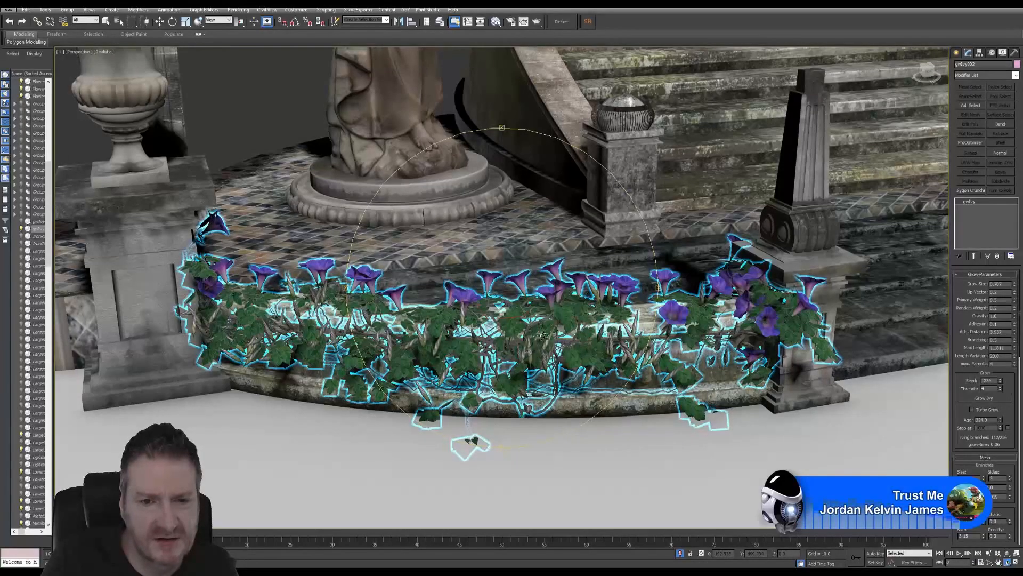
Step: Set the age of the flowering ivy on the curved wall to 0
drag(543, 335, 392, 321)
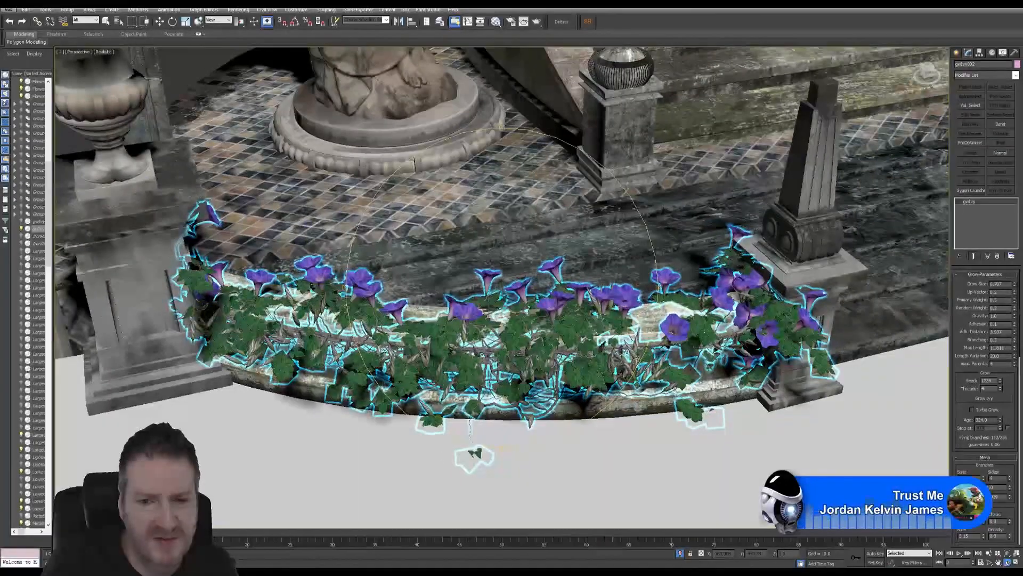
middle_drag(400, 343, 456, 330)
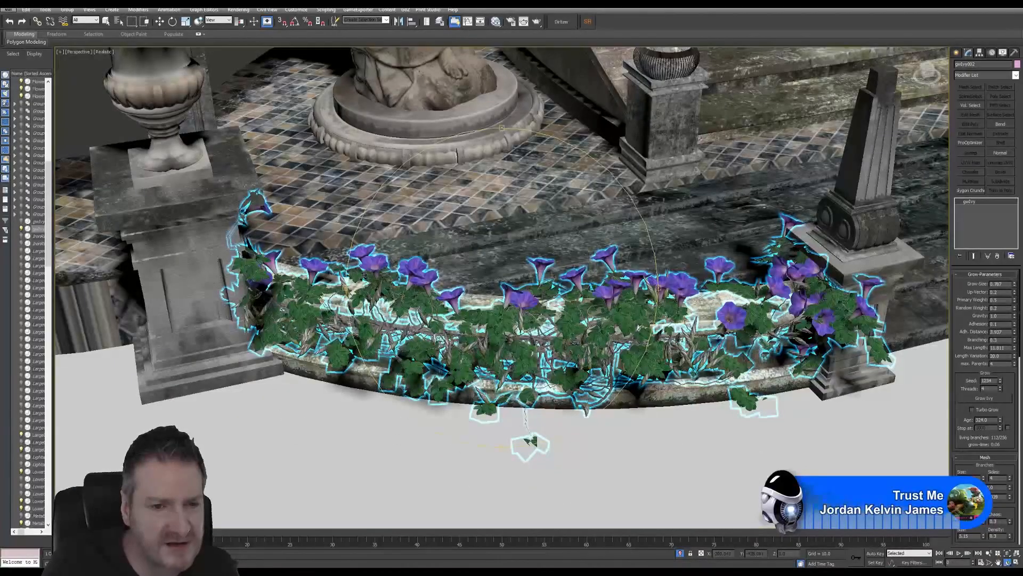
middle_drag(568, 325, 393, 328)
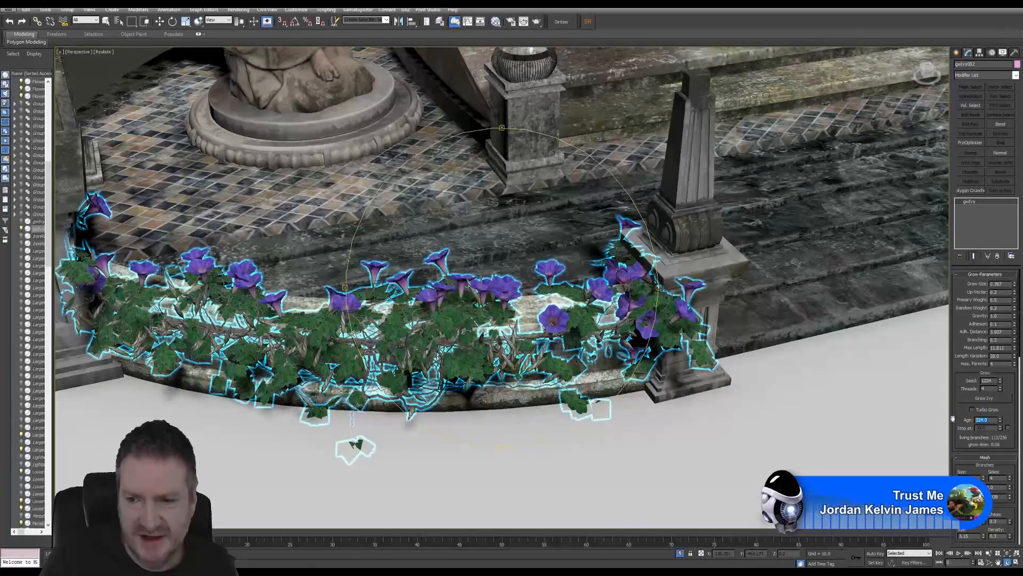
text(0)
key(Return)
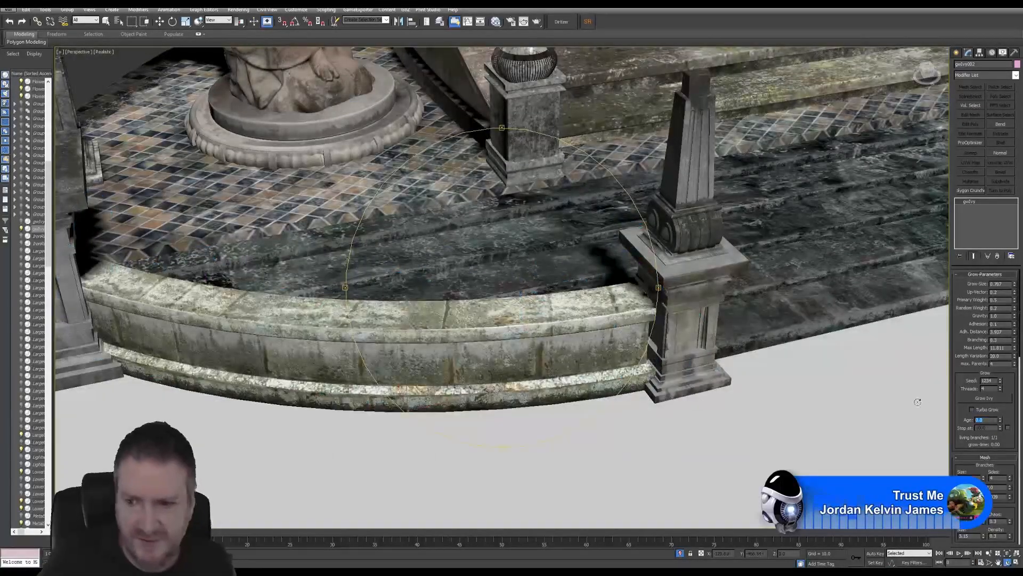
Step: Set the Leaf 1 texture percentage to 2 for the main, old and young branches
scroll(978, 389, down, 3)
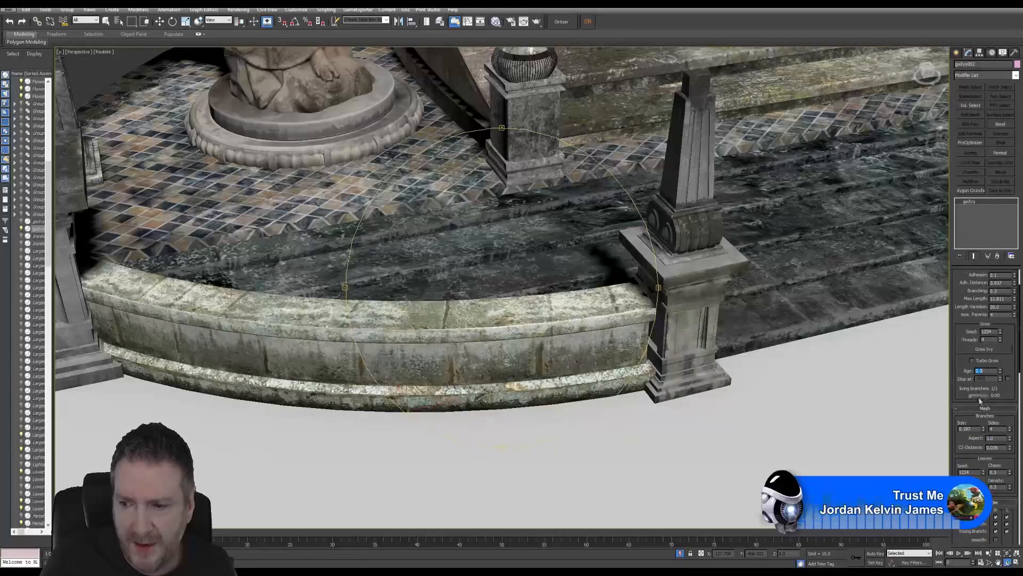
scroll(980, 401, down, 15)
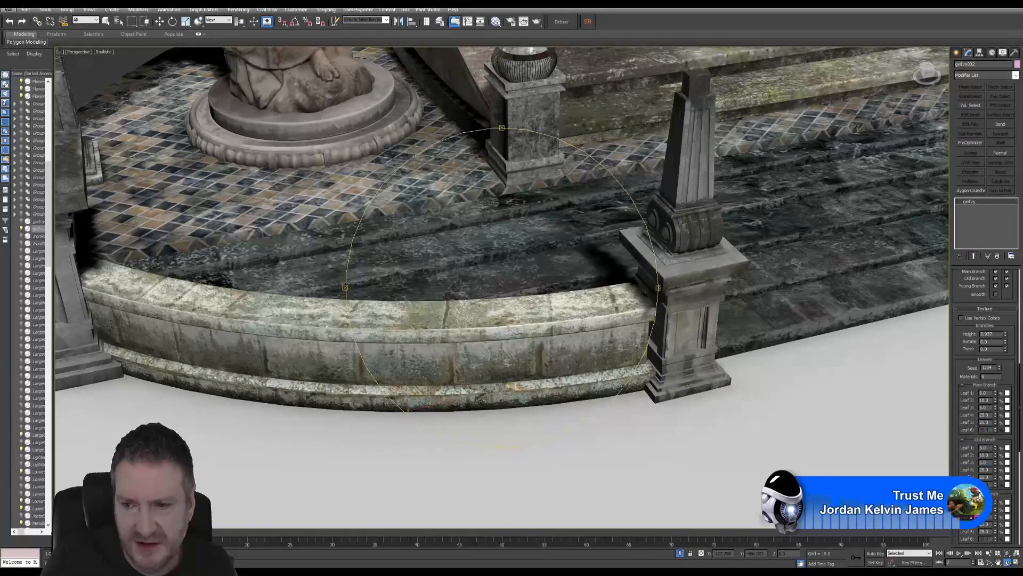
scroll(983, 440, down, 9)
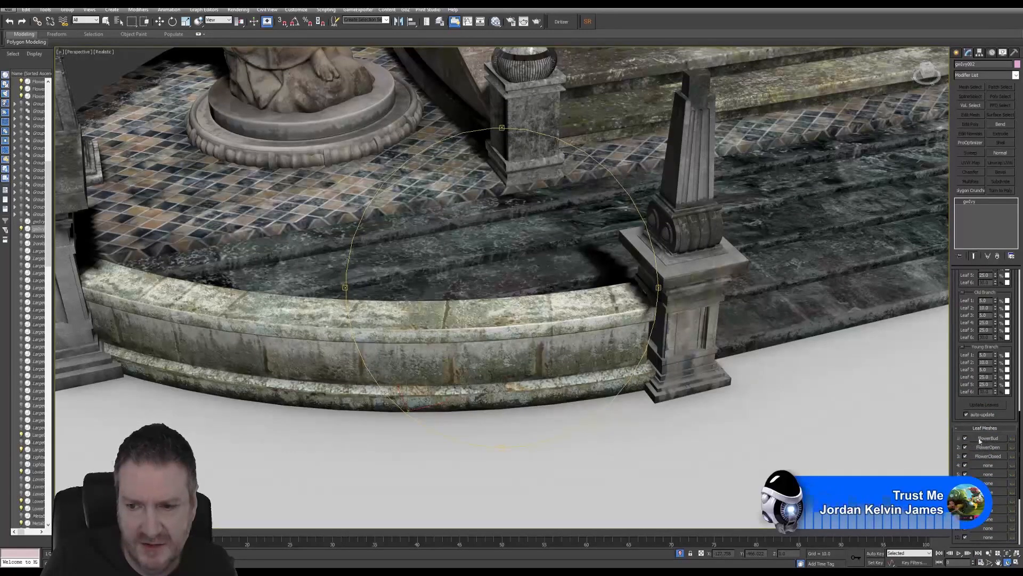
scroll(979, 351, up, 2)
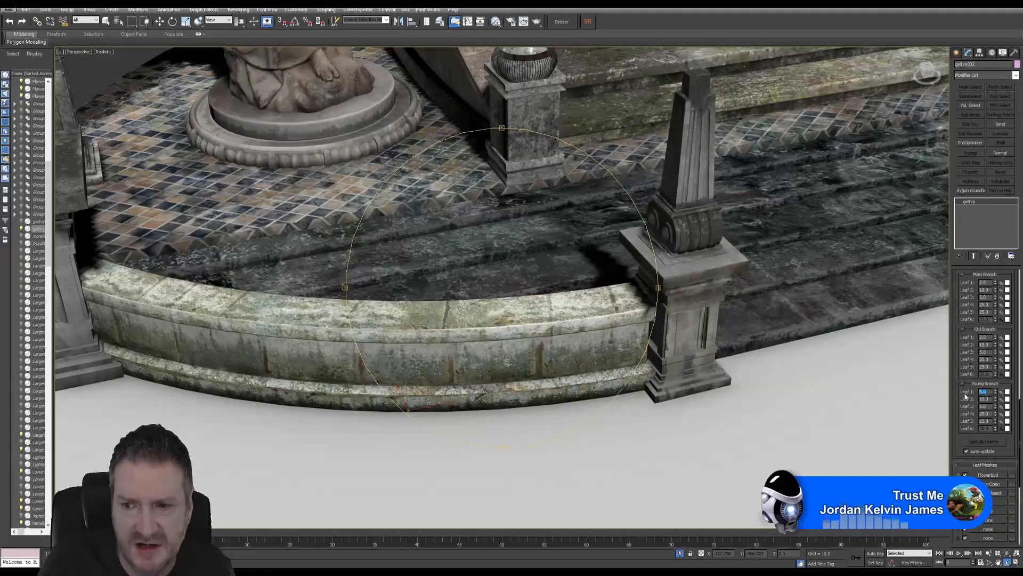
text(2)
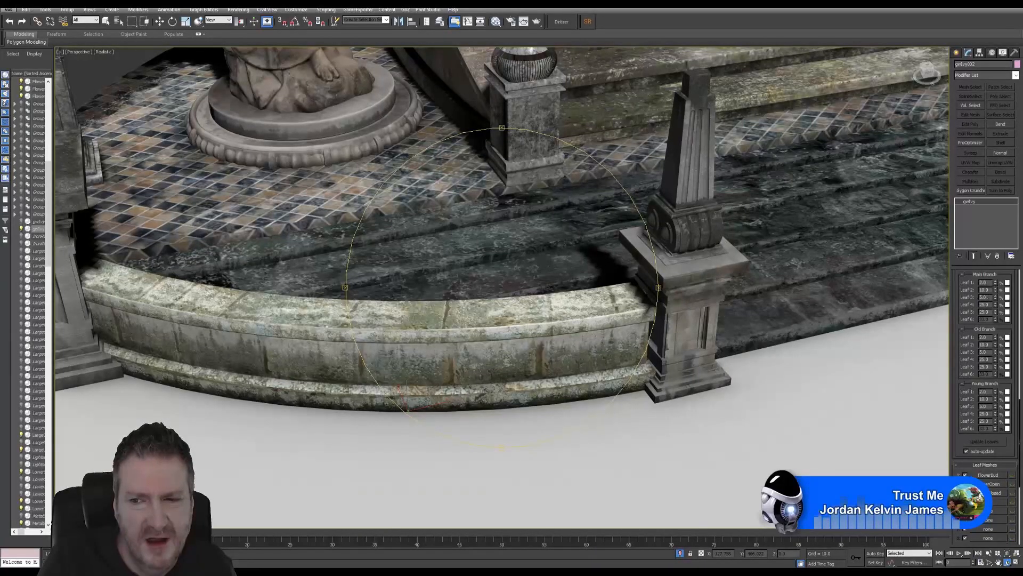
Step: Regrow the ivy over the curved wall, pause the growth and check how the flowers are spread
scroll(964, 362, up, 10)
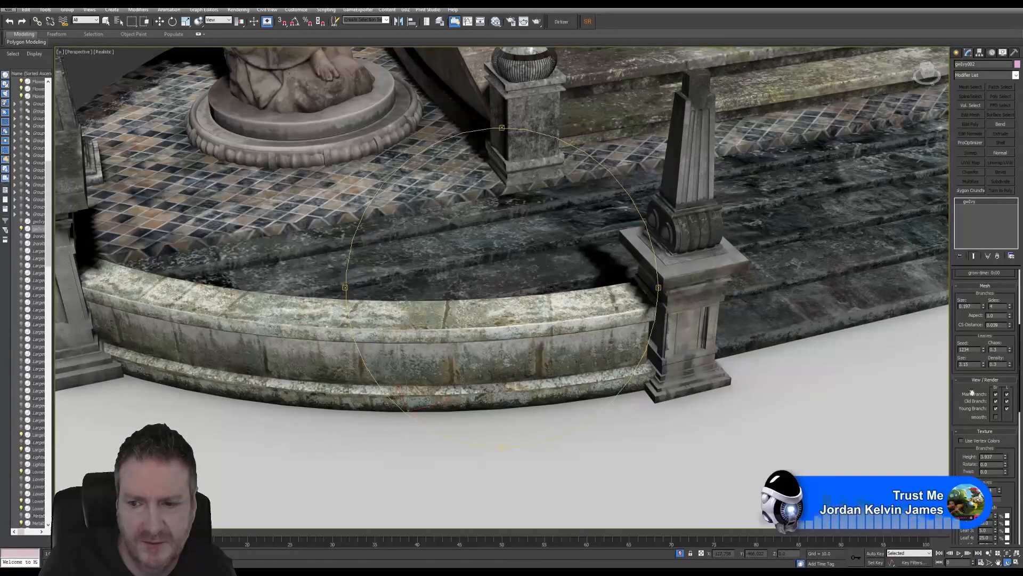
scroll(965, 383, up, 5)
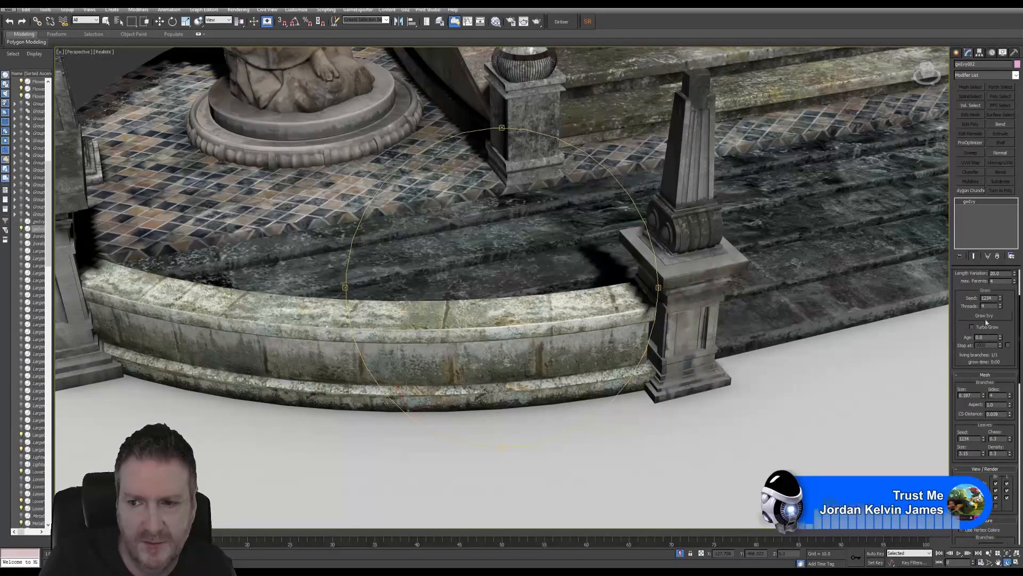
click(984, 315)
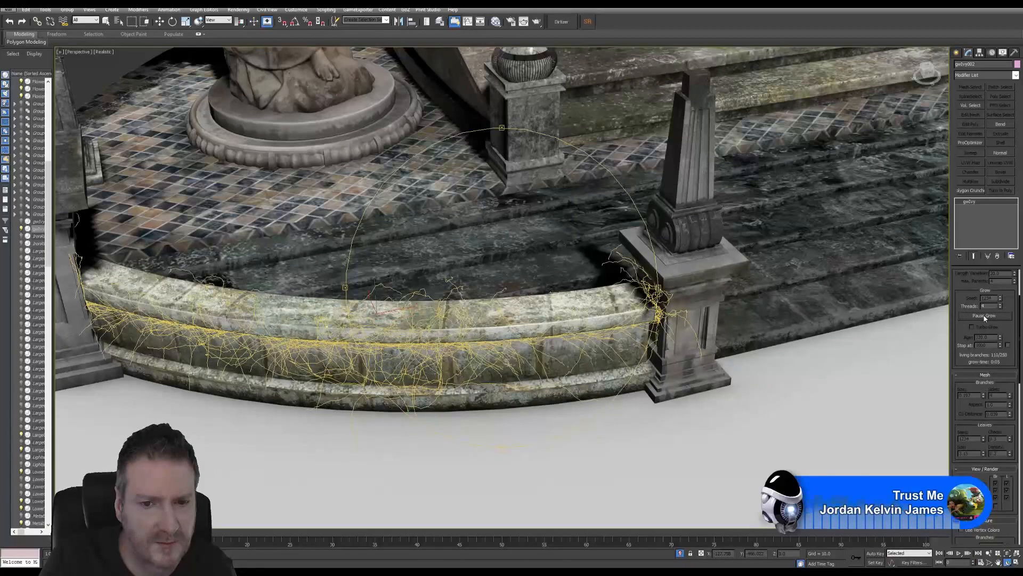
click(984, 316)
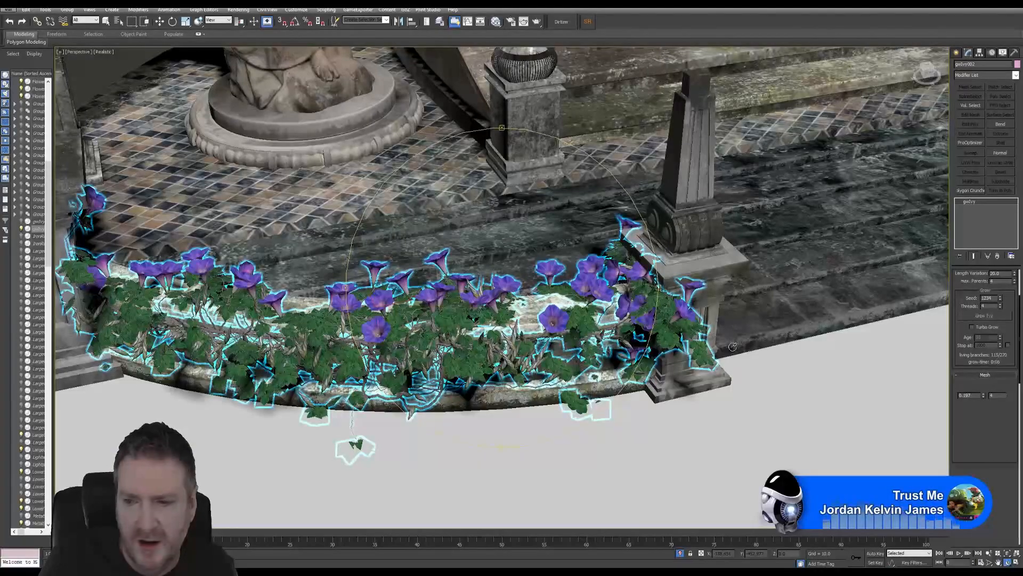
drag(449, 325, 472, 323)
drag(413, 437, 668, 409)
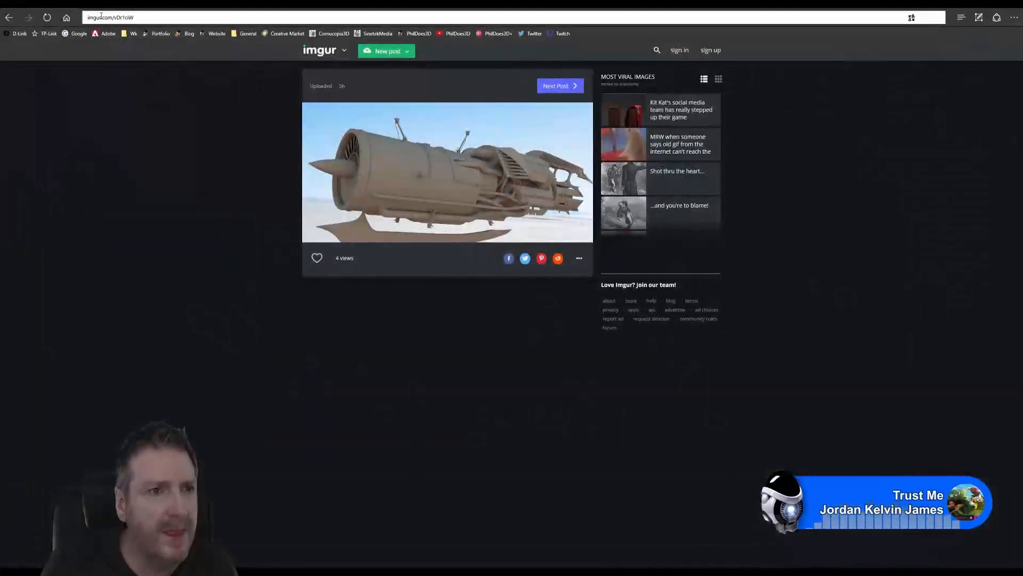
Step: Switch to the browser, load imgur.com/mlZX88z and view the engine render at full size
click(126, 18)
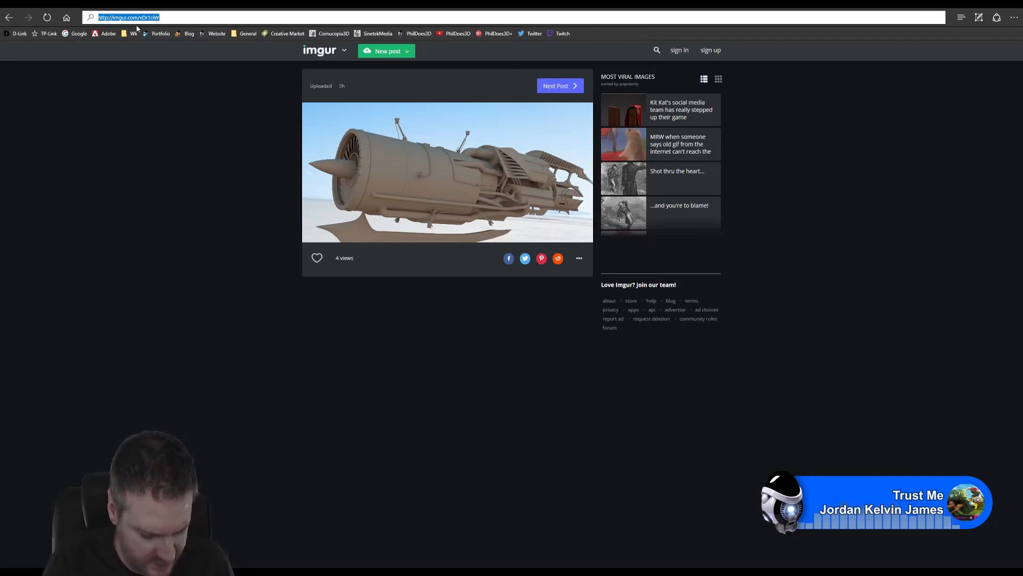
text(http://imgur.com/mlZX88z)
key(Return)
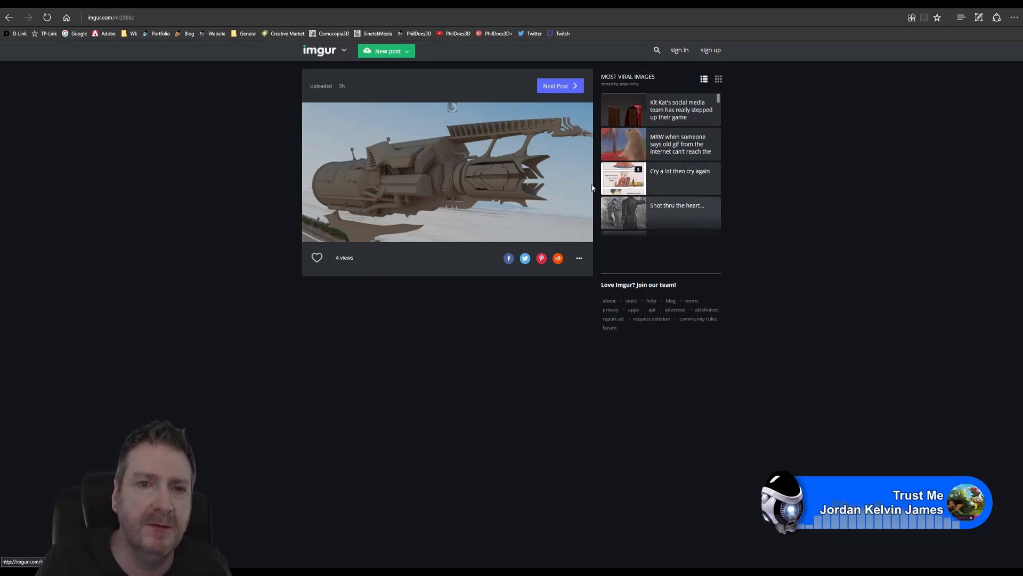
click(522, 194)
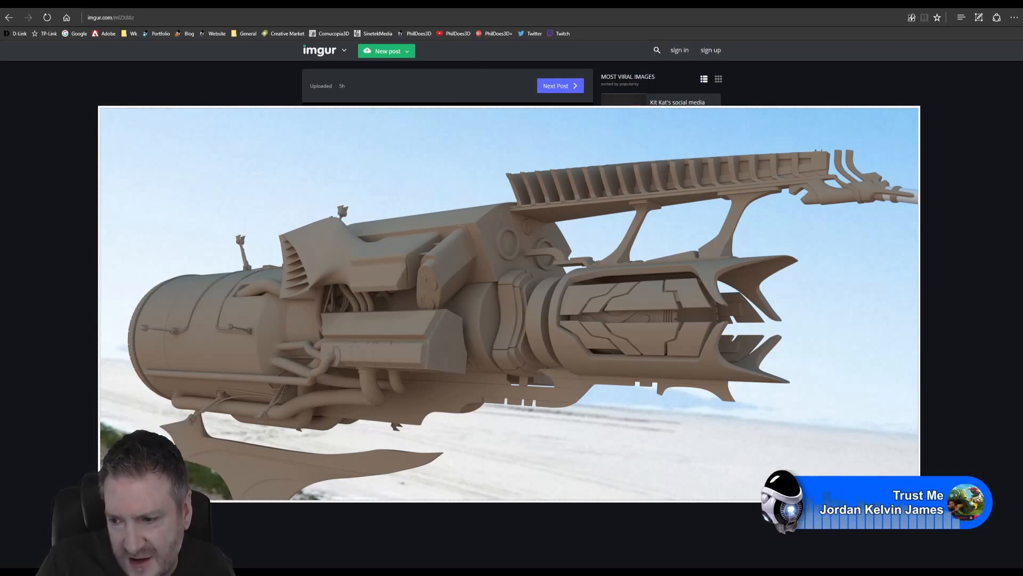
key(Escape)
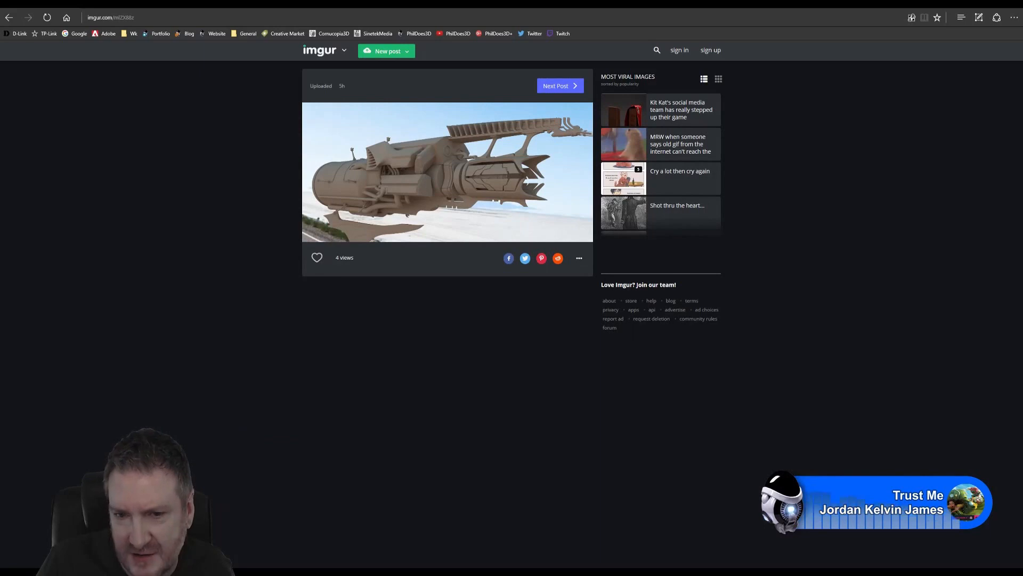
Step: Load another imgur link in a new browser tab and enlarge the exposed engine render in the earlier tab
key(ctrl+t)
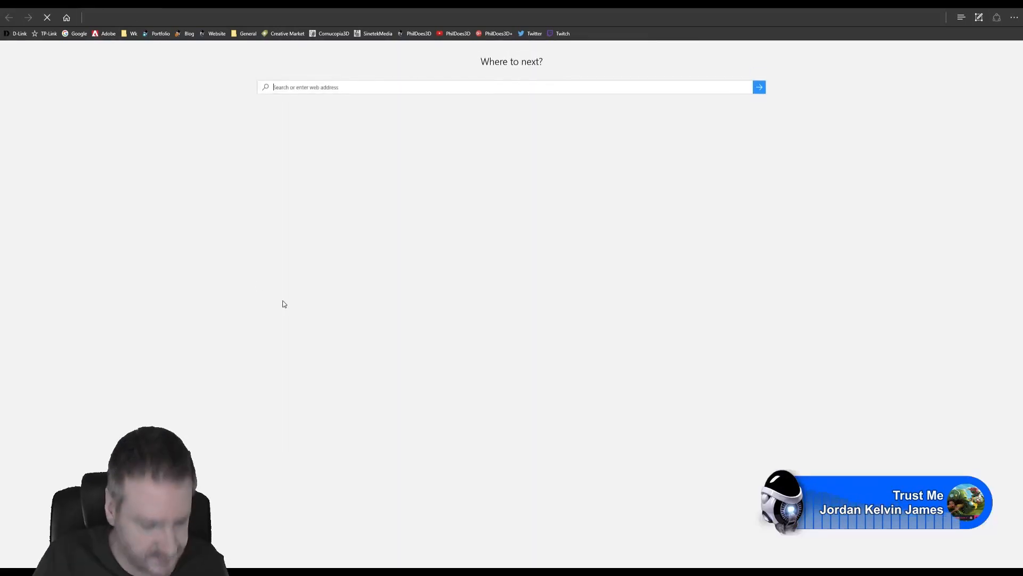
text(https://imgur.com/4L7I2F6)
key(Return)
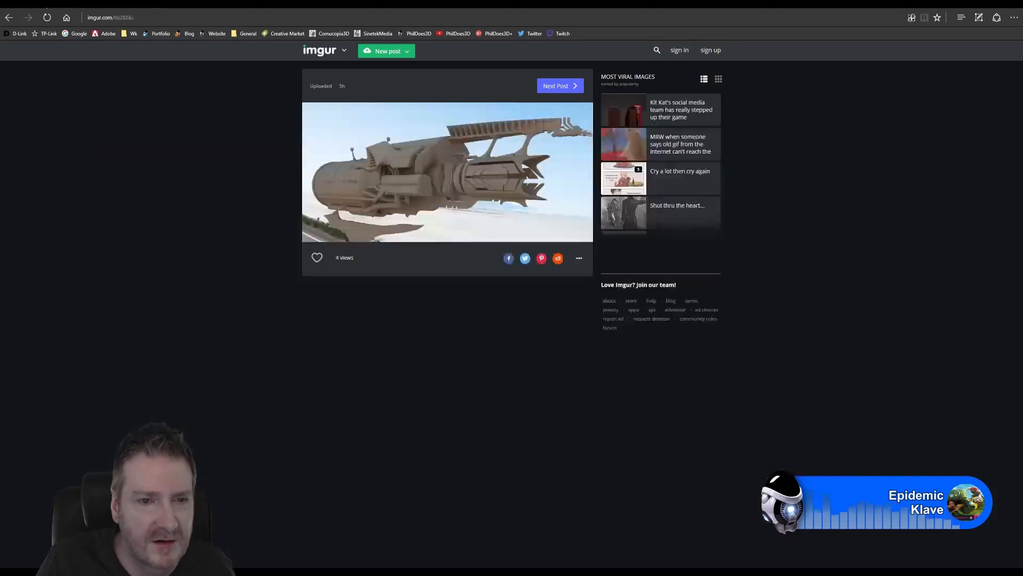
click(480, 191)
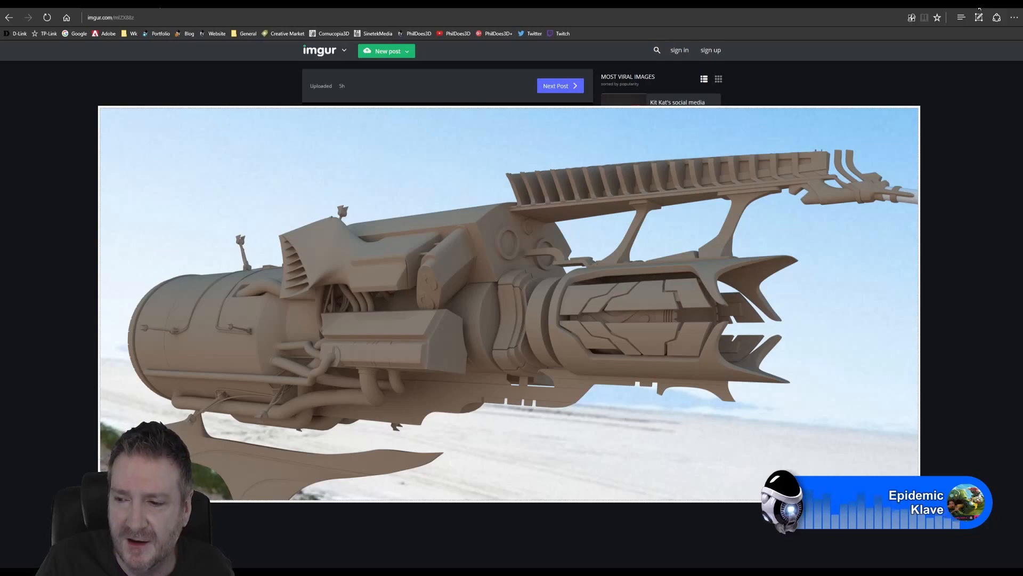
Step: Return to 3ds Max and clear the grown ivy by setting its age to 0
click(979, 6)
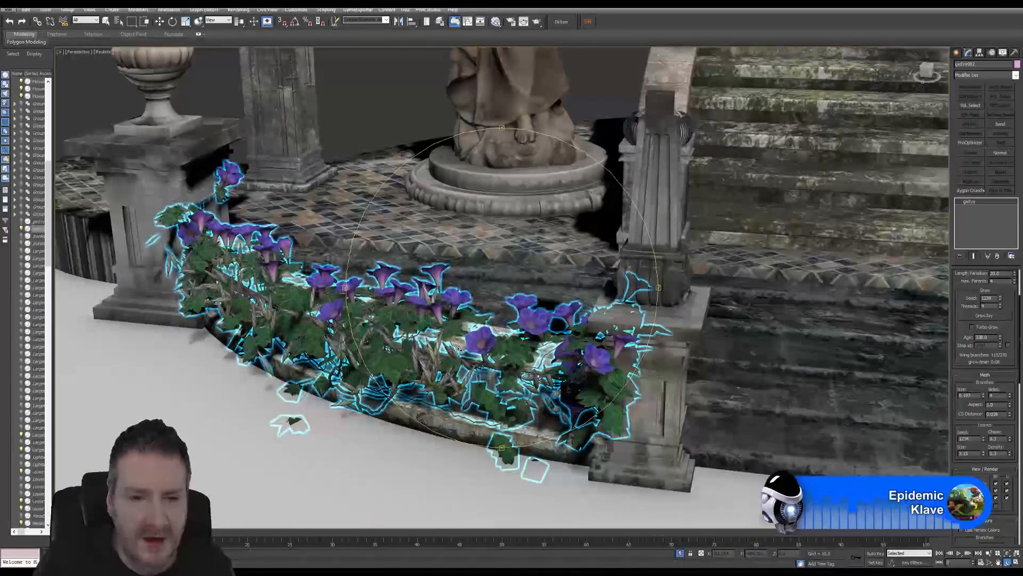
alt+middle_drag(460, 344, 590, 322)
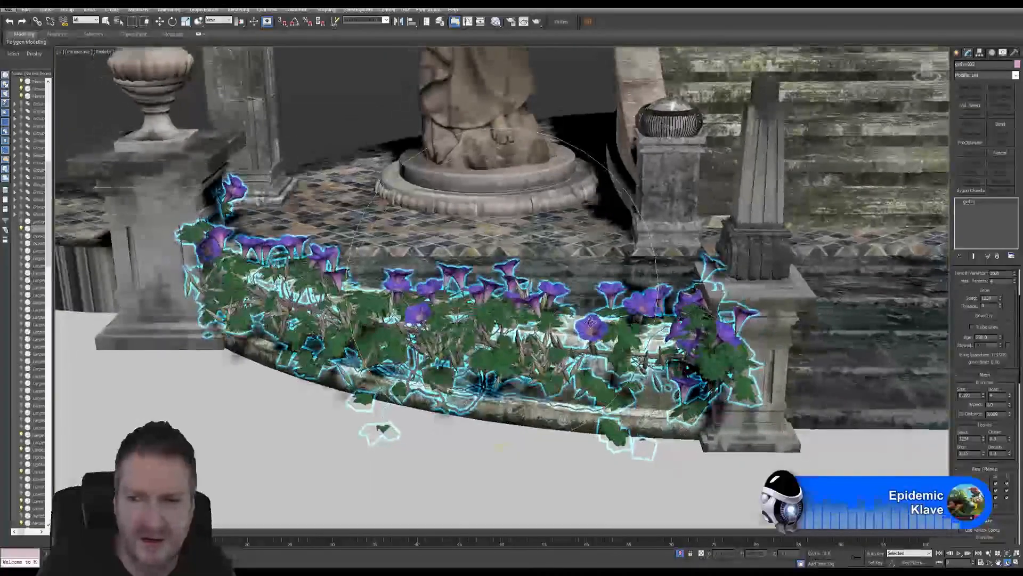
double_click(983, 337)
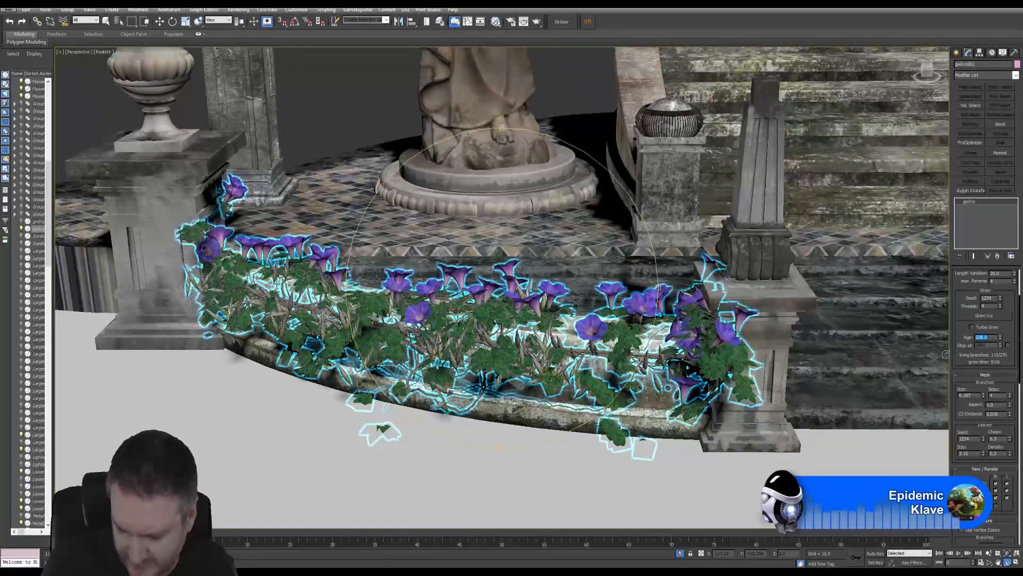
text(0)
key(Return)
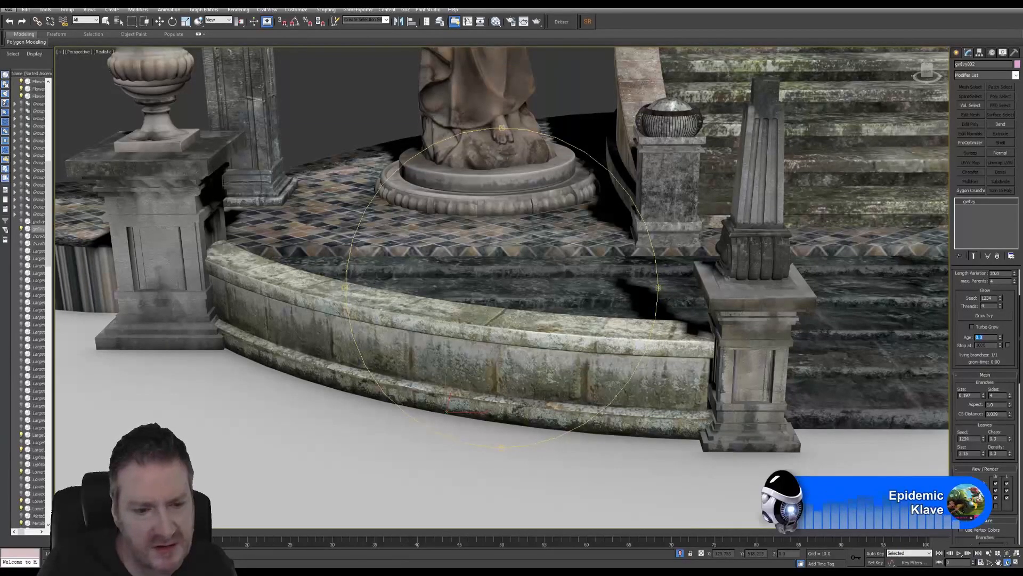
Step: Switch to the browser and compare the enlarged engine renders with and without the outer shell
key(alt+Tab)
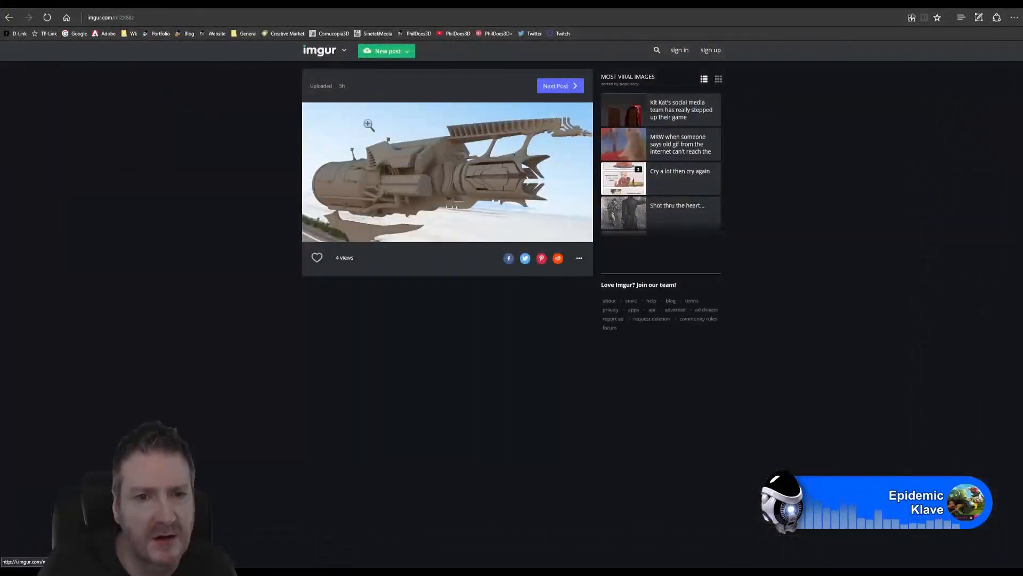
click(229, 4)
click(429, 196)
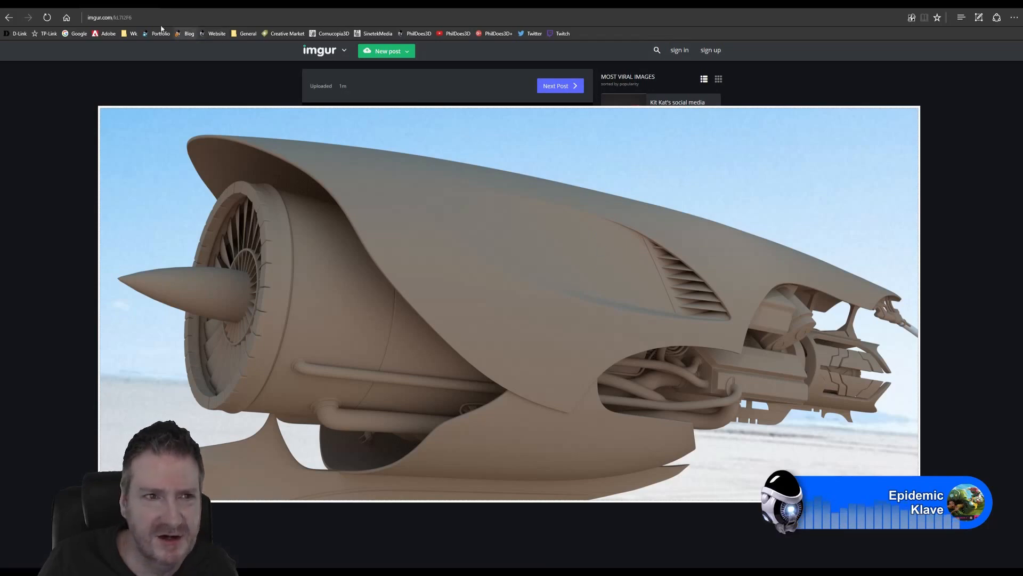
click(64, 8)
click(461, 182)
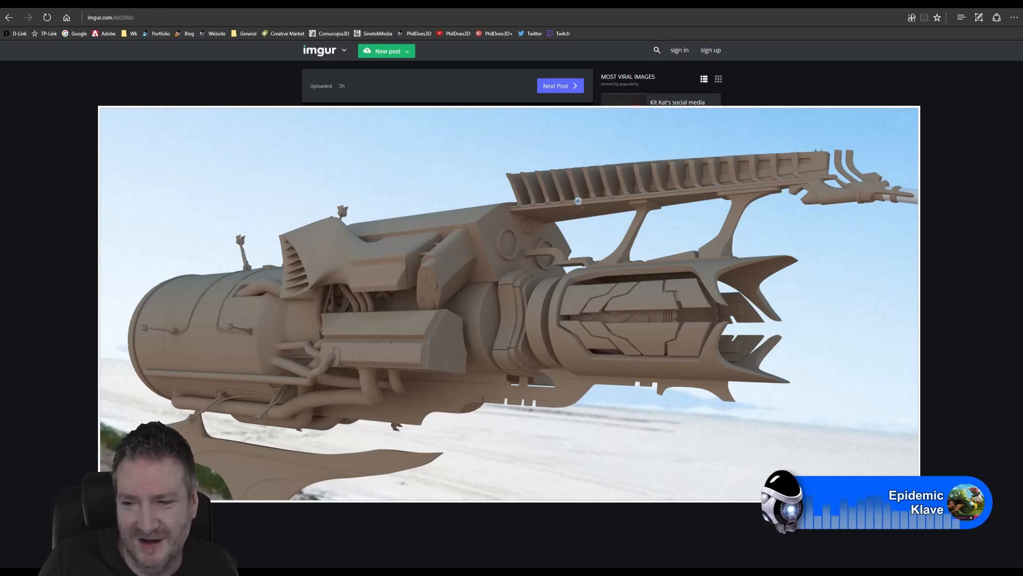
click(126, 7)
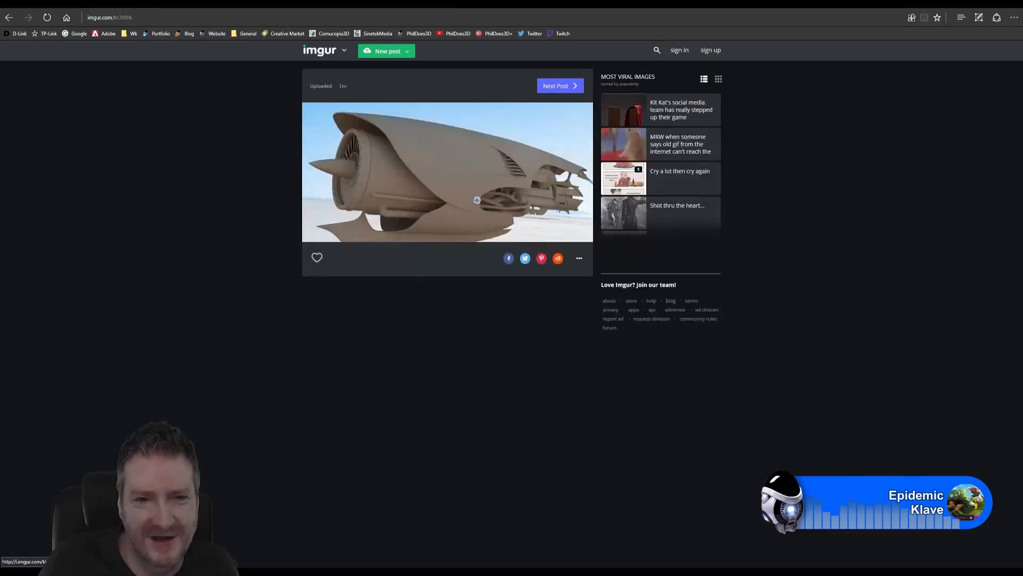
click(488, 219)
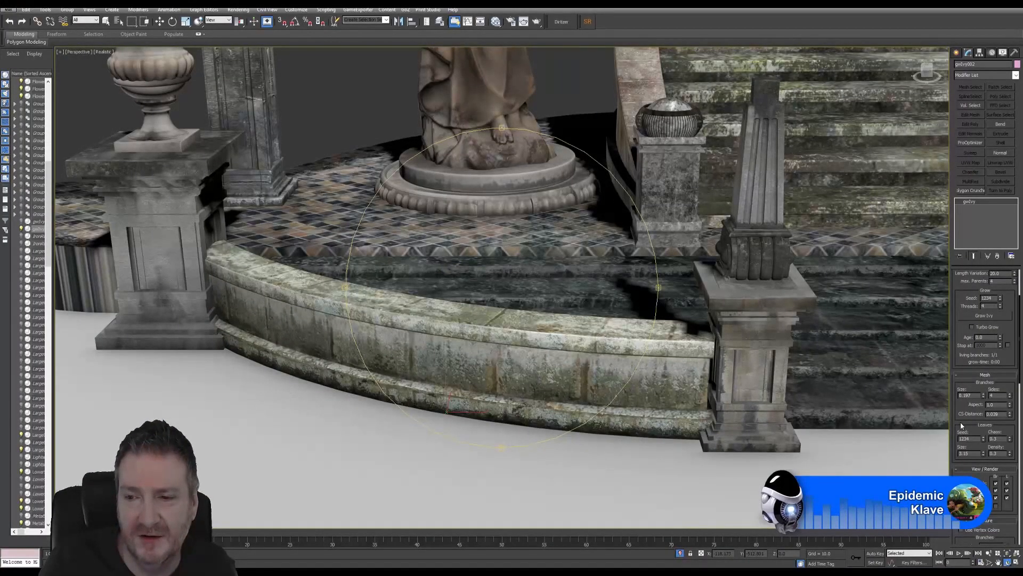
Step: Set the Leaf 1 percentage to 1.0 for the main, old and young branches in the ivy's leaf texture settings
scroll(963, 424, down, 5)
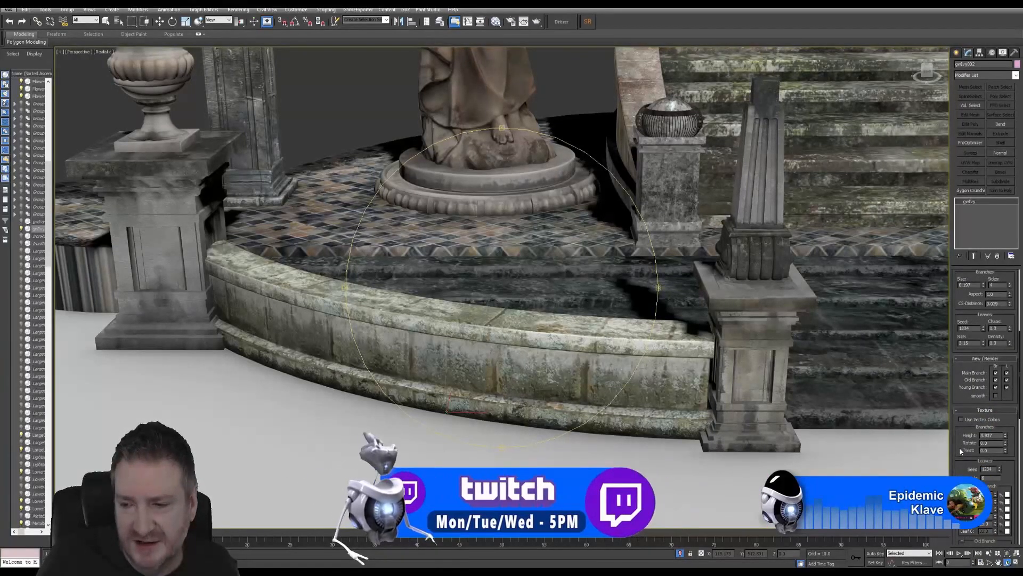
scroll(958, 458, down, 4)
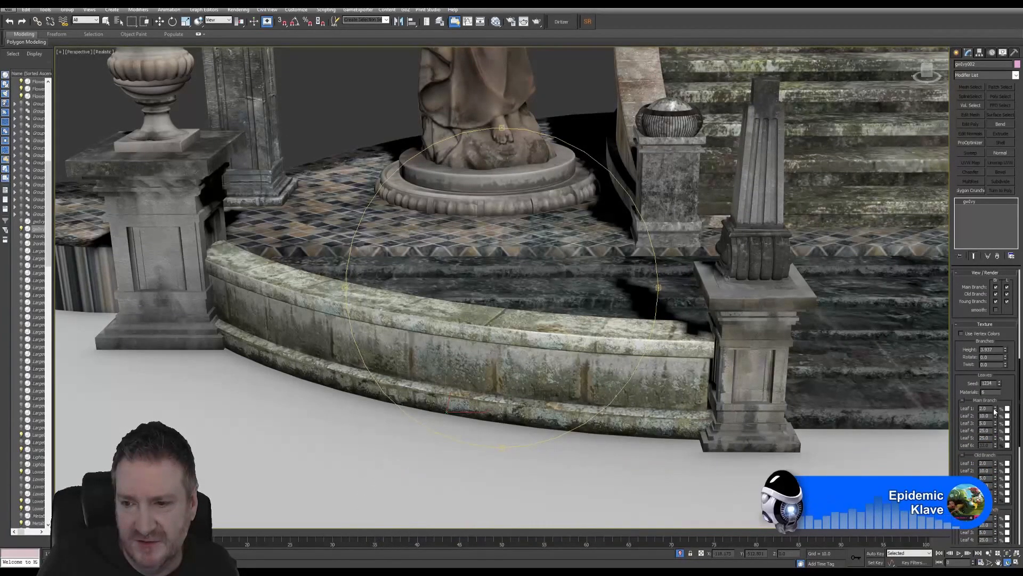
scroll(979, 474, down, 2)
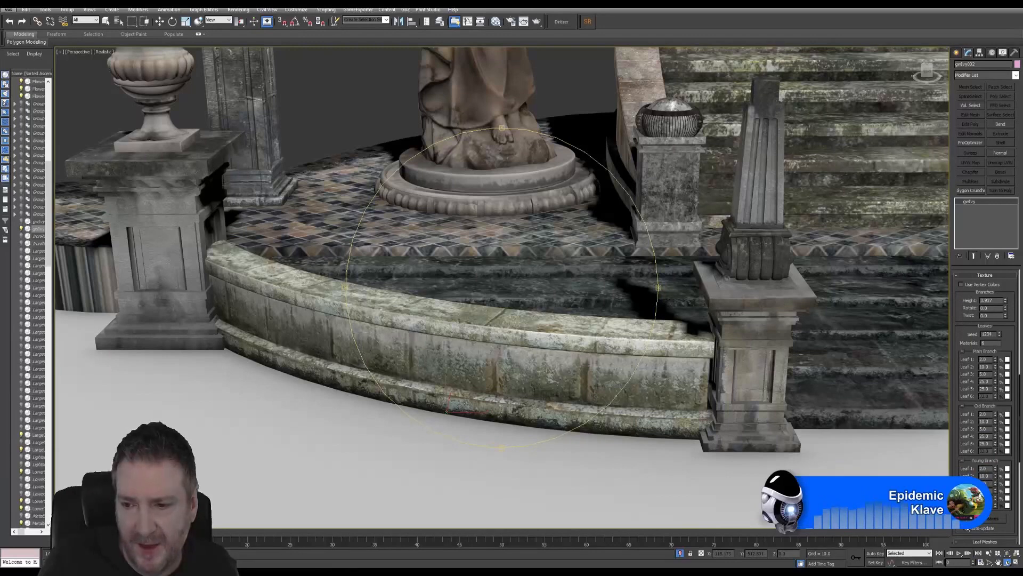
scroll(987, 520, down, 3)
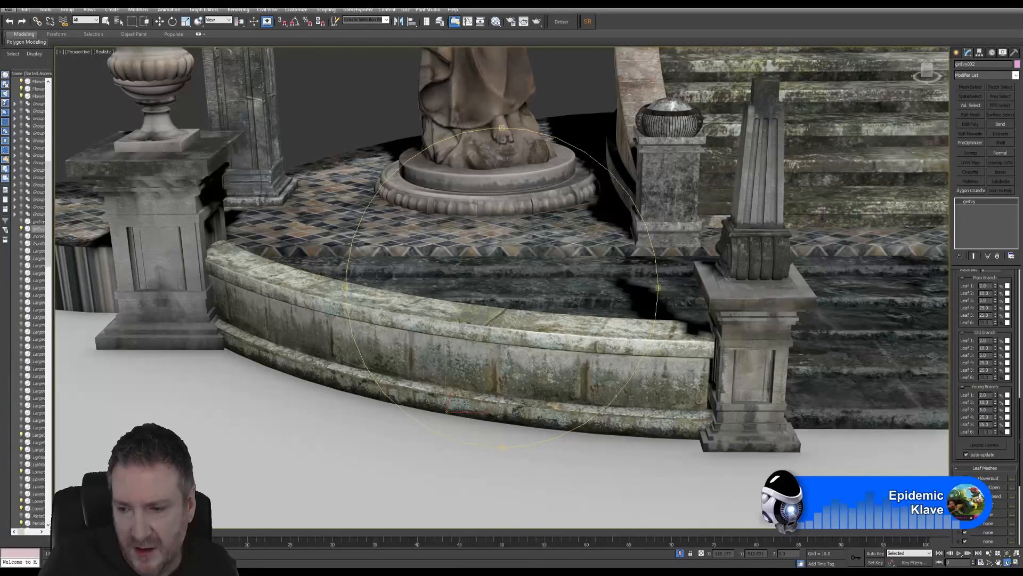
scroll(1001, 440, up, 2)
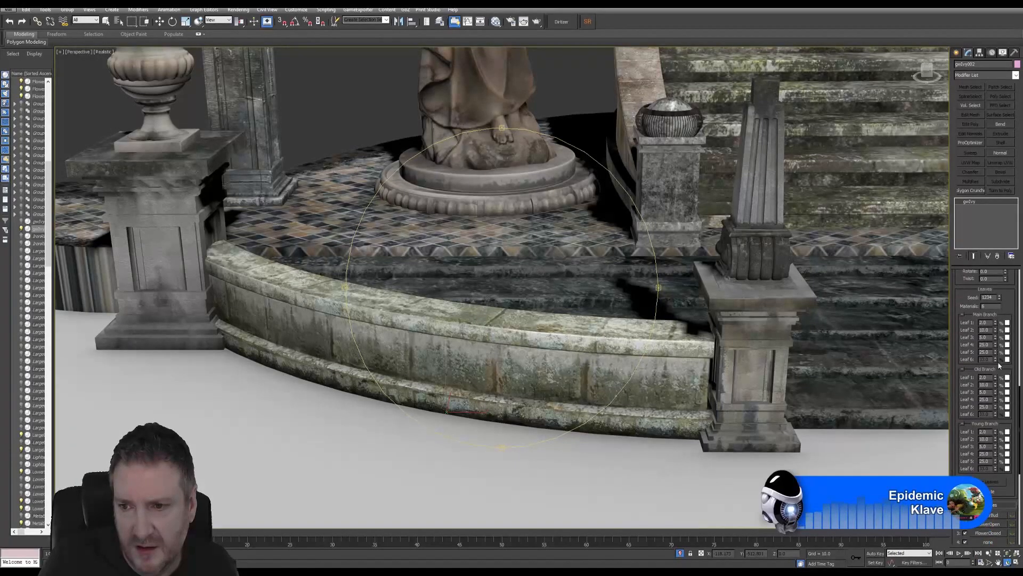
scroll(999, 365, up, 1)
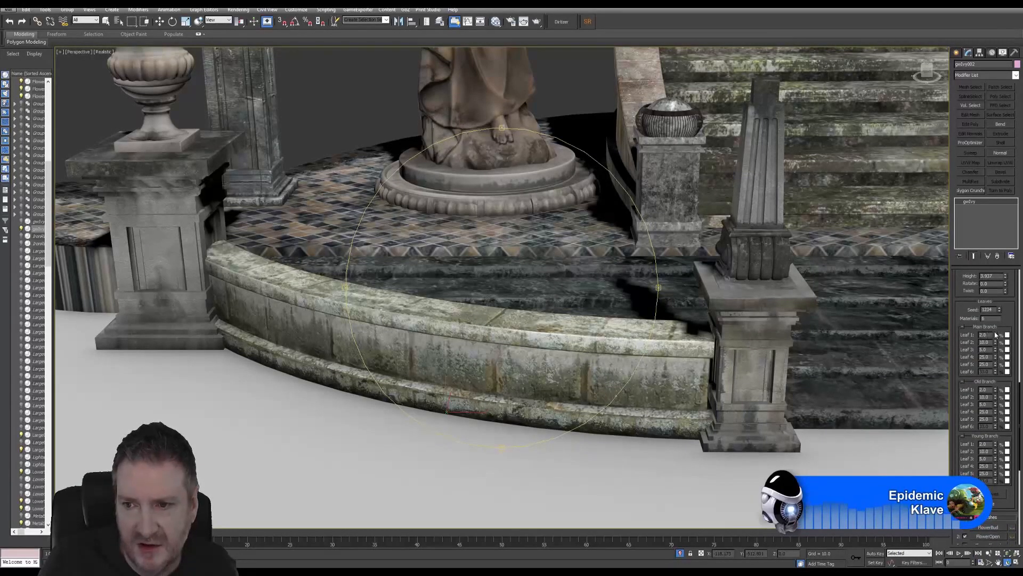
scroll(998, 337, up, 2)
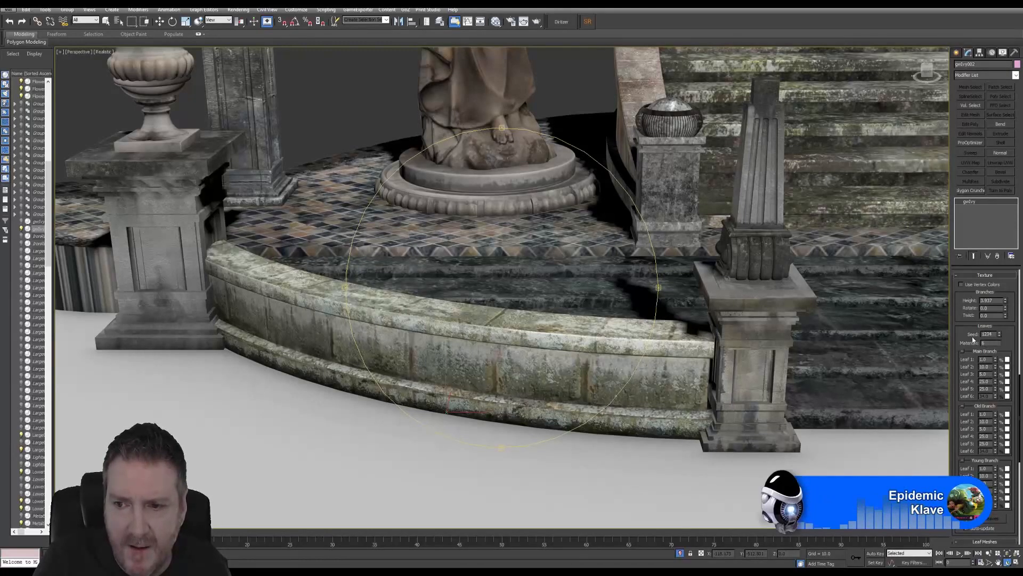
Step: Grow the ivy over the curved stone wall and halt the growth once the branches cover it
scroll(964, 328, up, 2)
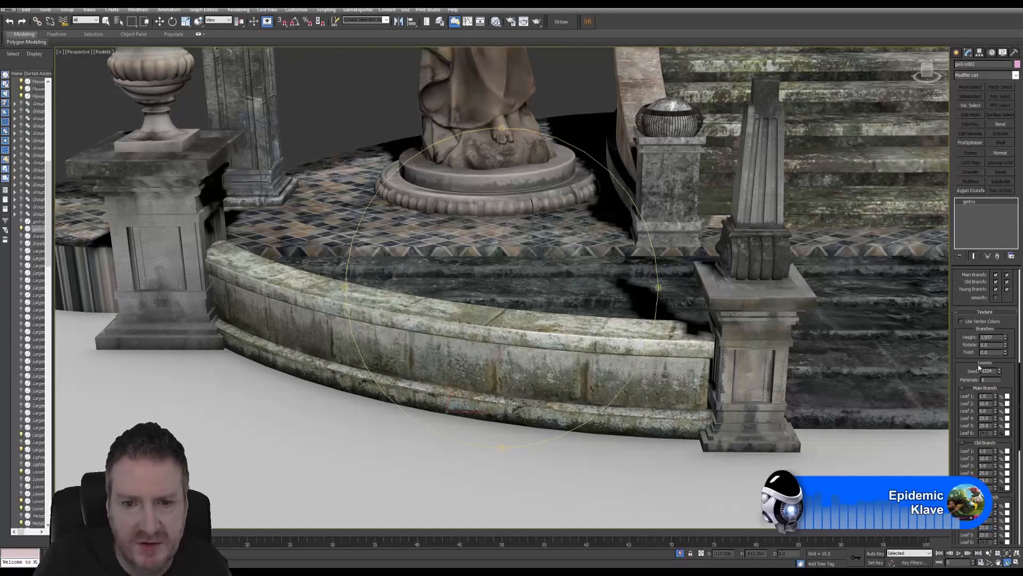
scroll(979, 368, up, 10)
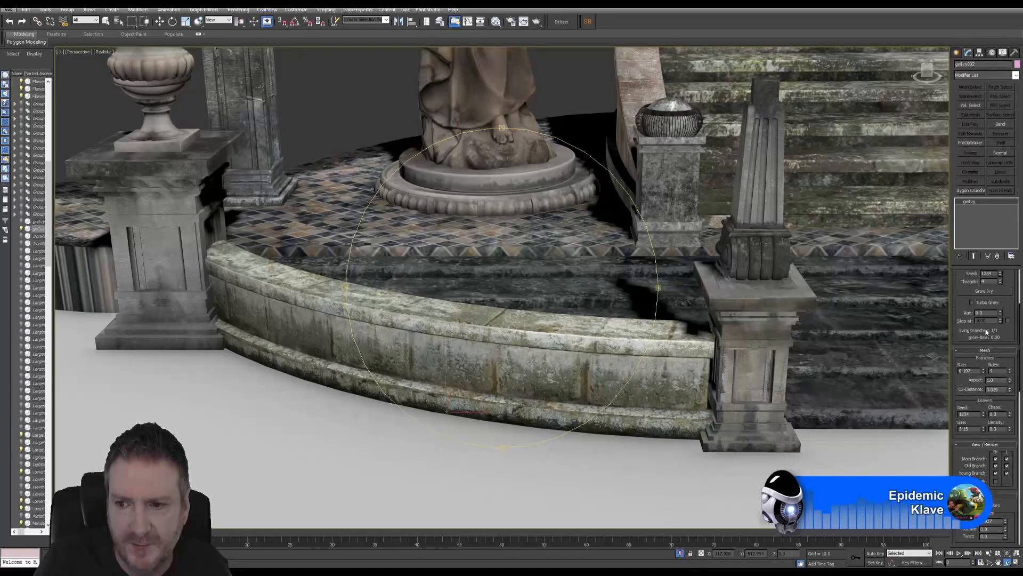
scroll(986, 332, up, 3)
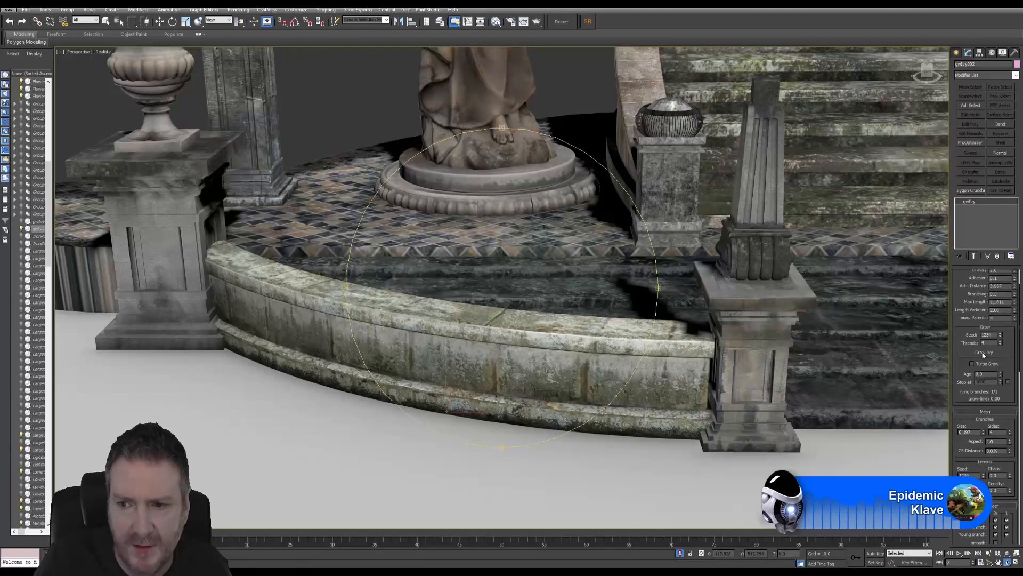
click(984, 353)
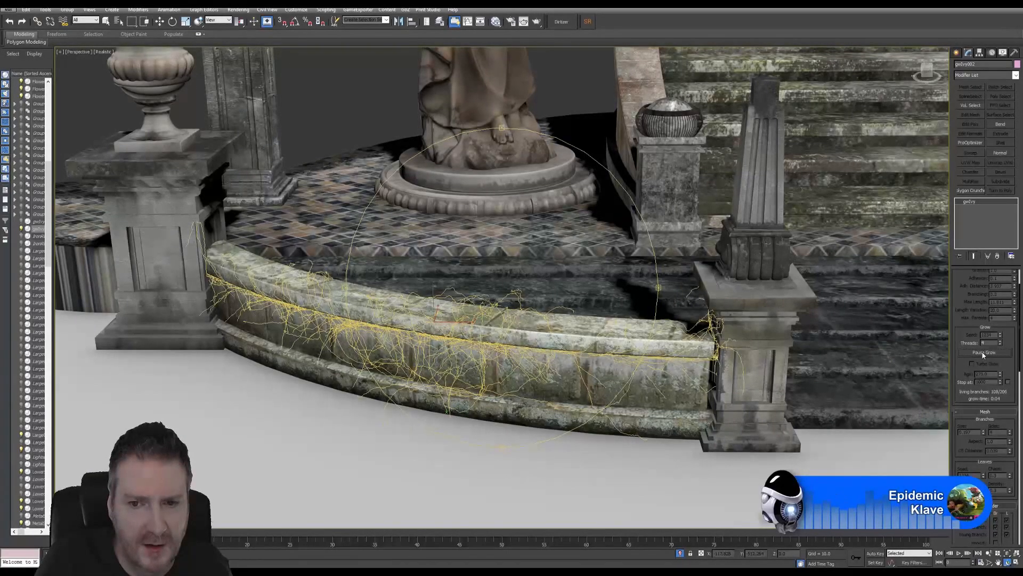
click(983, 353)
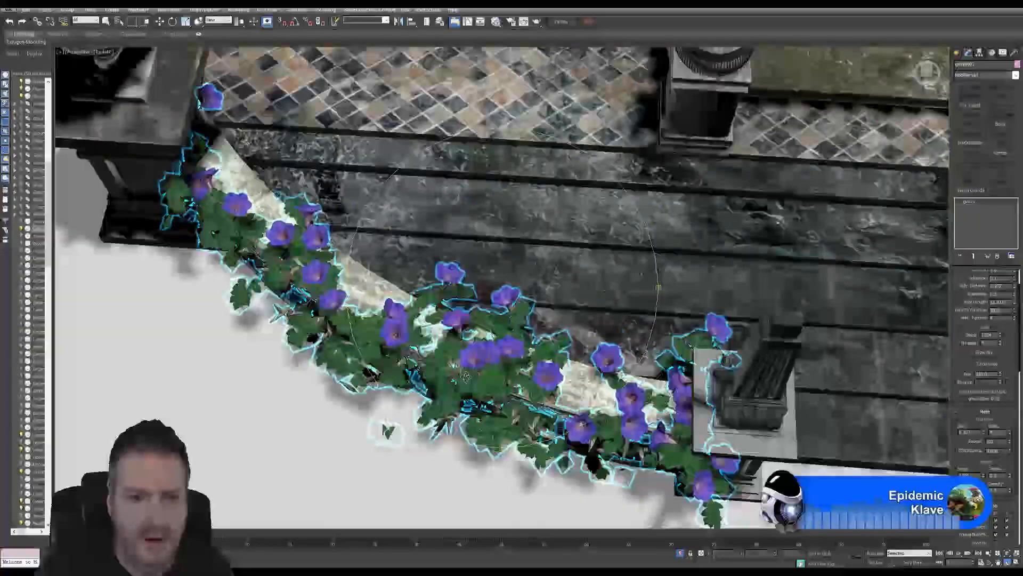
Step: Examine the flower and leaf coverage of the regrown ivy on the curved wall from several angles and distances
alt+middle_drag(466, 377, 552, 309)
alt+middle_drag(530, 345, 499, 354)
scroll(551, 315, down, 10)
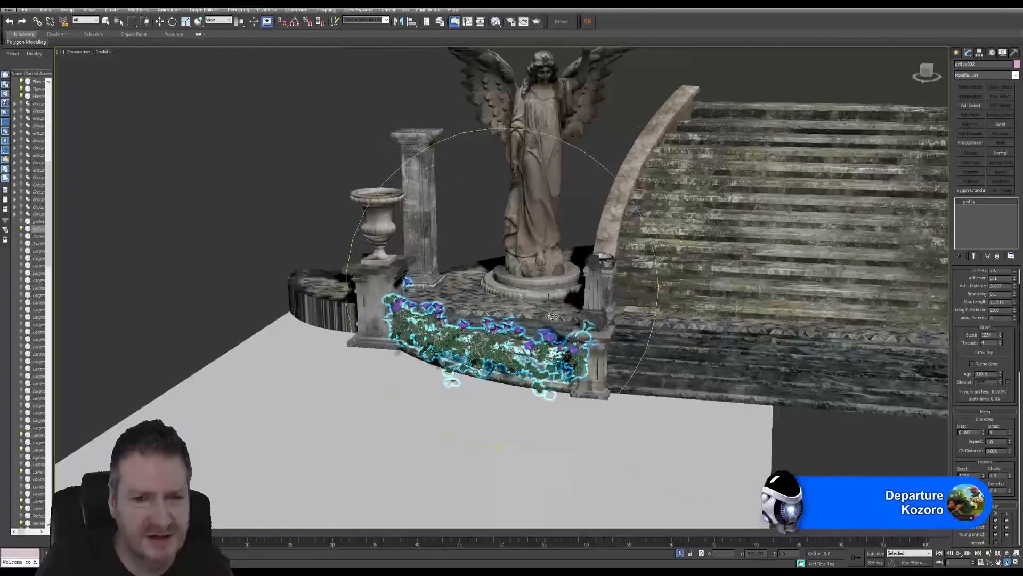
mouse_move(552, 315)
alt+middle_down()
mouse_move(541, 328)
mouse_move(565, 314)
alt+middle_up()
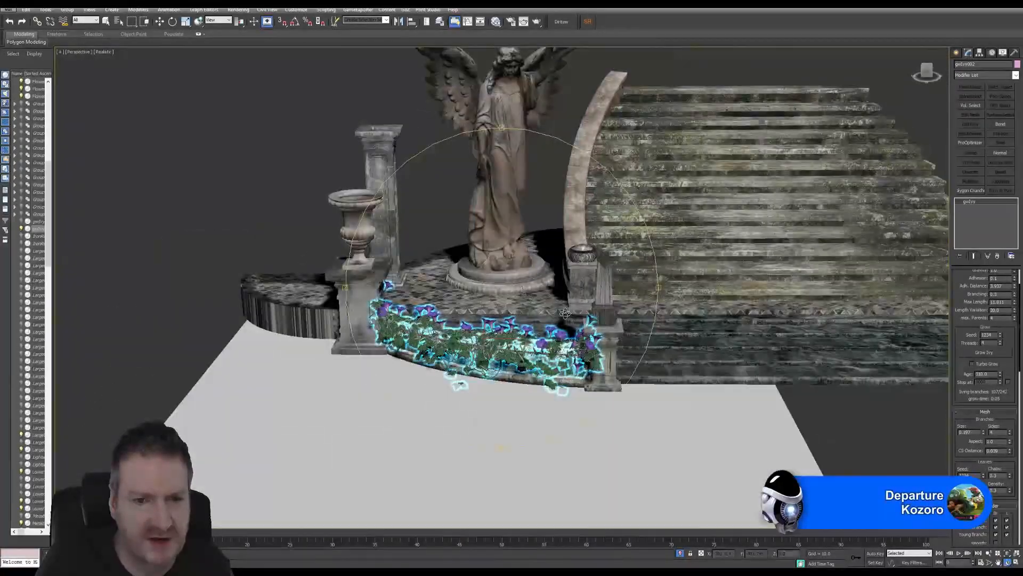
scroll(544, 344, up, 5)
drag(543, 344, 545, 286)
scroll(546, 286, down, 8)
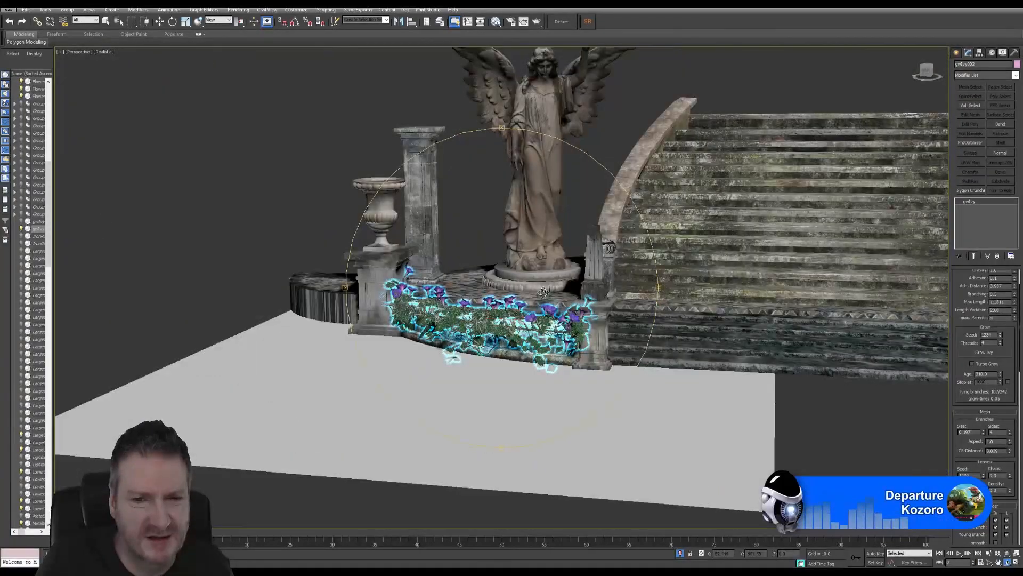
mouse_move(543, 292)
mouse_down()
mouse_move(529, 305)
mouse_move(555, 287)
mouse_move(542, 291)
mouse_up()
scroll(542, 291, up, 10)
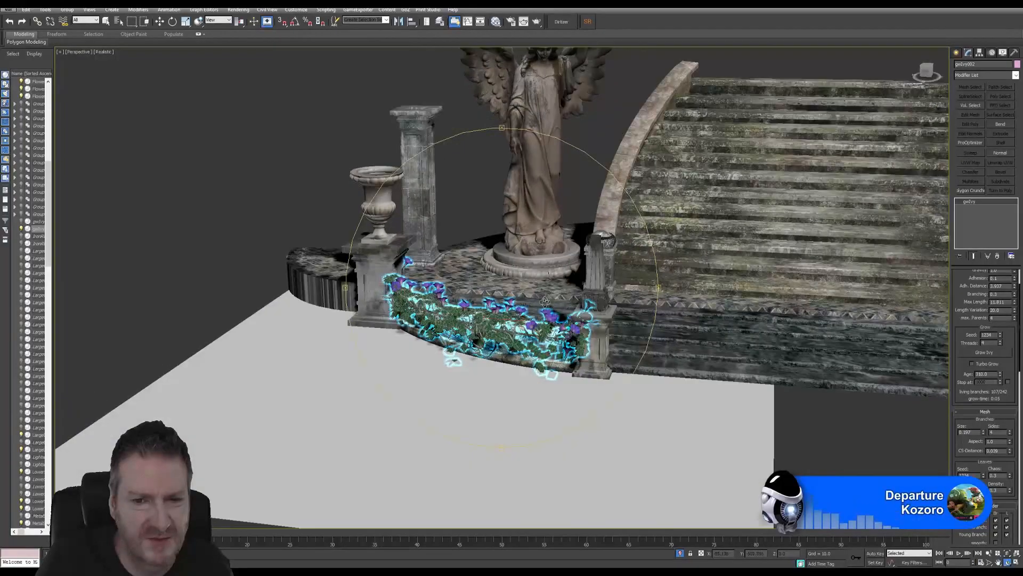
scroll(521, 304, down, 4)
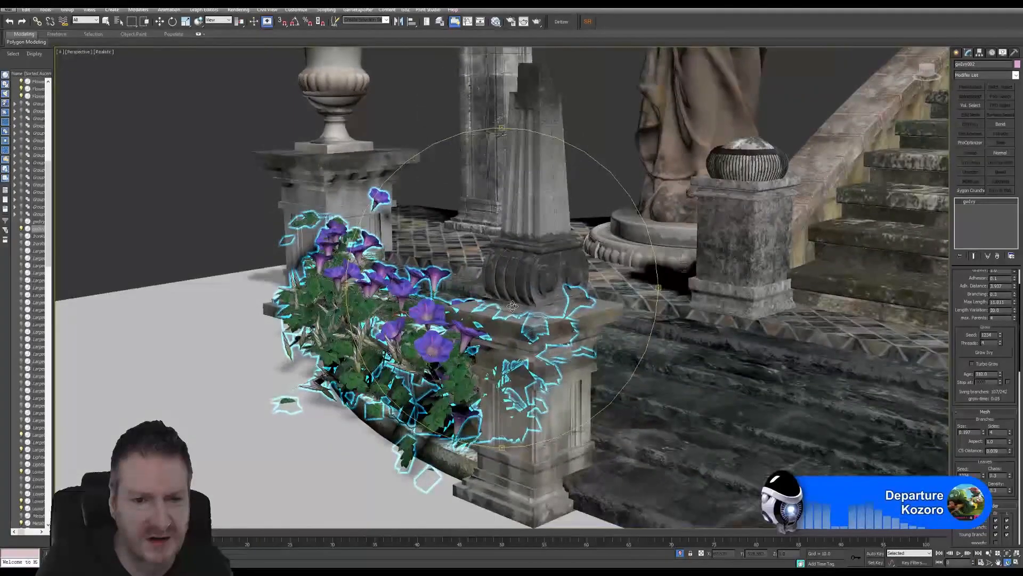
mouse_move(516, 256)
middle_down()
mouse_move(513, 406)
mouse_move(513, 262)
middle_up()
scroll(513, 262, down, 5)
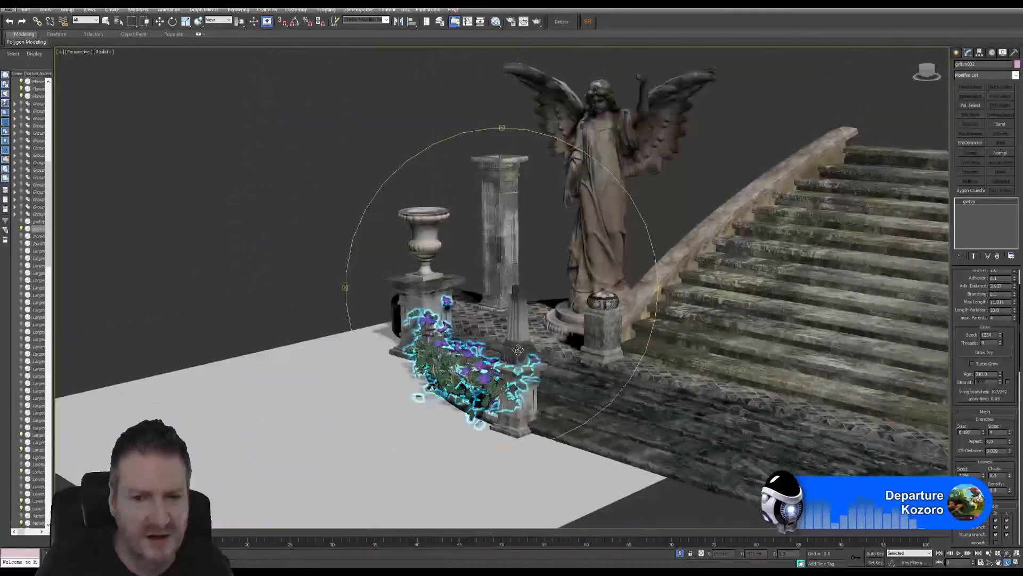
drag(509, 299, 514, 379)
scroll(514, 379, up, 5)
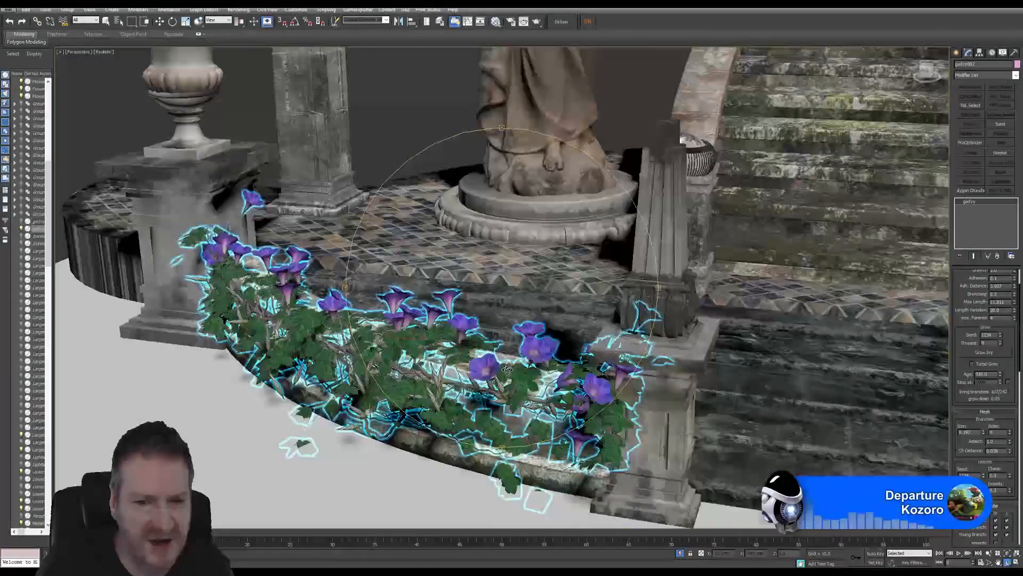
scroll(500, 395, up, 1)
scroll(500, 394, down, 1)
mouse_move(496, 376)
mouse_down()
mouse_move(506, 388)
mouse_move(560, 383)
mouse_move(529, 374)
mouse_move(504, 395)
mouse_up()
scroll(503, 394, down, 6)
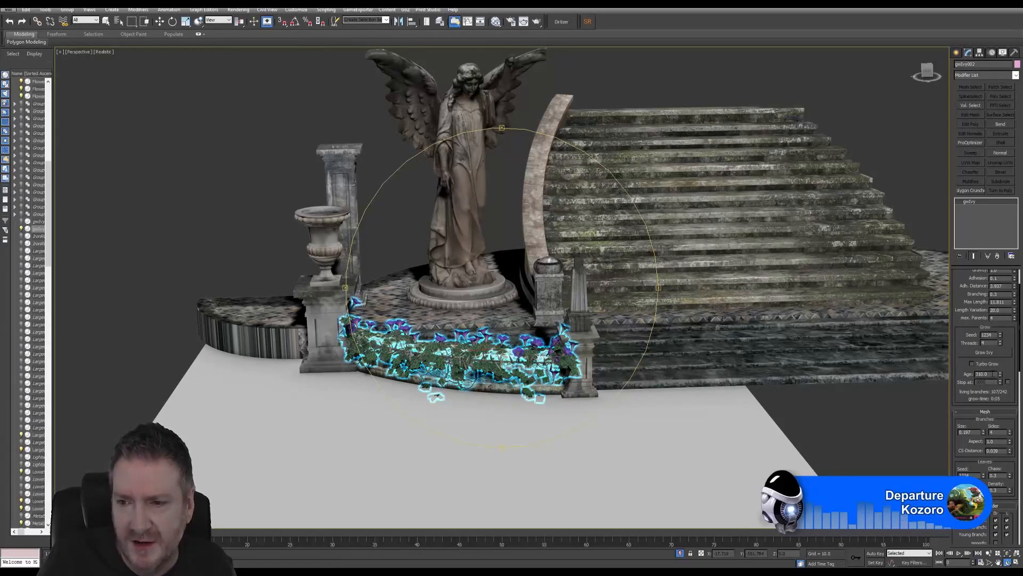
Step: Clear the grown ivy by setting its age to 0
double_click(982, 374)
text(0)
key(Return)
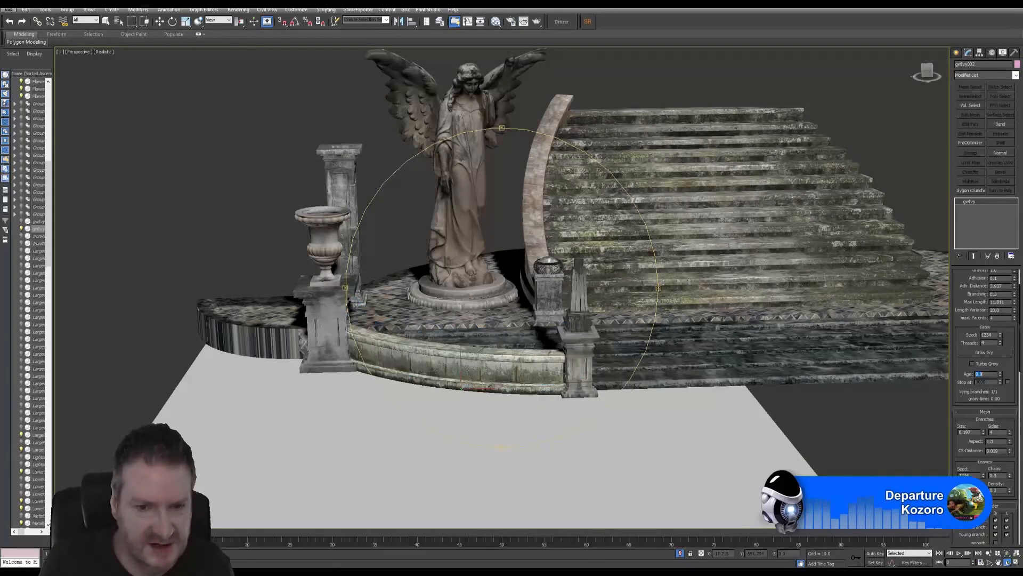
Step: Select the three source flower meshes beyond the steps, activate the Scale tool and frame them in the view
middle_drag(756, 404, 288, 376)
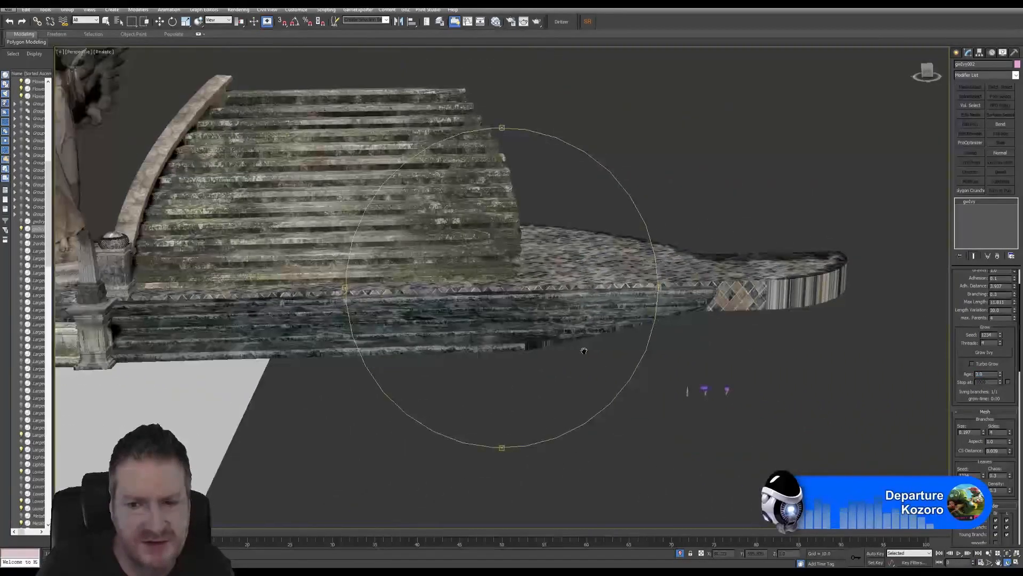
click(106, 22)
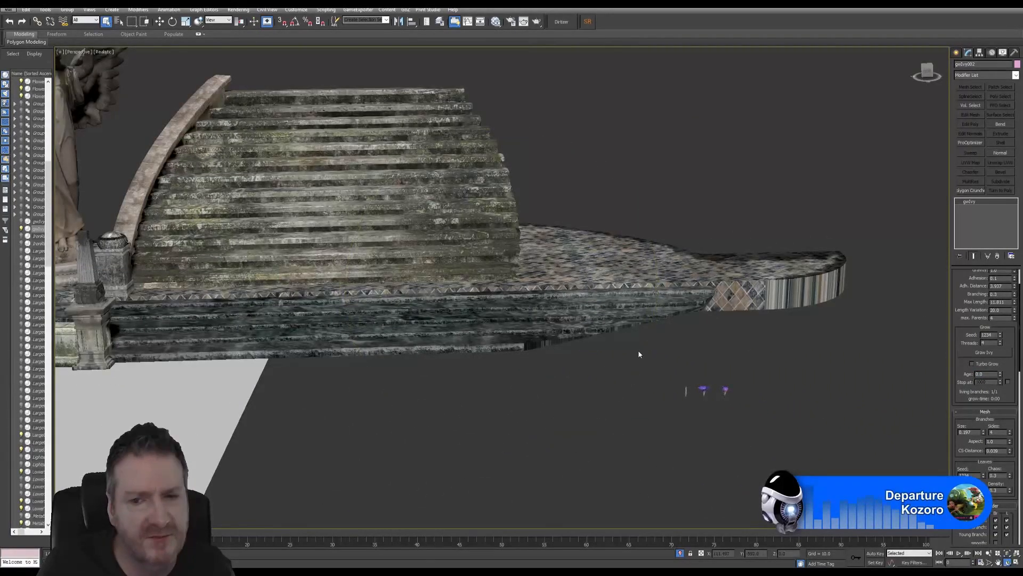
drag(780, 443, 779, 442)
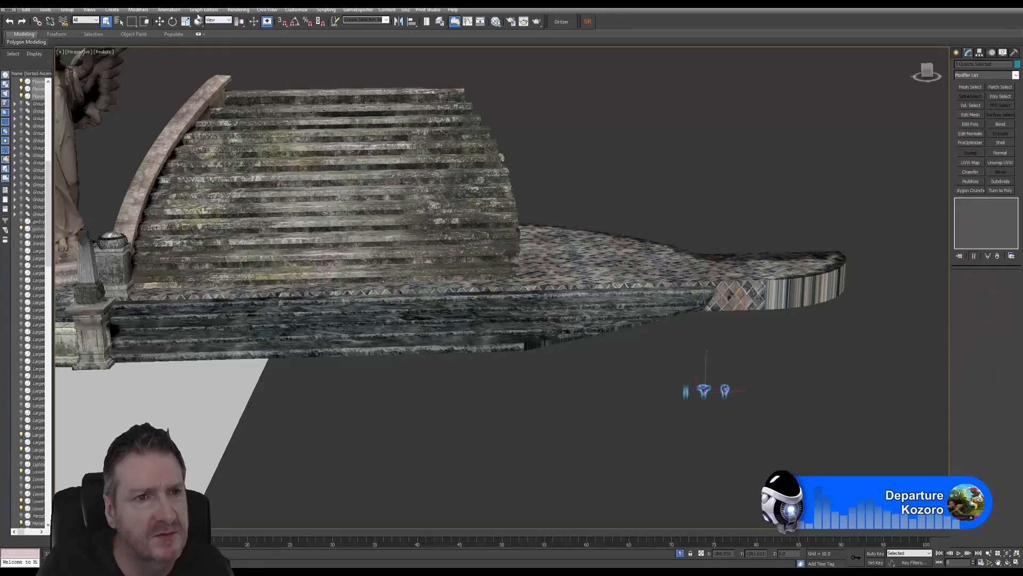
key(r)
scroll(750, 391, up, 8)
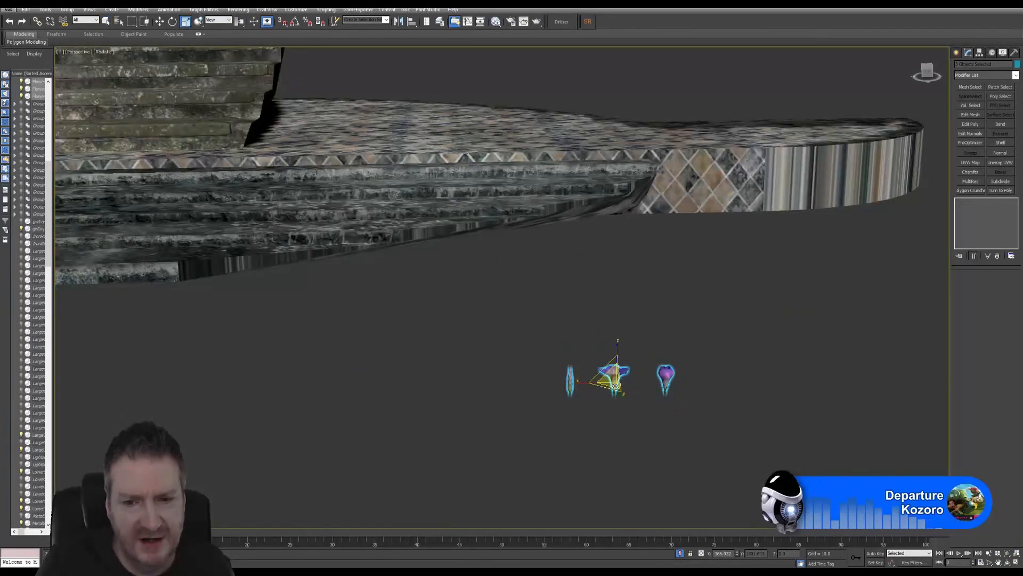
scroll(612, 392, down, 4)
scroll(549, 386, up, 1)
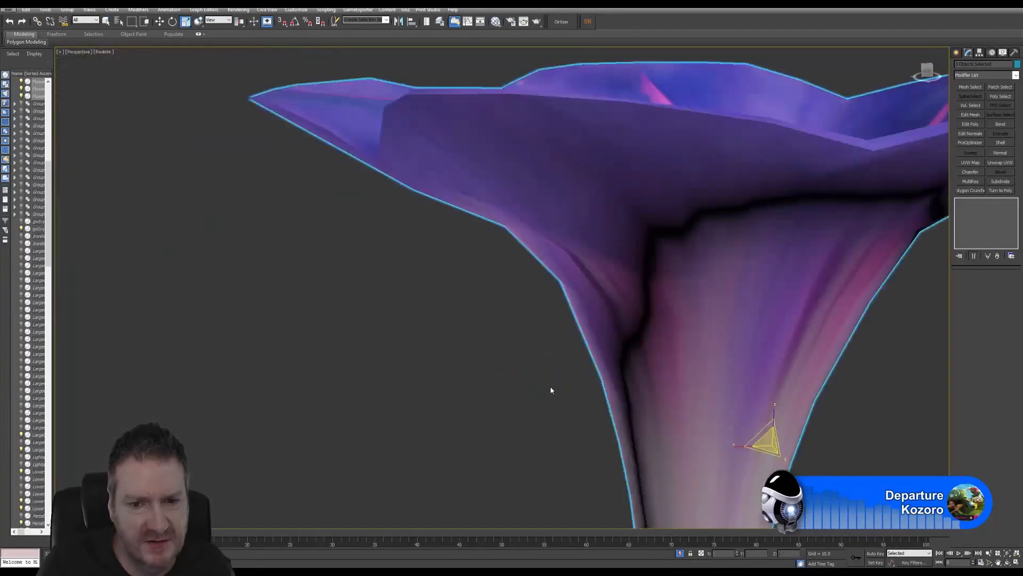
scroll(549, 387, down, 1)
click(1007, 555)
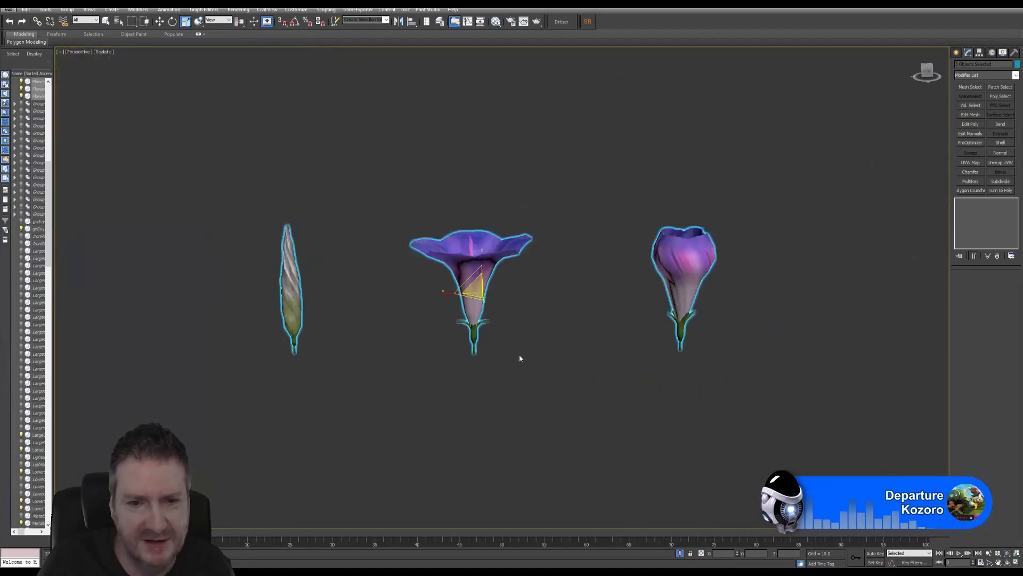
middle_drag(523, 353, 537, 366)
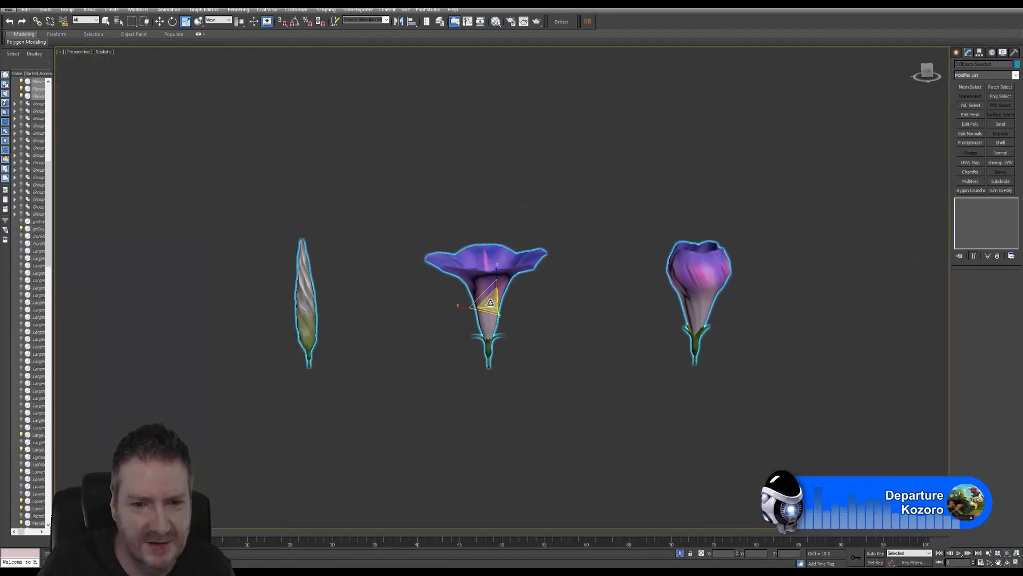
Step: Reselect the ivy at the curved wall, grow it over the stone again and halt it once the wall is covered
scroll(490, 302, down, 2)
middle_drag(357, 195, 590, 348)
scroll(390, 221, down, 5)
scroll(266, 282, up, 3)
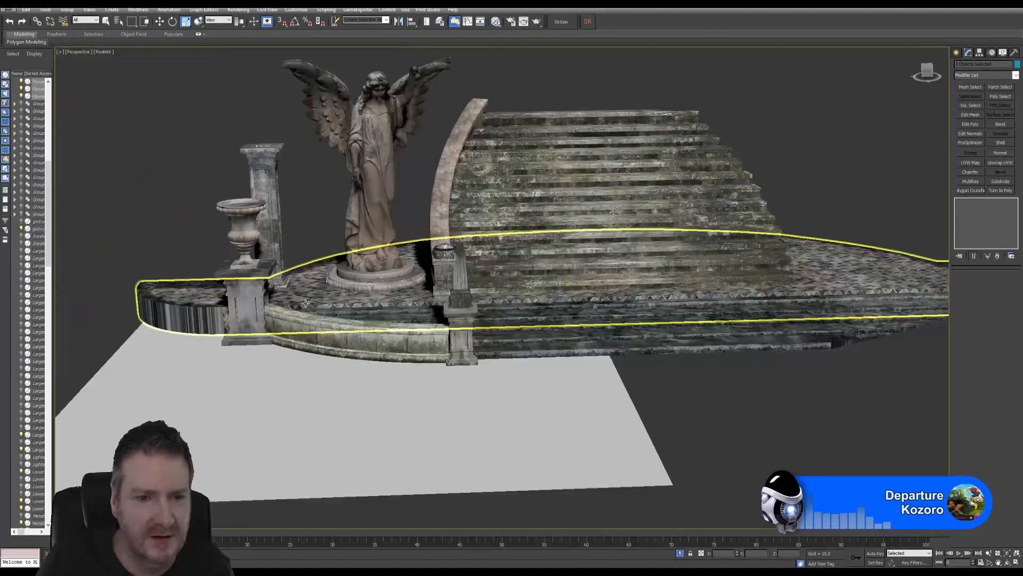
click(106, 22)
scroll(358, 363, up, 2)
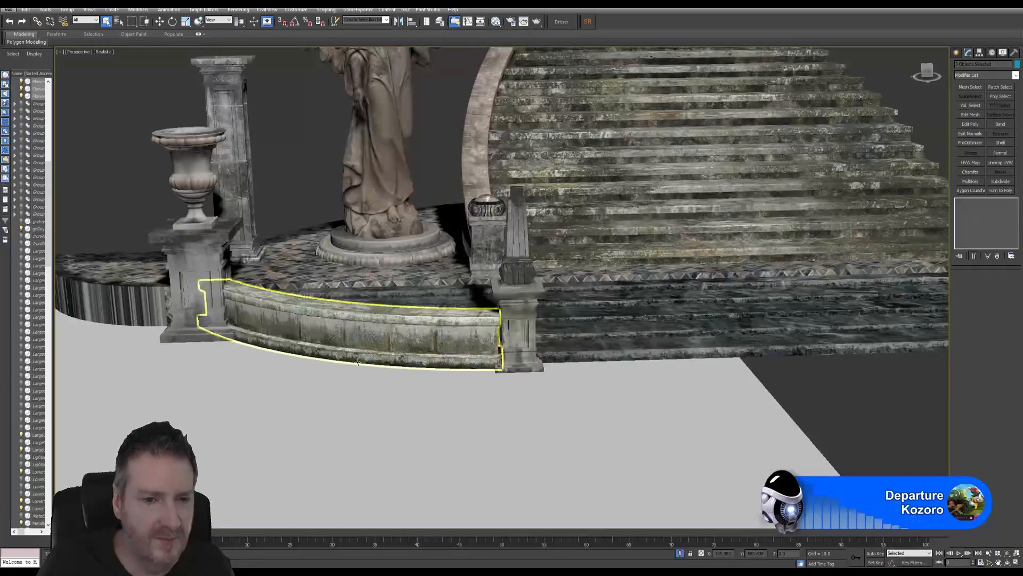
scroll(358, 362, up, 2)
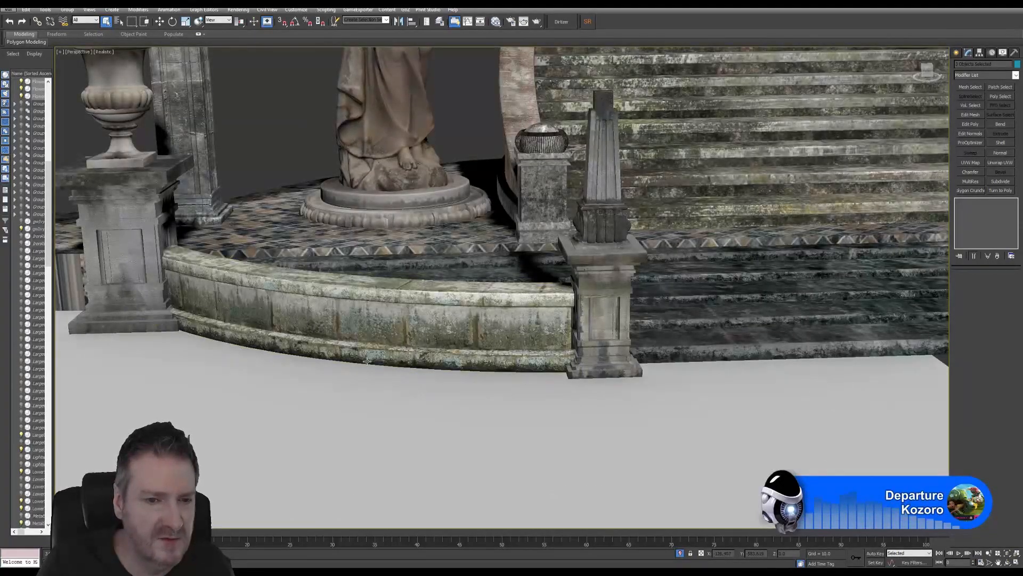
click(367, 360)
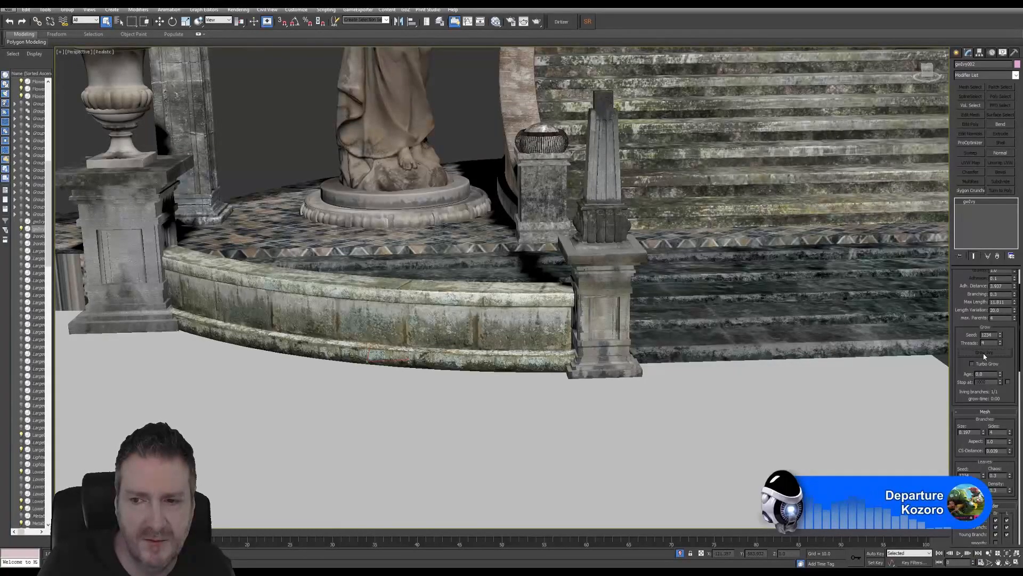
click(984, 352)
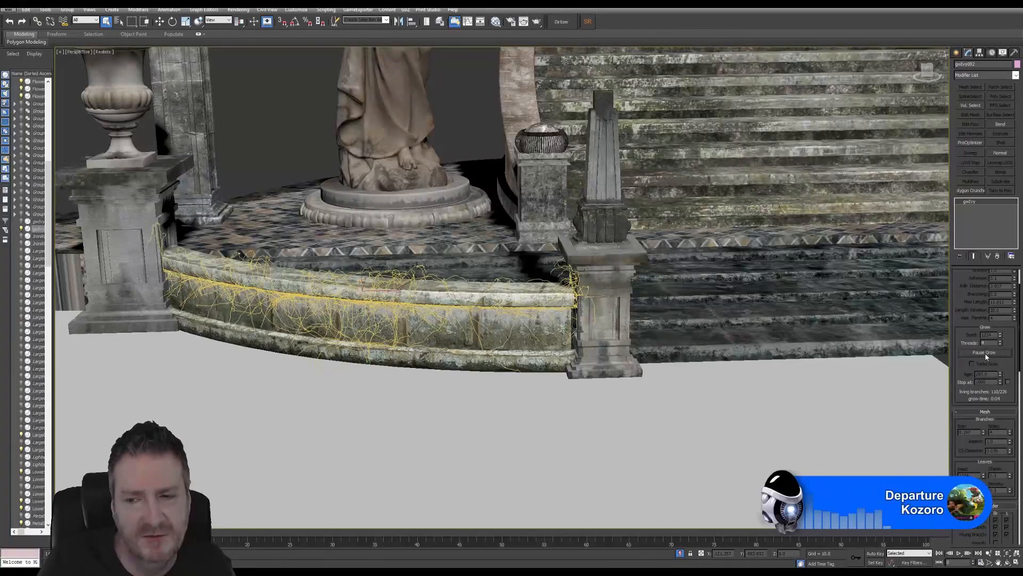
click(985, 354)
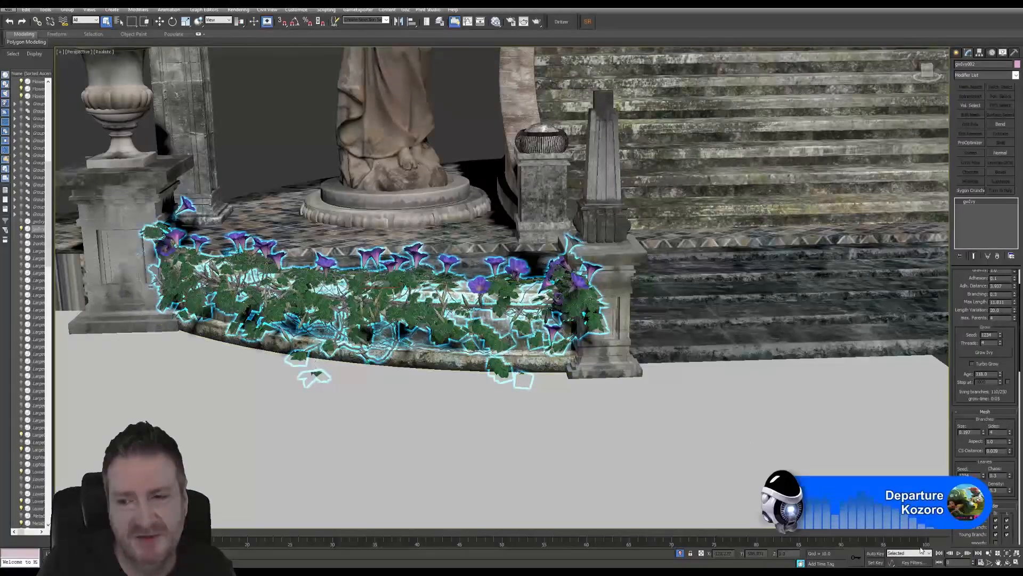
click(1008, 562)
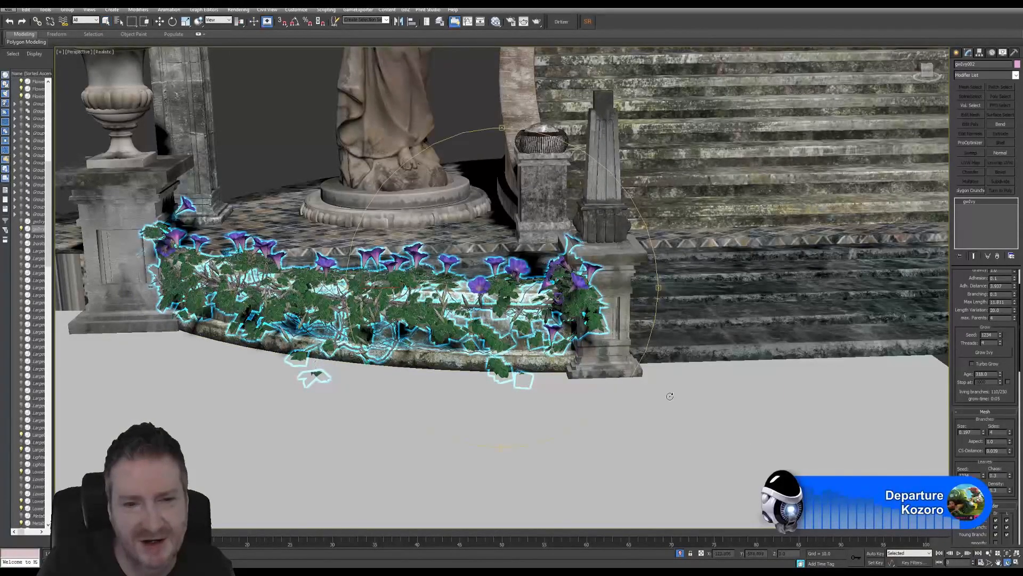
Step: Inspect the overall spread of the regrown flowering ivy along the curved wall from low and raised viewpoints
drag(455, 319, 364, 311)
scroll(385, 310, up, 5)
scroll(449, 288, down, 6)
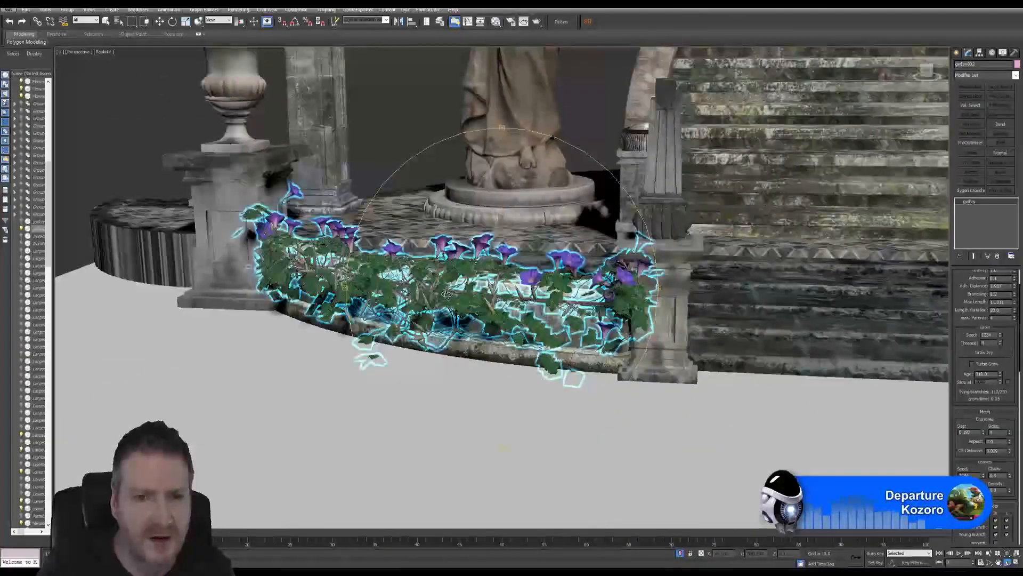
drag(446, 293, 420, 335)
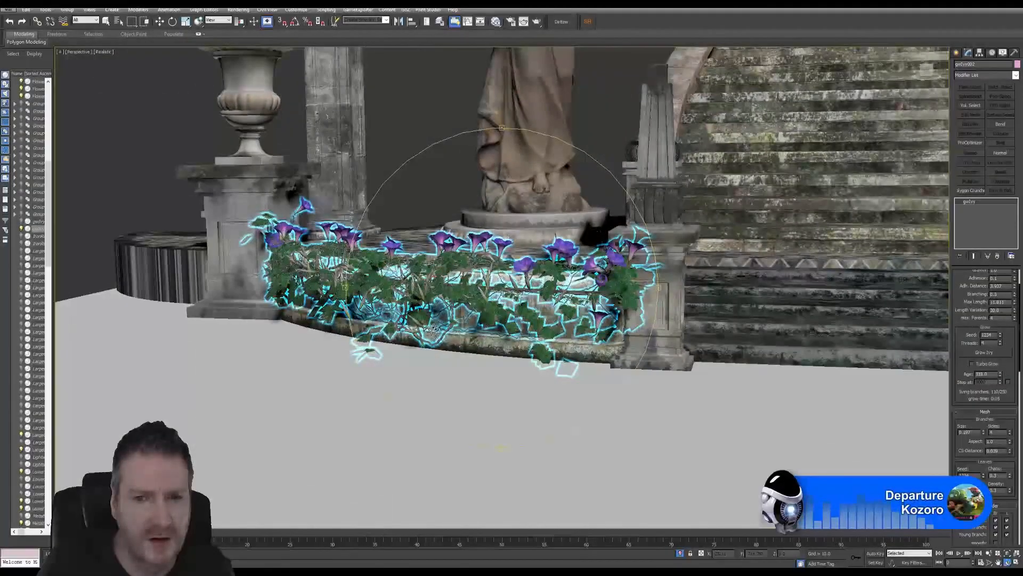
drag(484, 327, 495, 305)
scroll(490, 303, down, 8)
scroll(495, 304, up, 10)
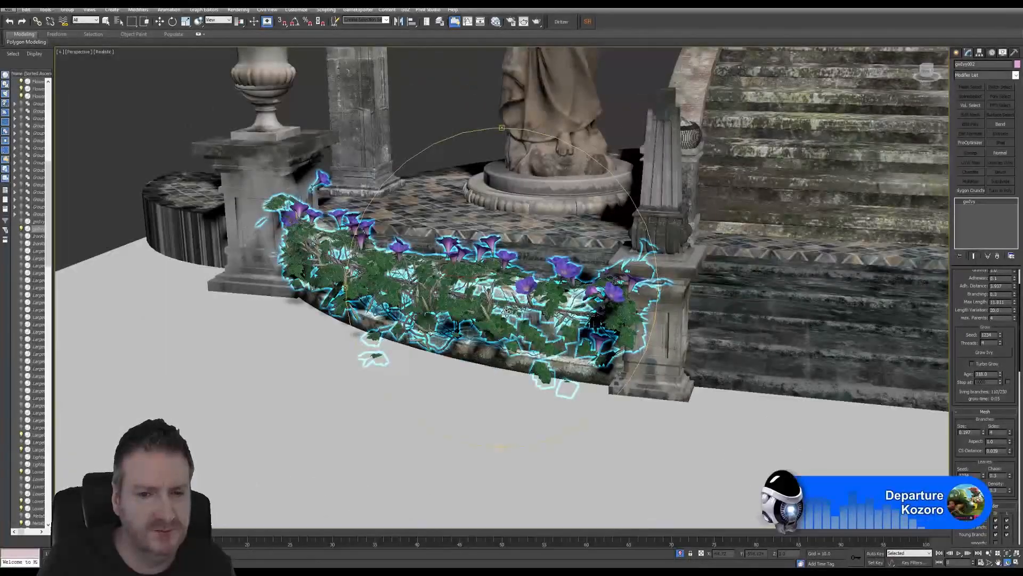
mouse_move(494, 305)
alt+middle_down()
mouse_move(471, 313)
mouse_move(504, 313)
mouse_move(492, 304)
alt+middle_up()
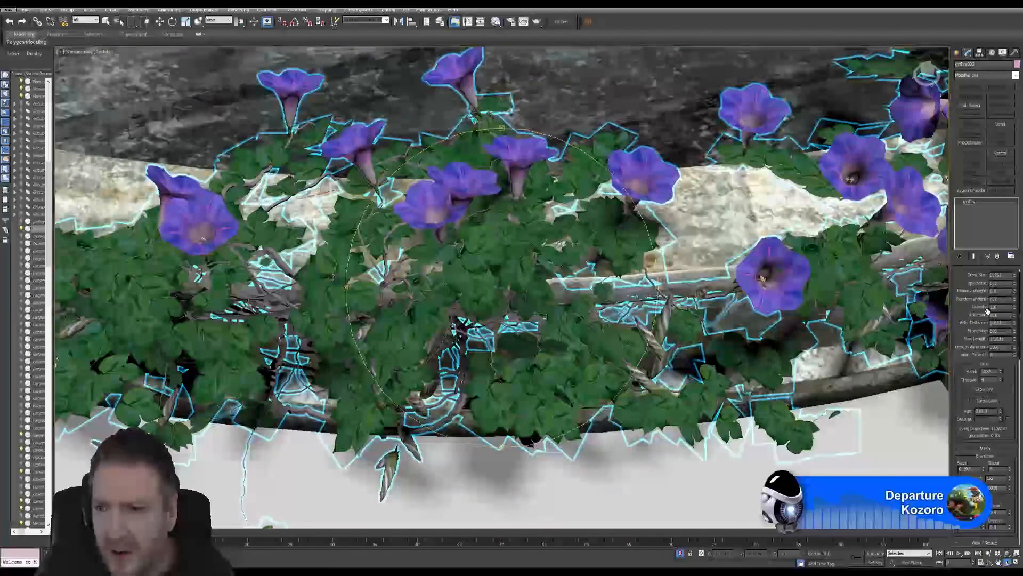
Step: Review the ivy's growth and mesh settings and examine its blossoms and leaves close up along the wall and near the pedestal
scroll(993, 316, up, 2)
scroll(992, 368, down, 4)
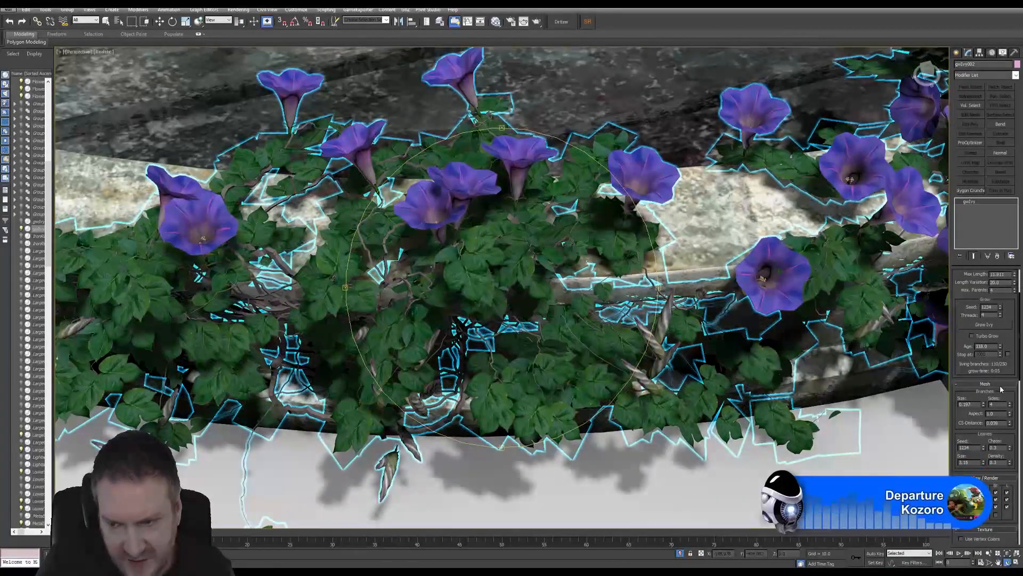
scroll(1000, 389, down, 1)
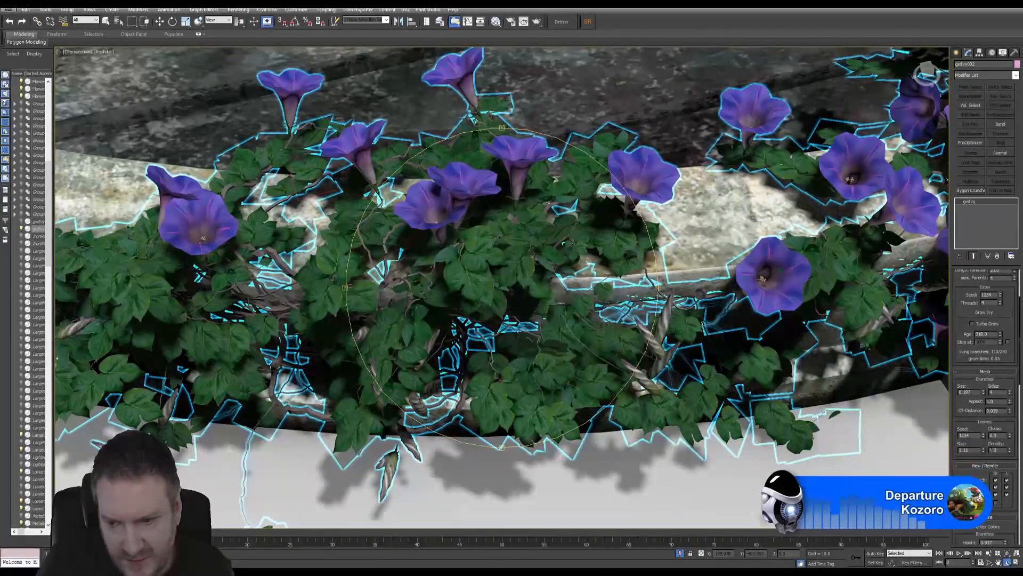
scroll(978, 458, down, 1)
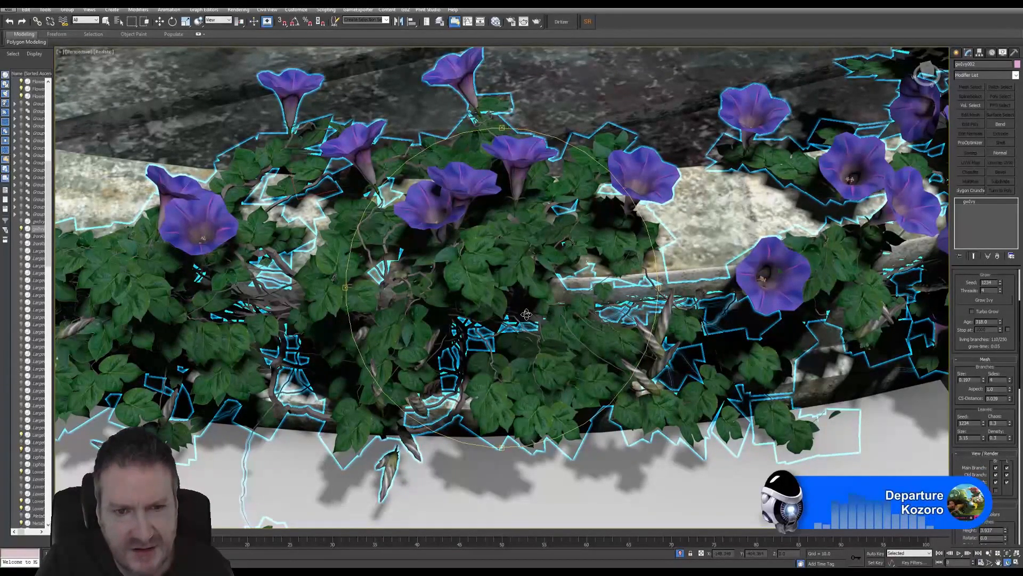
alt+middle_drag(525, 313, 479, 335)
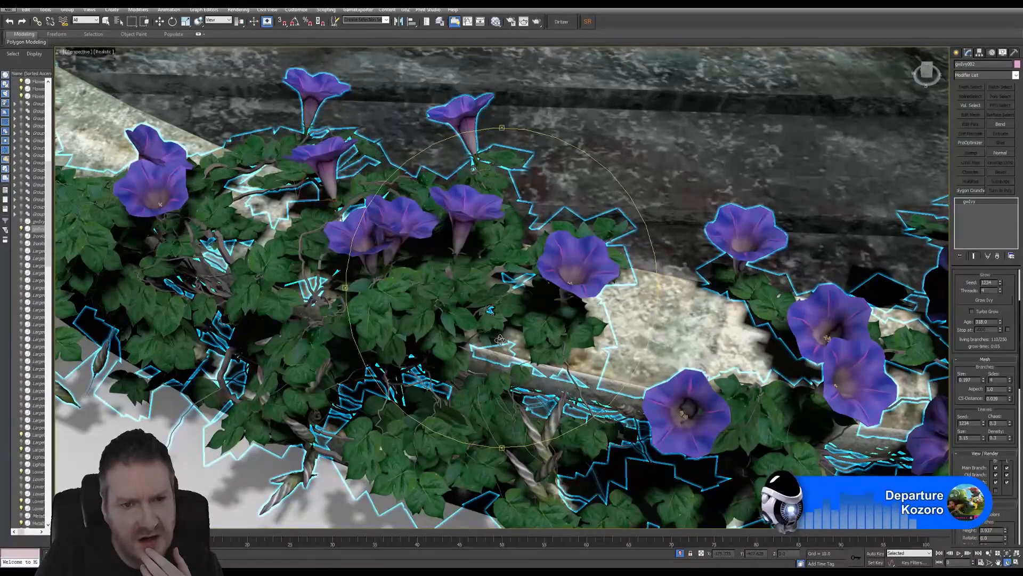
scroll(500, 339, down, 10)
drag(499, 340, 465, 309)
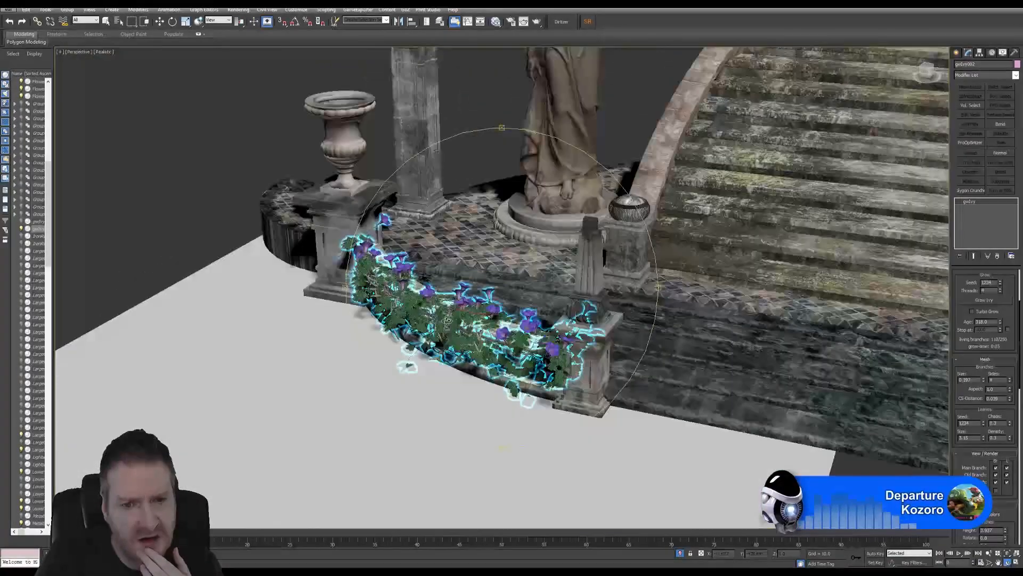
scroll(463, 331, up, 10)
middle_drag(463, 332, 480, 350)
scroll(519, 386, down, 5)
scroll(528, 395, up, 3)
scroll(479, 351, down, 8)
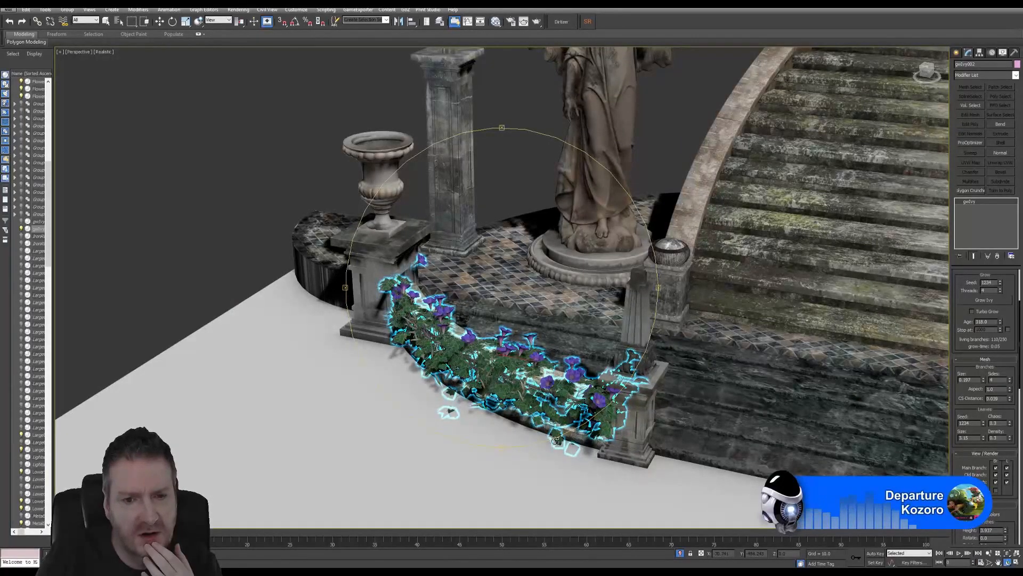
middle_drag(549, 438, 482, 353)
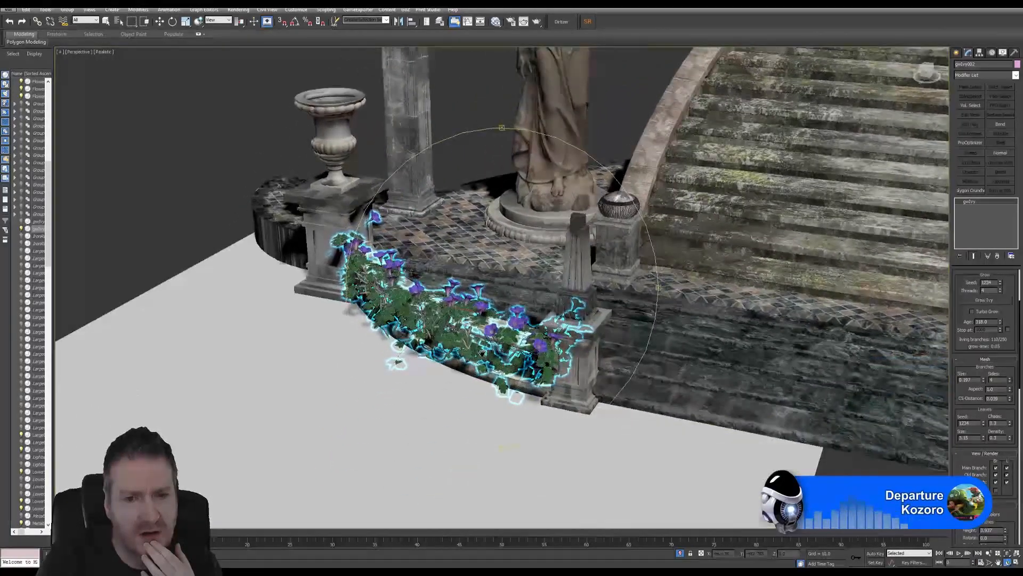
click(988, 554)
drag(536, 325, 550, 312)
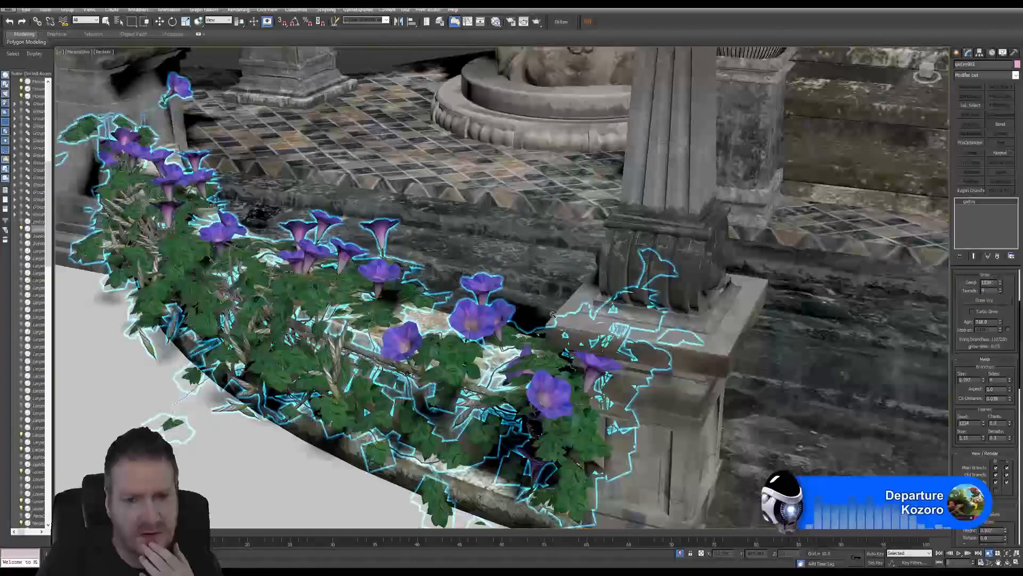
middle_drag(551, 313, 538, 271)
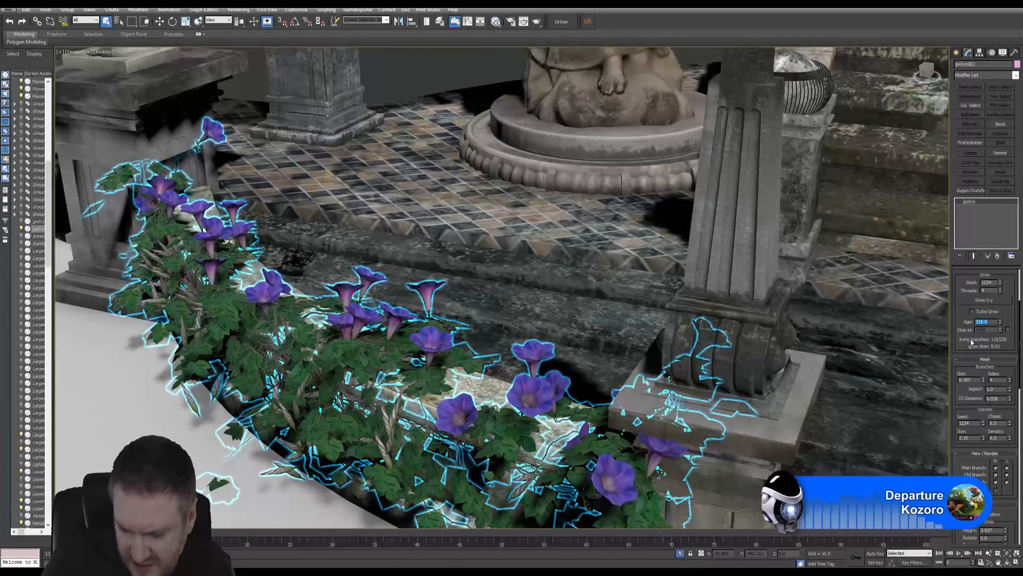
Step: Reset the ivy's age to 0, grow it over the curved wall again and halt the growth once the stone is covered
text(0)
key(Return)
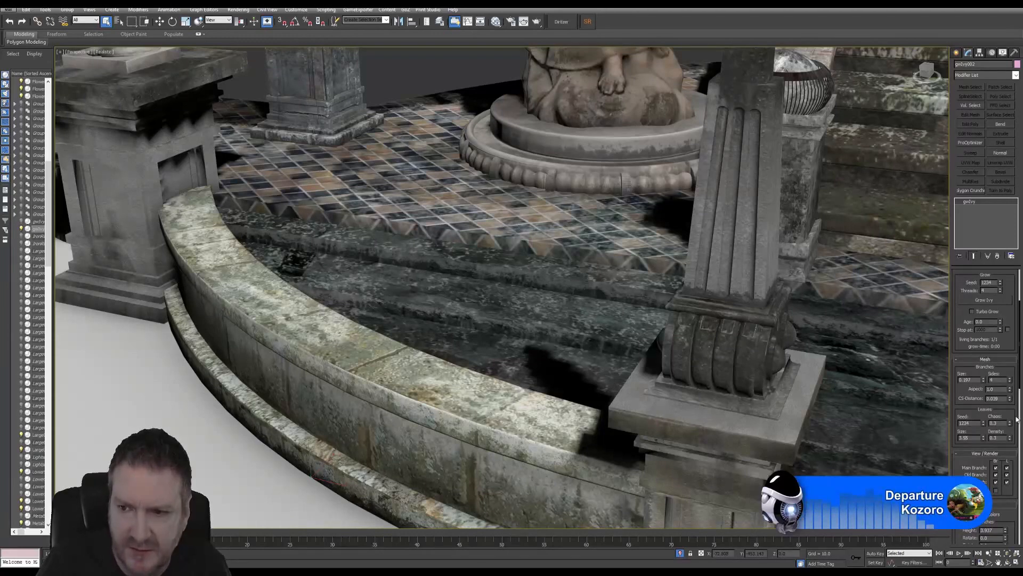
click(986, 300)
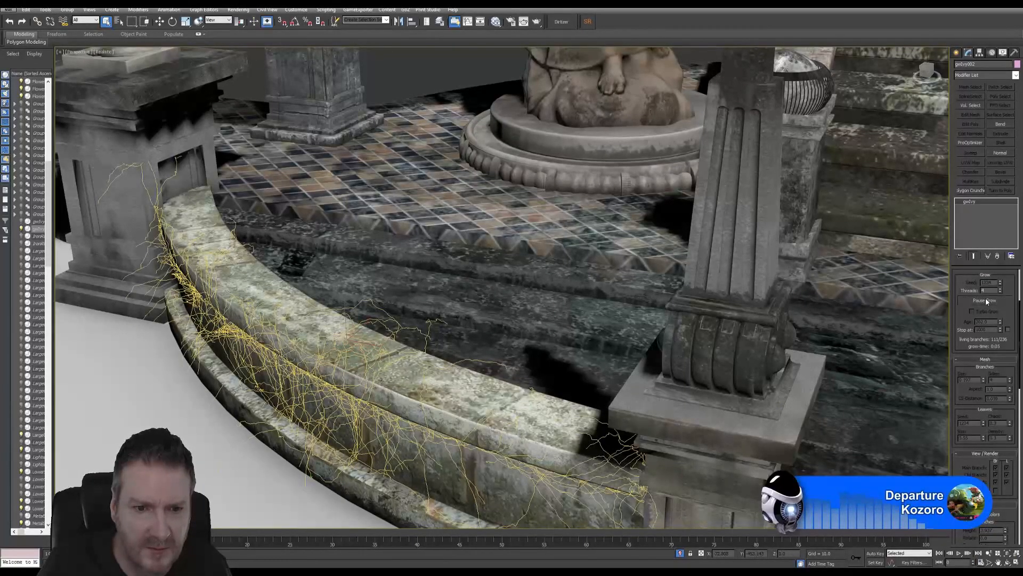
click(985, 298)
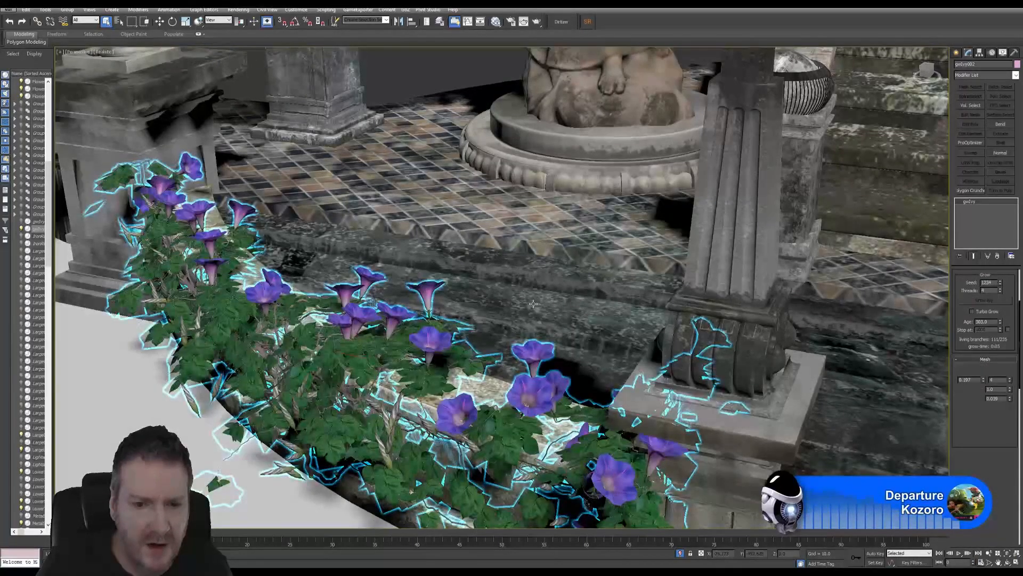
Step: Examine the newly grown ivy from the urn pedestal to the obelisk pedestal, both close up and from a distance
alt+middle_drag(521, 342, 559, 344)
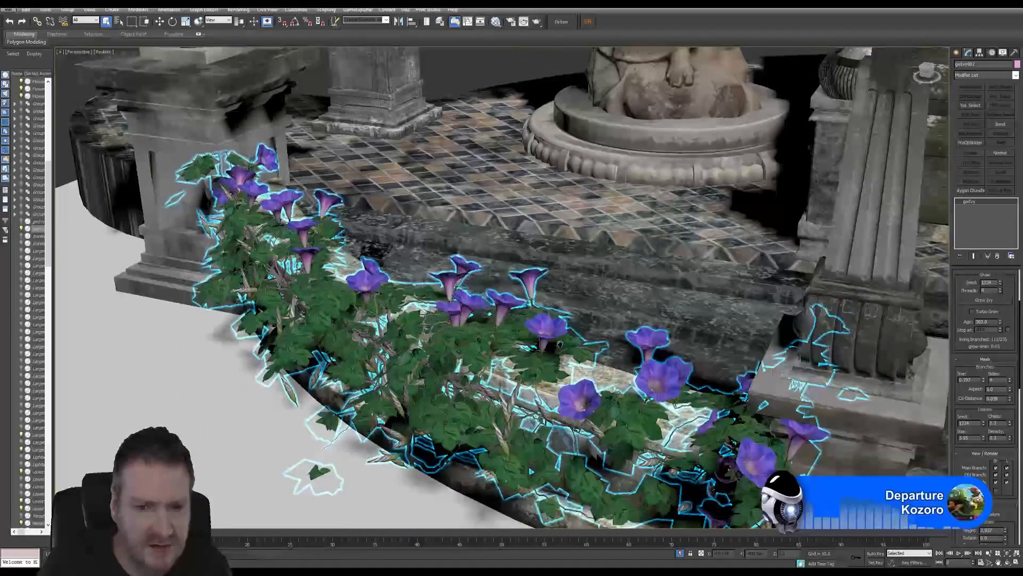
scroll(477, 359, up, 1)
scroll(477, 359, down, 2)
mouse_move(477, 359)
middle_down()
mouse_move(458, 366)
mouse_move(426, 337)
mouse_move(434, 331)
mouse_move(475, 362)
middle_up()
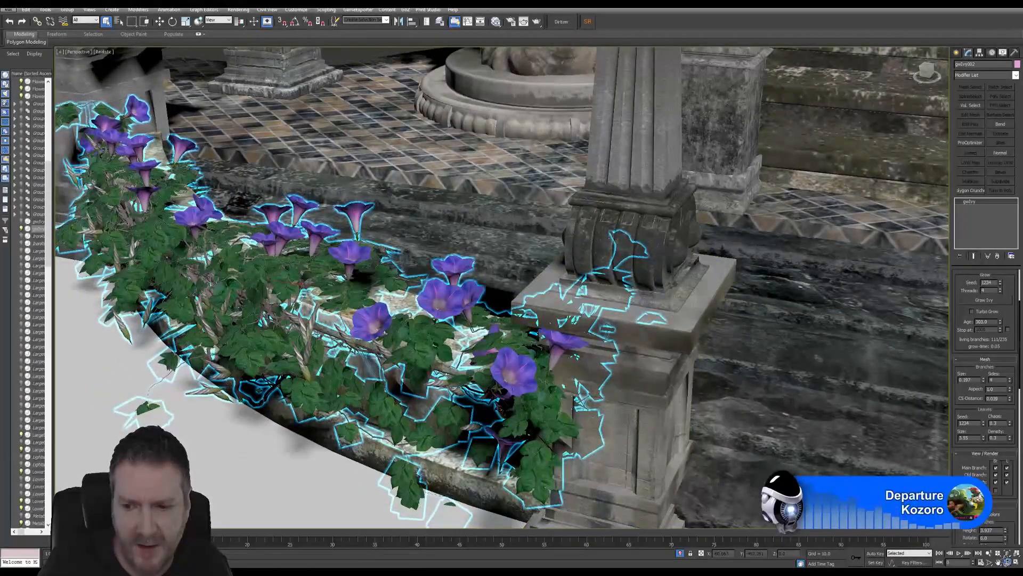
click(1007, 560)
drag(453, 314, 475, 311)
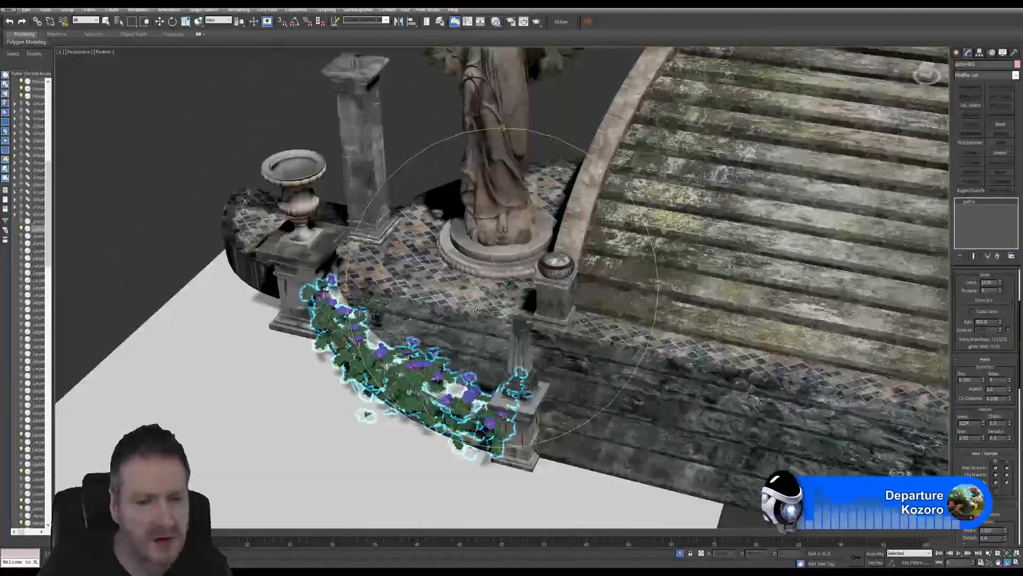
scroll(489, 316, up, 5)
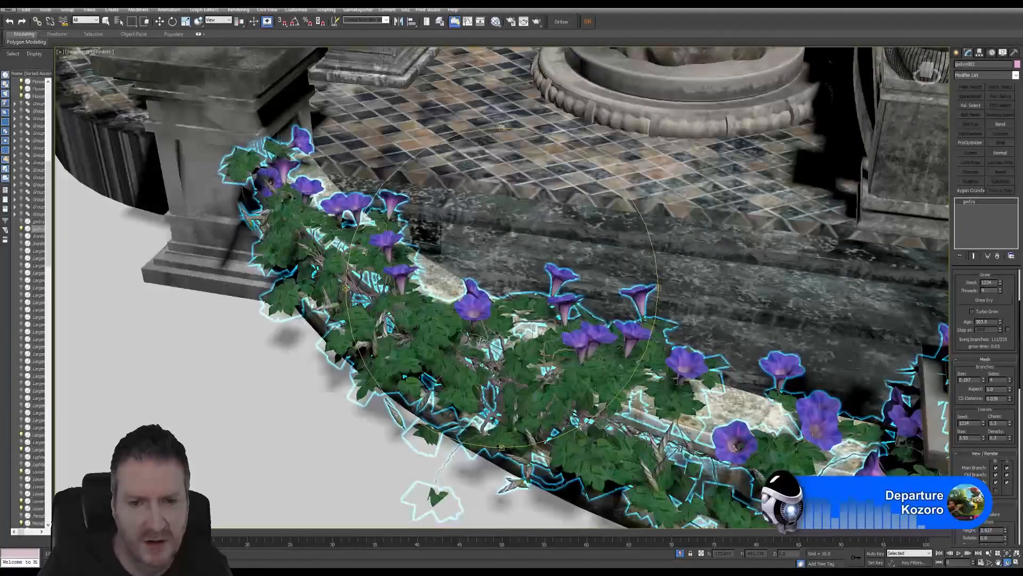
drag(490, 316, 492, 344)
scroll(484, 335, down, 5)
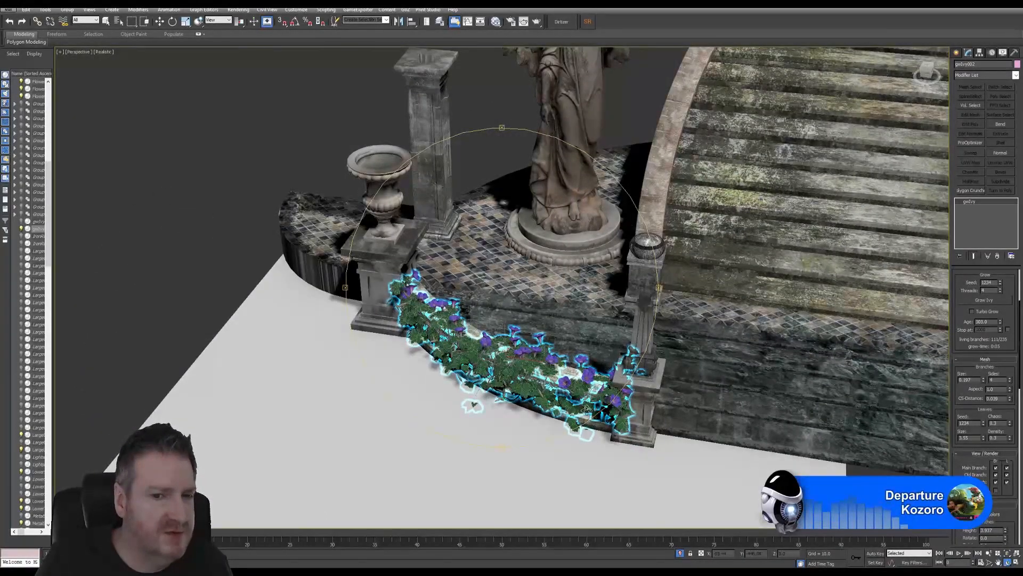
Step: Compare the new ivy's flower and leaf density from raised viewpoints, with the statue and steps in view
alt+middle_drag(462, 400, 527, 341)
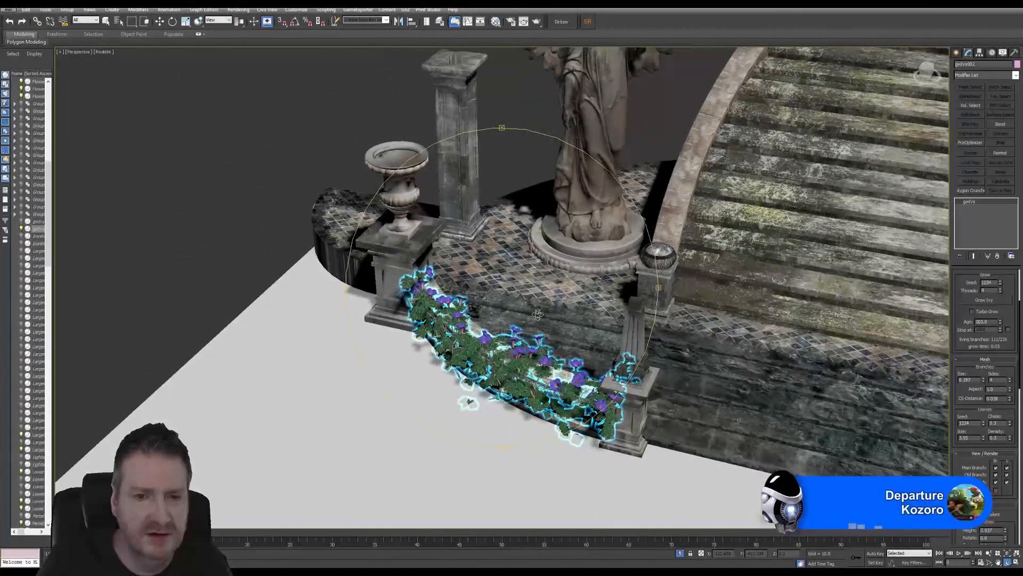
middle_drag(690, 320, 532, 329)
scroll(532, 329, down, 4)
drag(532, 329, 499, 344)
scroll(393, 376, up, 8)
drag(409, 360, 446, 330)
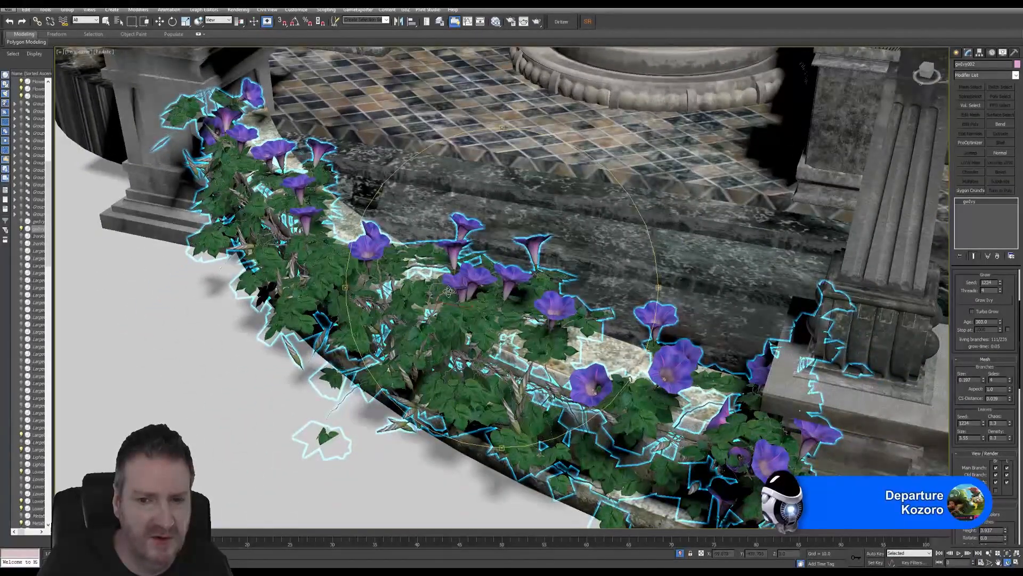
scroll(520, 304, down, 7)
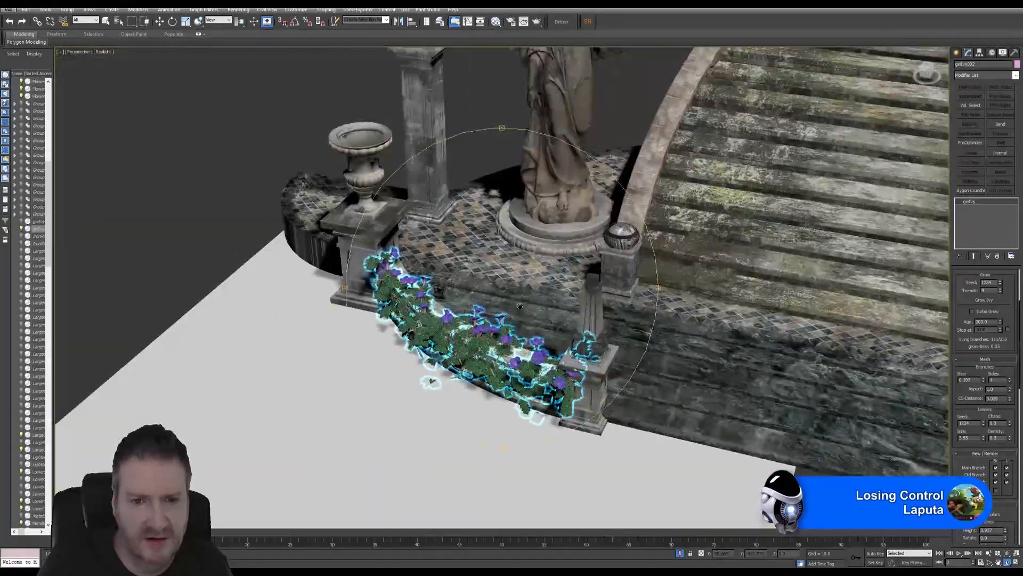
scroll(520, 305, down, 3)
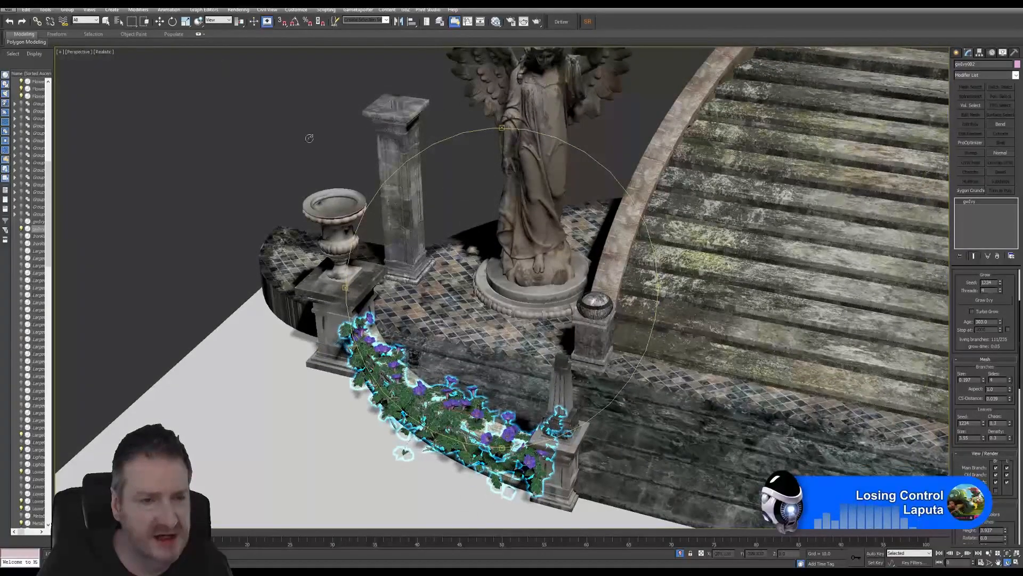
Step: Stop orbiting the view and save the scene
click(106, 22)
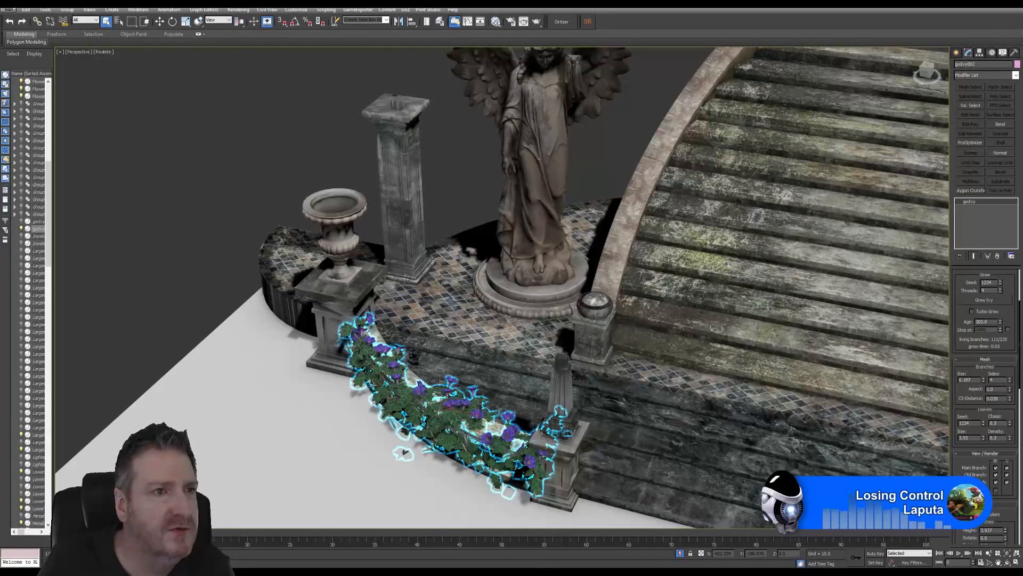
click(12, 9)
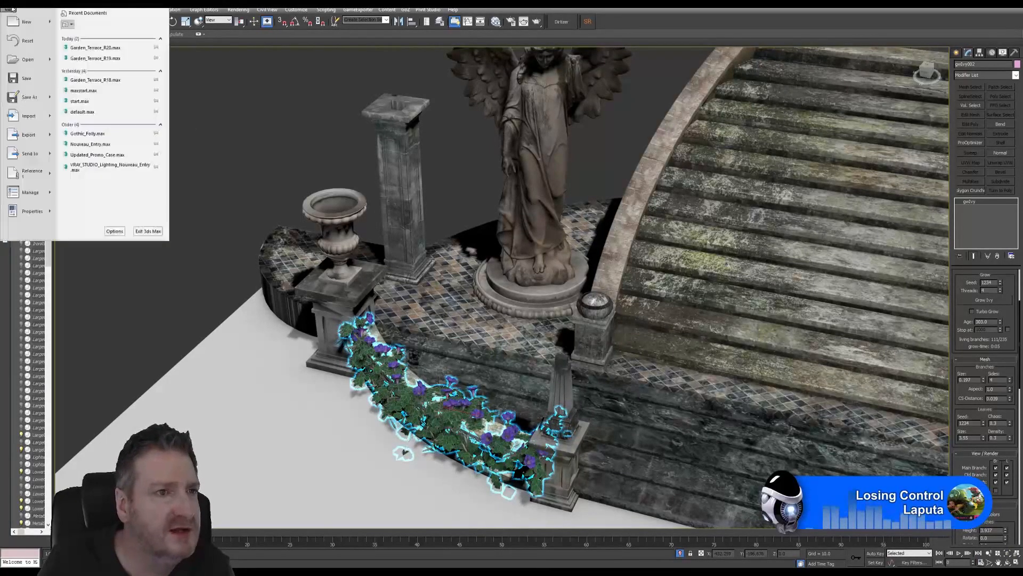
click(26, 83)
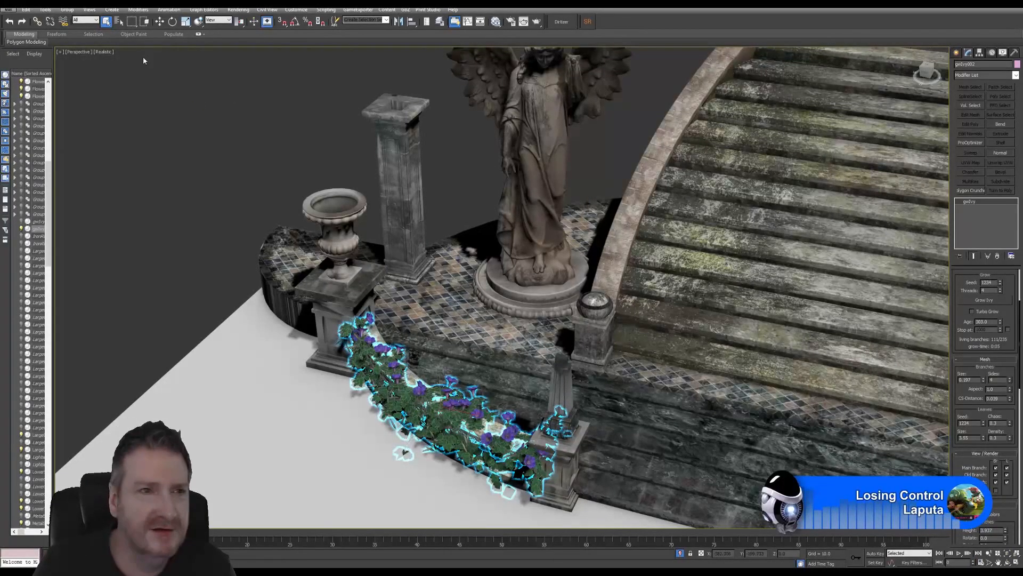
Step: End the isolation mode and bring the whole garden terrace into view
click(45, 10)
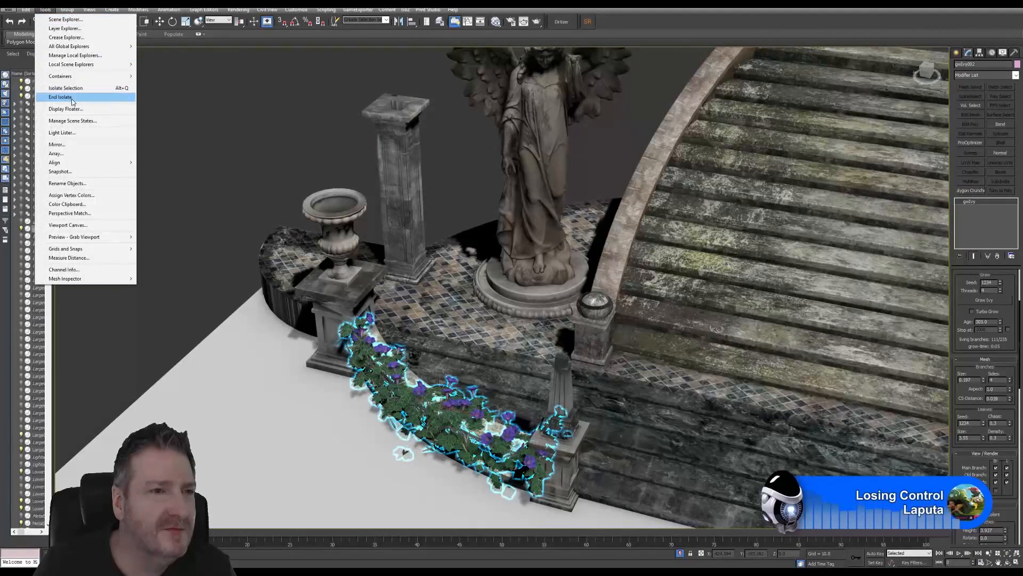
click(71, 97)
middle_drag(256, 355, 360, 429)
scroll(330, 395, down, 4)
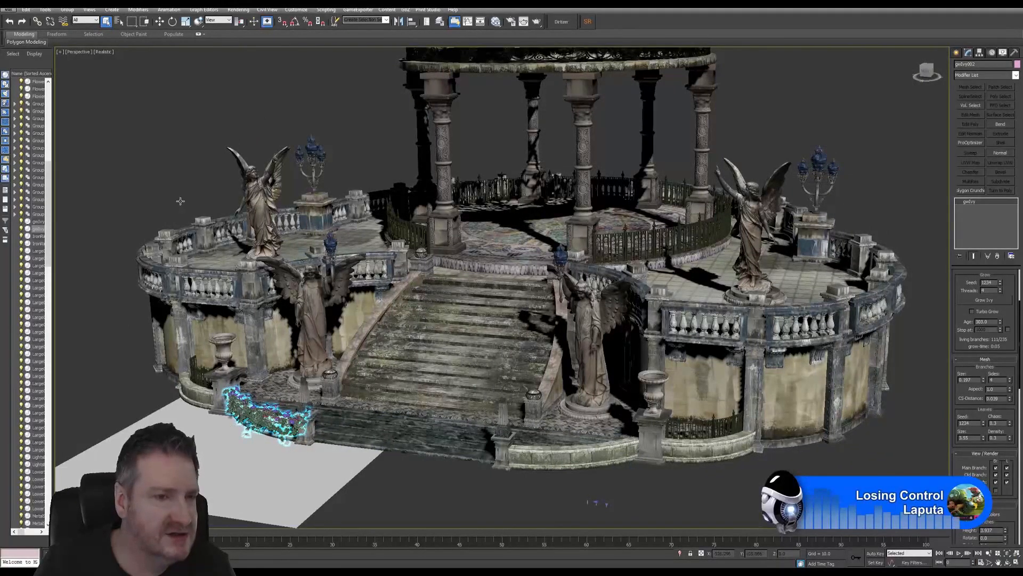
Step: Deselect the ivy, unfreeze all objects and delete the ground plane in front of the curved wall
click(146, 108)
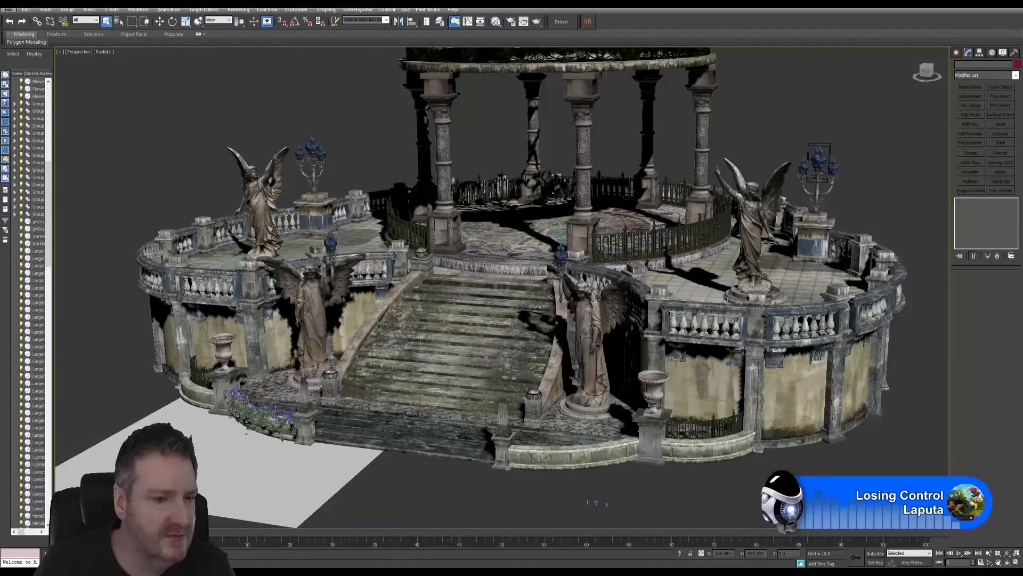
right_click(229, 447)
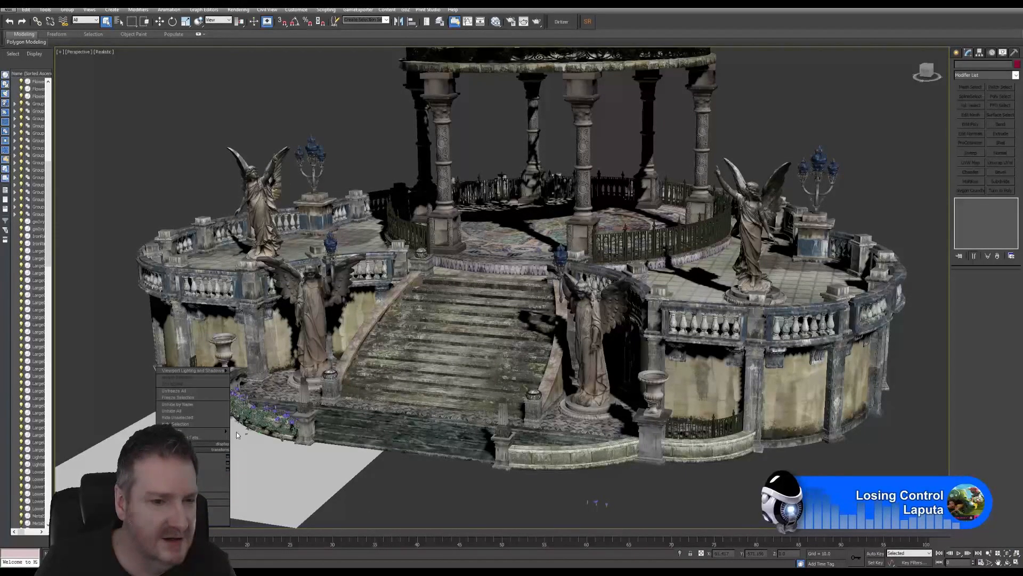
click(181, 391)
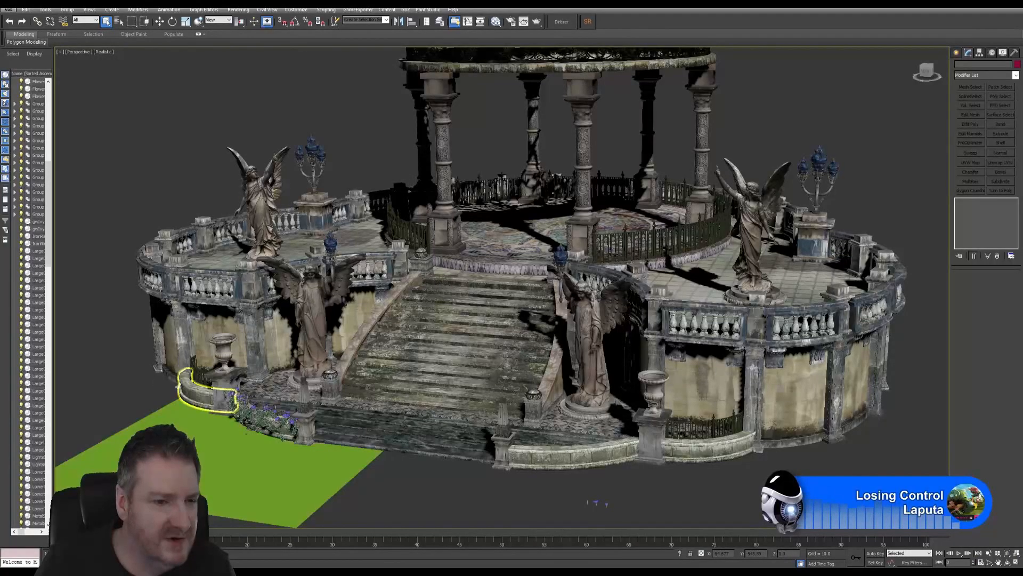
click(208, 479)
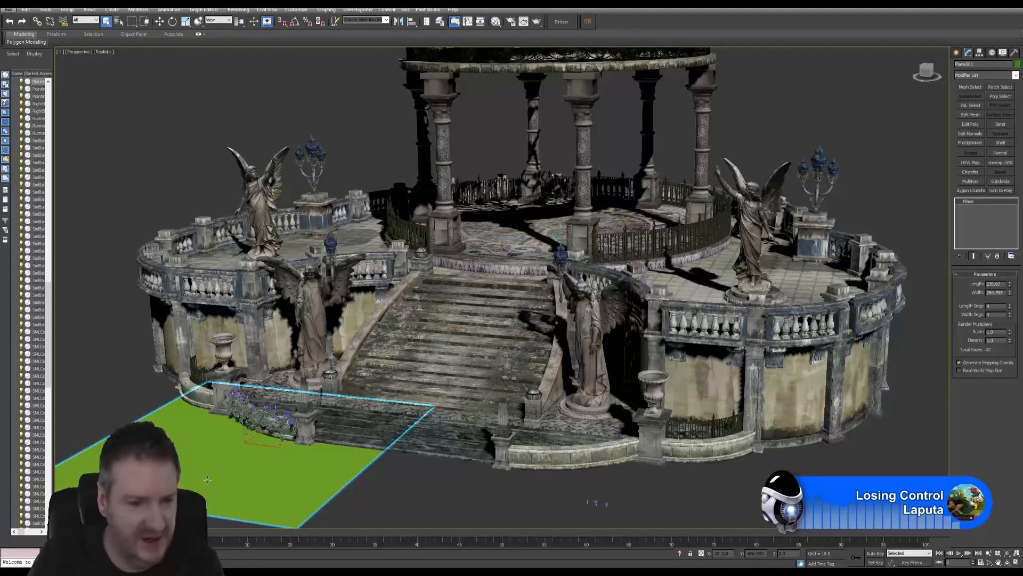
key(Delete)
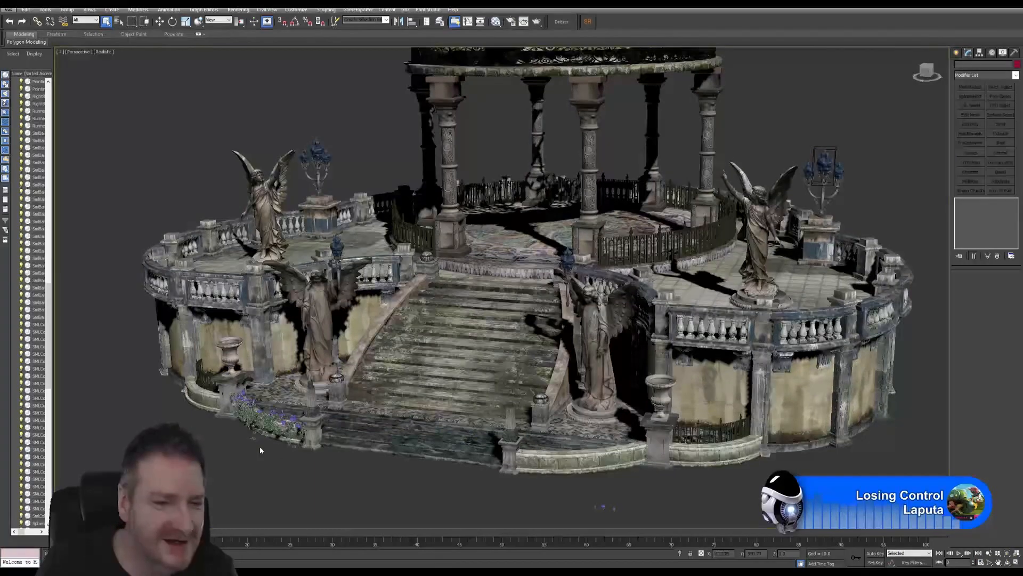
Step: Select the lower terrace's tiled floor around the winged statue beside the main staircase
scroll(260, 445, up, 10)
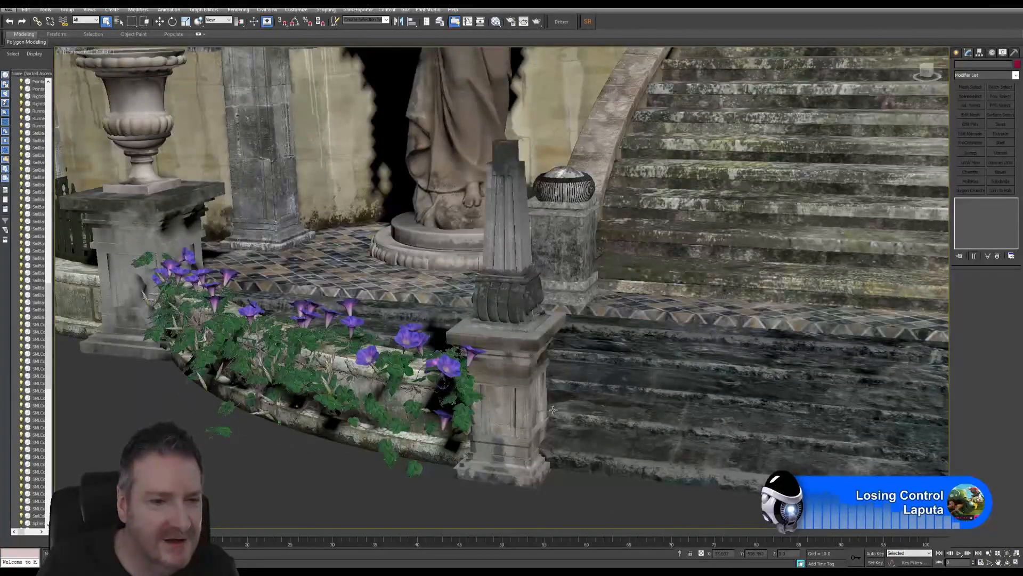
click(1007, 562)
drag(478, 337, 278, 361)
scroll(479, 285, down, 6)
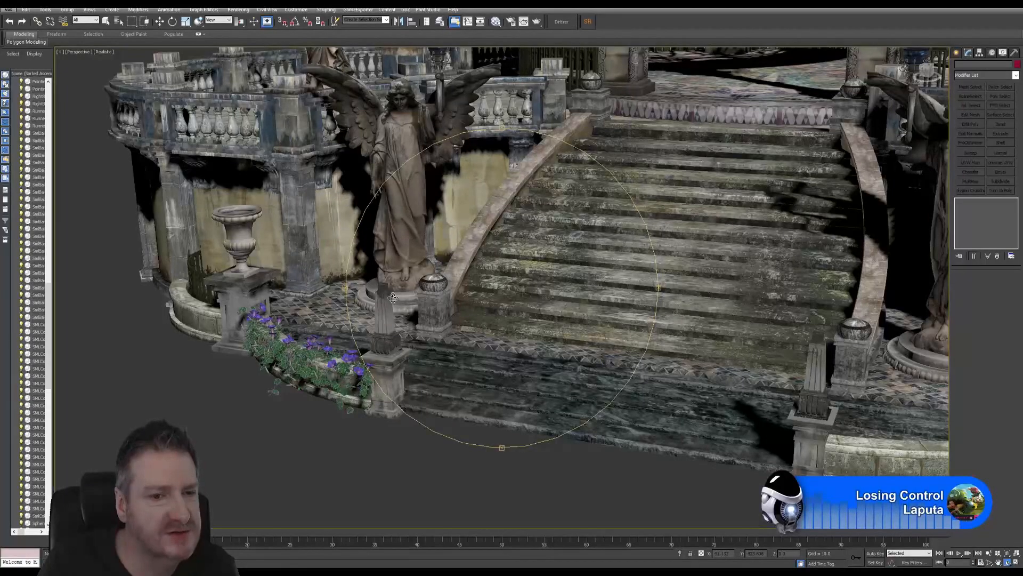
drag(506, 280, 469, 312)
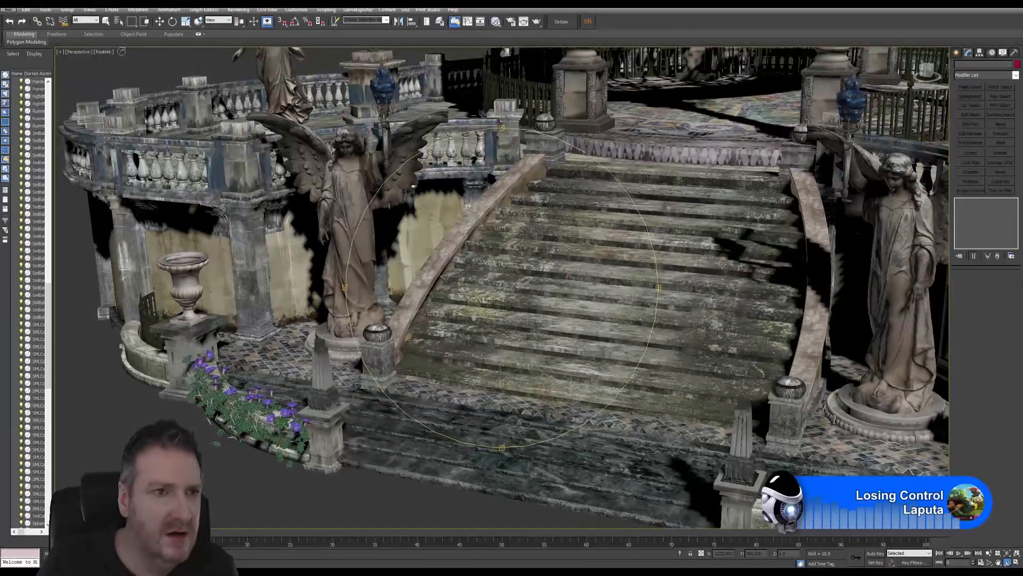
click(106, 22)
click(421, 341)
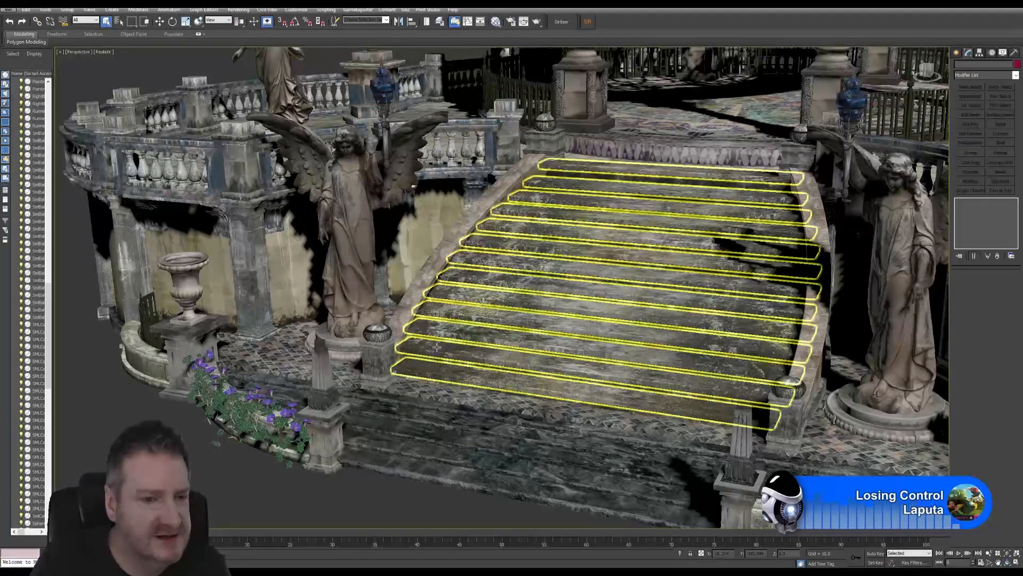
click(292, 364)
click(291, 364)
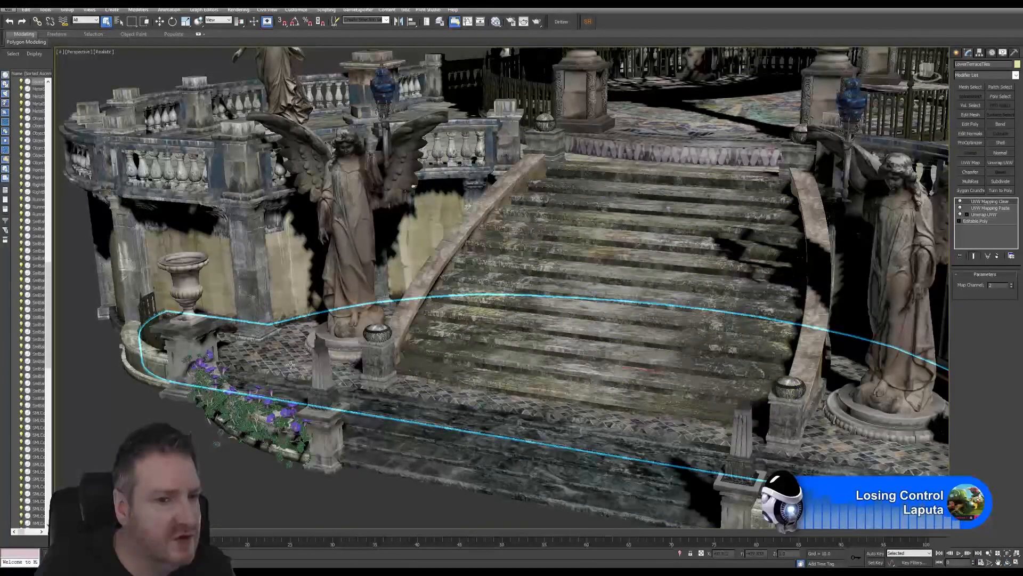
click(284, 298)
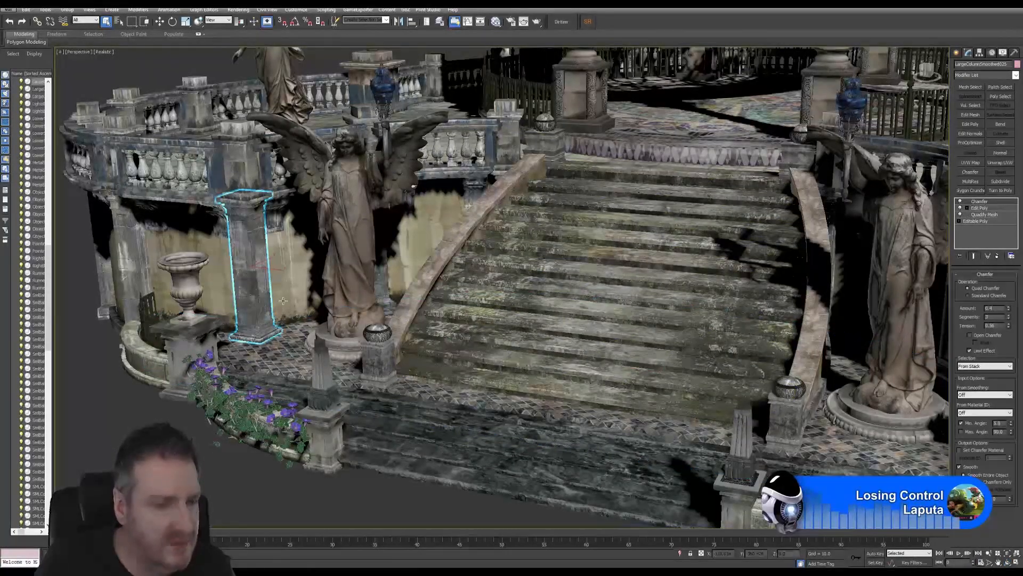
ctrl+click(301, 361)
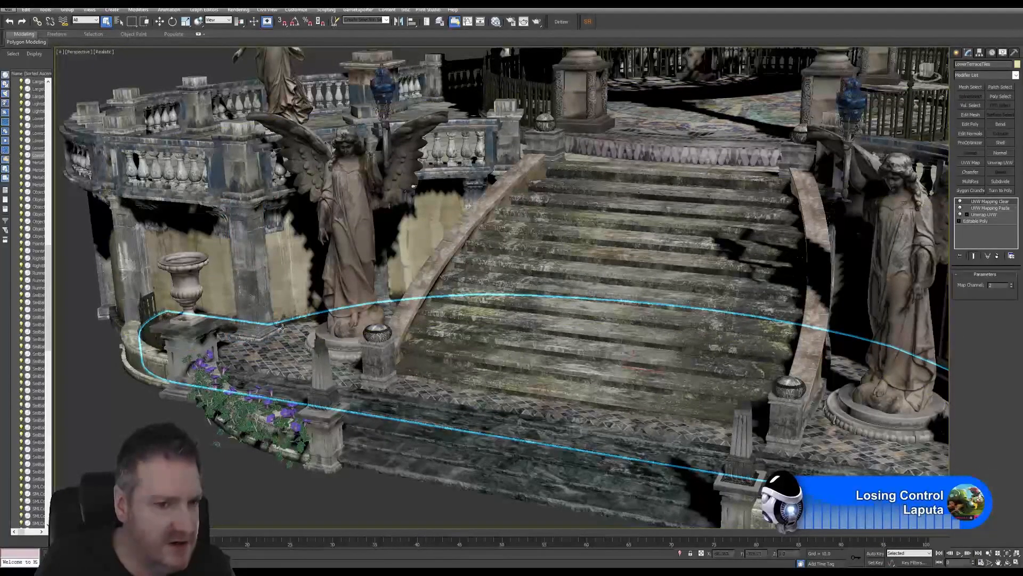
Step: Add the curved wall, the winged statue, its round base, the small post, the stair banister and the main stairs to the selection
ctrl+click(296, 292)
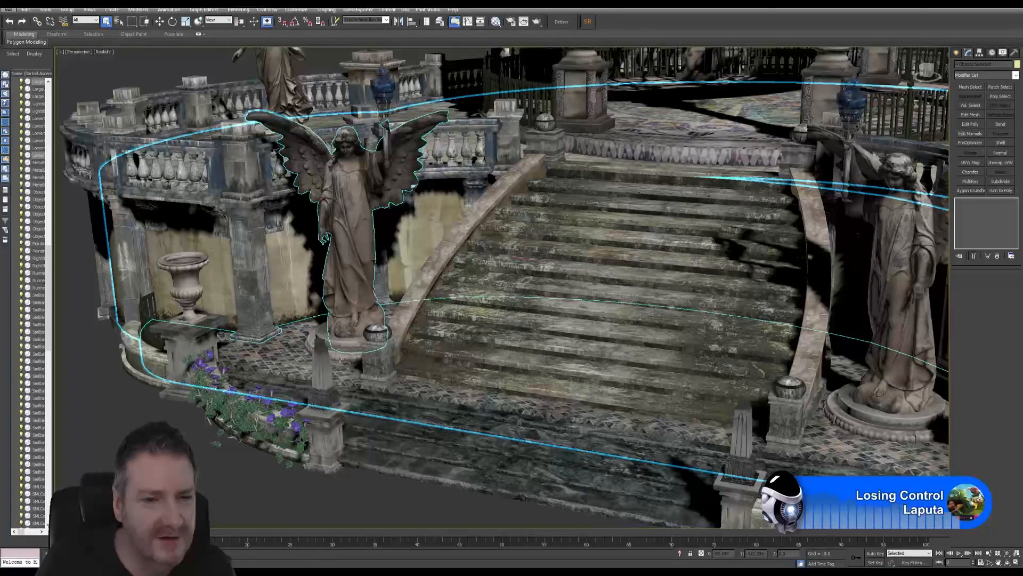
ctrl+click(339, 358)
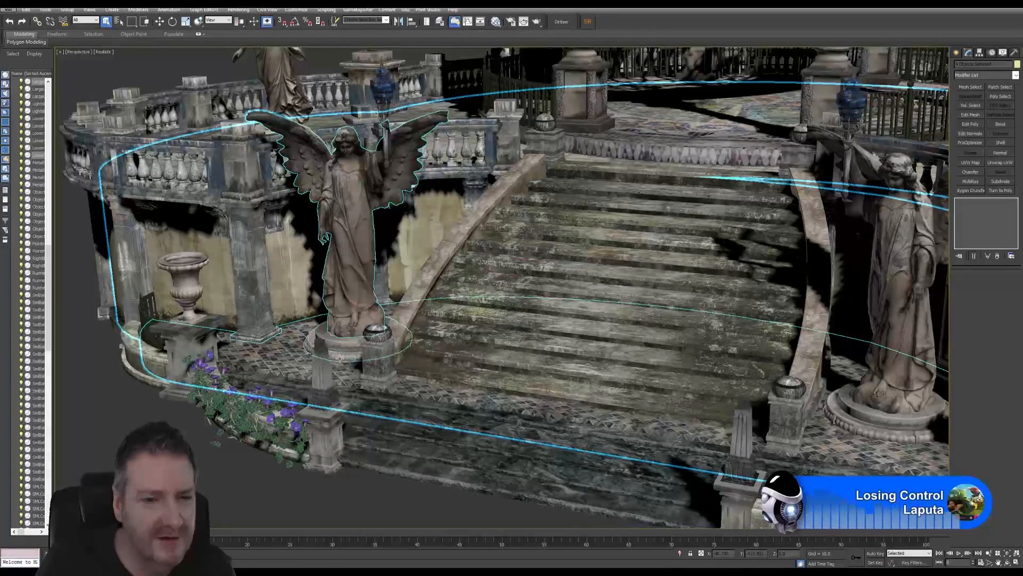
ctrl+click(381, 341)
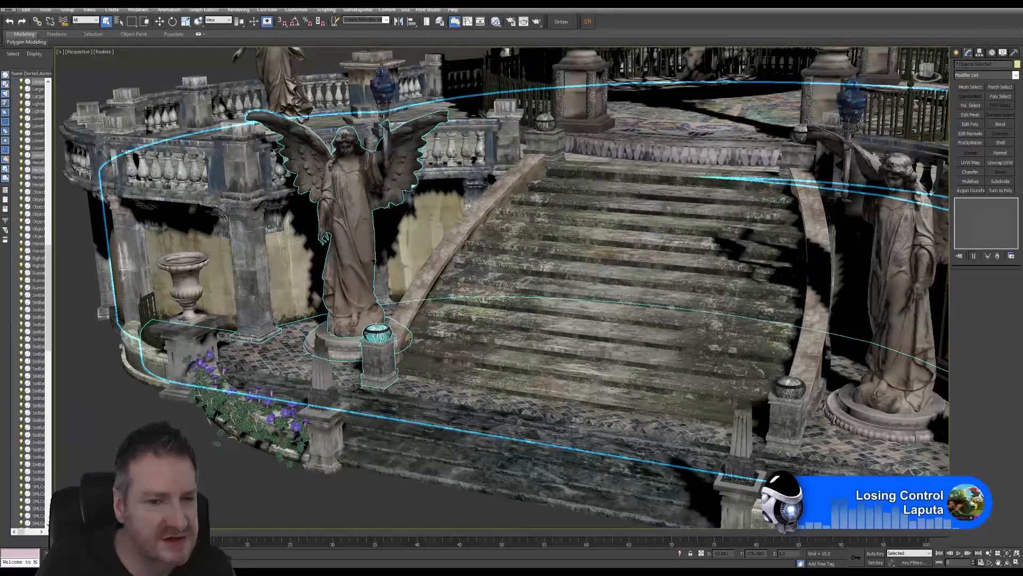
ctrl+click(418, 288)
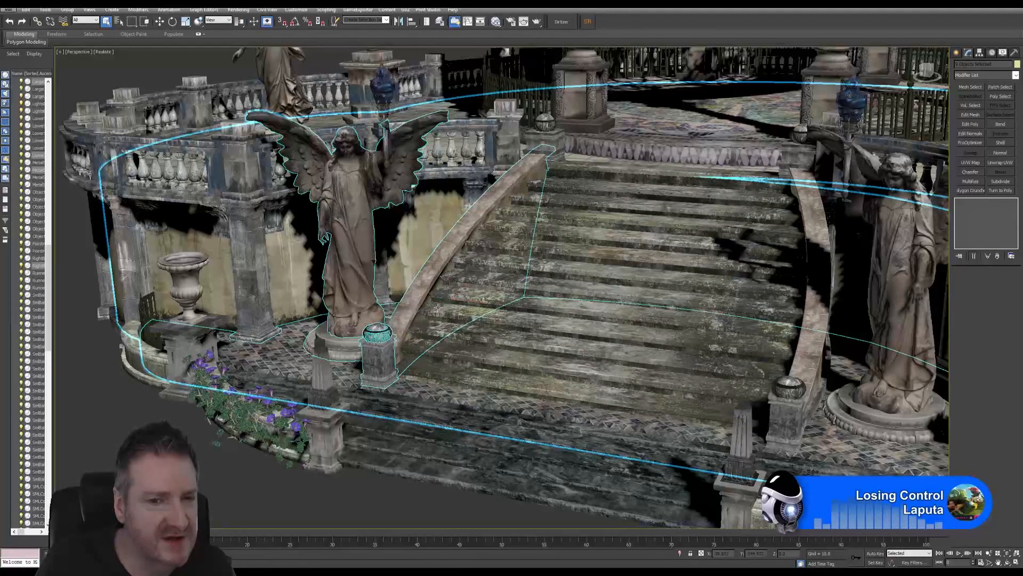
ctrl+click(457, 302)
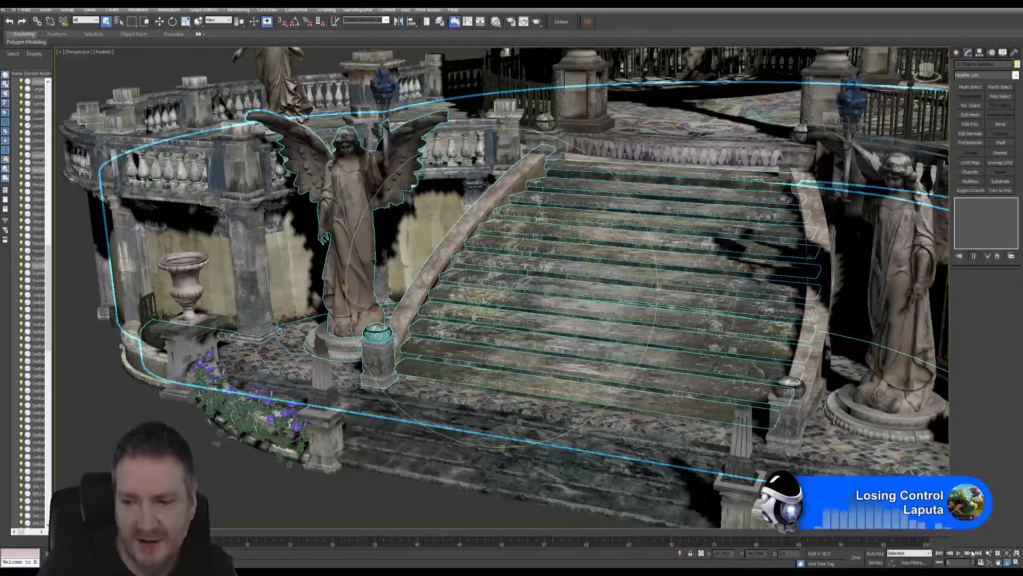
Step: Add the lower front steps to the selection and isolate the selected objects
click(1007, 563)
drag(512, 298, 514, 369)
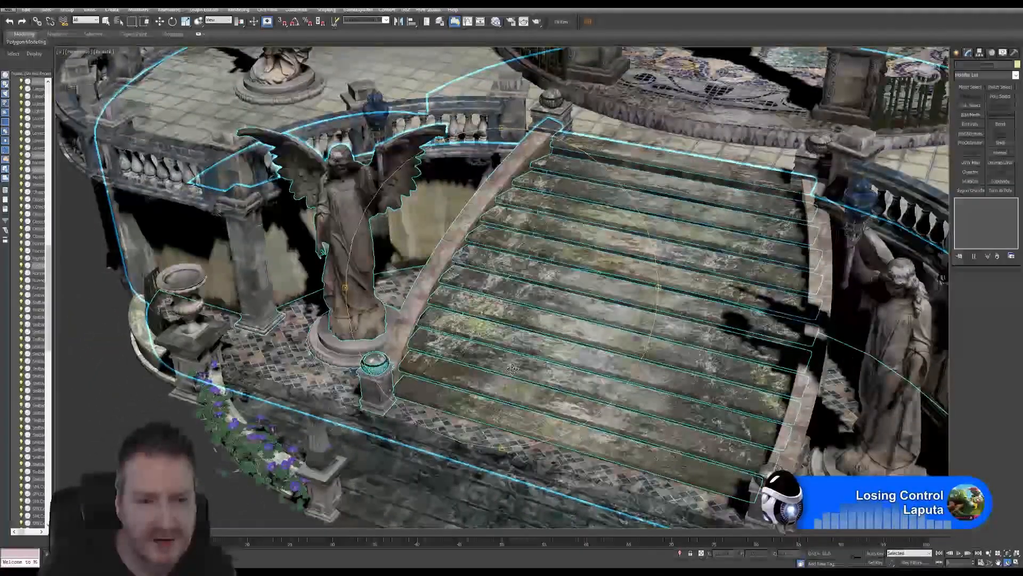
click(106, 21)
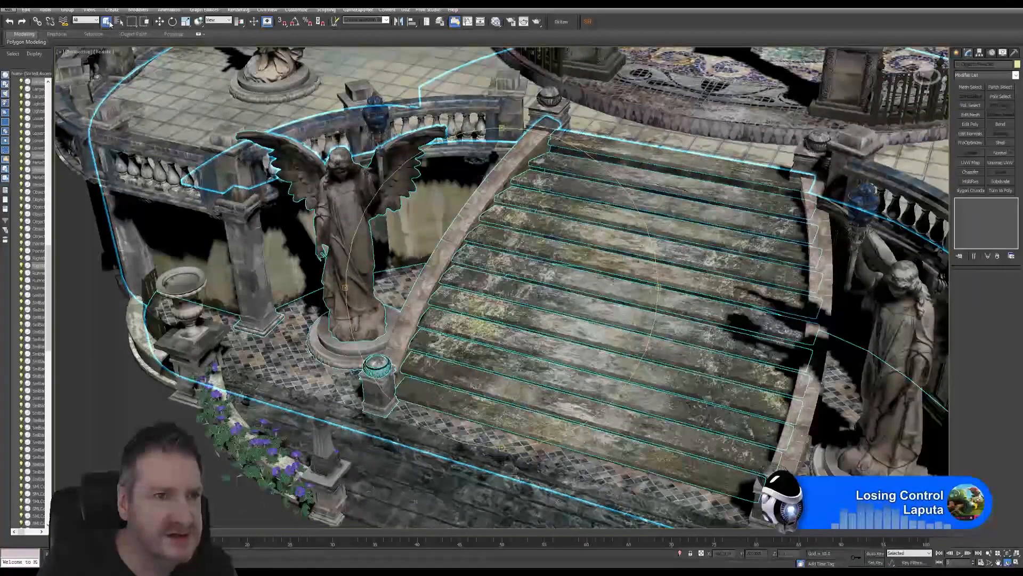
click(330, 388)
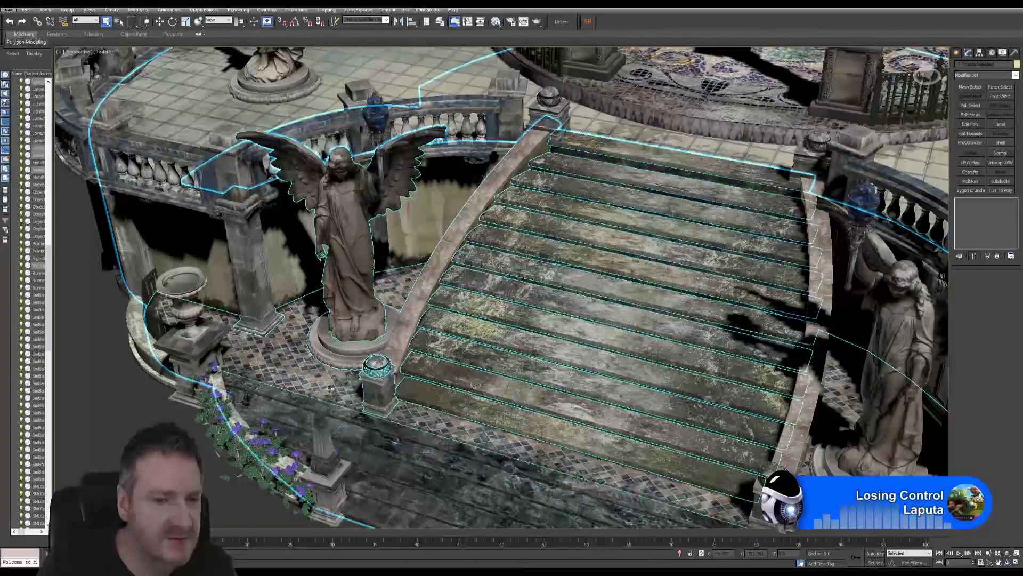
click(45, 9)
click(64, 89)
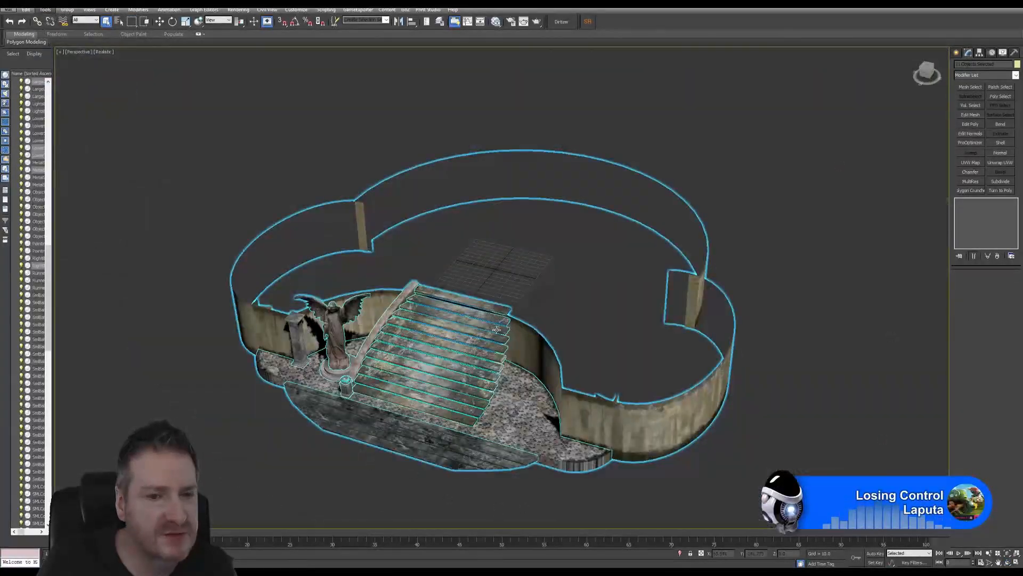
Step: Examine the isolated statue, column, banister and stairs from several angles to judge where new ivy could grow
middle_drag(314, 369, 352, 364)
scroll(353, 364, up, 5)
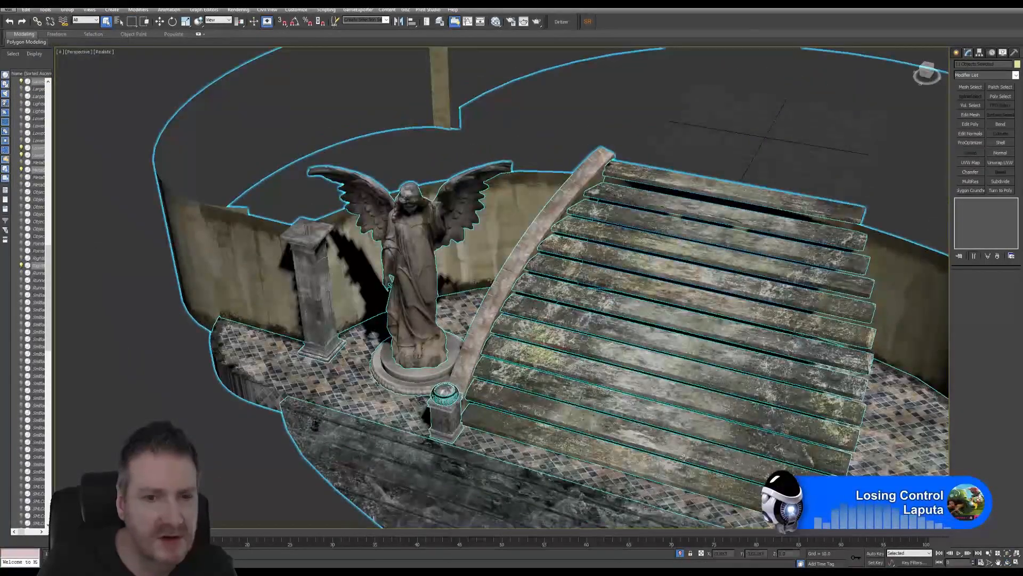
click(1007, 562)
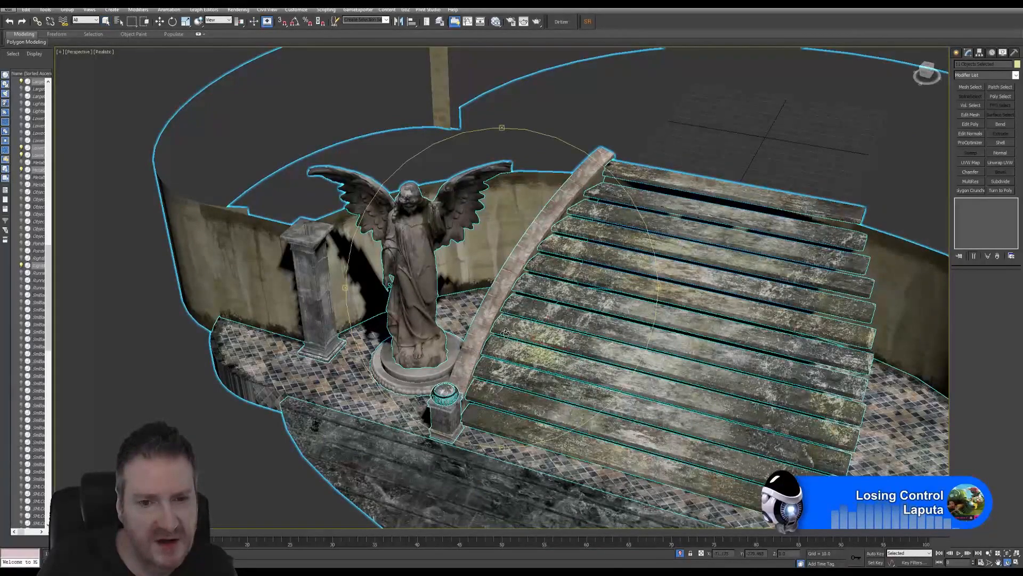
drag(505, 332, 454, 334)
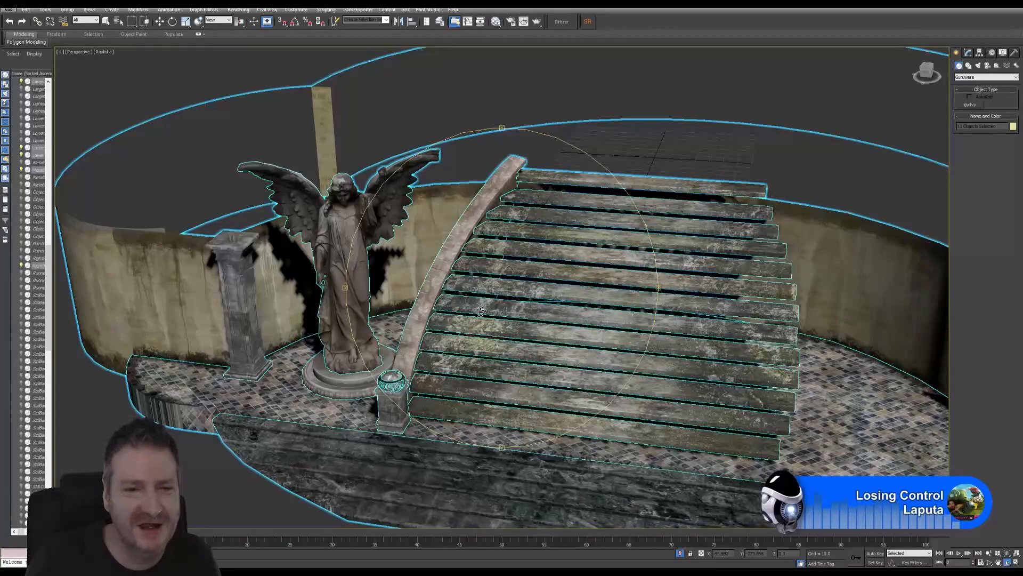
mouse_move(476, 319)
alt+middle_down()
mouse_move(510, 319)
mouse_move(476, 331)
alt+middle_up()
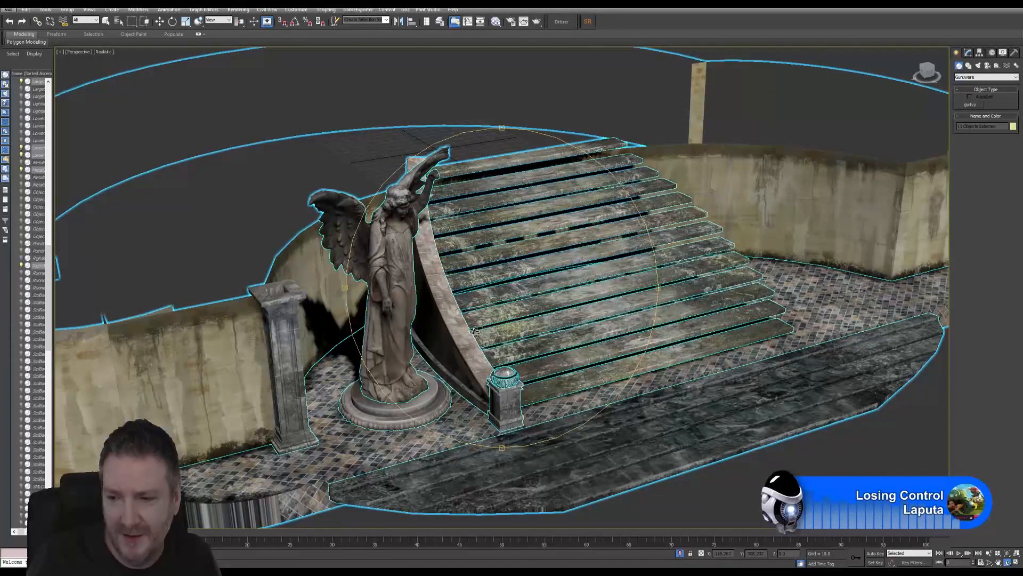
alt+middle_drag(474, 319, 485, 318)
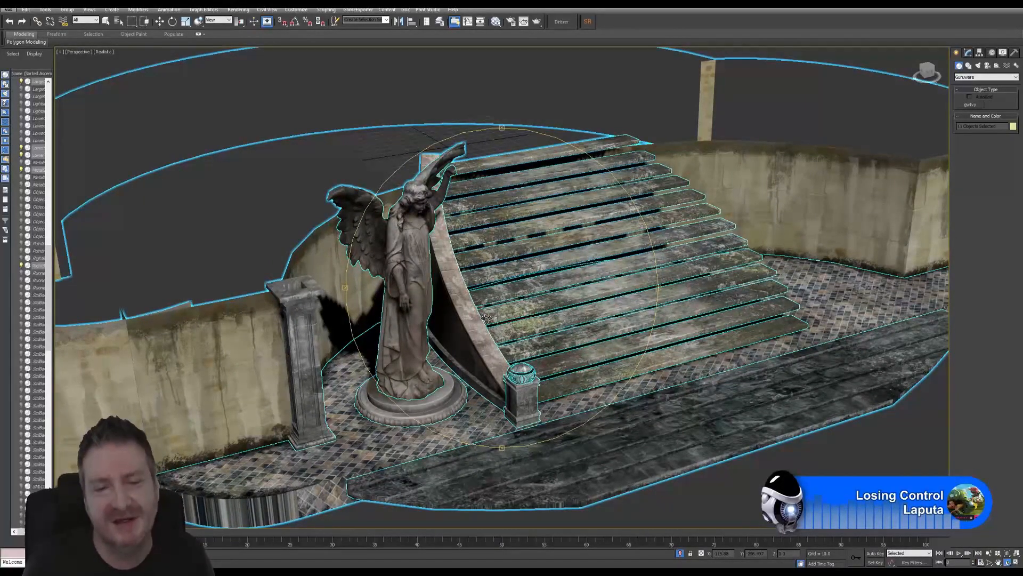
alt+middle_drag(483, 327, 458, 326)
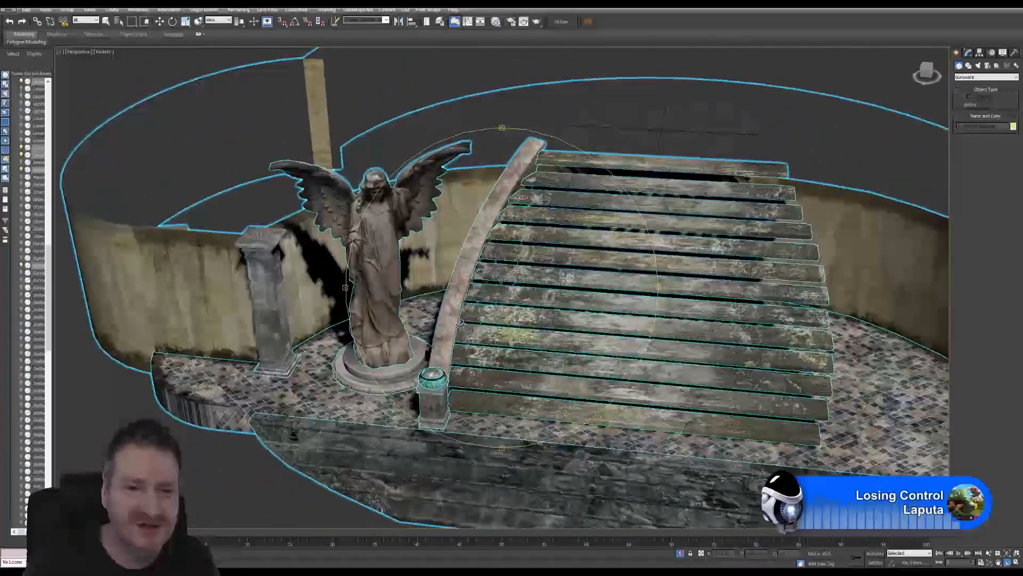
scroll(405, 338, up, 3)
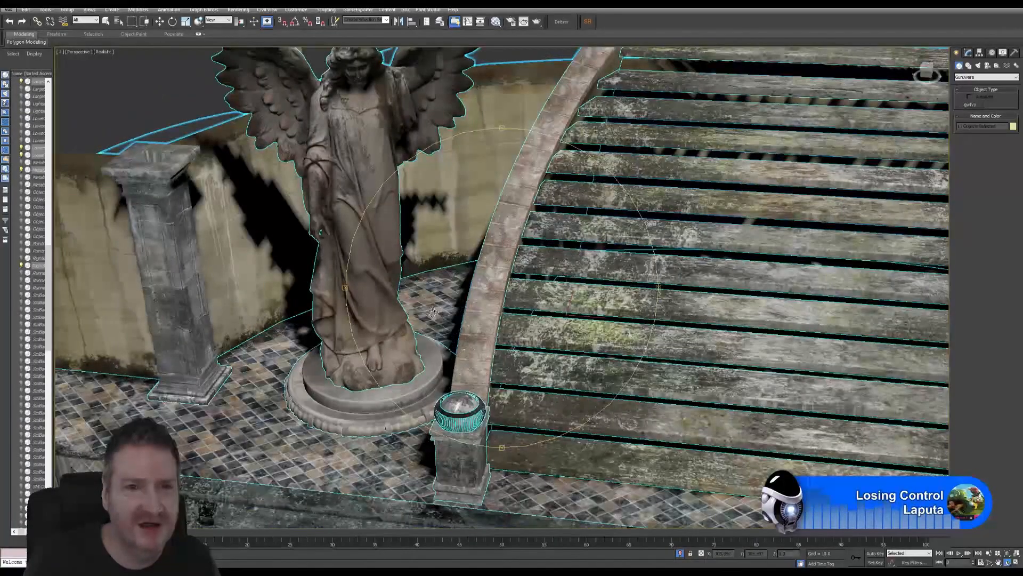
middle_drag(486, 307, 504, 348)
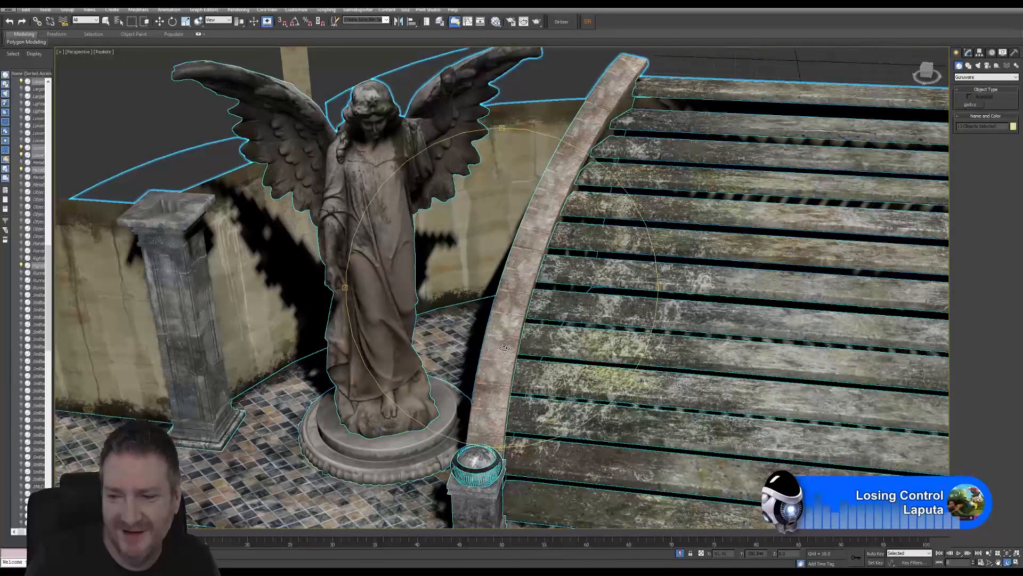
mouse_move(499, 312)
alt+middle_down()
mouse_move(518, 309)
mouse_move(482, 303)
mouse_move(480, 315)
alt+middle_up()
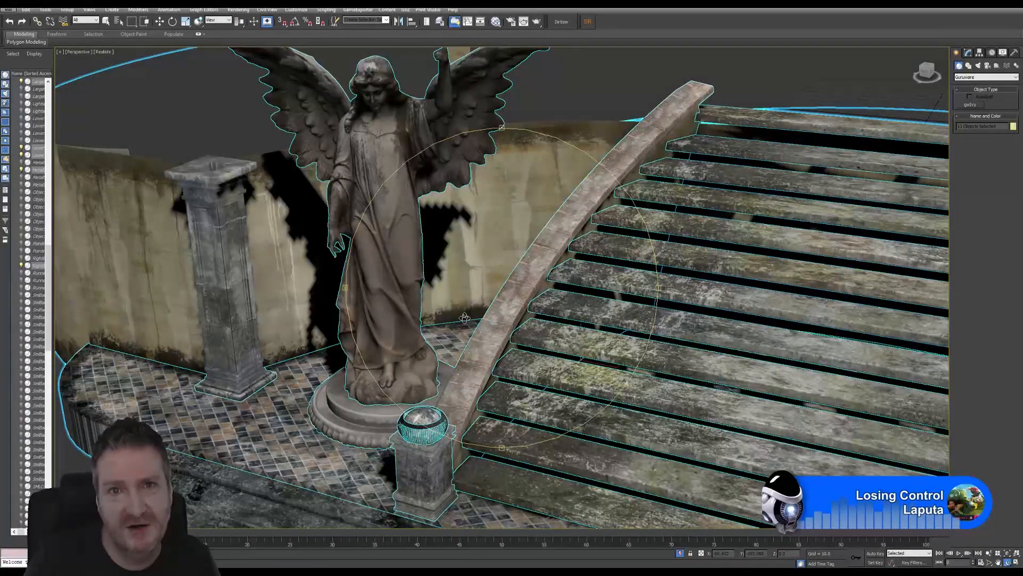
mouse_move(464, 318)
alt+middle_down()
mouse_move(481, 302)
mouse_move(471, 311)
alt+middle_up()
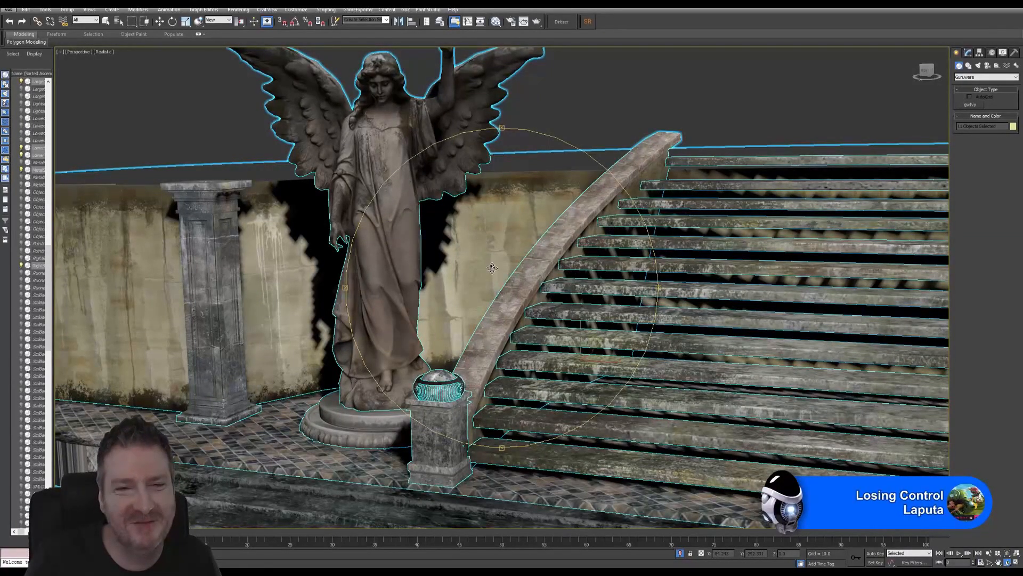
middle_drag(491, 267, 501, 295)
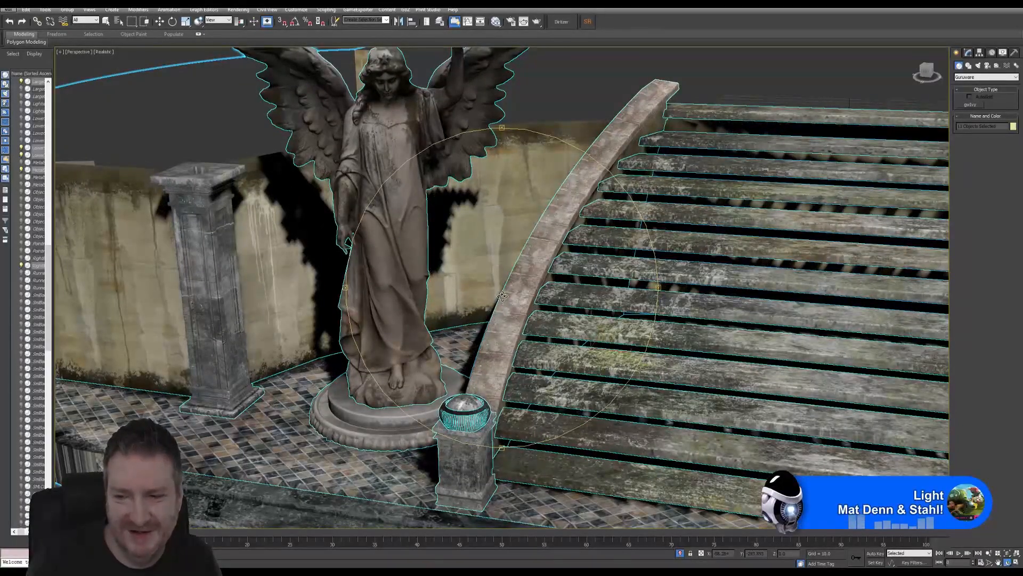
alt+middle_drag(502, 296, 468, 302)
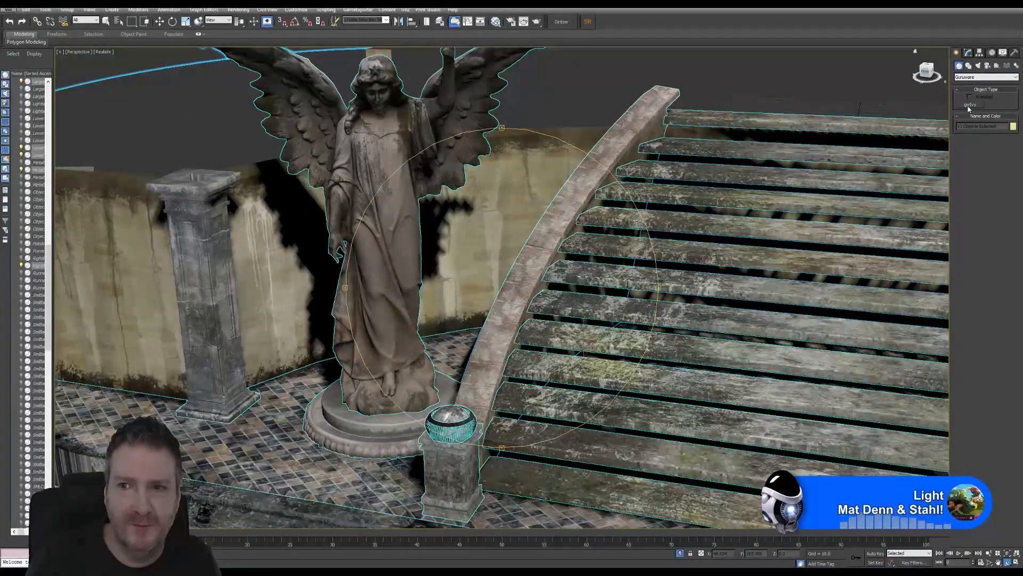
alt+middle_drag(600, 265, 414, 174)
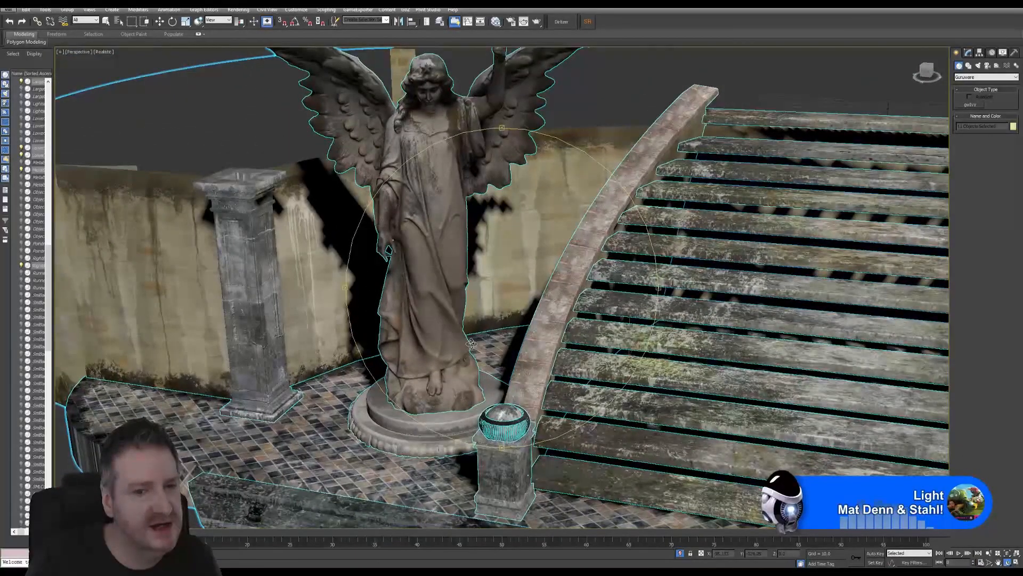
alt+middle_drag(469, 329, 475, 319)
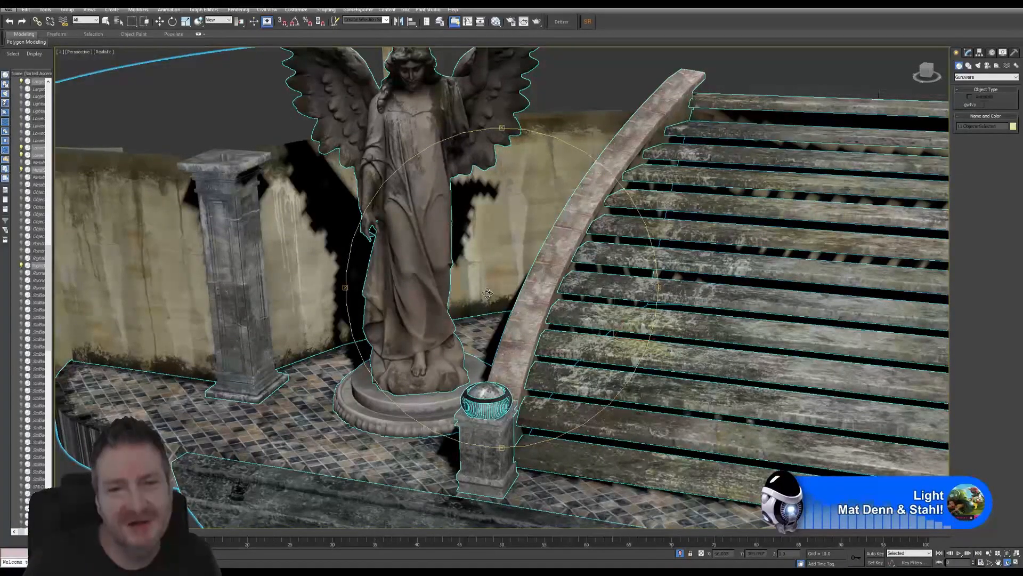
alt+middle_drag(492, 312, 846, 218)
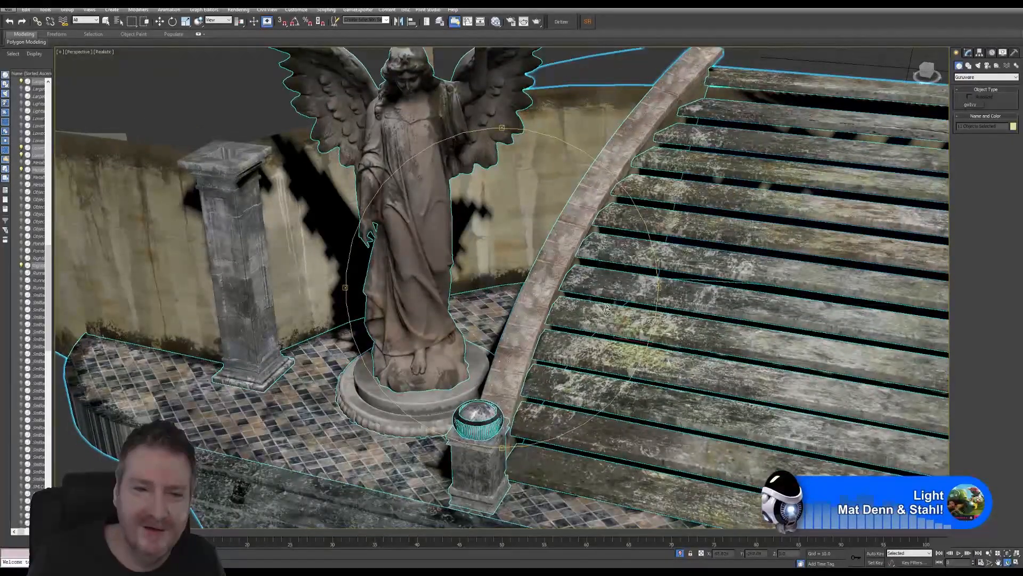
alt+middle_drag(495, 347, 426, 224)
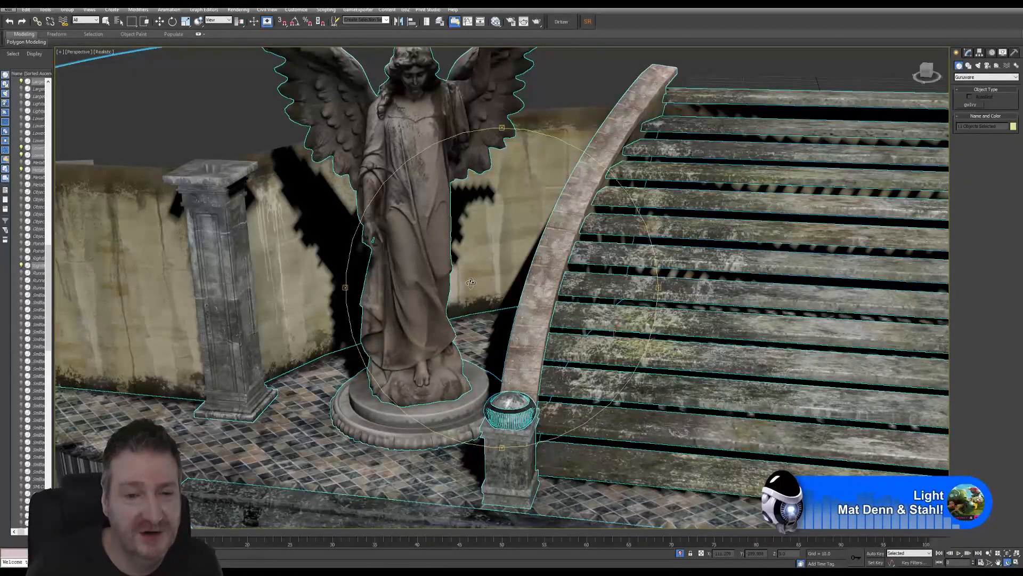
Step: Create a new guIvy object on the tiled floor at the front edge of the statue's round base
alt+middle_drag(463, 281, 491, 301)
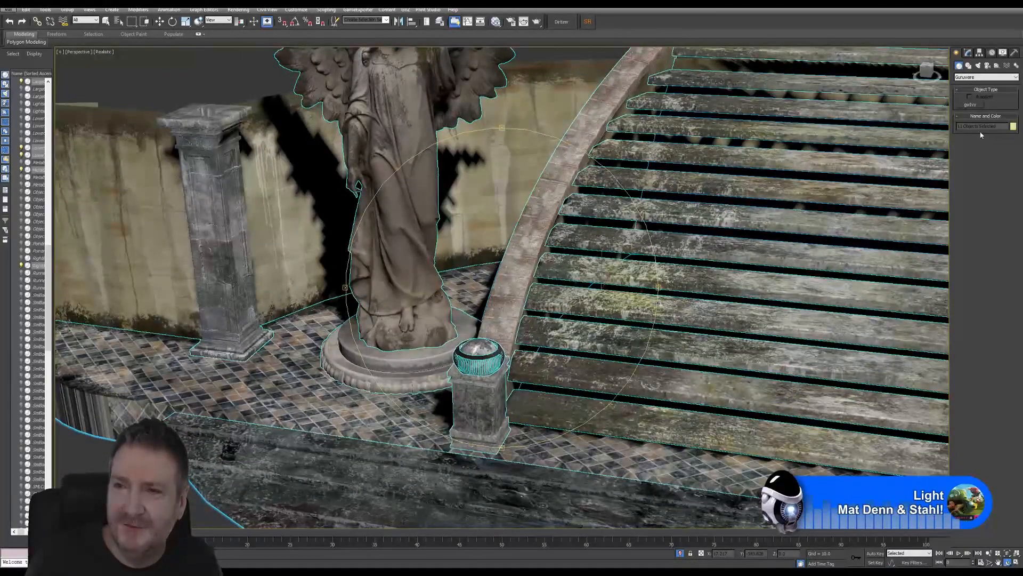
click(970, 106)
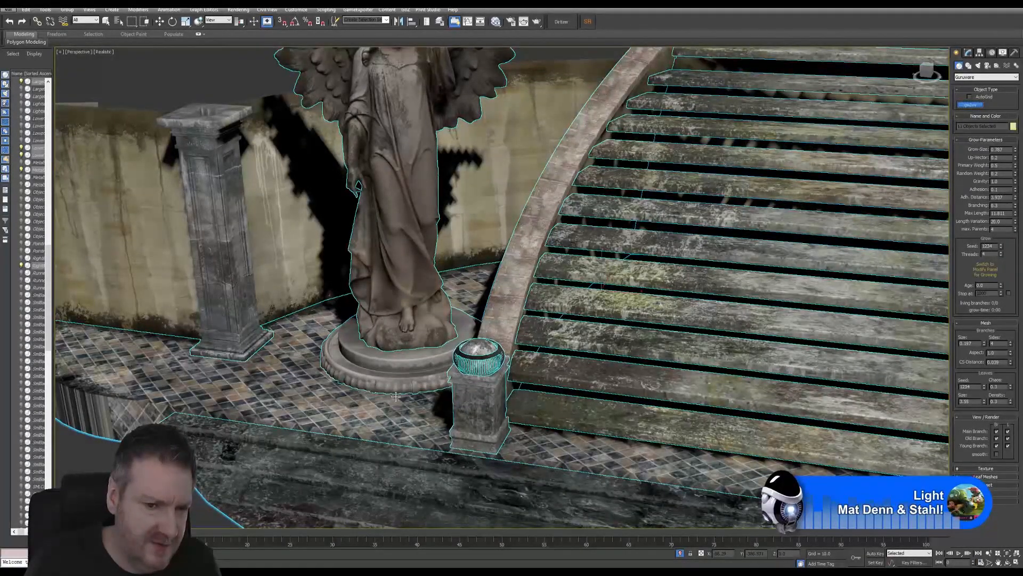
click(397, 395)
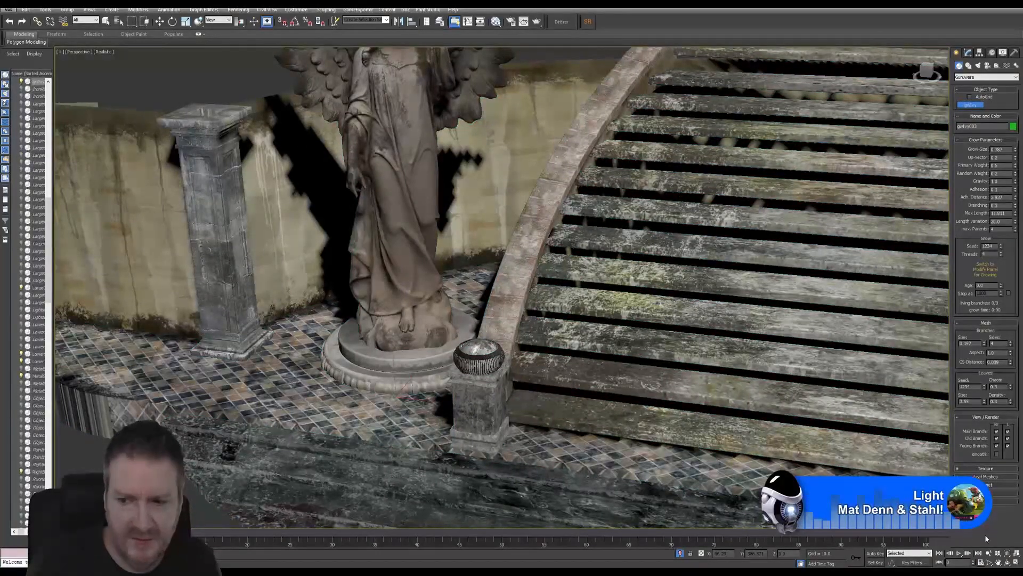
Step: Move the new ivy's start point in the top view until it sits against the front edge of the statue's round base
click(1015, 562)
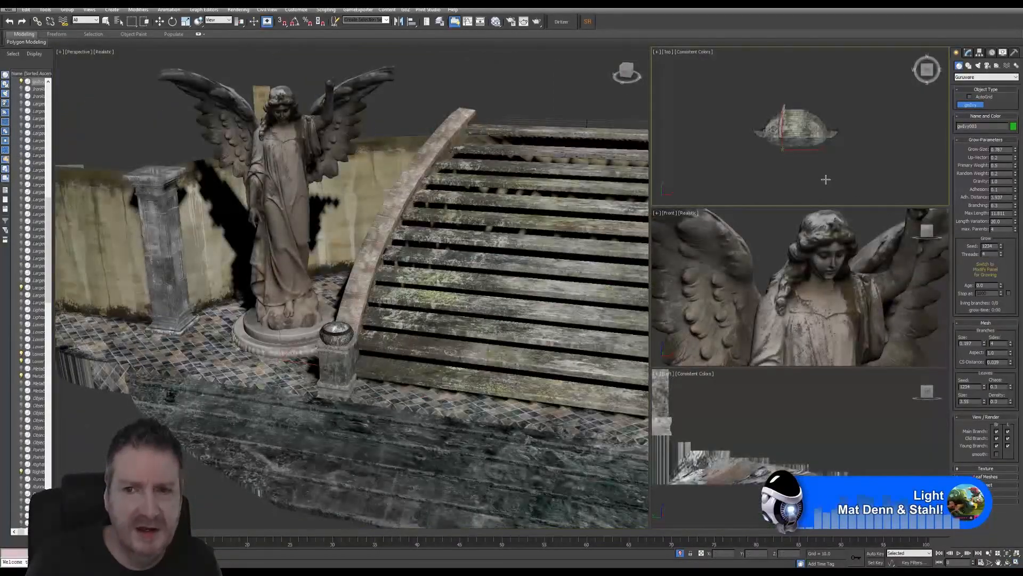
click(1016, 562)
click(159, 21)
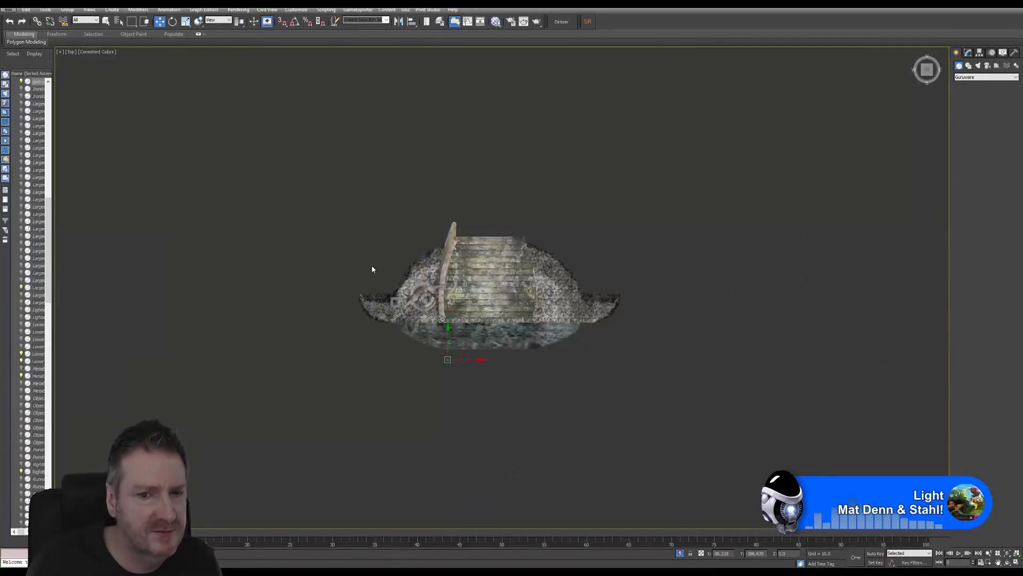
scroll(372, 266, up, 5)
scroll(420, 281, up, 2)
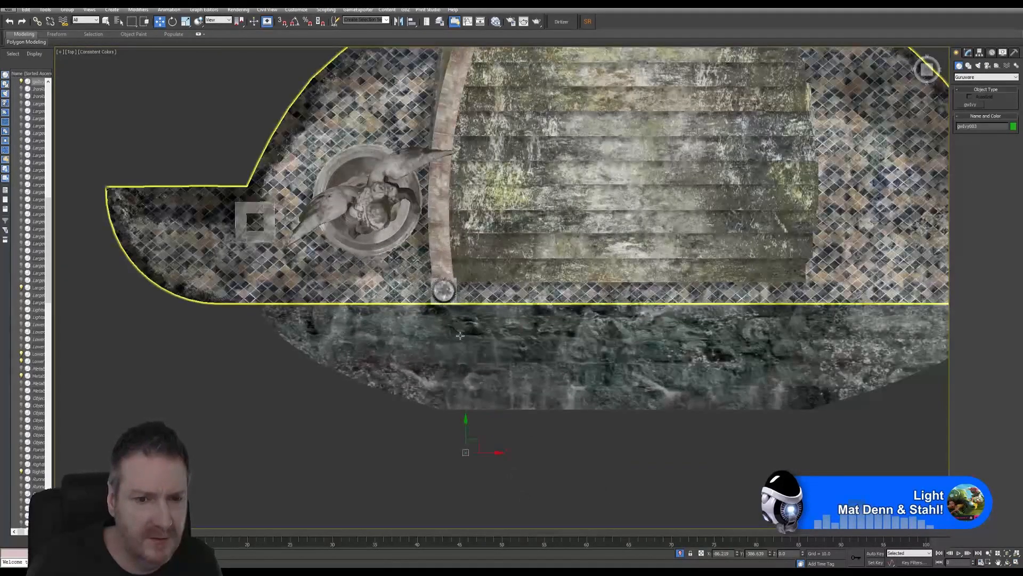
drag(480, 444, 412, 250)
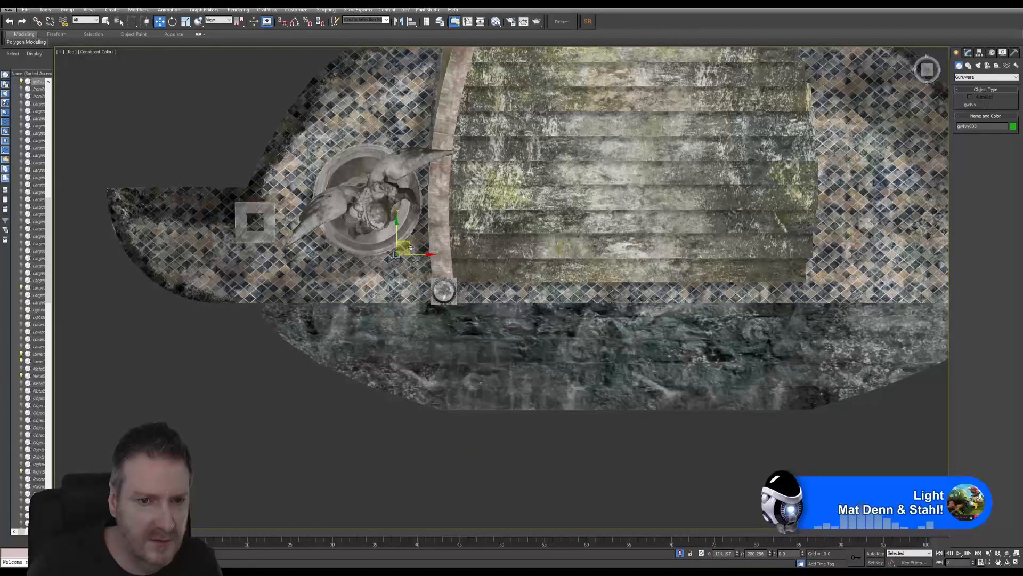
scroll(406, 250, up, 4)
scroll(392, 257, up, 2)
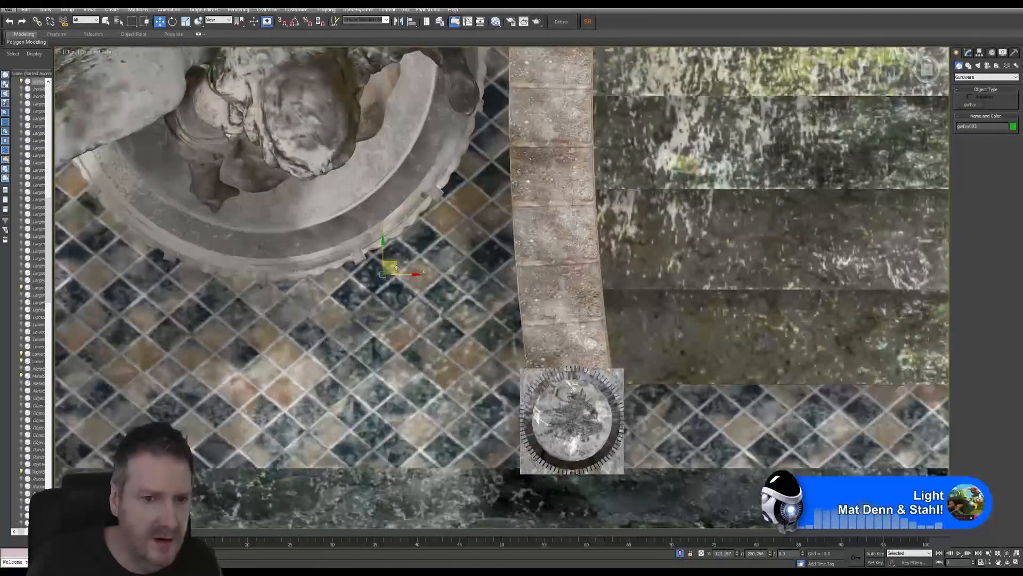
drag(395, 266, 387, 243)
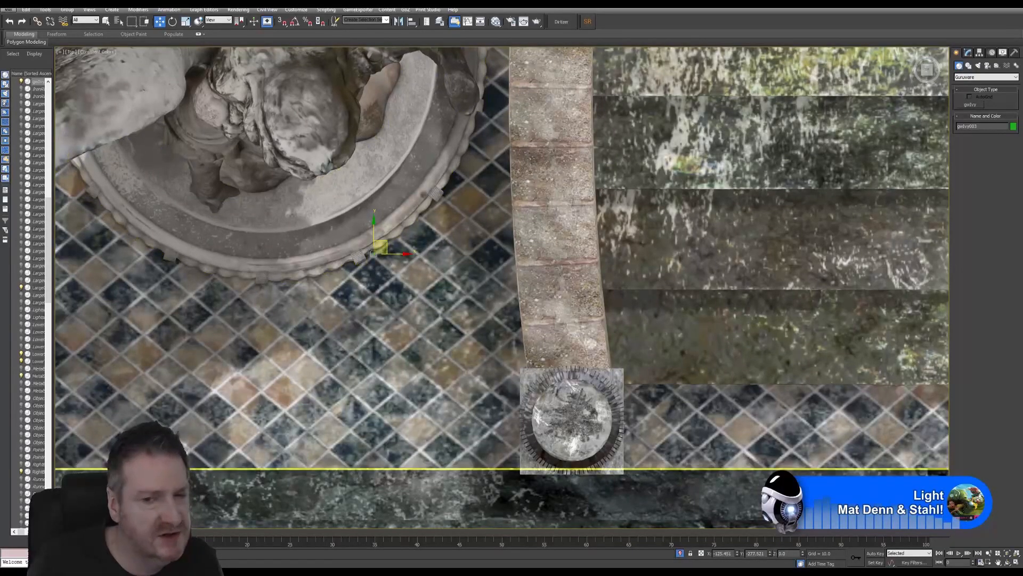
click(1013, 565)
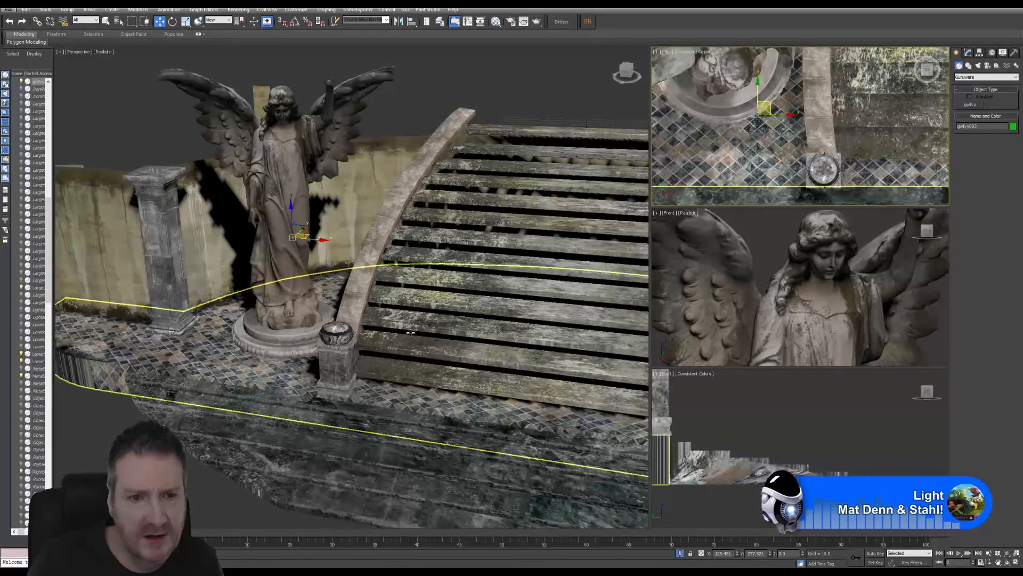
Step: Lower the ivy's start point to the tiled floor beside the statue's round base
middle_drag(330, 225, 379, 213)
drag(349, 201, 296, 314)
scroll(344, 321, up, 5)
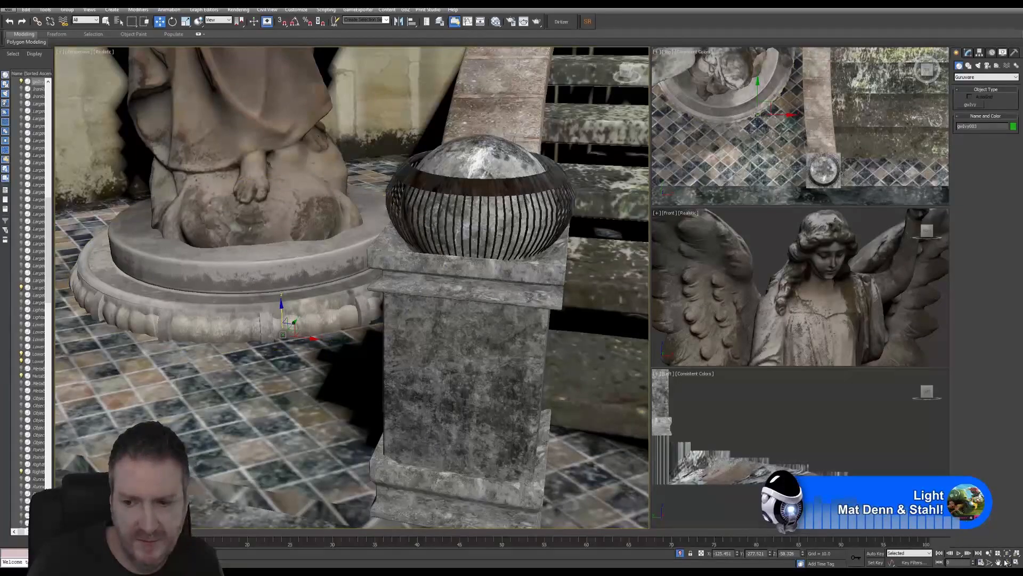
key(e)
alt+middle_drag(366, 346, 382, 303)
scroll(352, 341, down, 6)
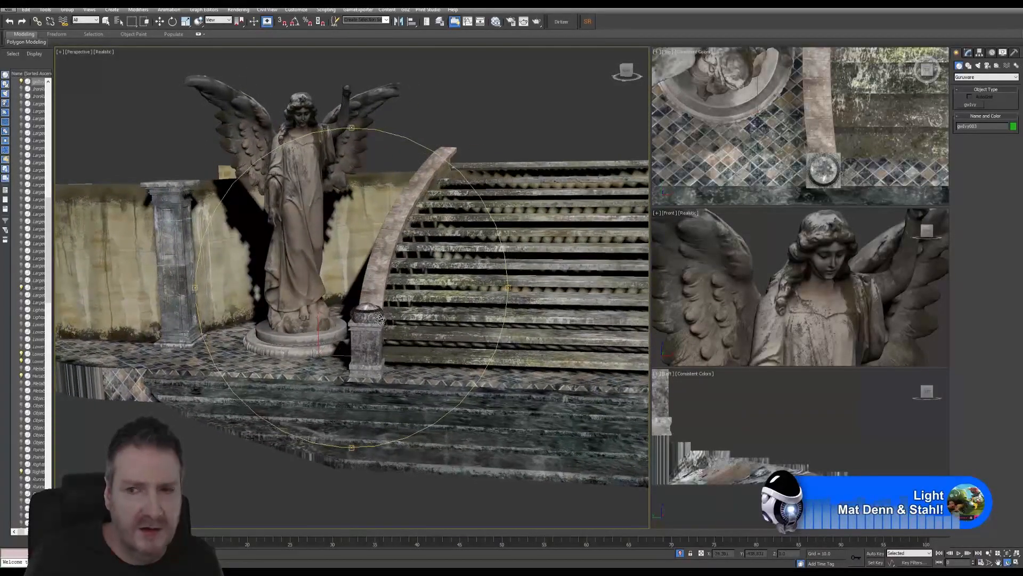
Step: Open the new ivy's editable parameters and go to its Leaf Meshes slots
click(968, 53)
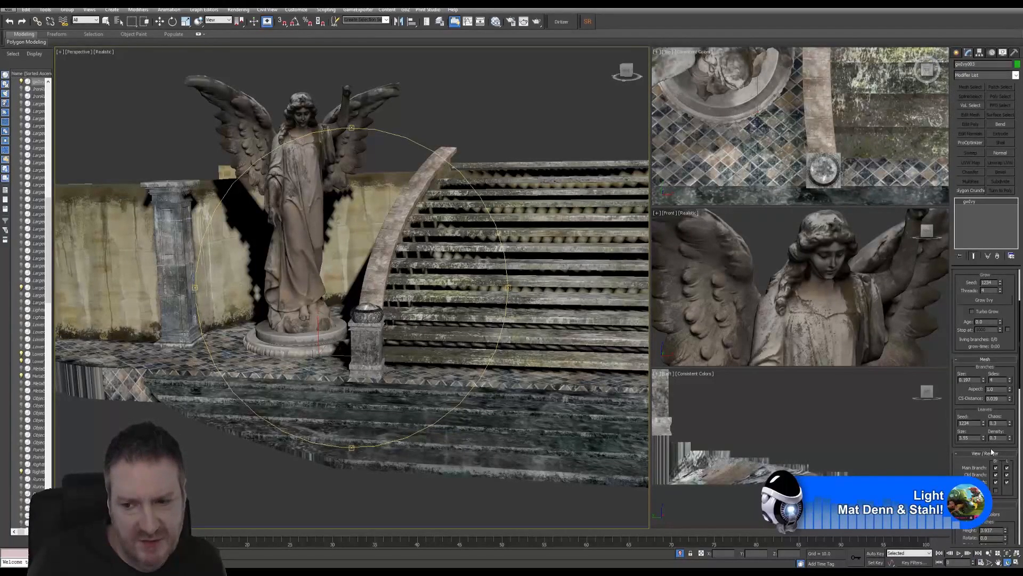
scroll(991, 451, down, 8)
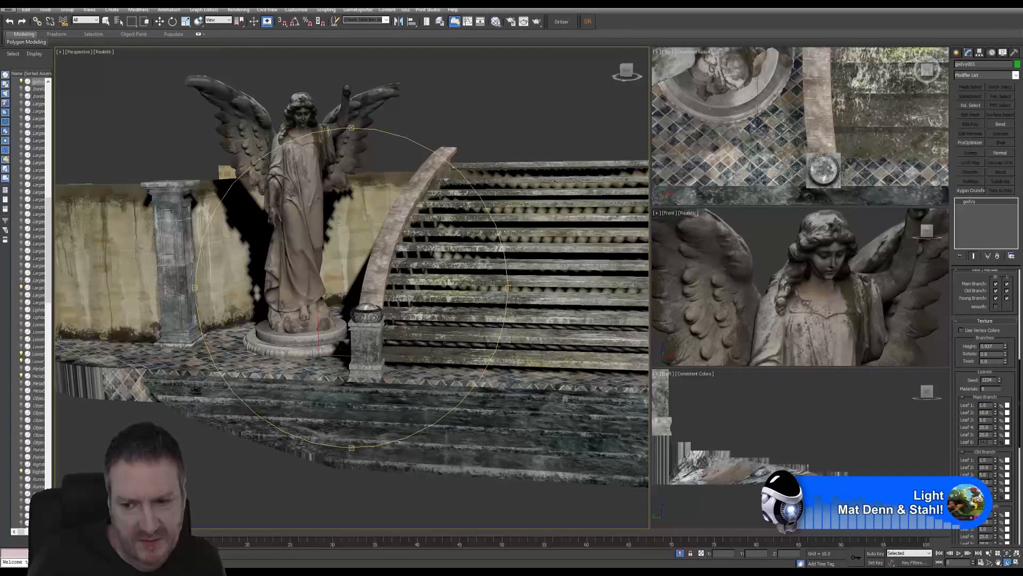
scroll(988, 479, down, 2)
scroll(986, 522, down, 2)
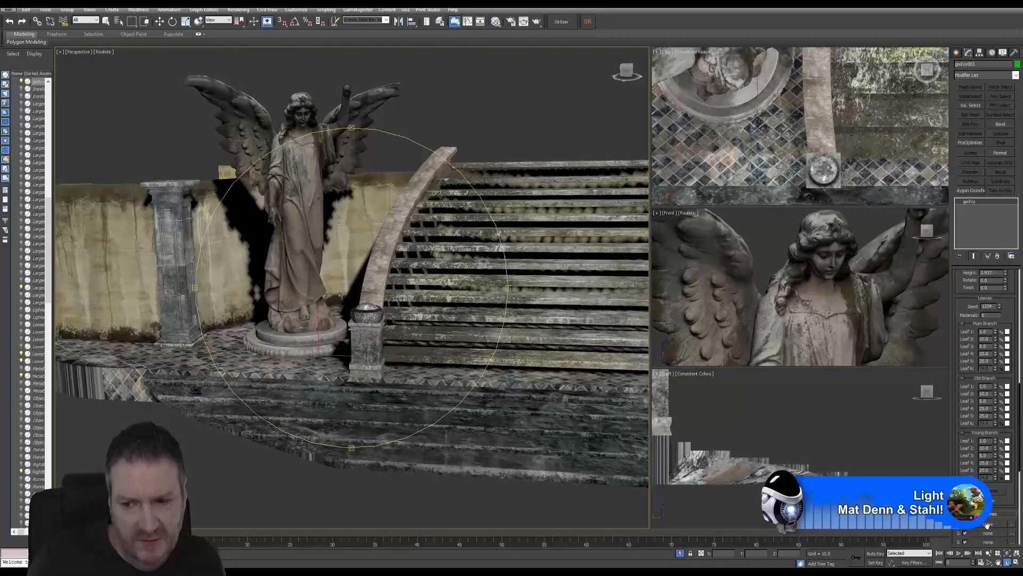
scroll(987, 525, down, 3)
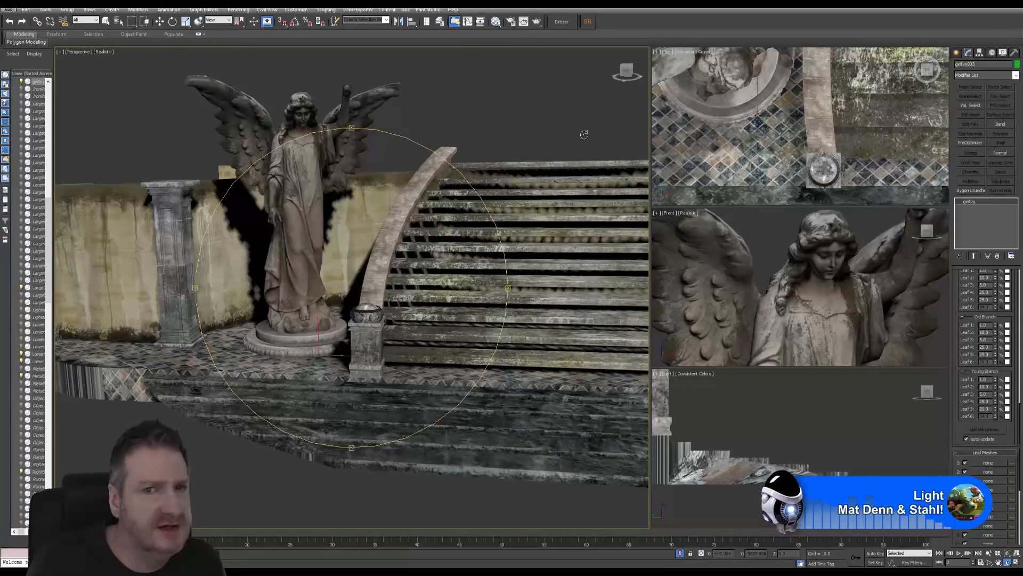
Step: Select all the isolated objects together and end the isolation to bring back the full scene
scroll(793, 155, down, 10)
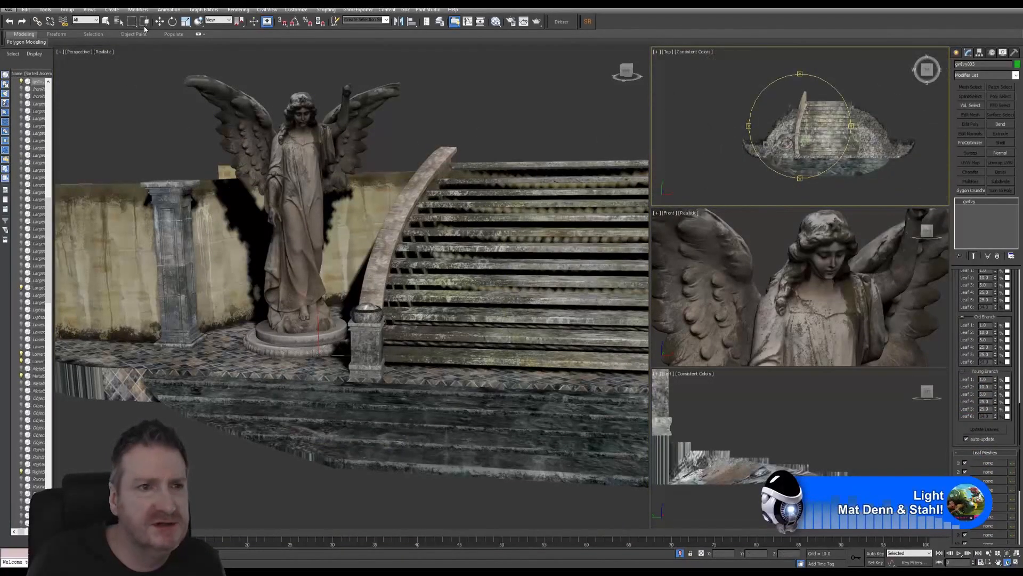
click(107, 21)
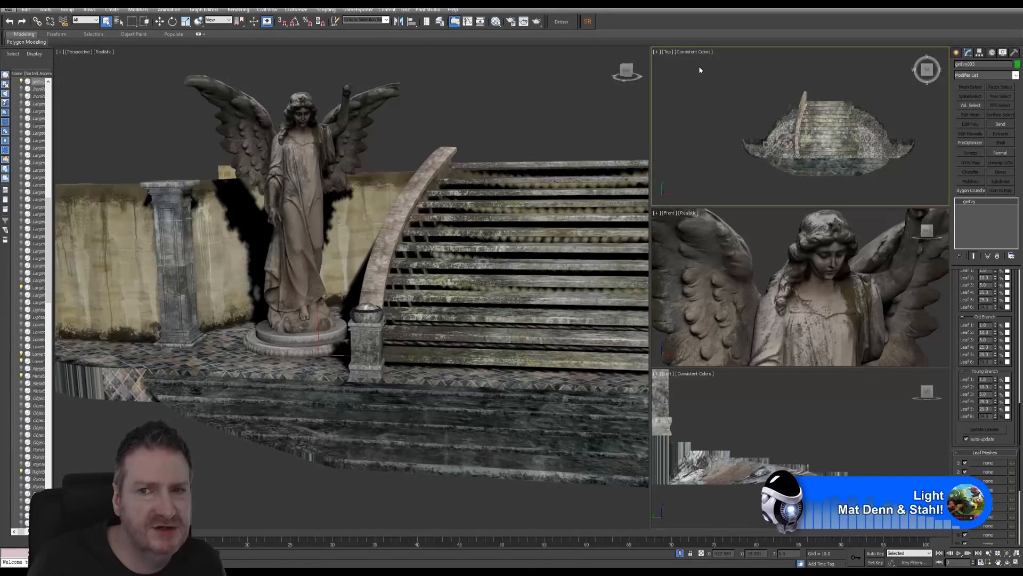
drag(920, 178, 920, 178)
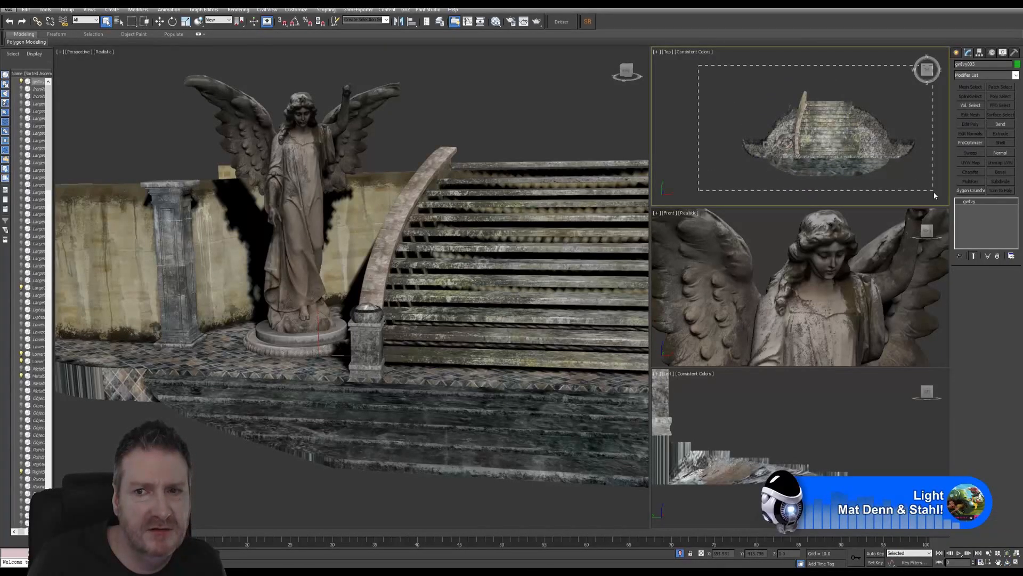
click(51, 10)
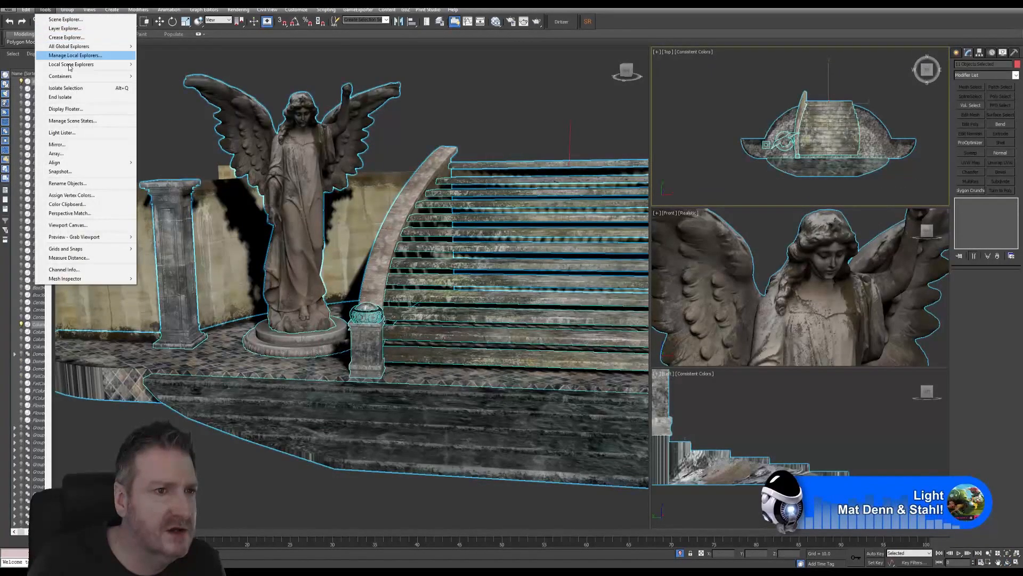
click(69, 94)
Step: Add the three small flower meshes in front of the terrace to the selection and isolate everything selected
middle_drag(554, 413, 446, 413)
scroll(446, 412, down, 5)
scroll(368, 360, up, 2)
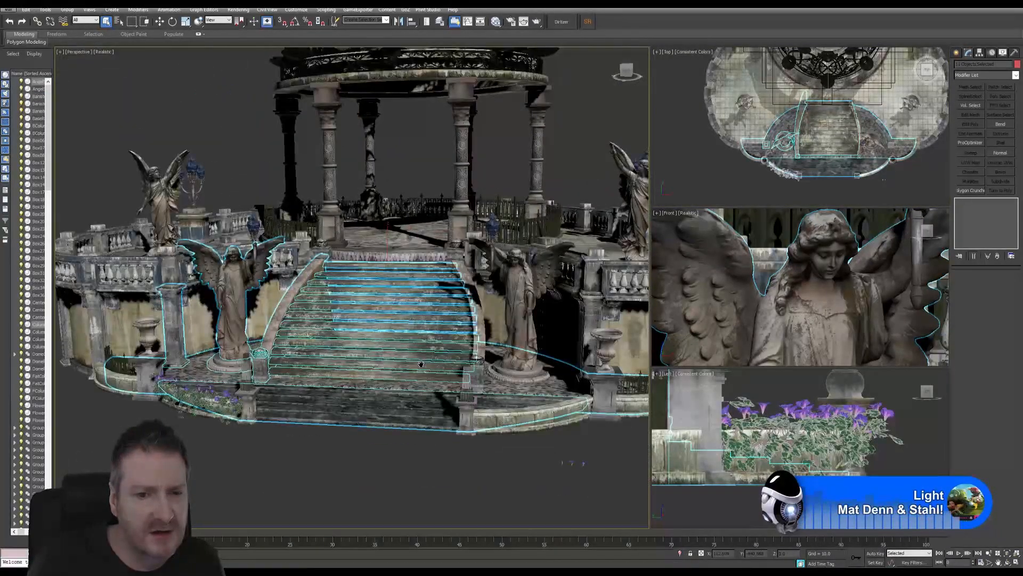
middle_drag(369, 360, 374, 364)
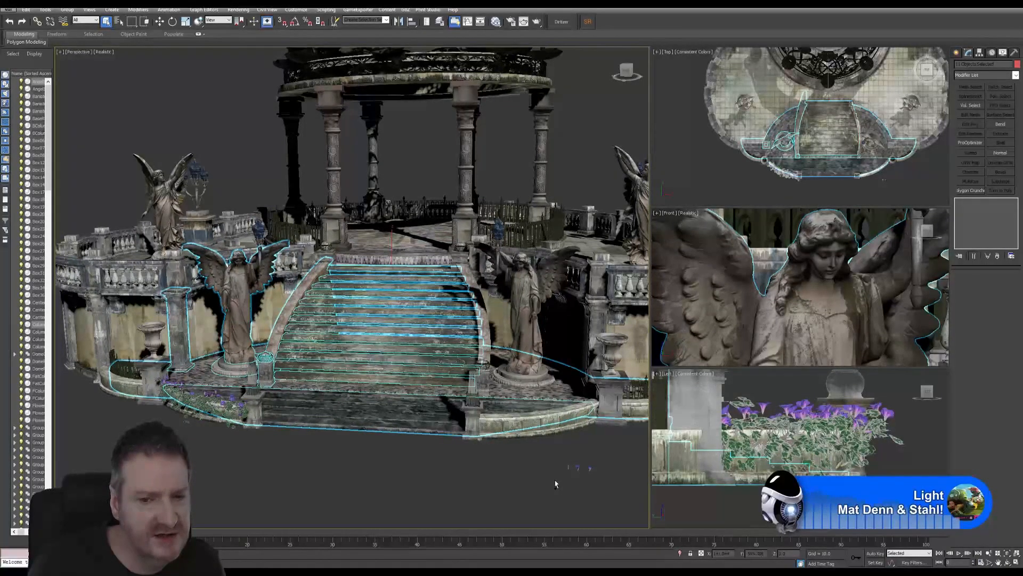
ctrl+drag(619, 470, 615, 459)
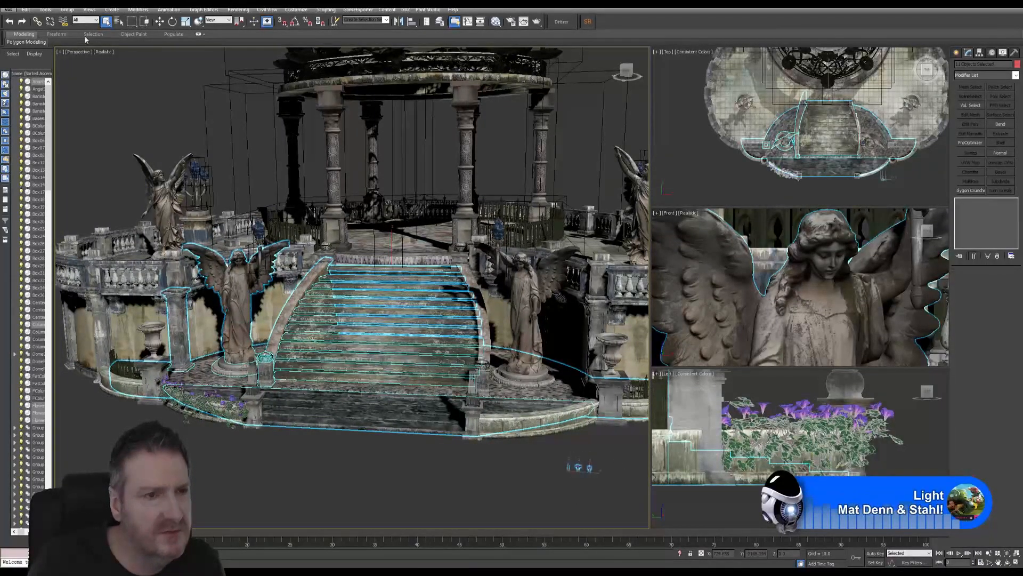
click(50, 11)
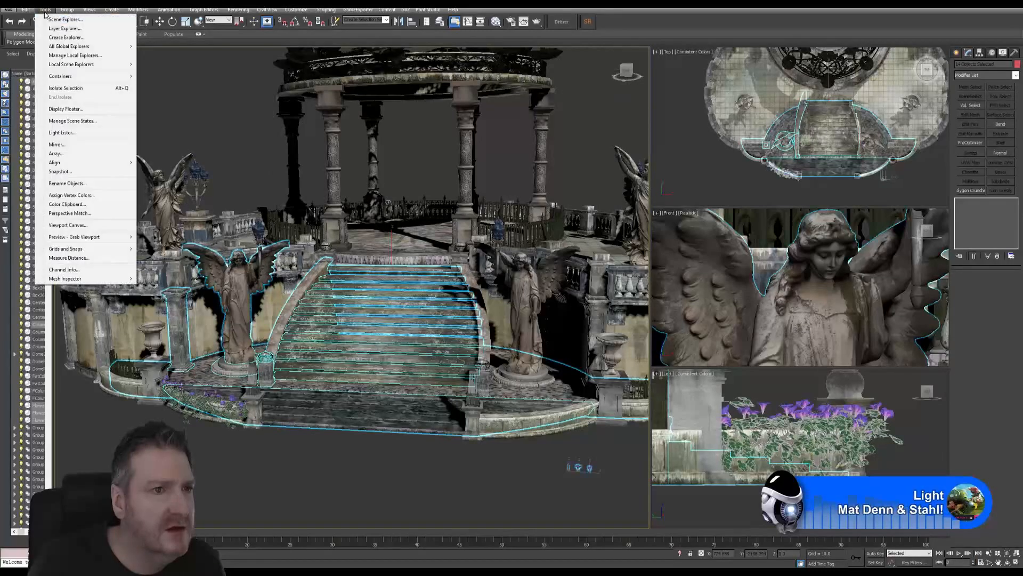
click(73, 92)
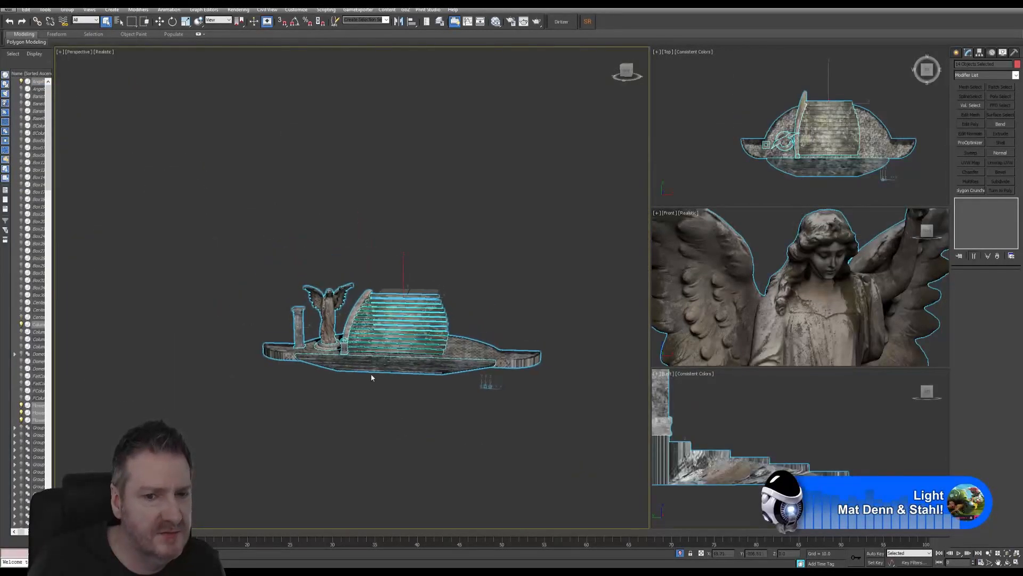
Step: Reselect the ivy at the statue's base and assign FlowerBud, FlowerOpen and FlowerClosed as its leaf meshes 1, 2 and 3
click(338, 408)
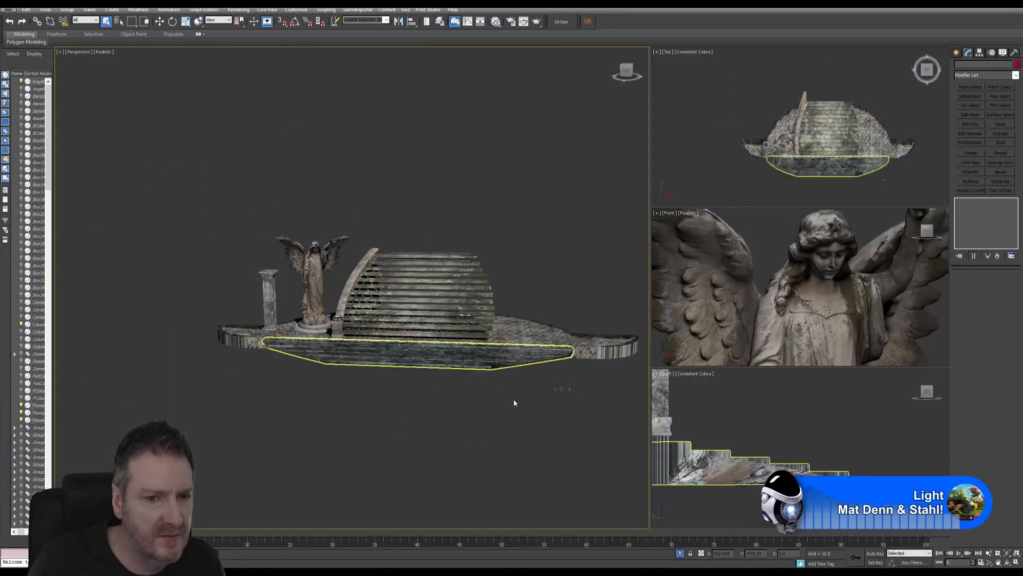
scroll(312, 326, up, 10)
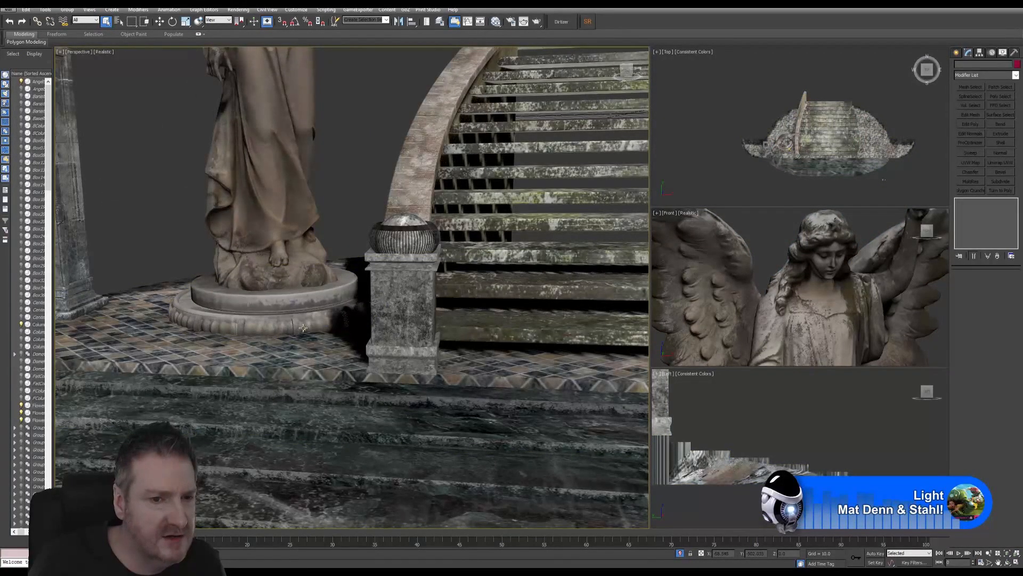
click(303, 327)
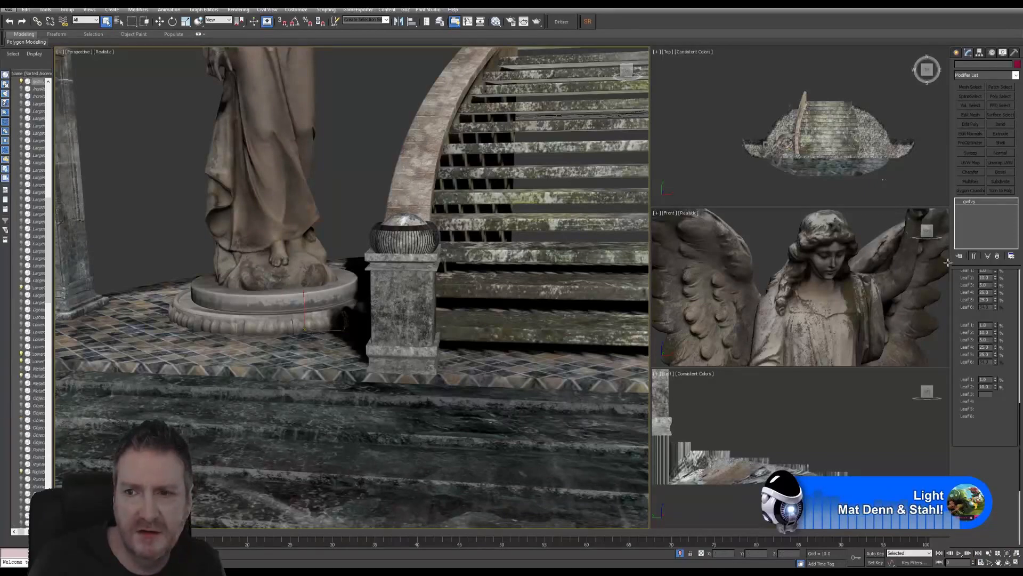
mouse_move(629, 413)
middle_down()
mouse_move(471, 398)
mouse_move(292, 319)
middle_up()
scroll(471, 398, down, 4)
click(990, 463)
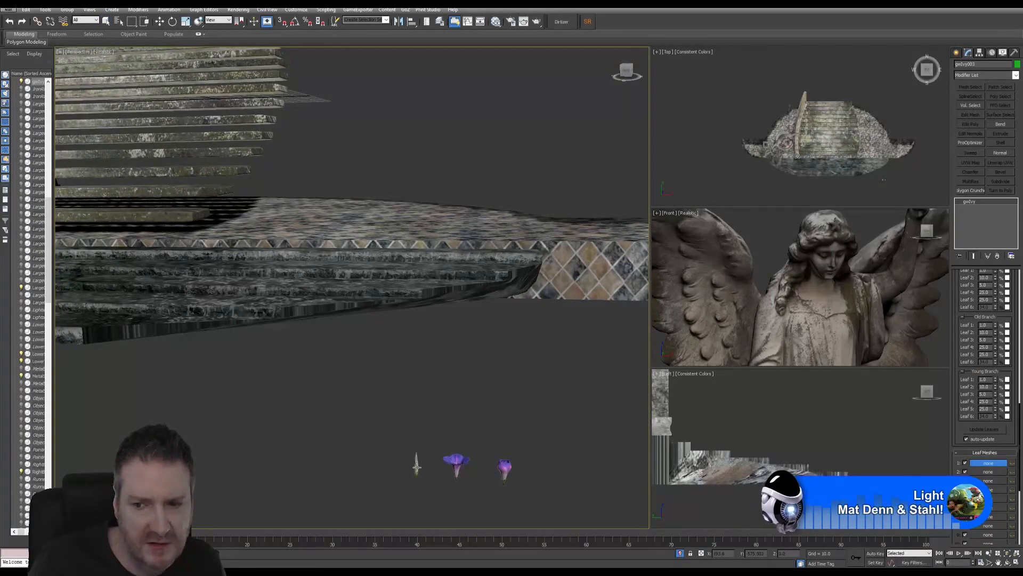
click(416, 469)
click(988, 472)
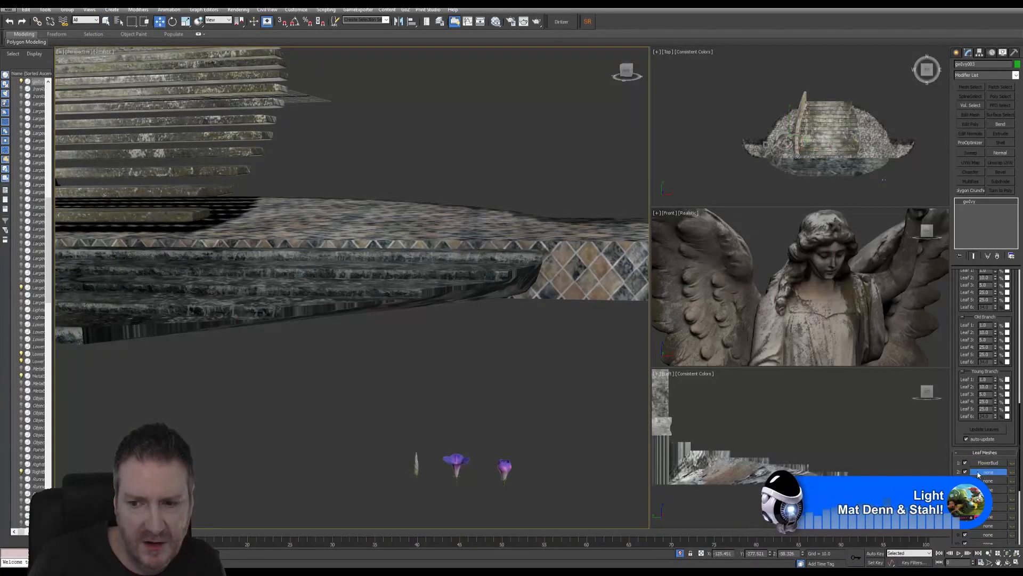
click(457, 463)
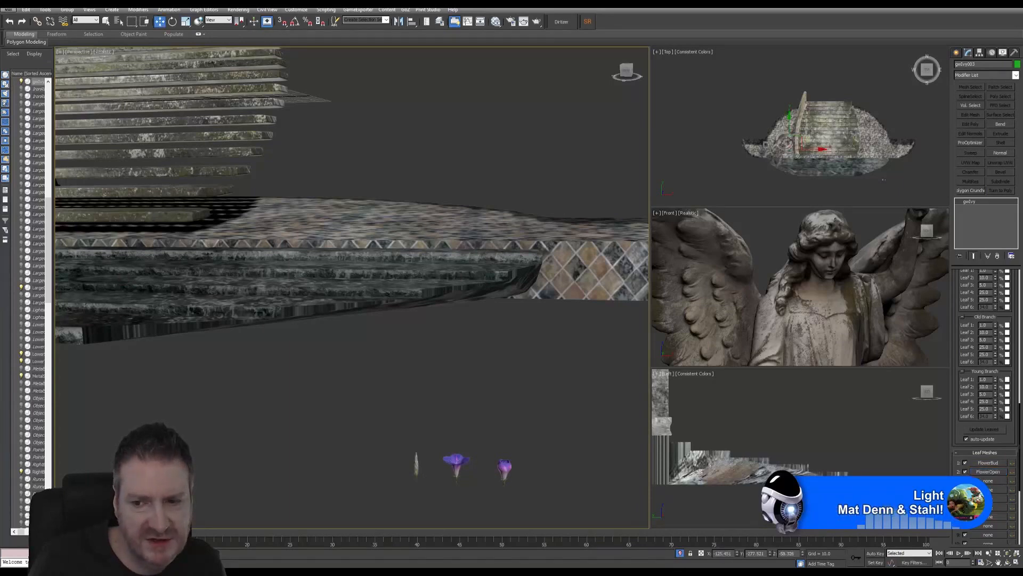
click(988, 480)
click(503, 468)
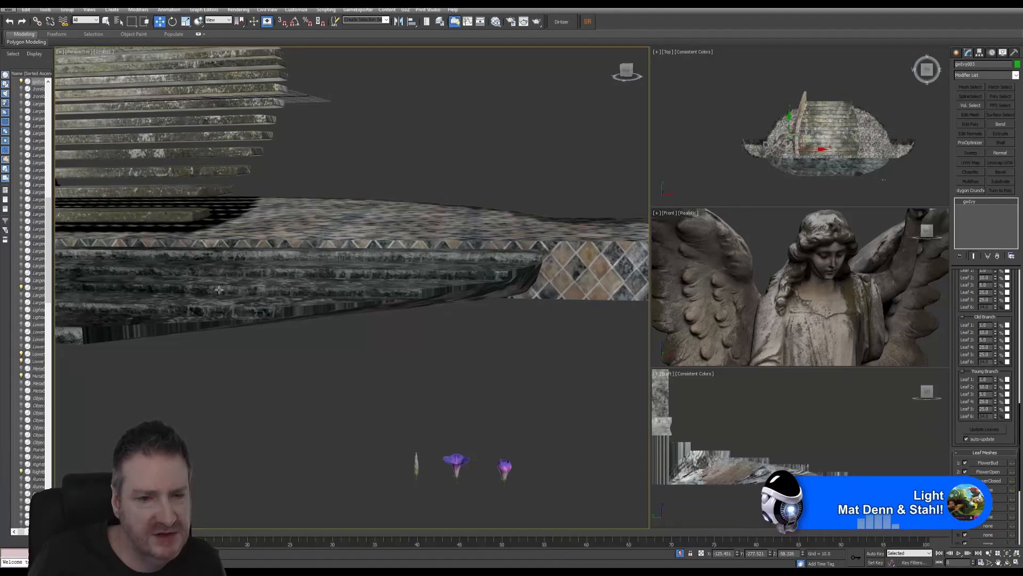
Step: Set the ivy's Leaf 2 value to 15 for the main, old and young branches
alt+middle_drag(261, 180, 572, 250)
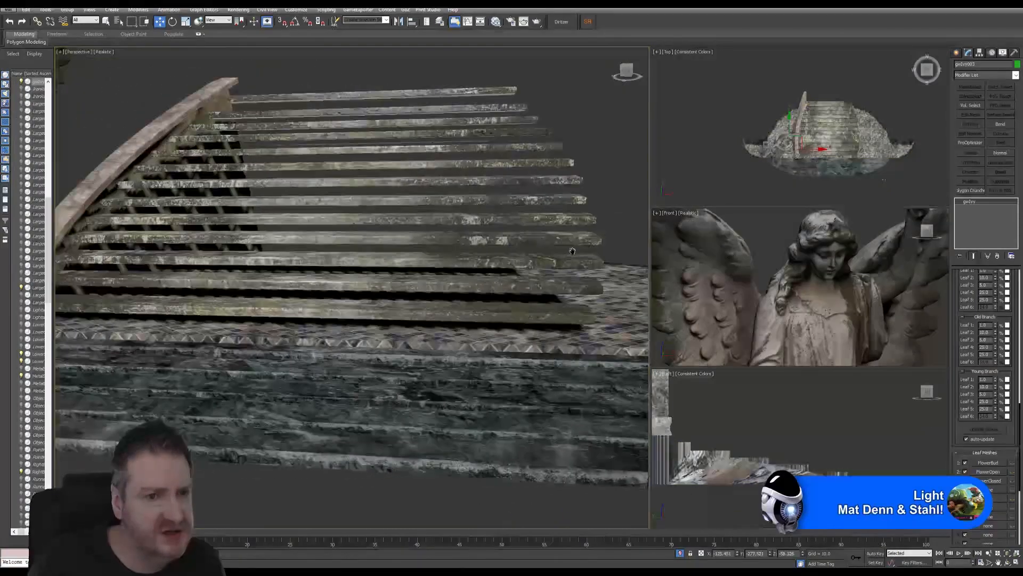
middle_drag(241, 224, 542, 286)
scroll(326, 372, up, 3)
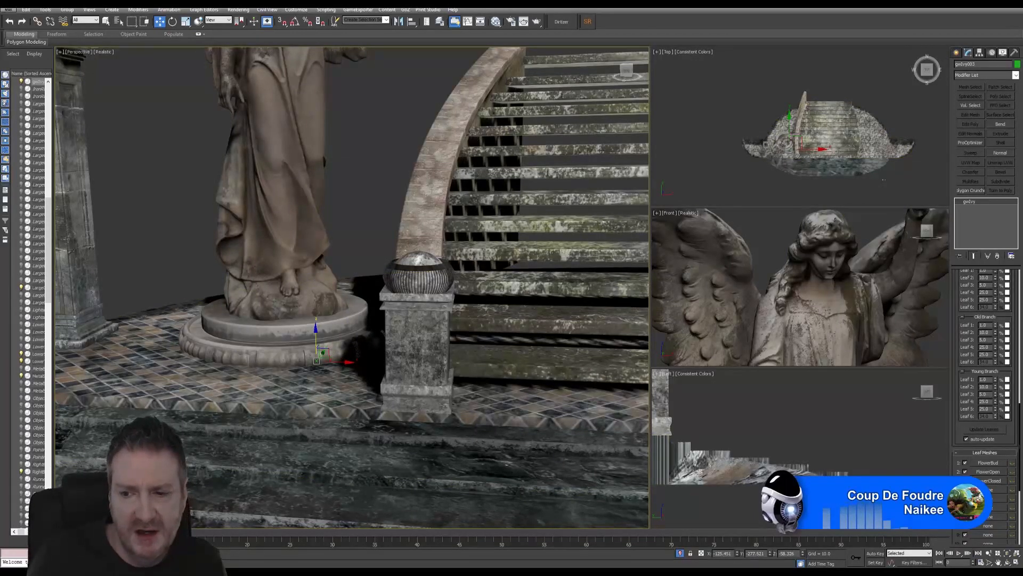
scroll(994, 430, up, 3)
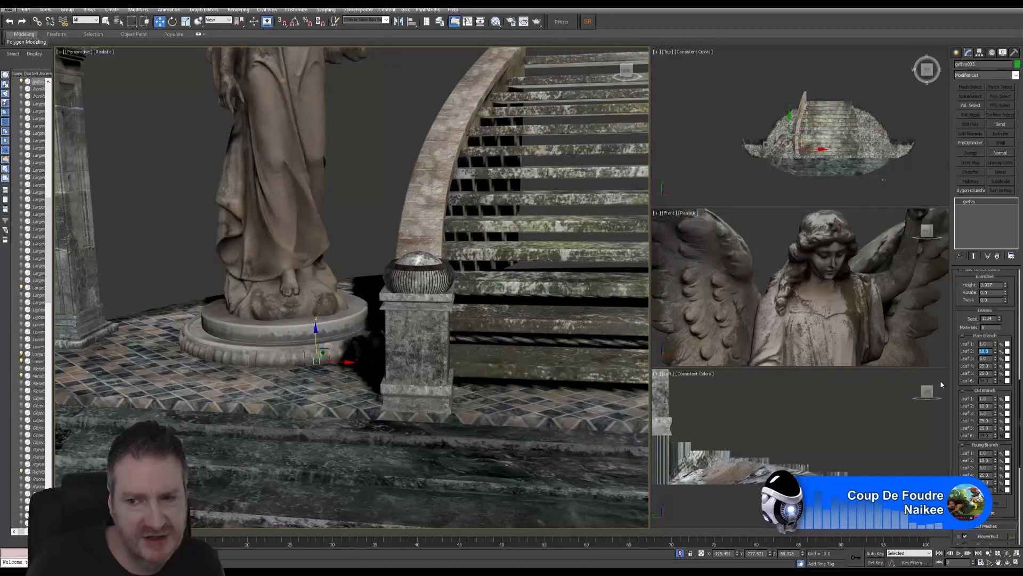
text(15)
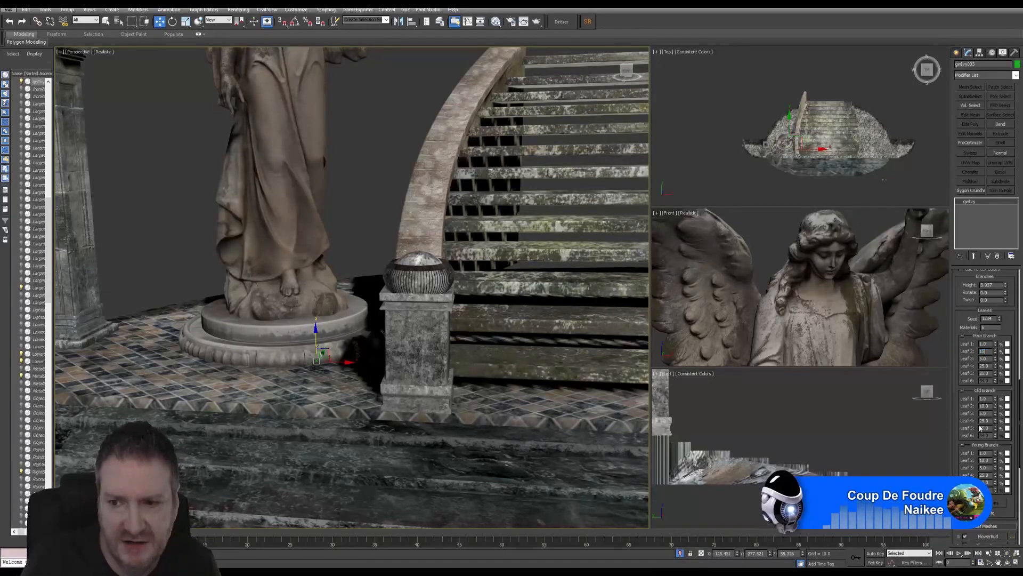
double_click(991, 405)
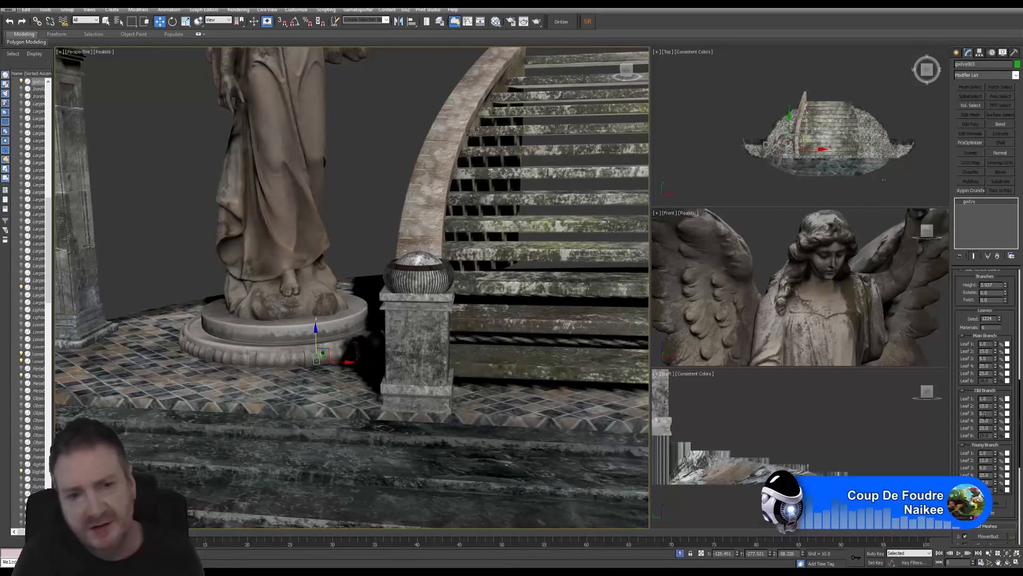
middle_drag(421, 289, 413, 324)
scroll(411, 322, down, 10)
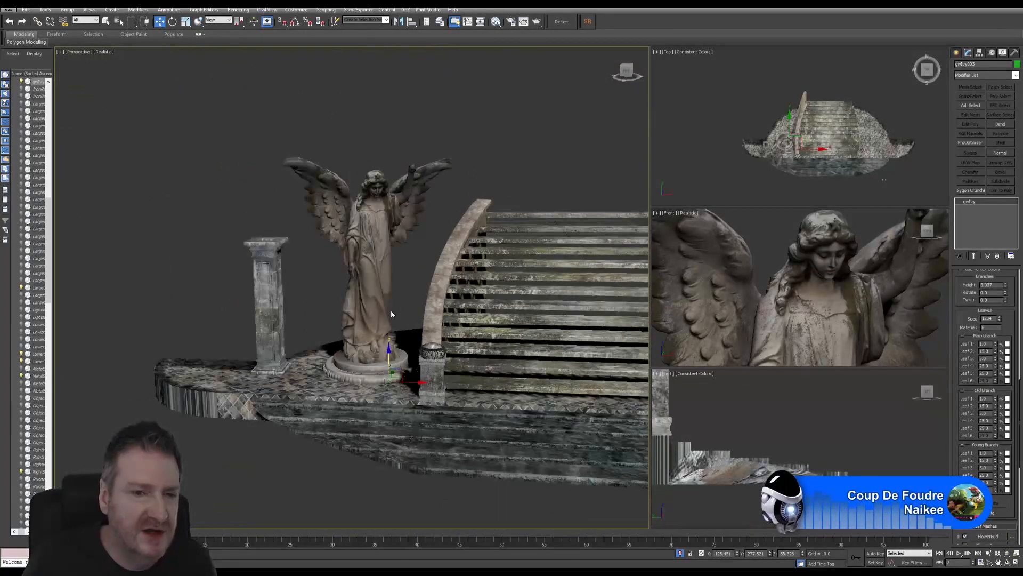
Step: Add the curved back wall to the isolated set by selecting everything isolated, ending the isolation, and isolating the enlarged selection
middle_drag(424, 262, 397, 269)
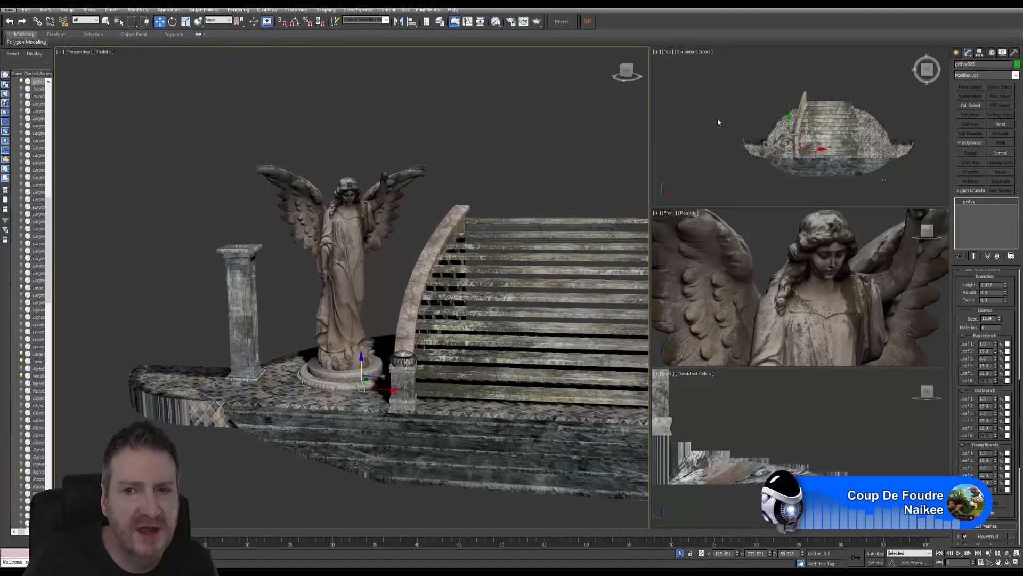
middle_drag(706, 104, 687, 98)
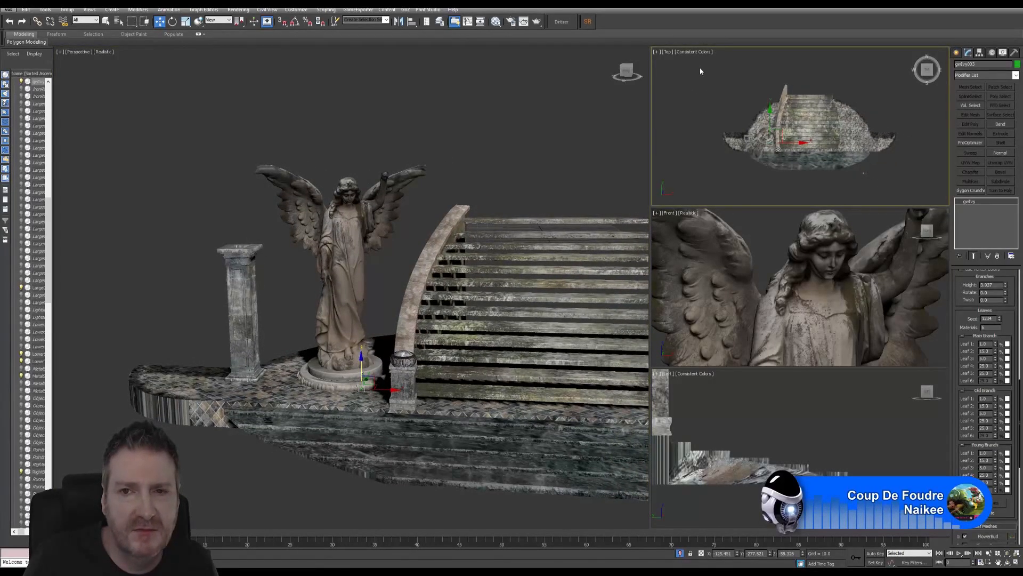
drag(913, 207, 914, 205)
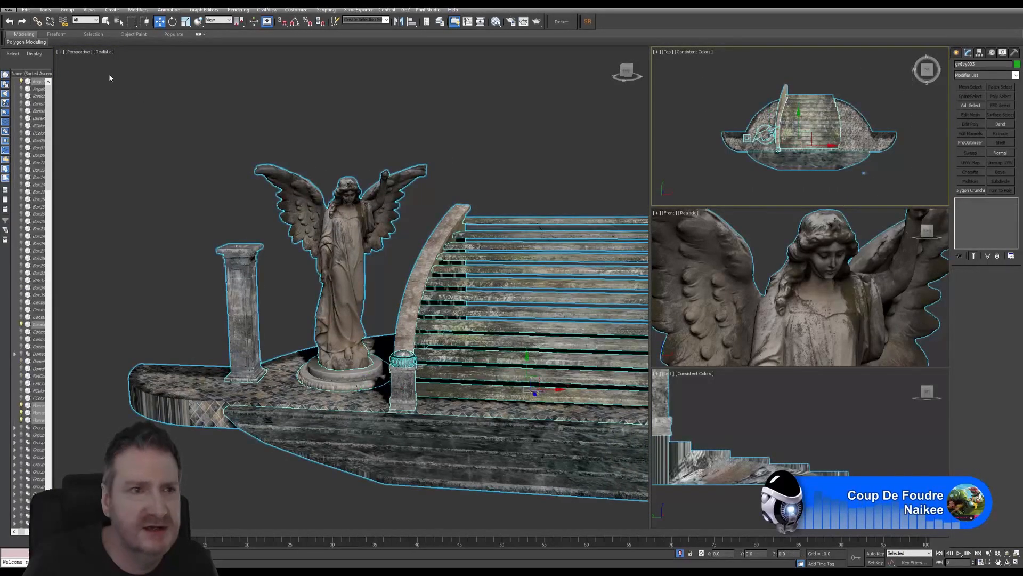
click(50, 11)
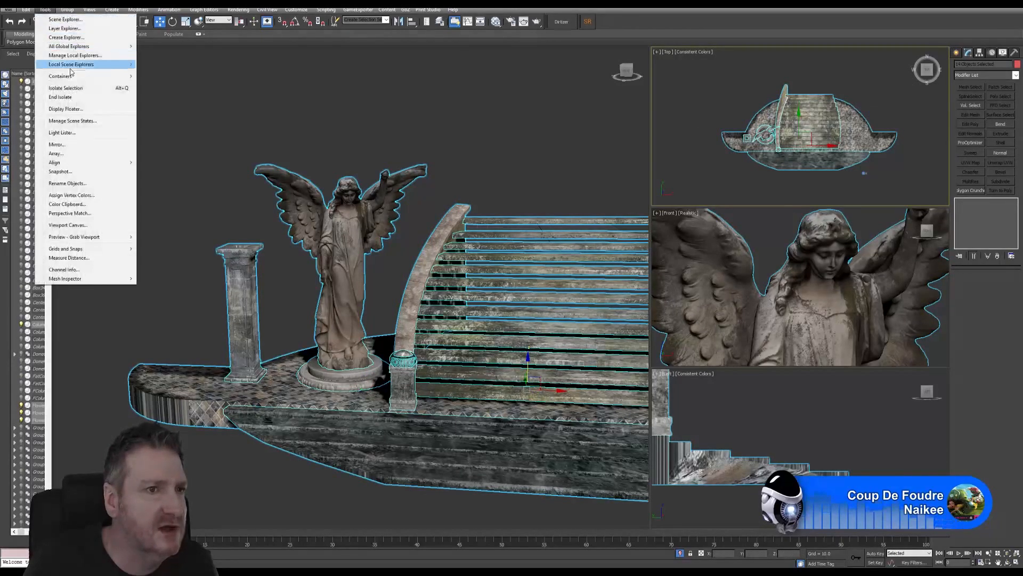
click(75, 98)
ctrl+click(279, 290)
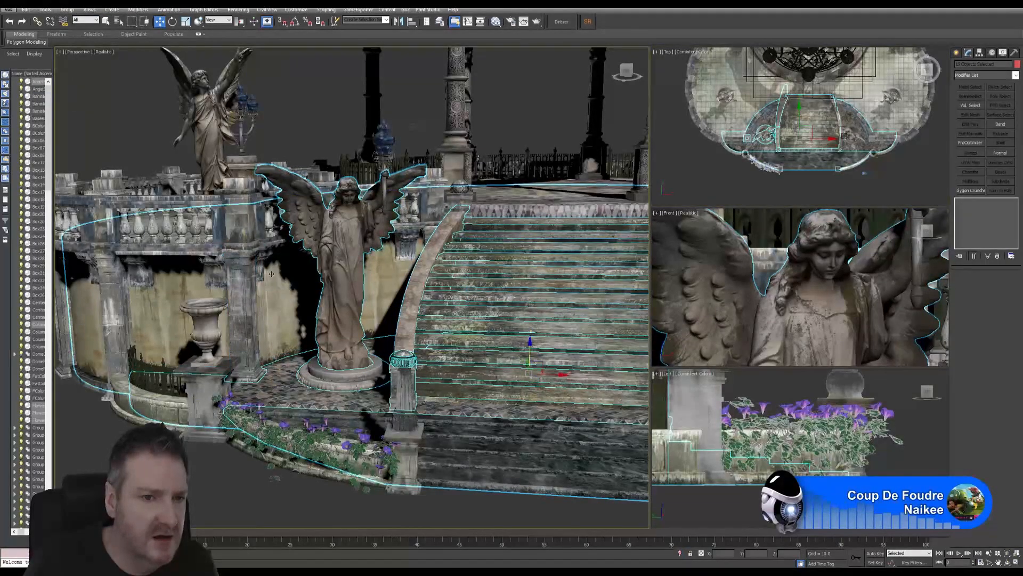
click(50, 11)
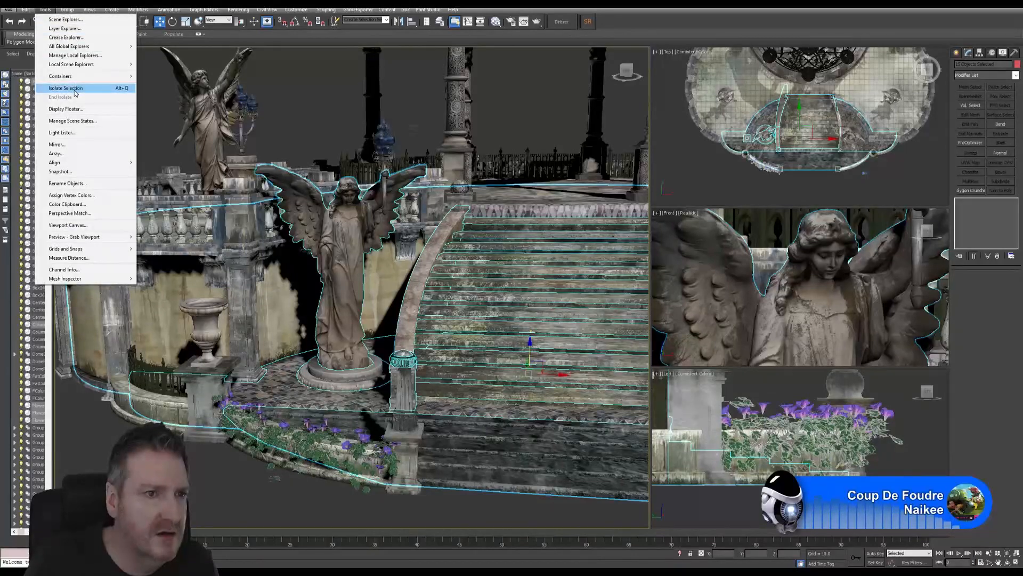
click(75, 93)
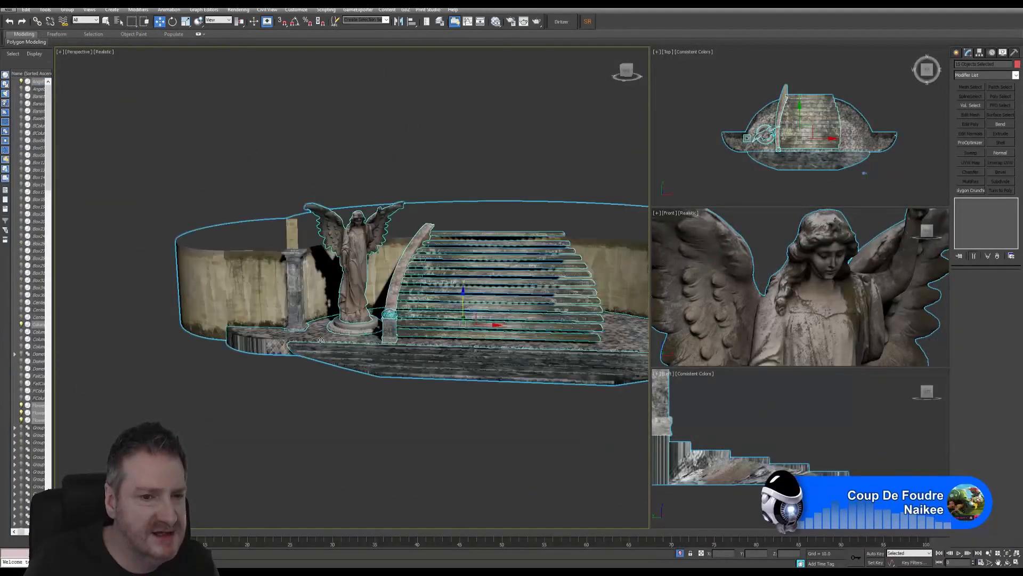
Step: Clear the selection and reselect only the ivy object at the foot of the statue's round base
click(381, 434)
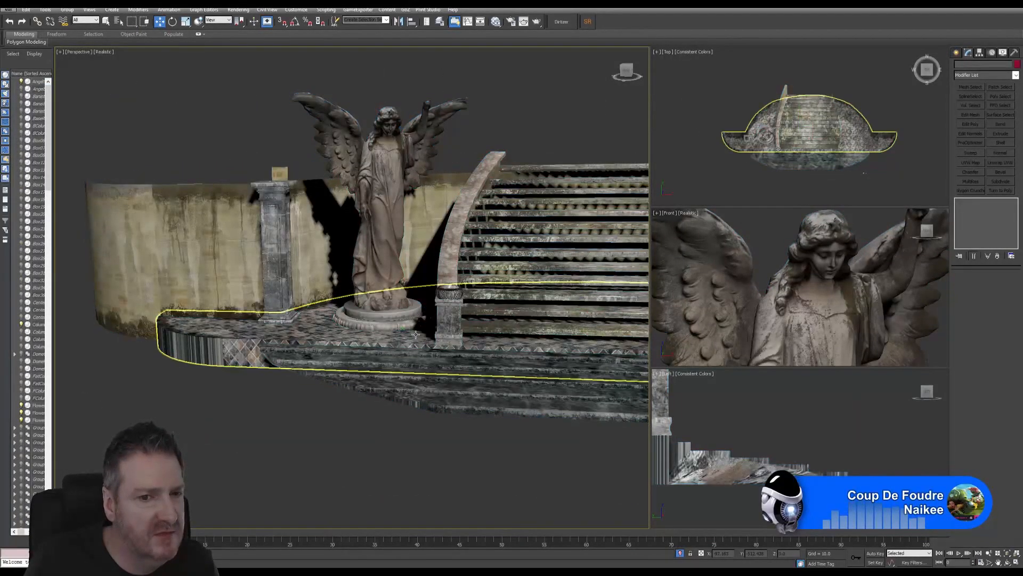
scroll(394, 321, up, 5)
scroll(394, 322, up, 5)
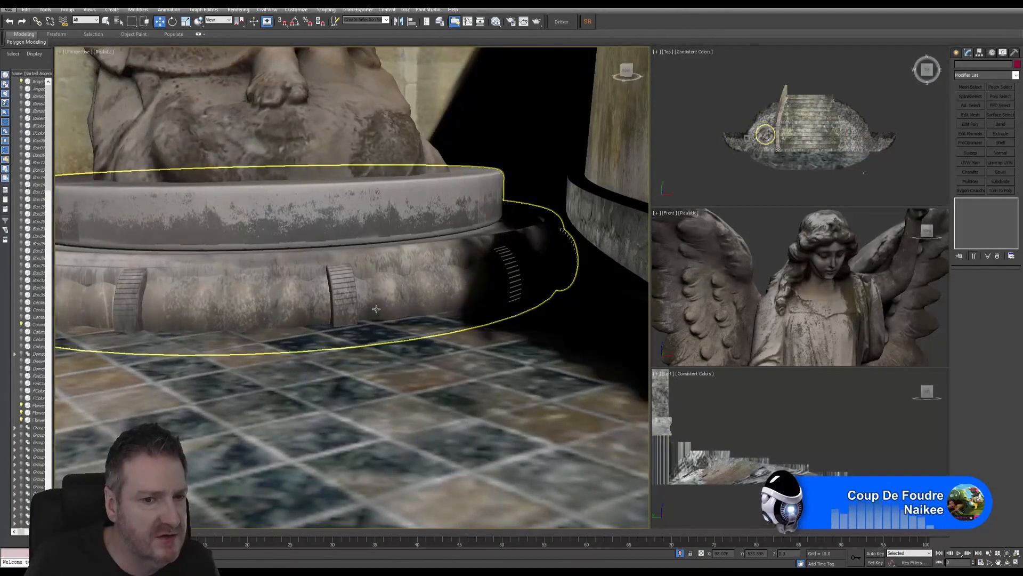
click(375, 309)
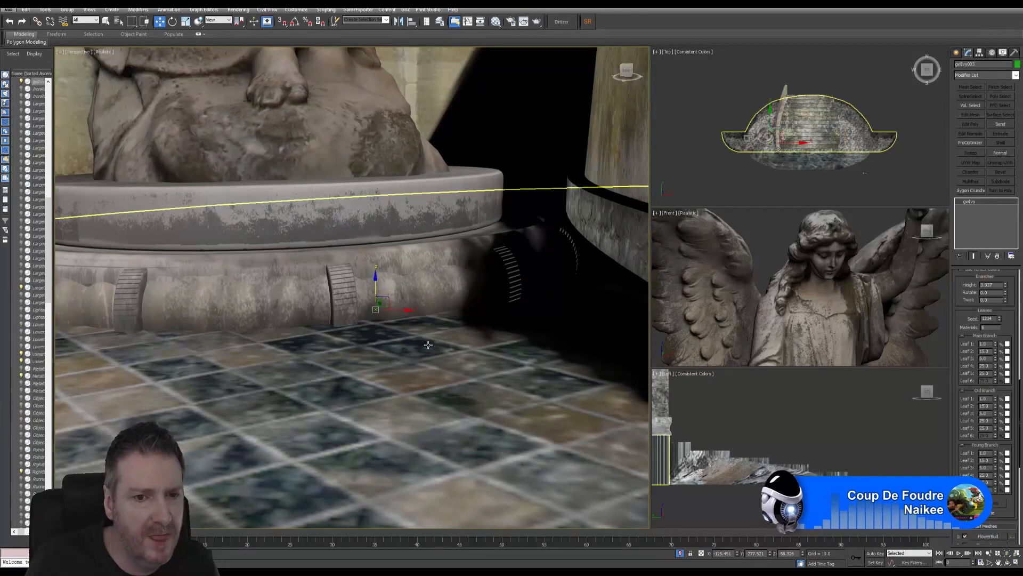
scroll(419, 339, down, 6)
middle_drag(480, 224, 406, 290)
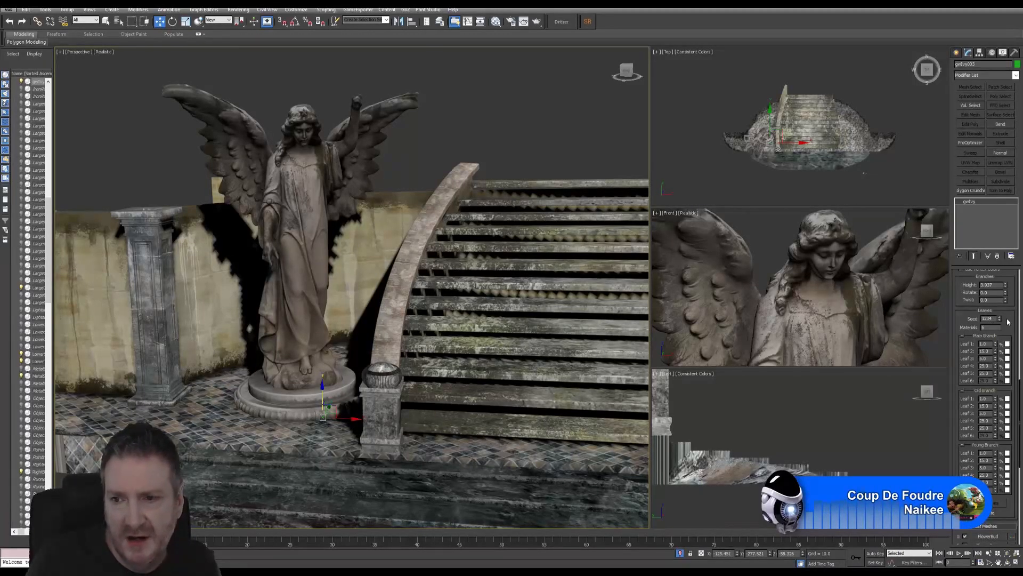
Step: Try growing the ivy from the floor beside the statue's base, stop the growth and reset the ivy's age to 0
scroll(985, 427, down, 3)
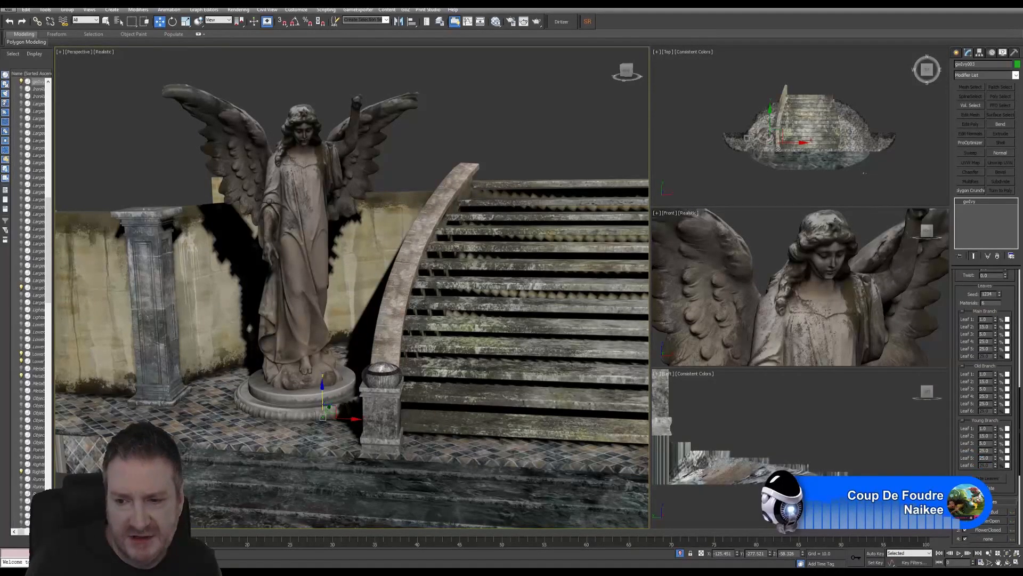
scroll(1005, 352, up, 3)
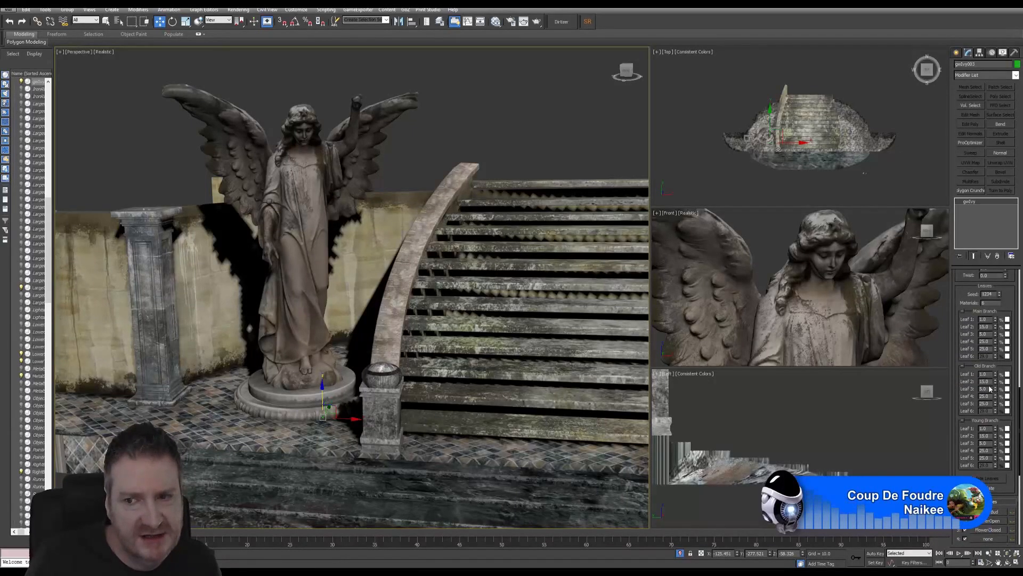
scroll(1005, 352, up, 5)
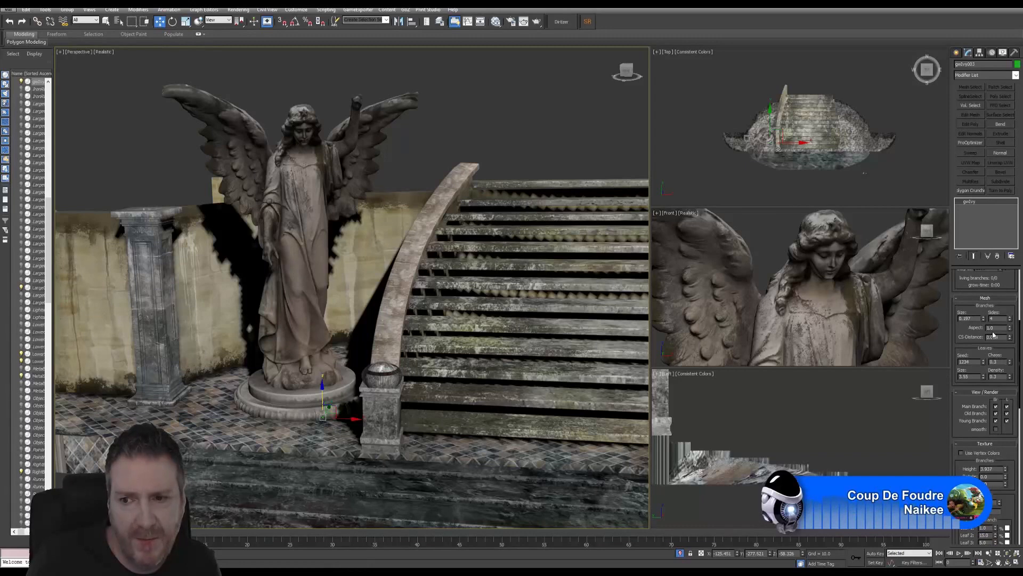
scroll(992, 334, up, 3)
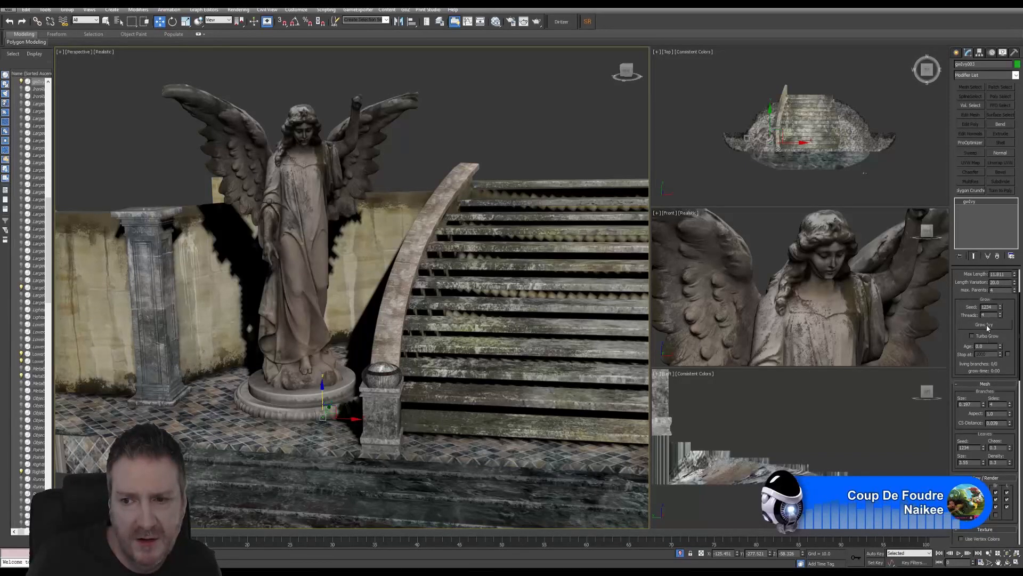
scroll(985, 452, up, 3)
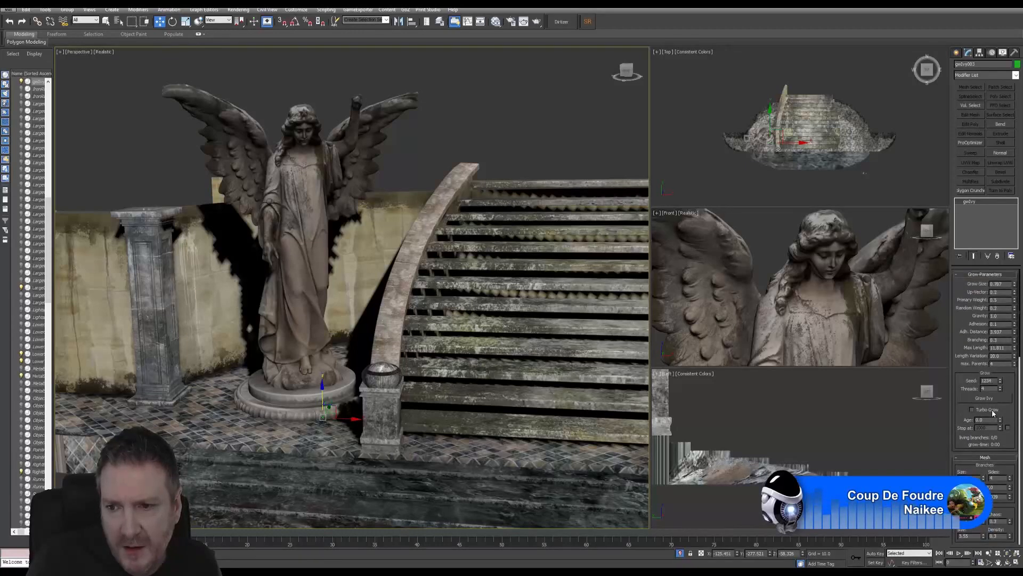
scroll(994, 408, down, 3)
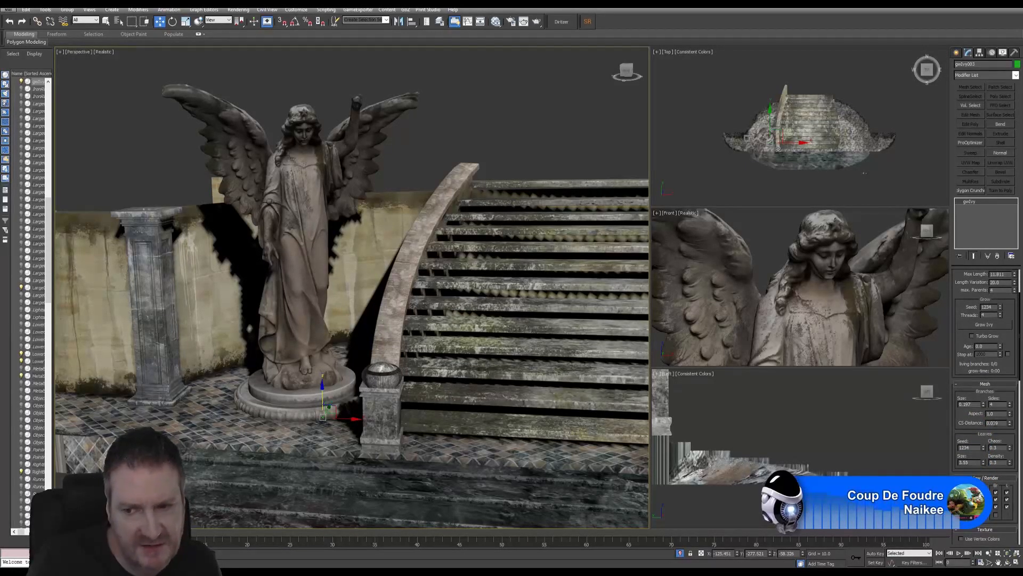
scroll(985, 401, up, 6)
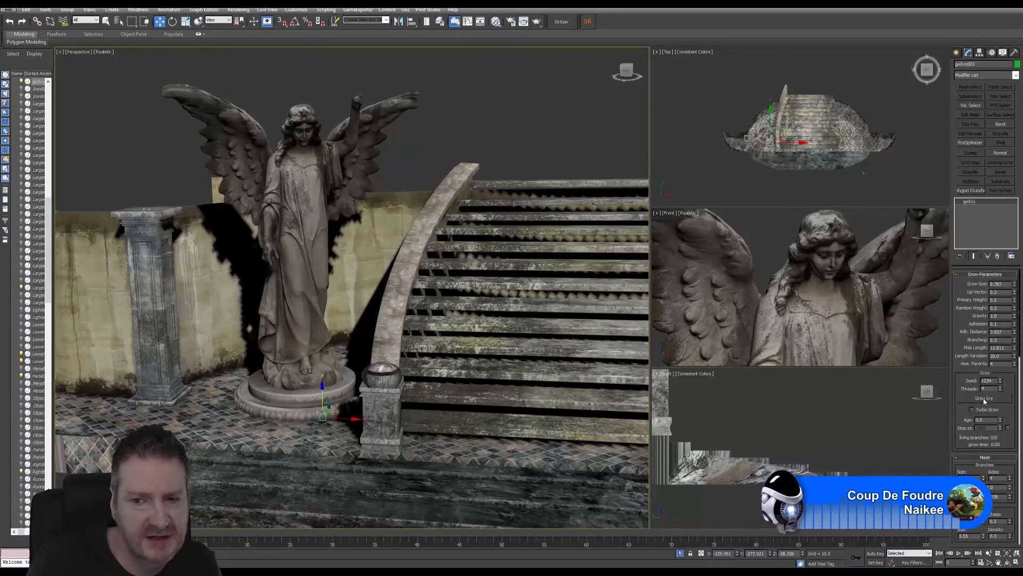
click(984, 398)
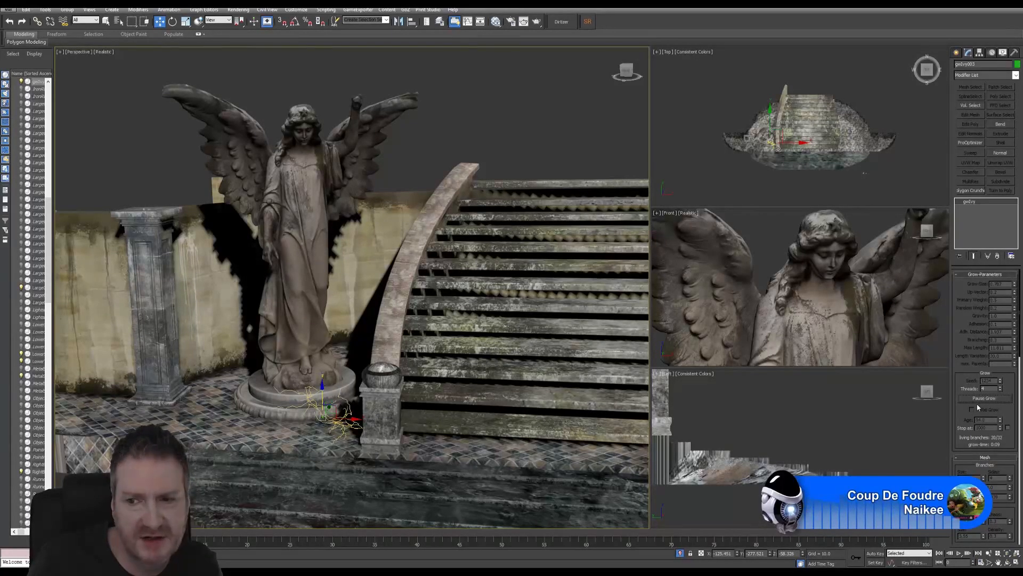
click(982, 398)
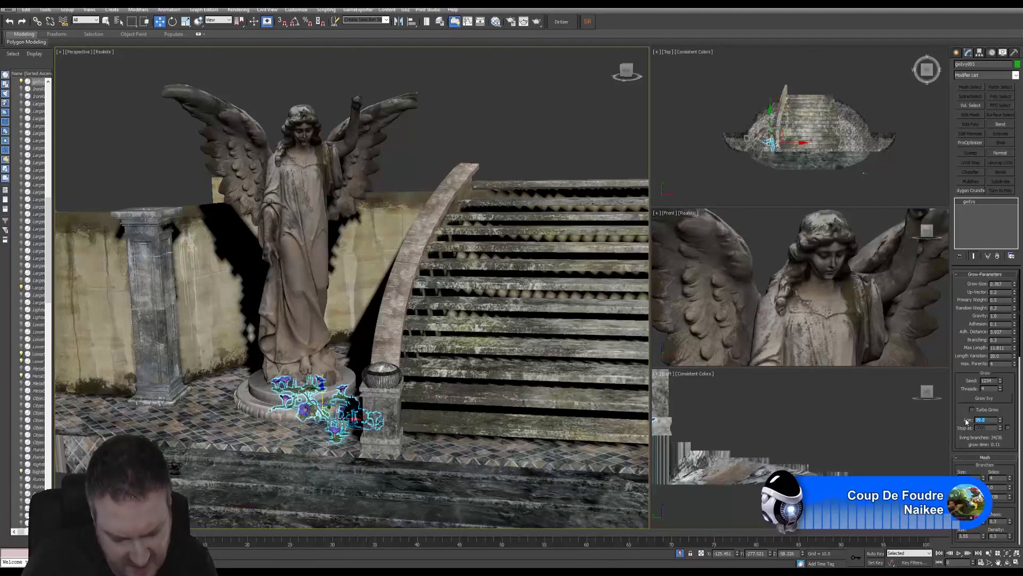
text(0)
key(Return)
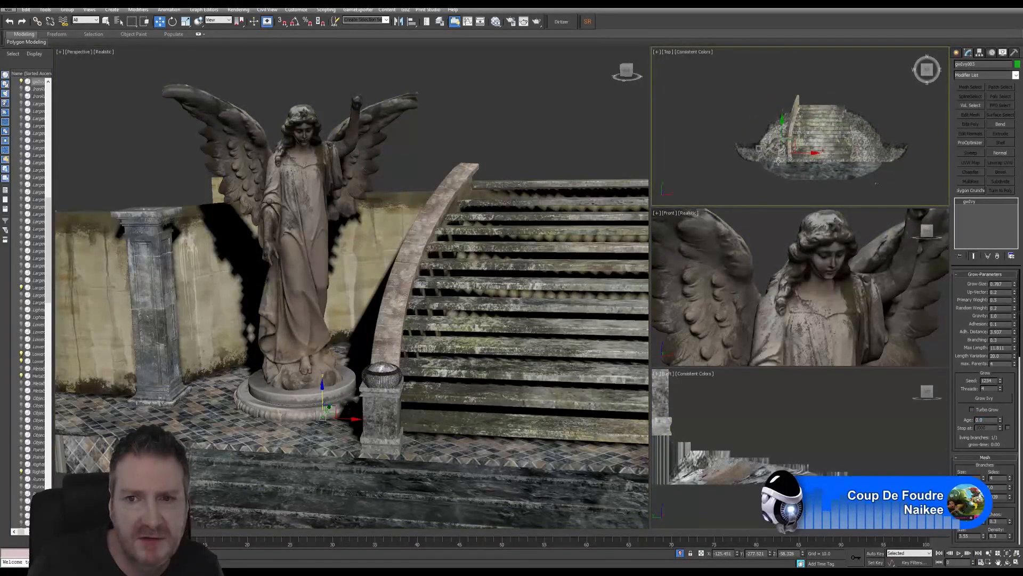
Step: Move the ivy's start point inward and up onto the round base, close to the statue's foot
scroll(774, 154, up, 2)
scroll(782, 139, up, 6)
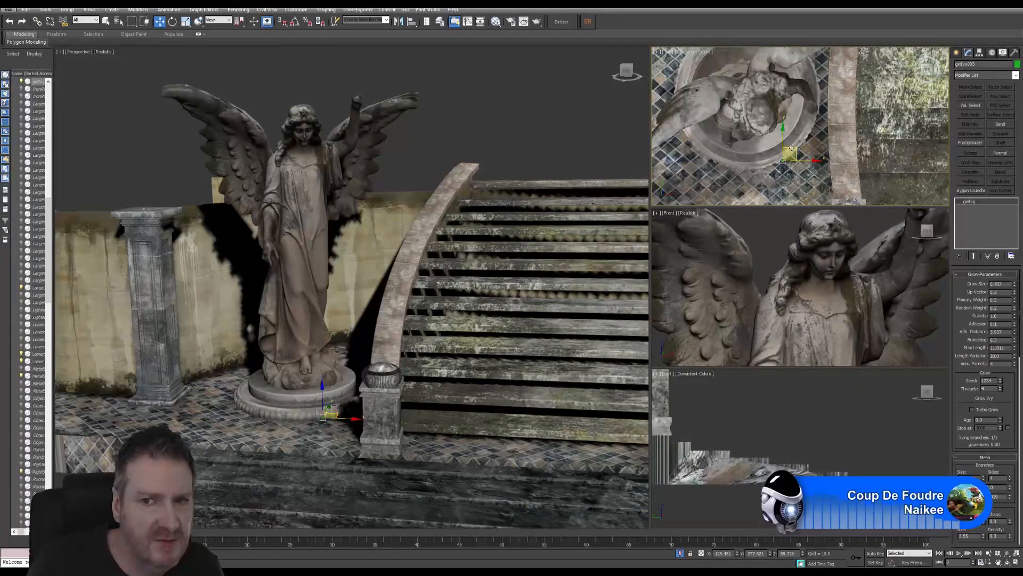
drag(795, 152, 776, 129)
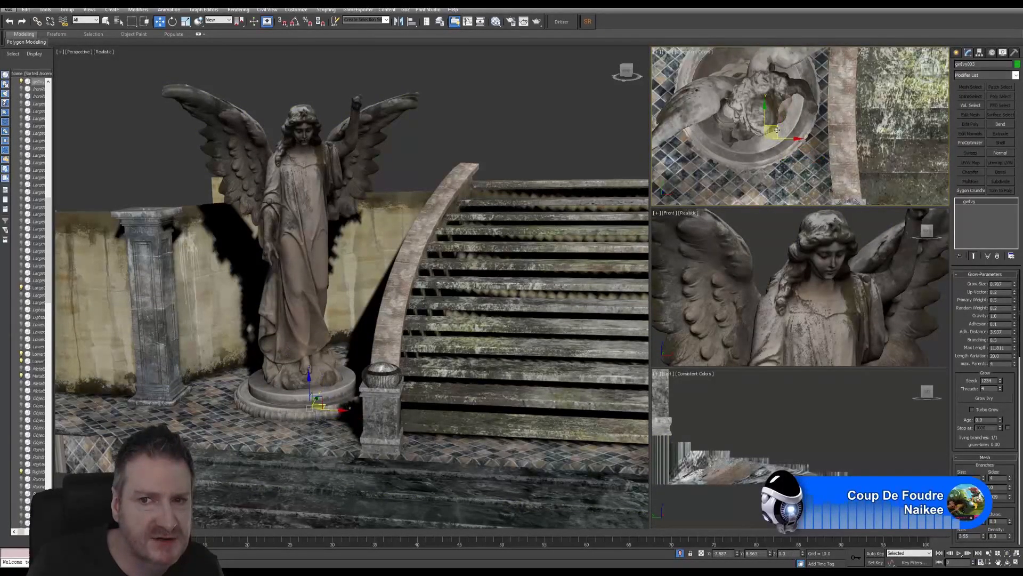
middle_drag(325, 344, 370, 345)
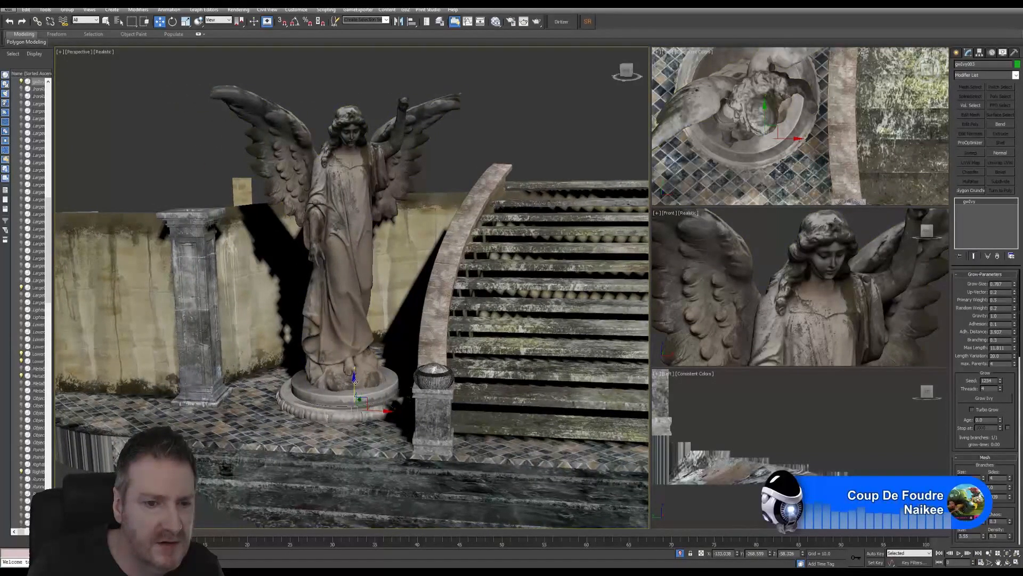
drag(354, 380, 355, 358)
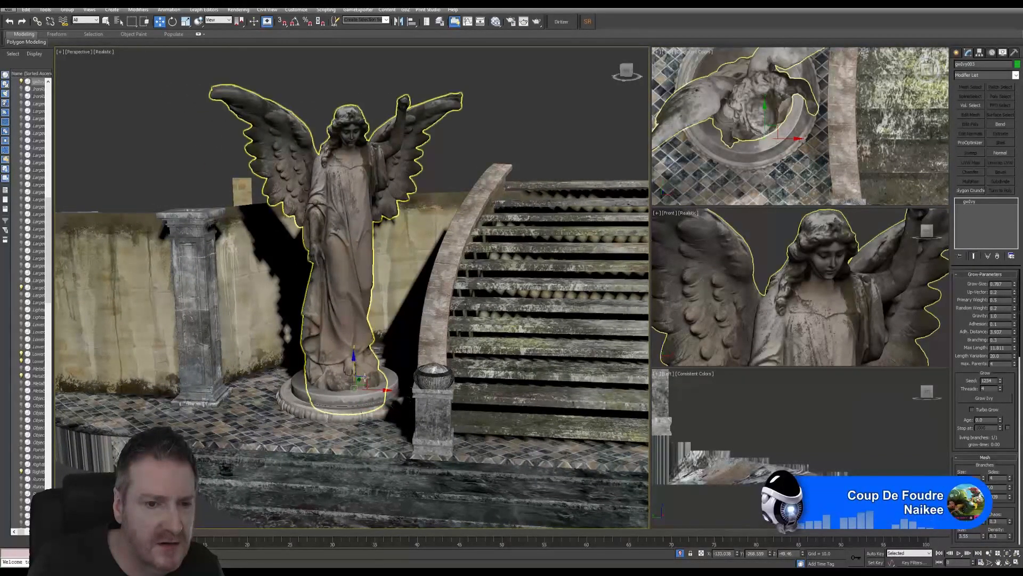
click(1008, 553)
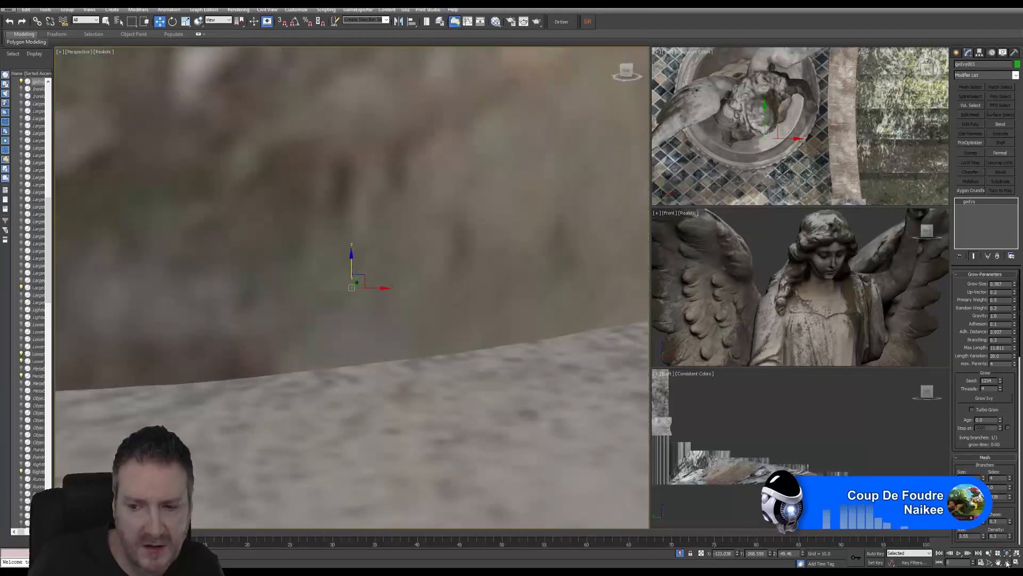
drag(349, 334, 174, 65)
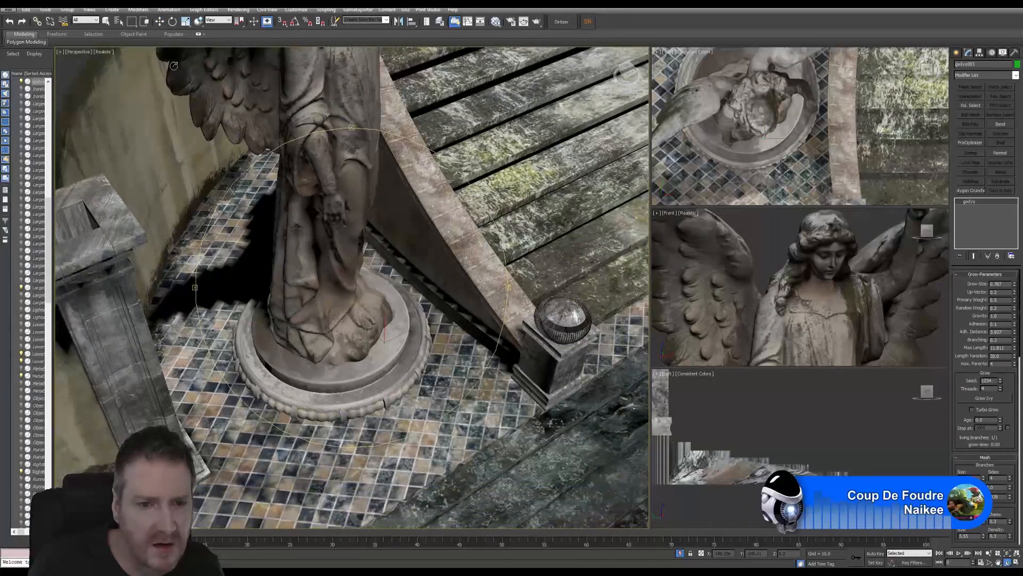
click(160, 22)
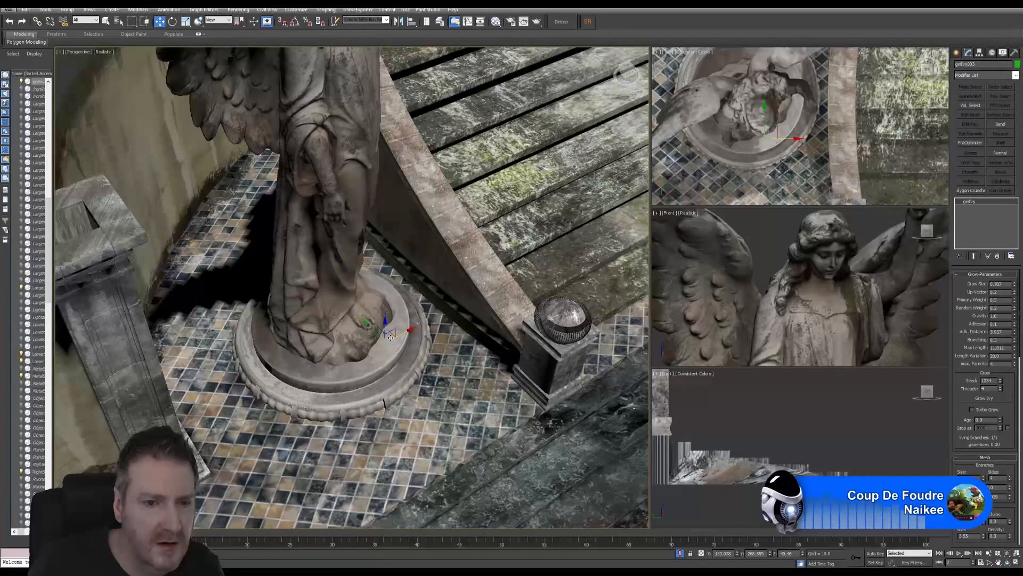
drag(373, 330, 368, 327)
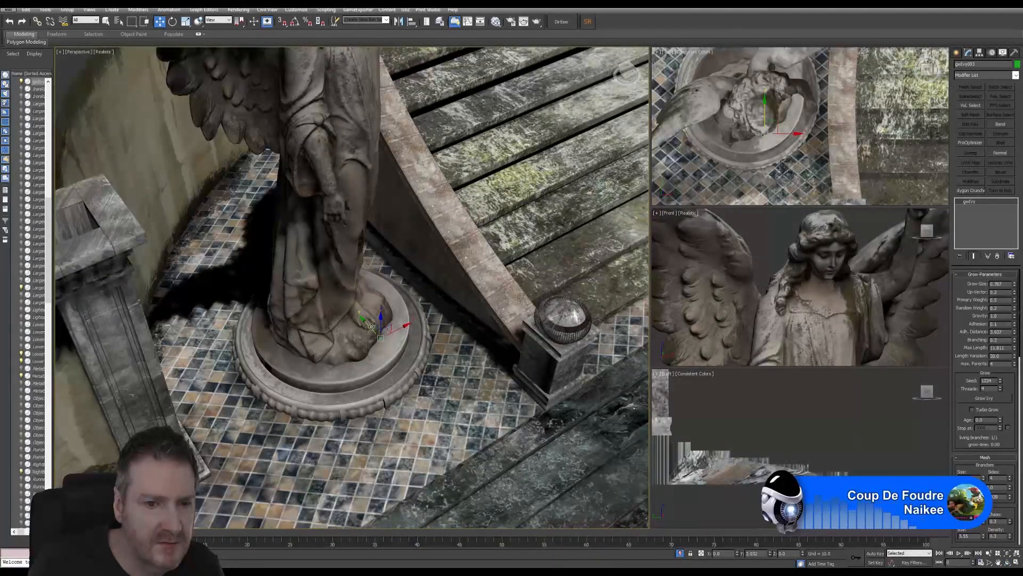
Step: Try growing the ivy from the round base up the statue's robe, stop the growth and reset the ivy's age to 0
click(1006, 562)
drag(405, 384, 410, 342)
middle_drag(411, 342, 400, 302)
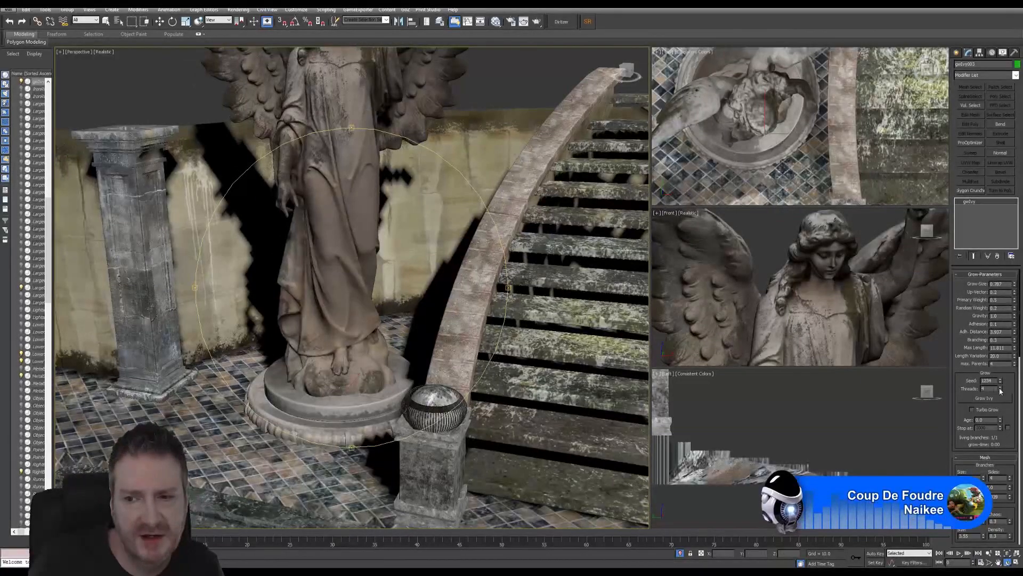
click(986, 398)
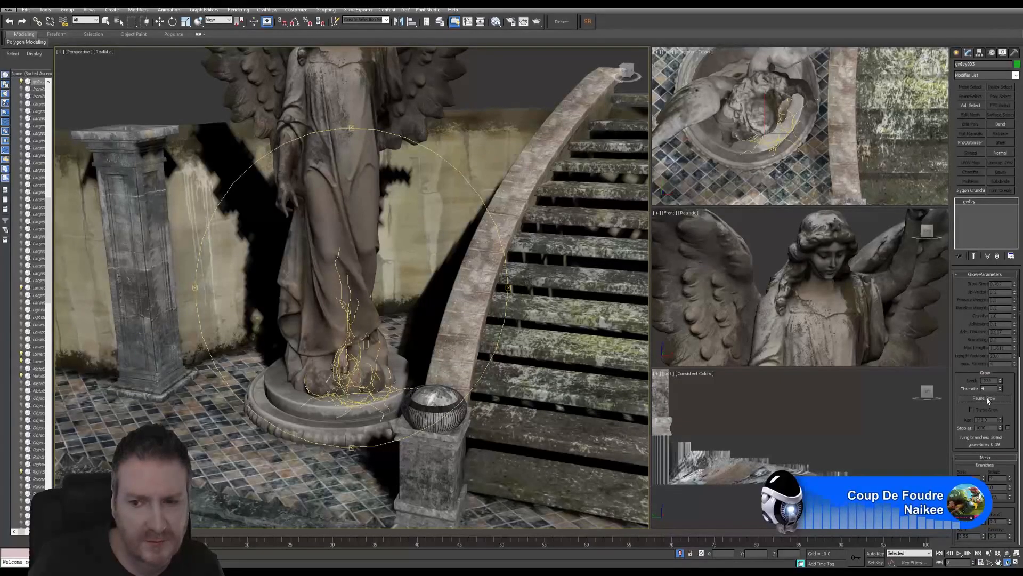
click(986, 399)
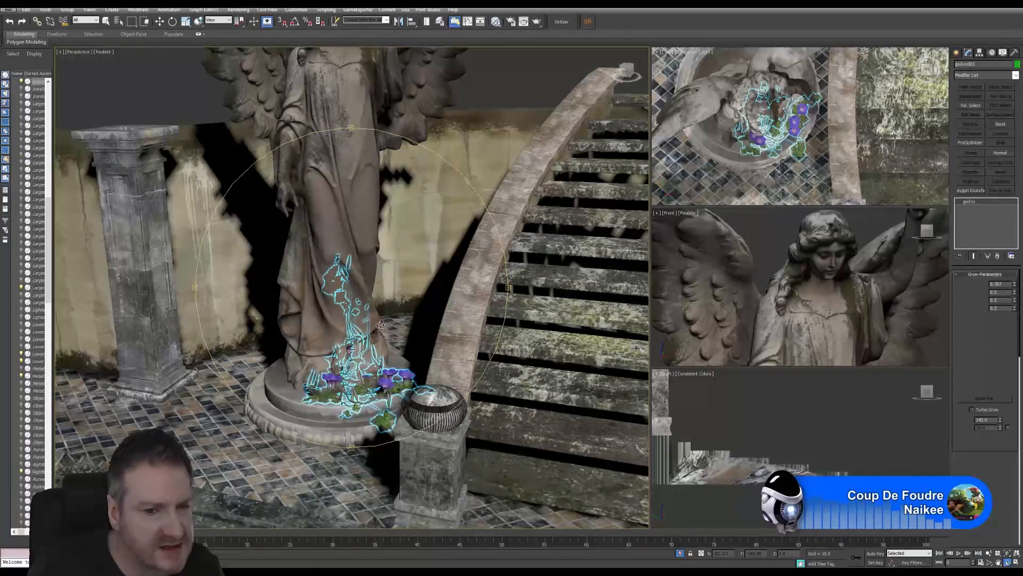
alt+middle_drag(380, 318, 67, 387)
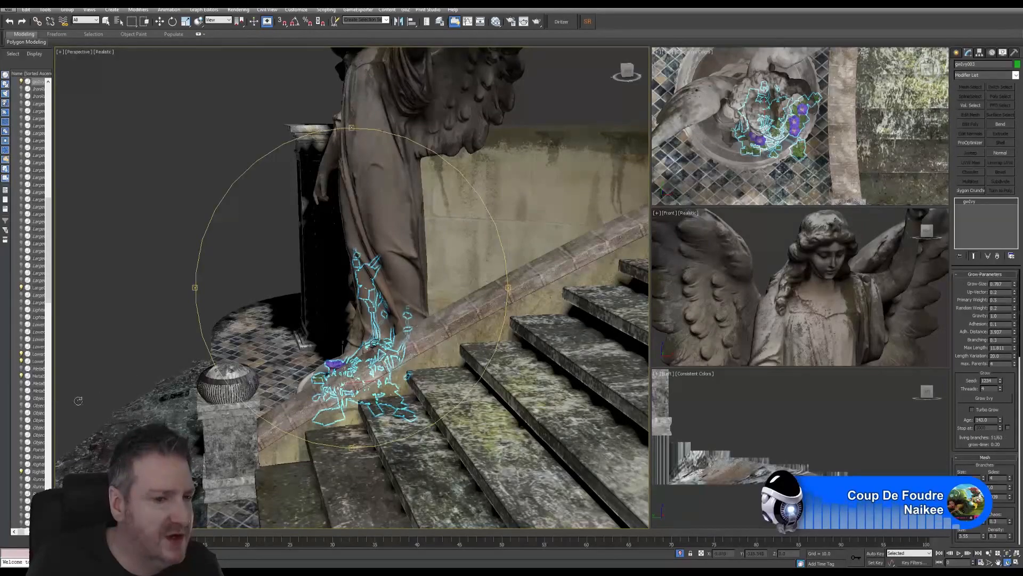
alt+middle_drag(381, 352, 373, 297)
scroll(373, 297, up, 4)
drag(340, 314, 326, 350)
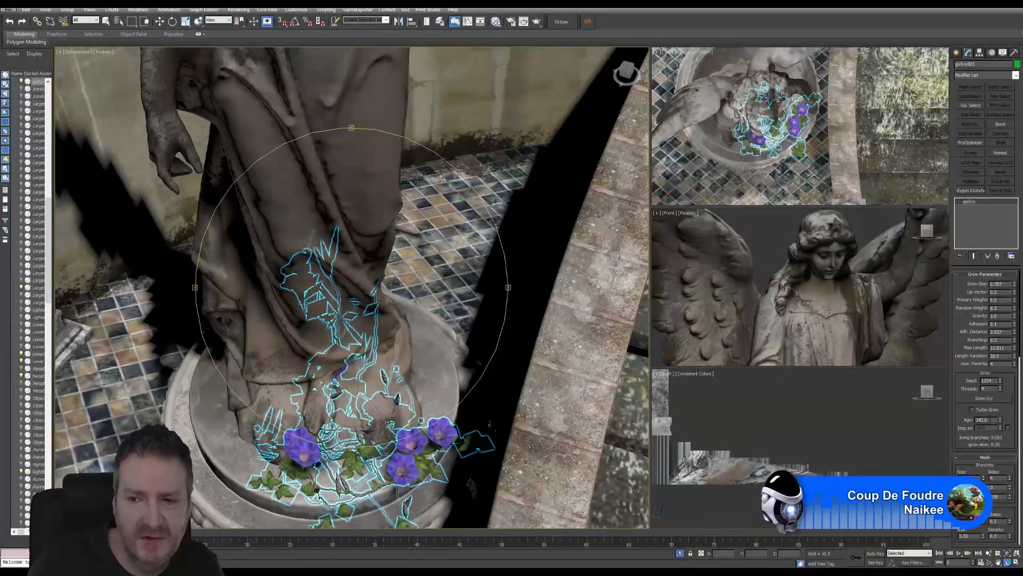
text(0)
key(Return)
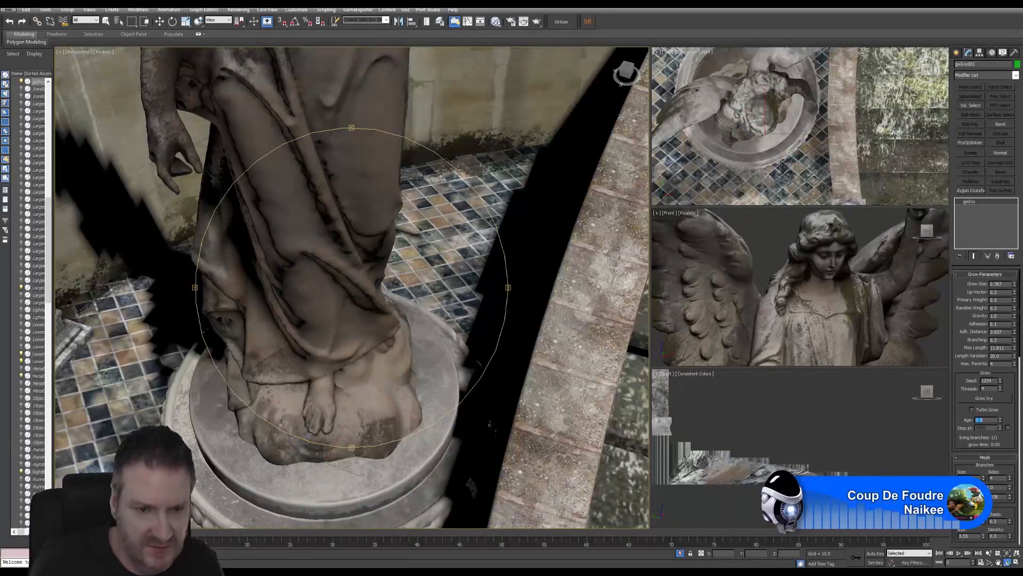
Step: Select the winged statue and apply Reset XForm to reset its transform
drag(356, 234, 347, 262)
drag(331, 224, 320, 203)
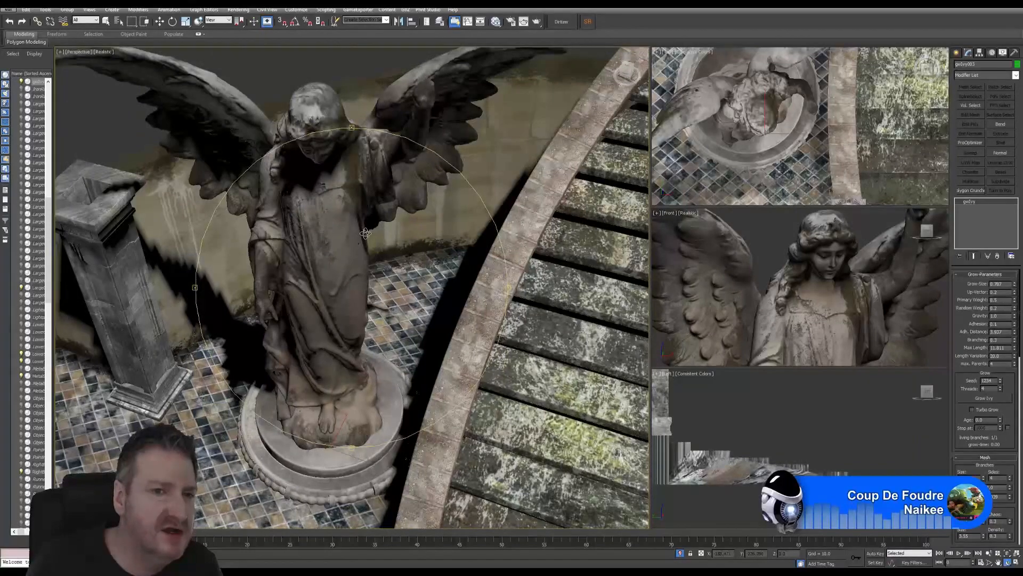
drag(366, 233, 371, 292)
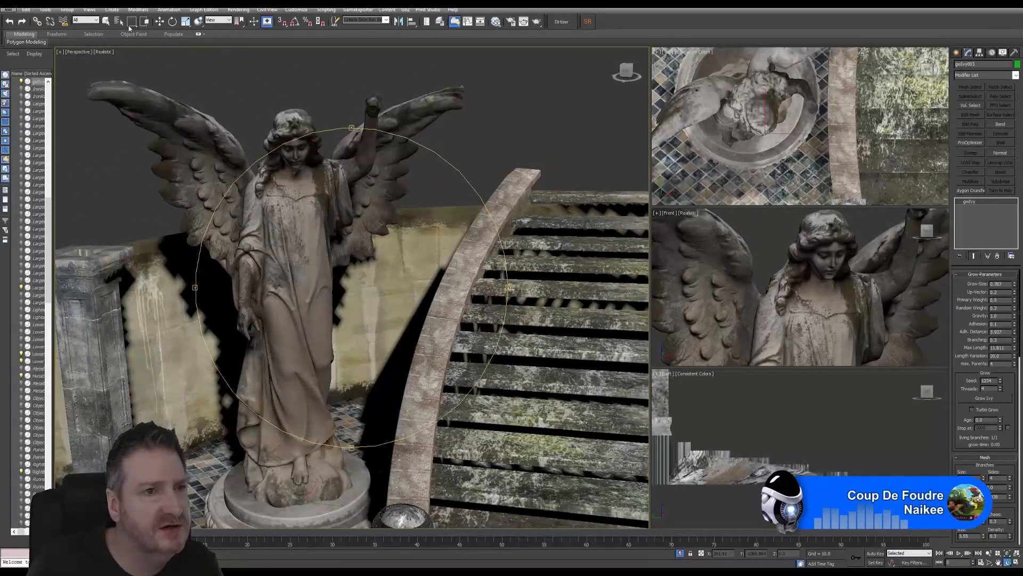
click(106, 21)
click(304, 131)
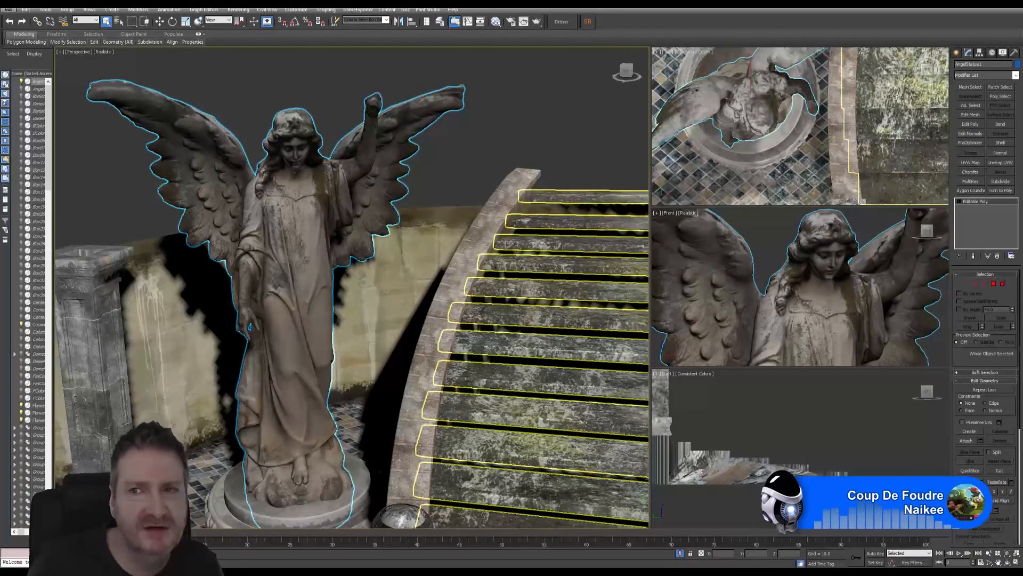
click(1015, 52)
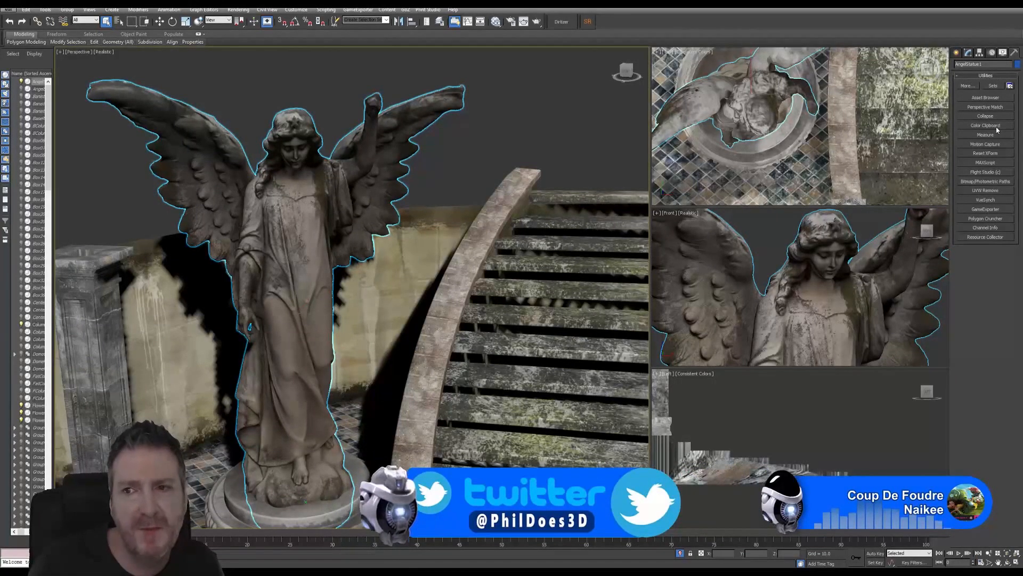
click(986, 153)
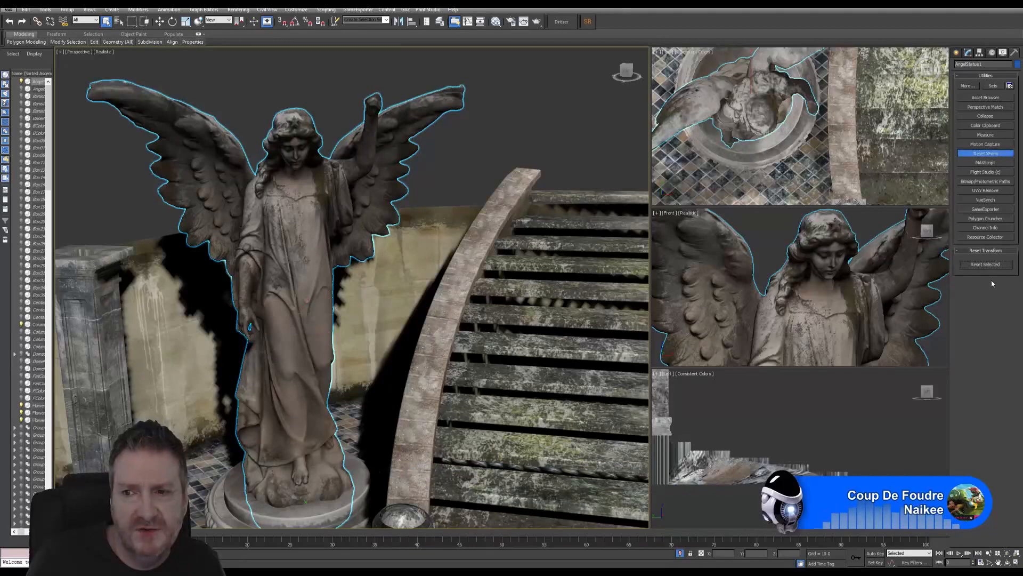
click(985, 265)
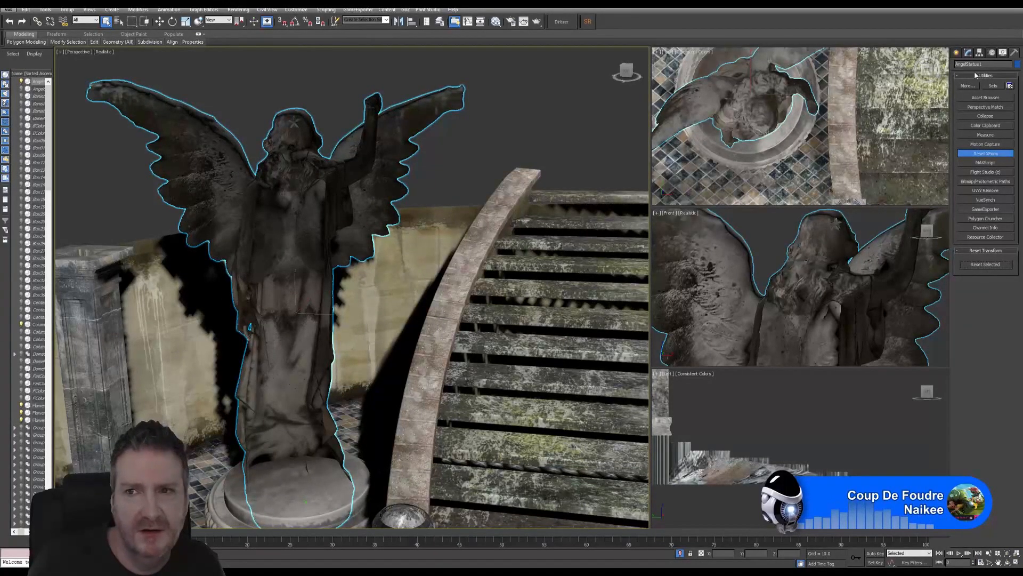
Step: Add an Edit Poly modifier to the statue, select all of its polygons at element level and flip their normals
click(968, 53)
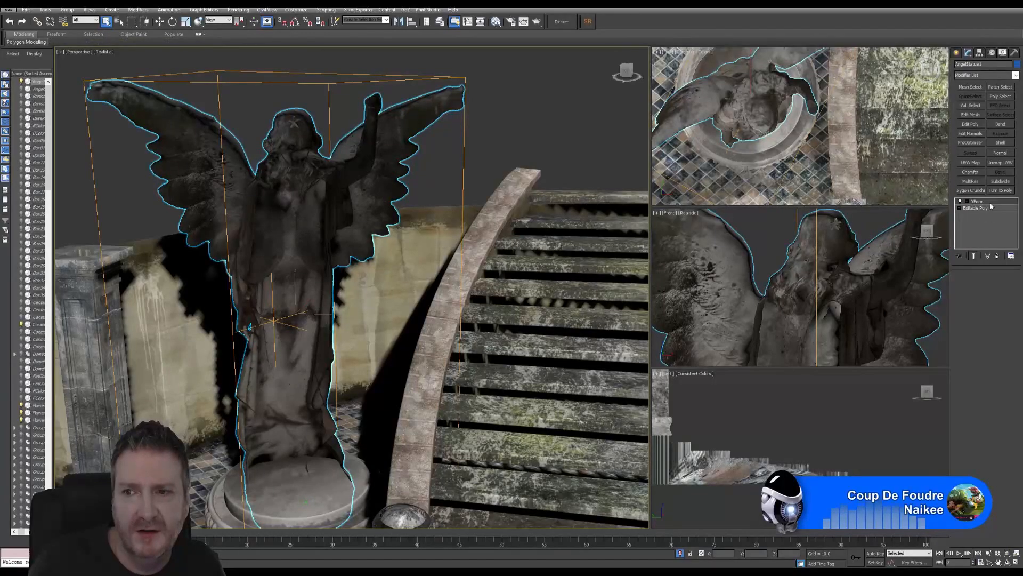
click(970, 124)
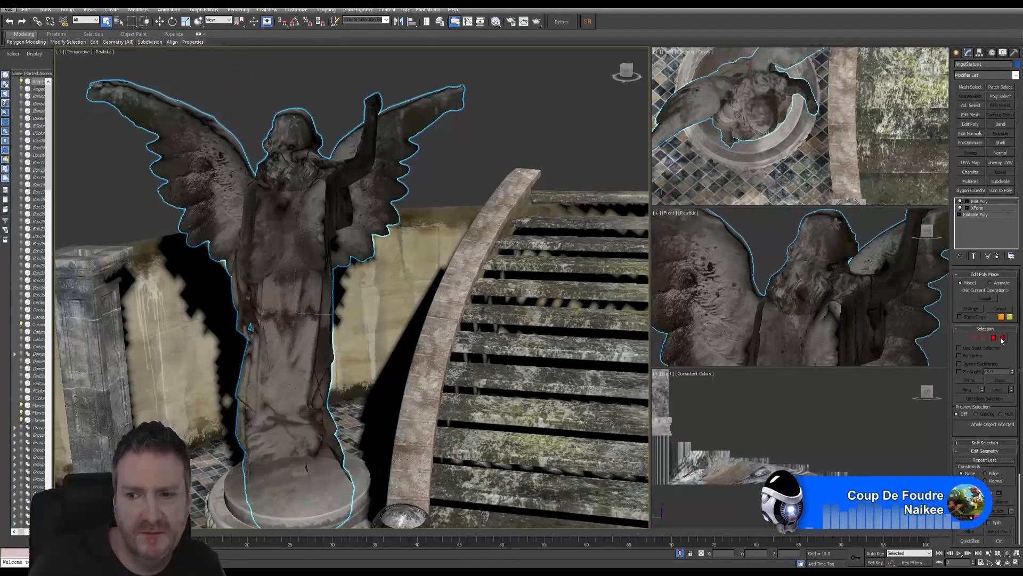
click(1002, 338)
scroll(330, 233, down, 4)
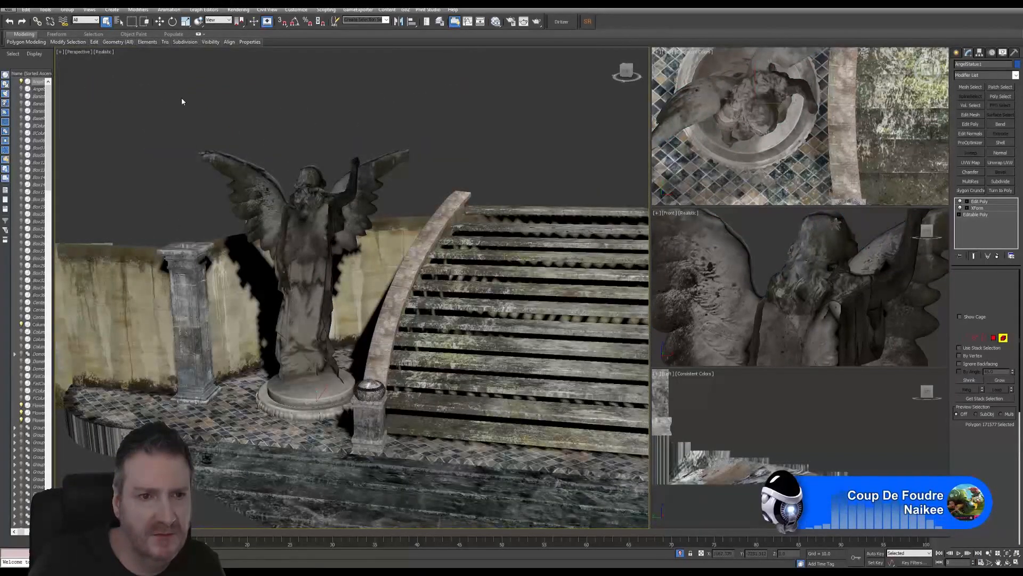
key(ctrl+a)
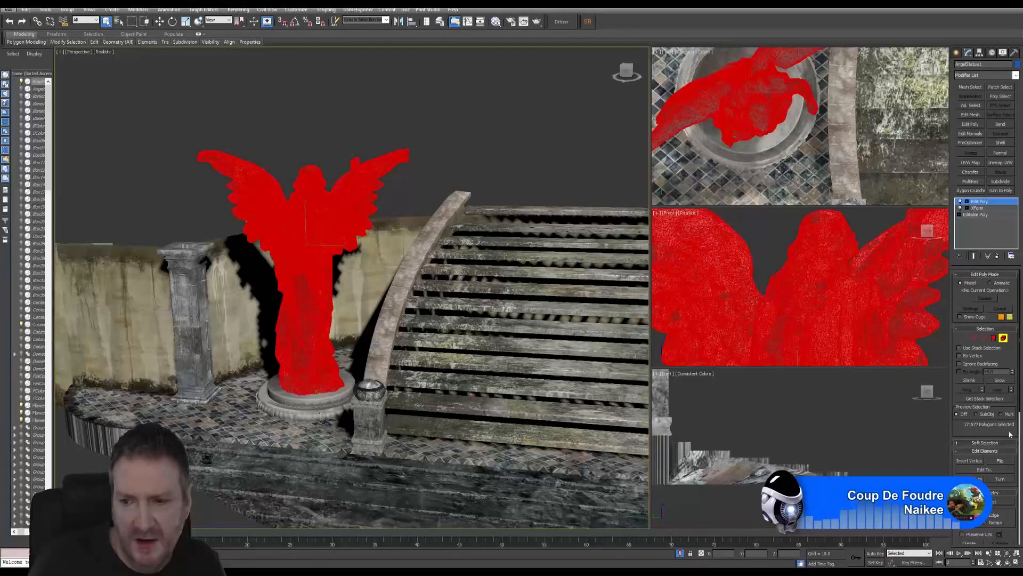
click(1000, 460)
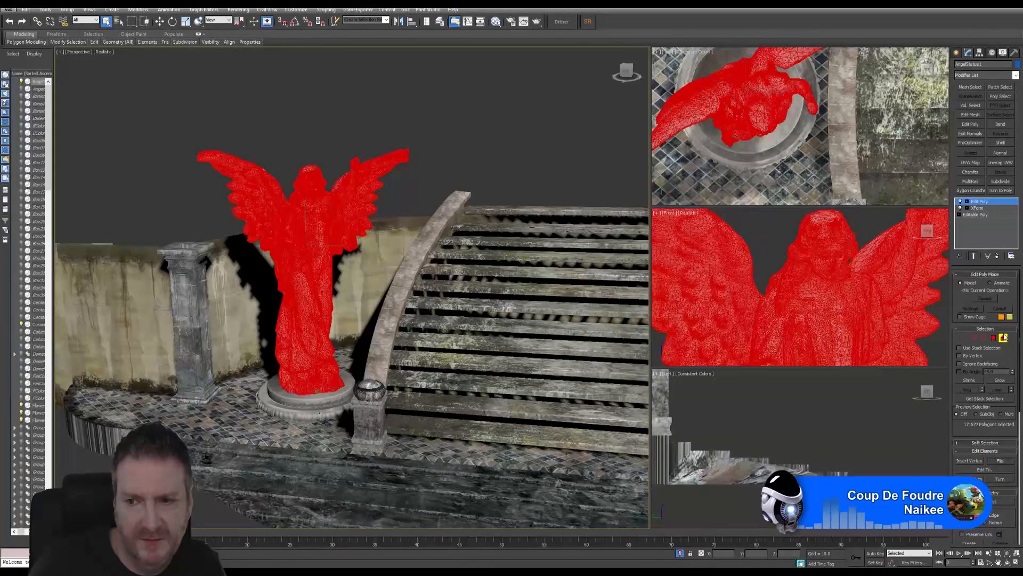
click(1002, 338)
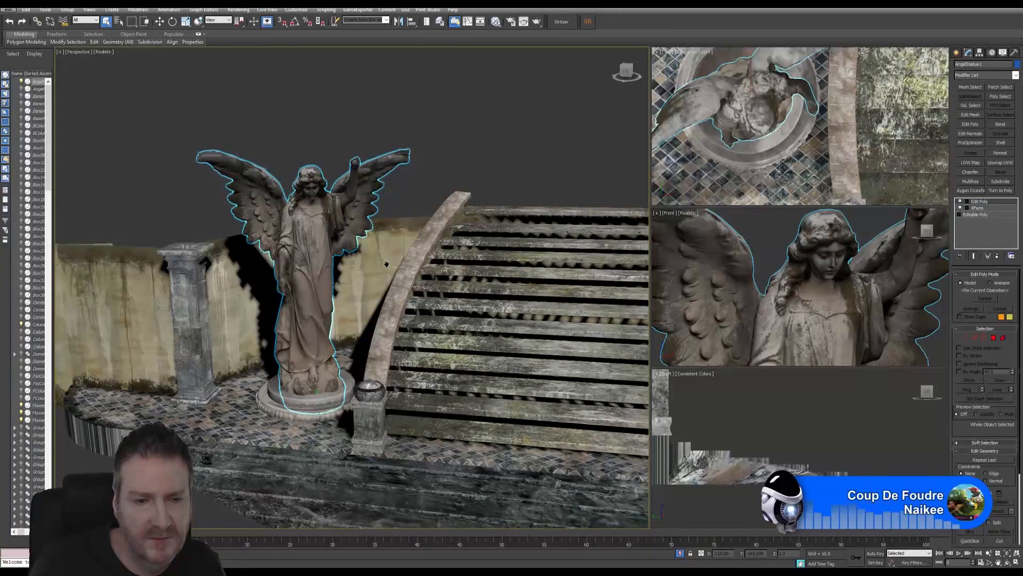
Step: Collapse the statue's whole modifier stack into an Editable Poly
middle_drag(385, 256, 389, 268)
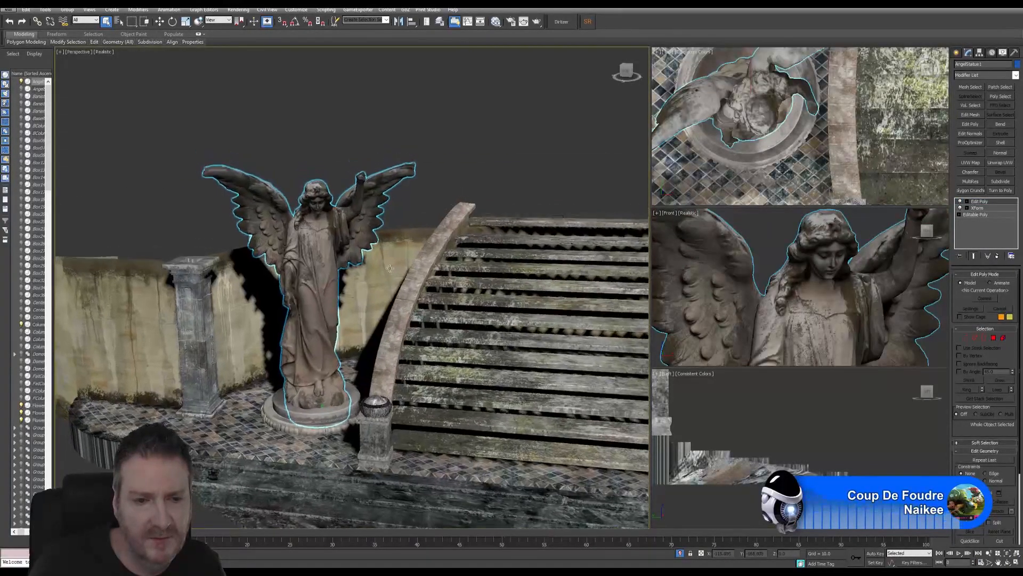
right_click(982, 205)
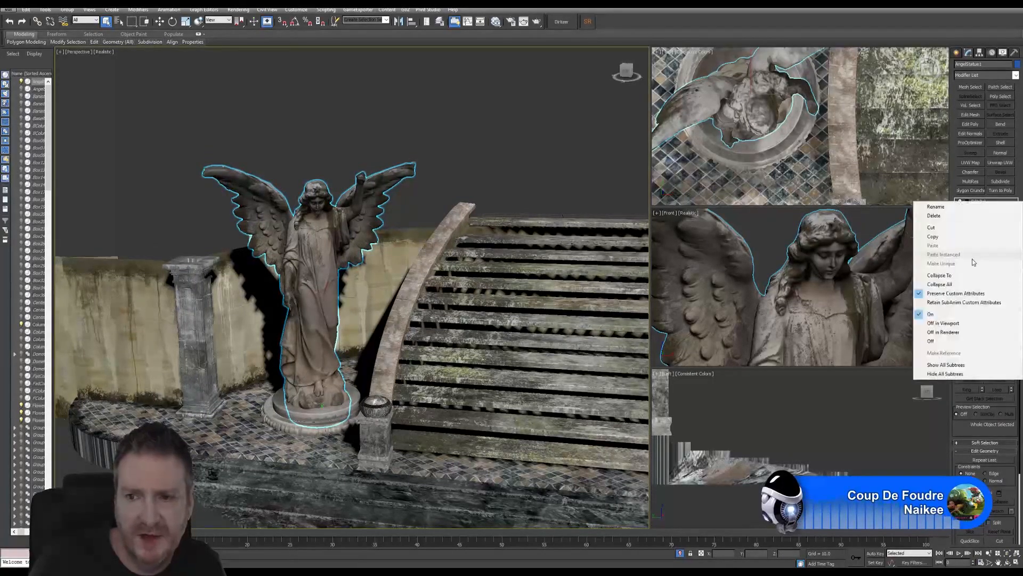
click(954, 284)
click(549, 310)
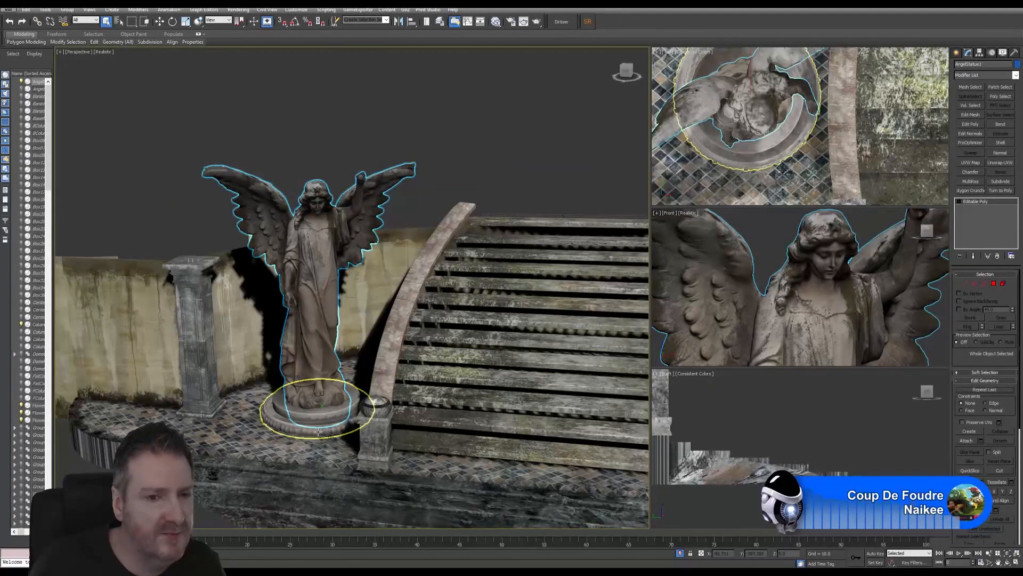
Step: Reselect the ivy at the statue's foot, grow it over the base and up the robe, then stop the growth
scroll(320, 411, up, 2)
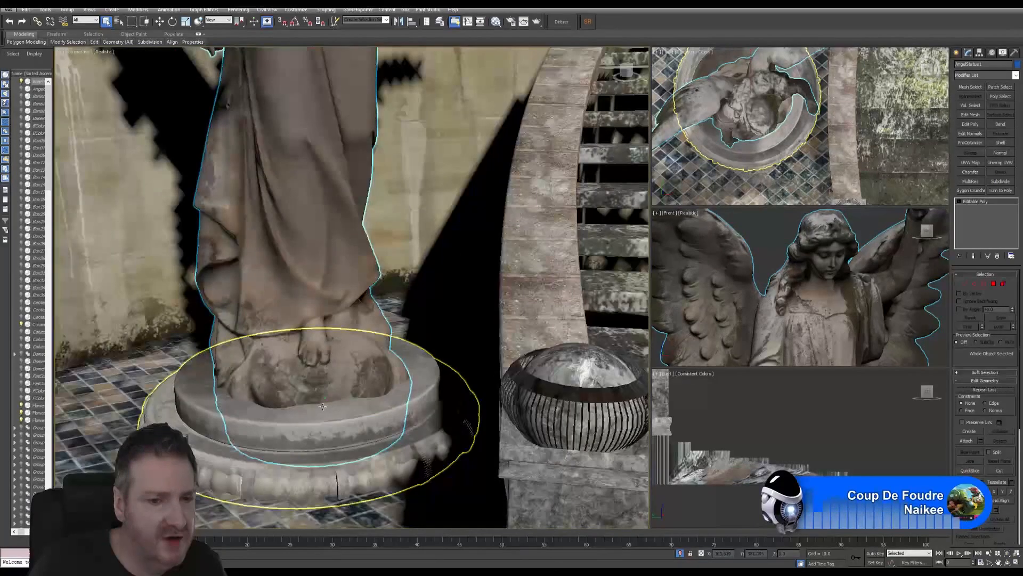
scroll(322, 402, up, 2)
click(326, 398)
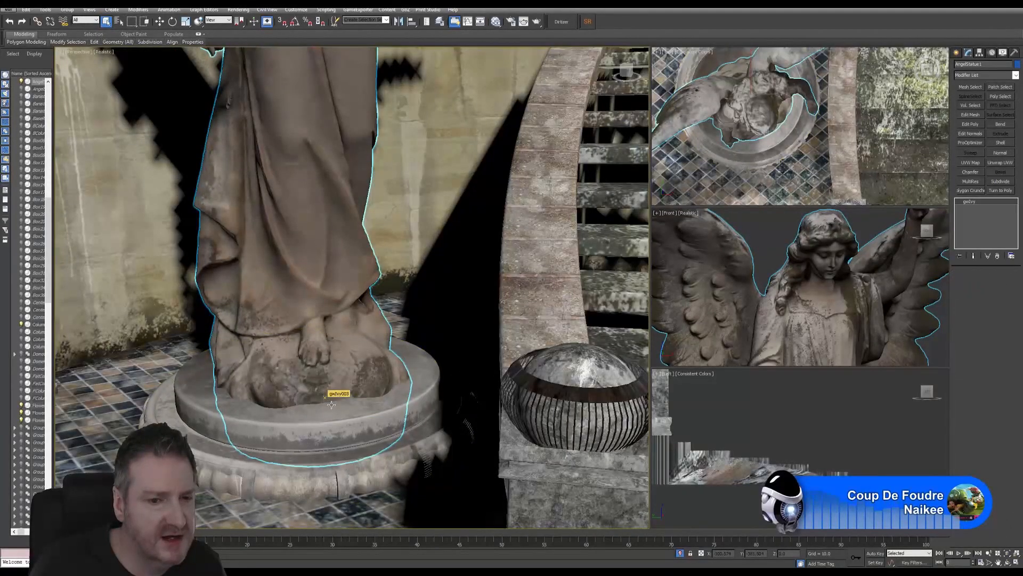
click(331, 405)
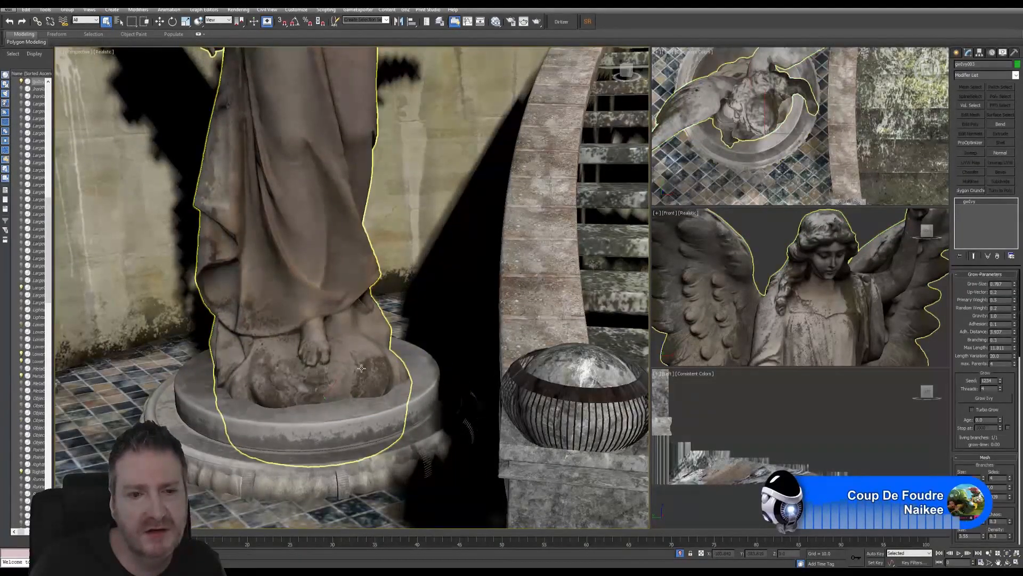
scroll(362, 368, down, 4)
alt+middle_drag(361, 367, 310, 403)
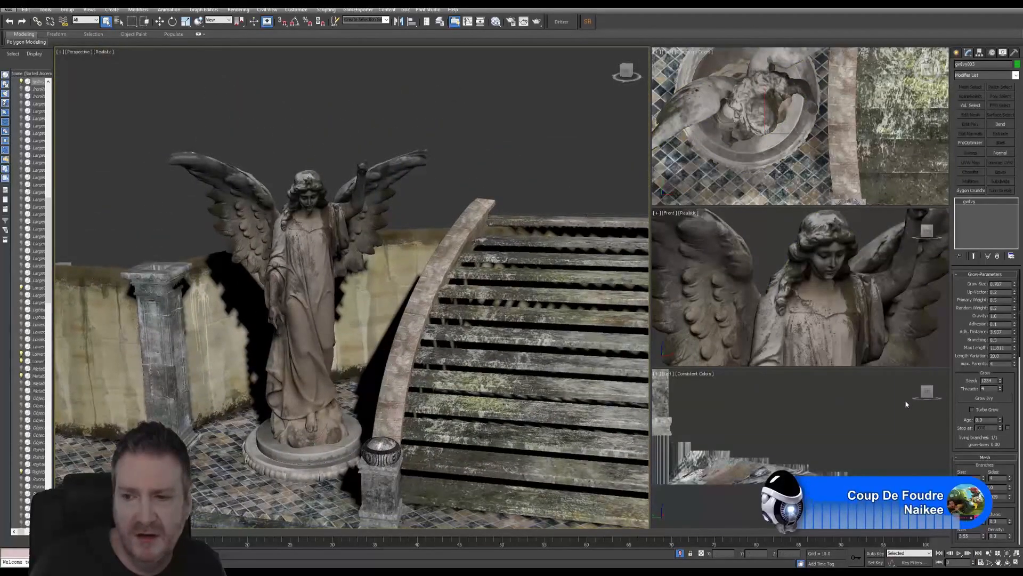
click(986, 397)
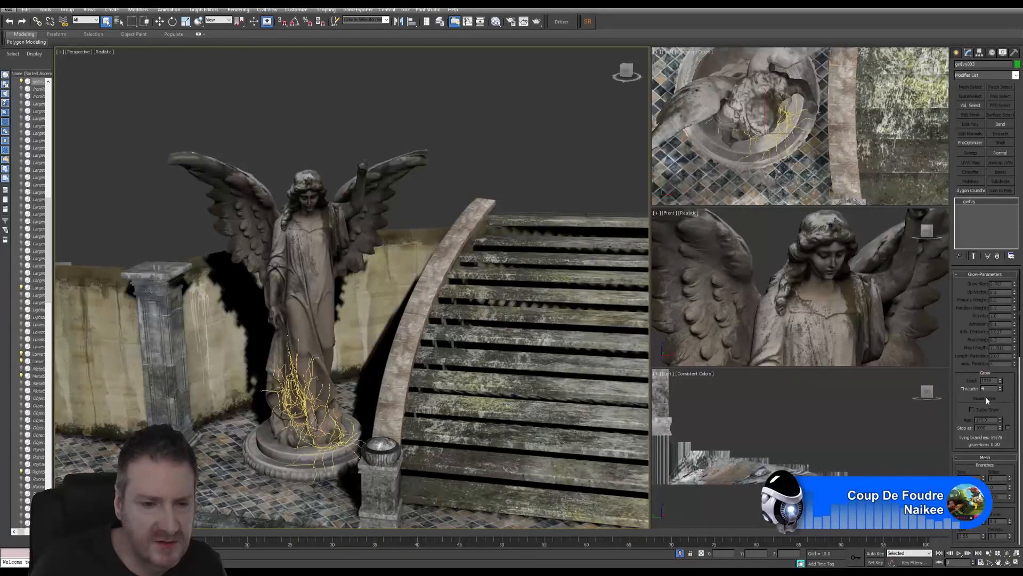
click(987, 398)
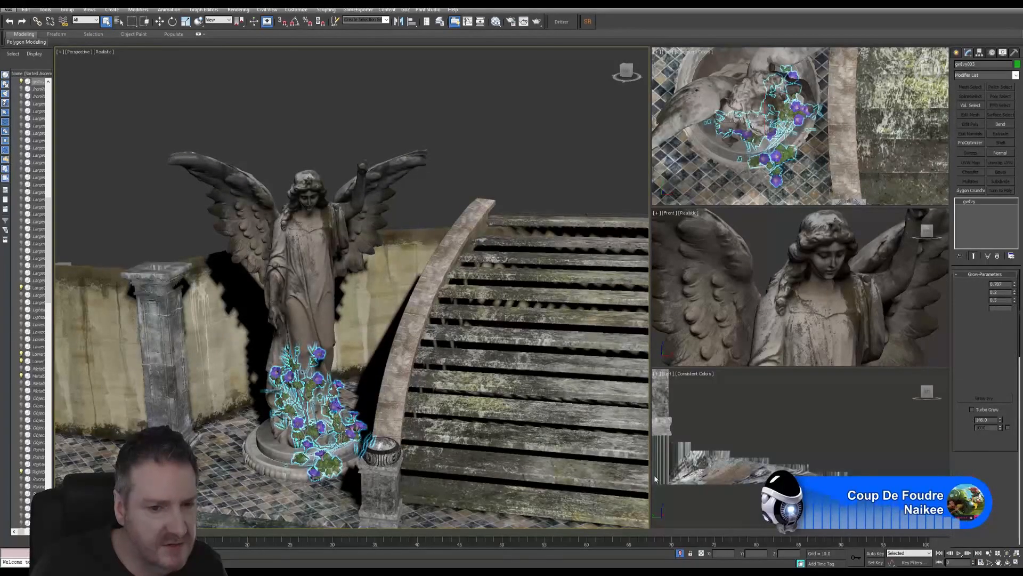
Step: Examine the flowering ivy on the statue's robe and round base up close and from several angles
click(1006, 563)
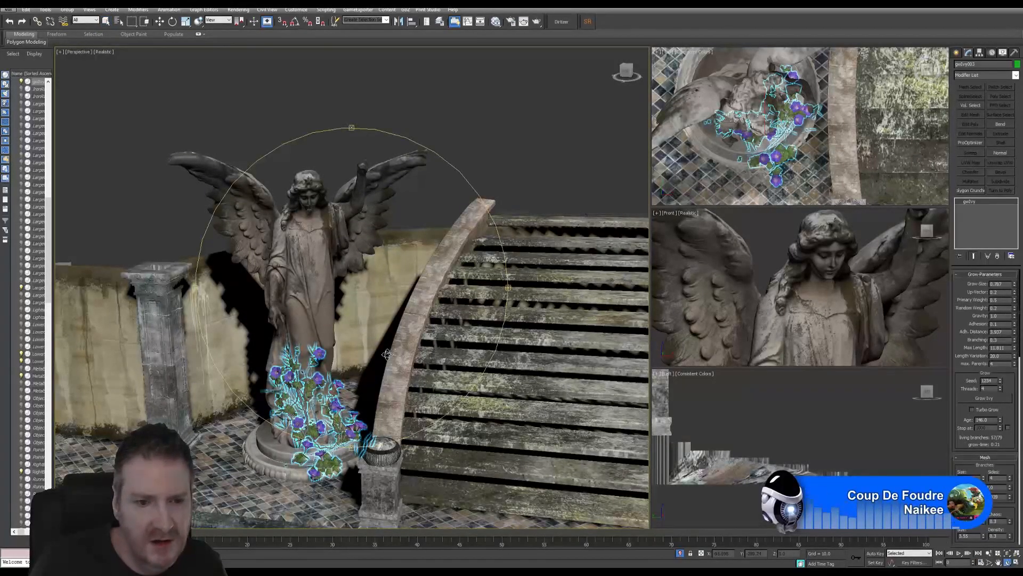
drag(314, 355, 397, 368)
scroll(288, 383, up, 10)
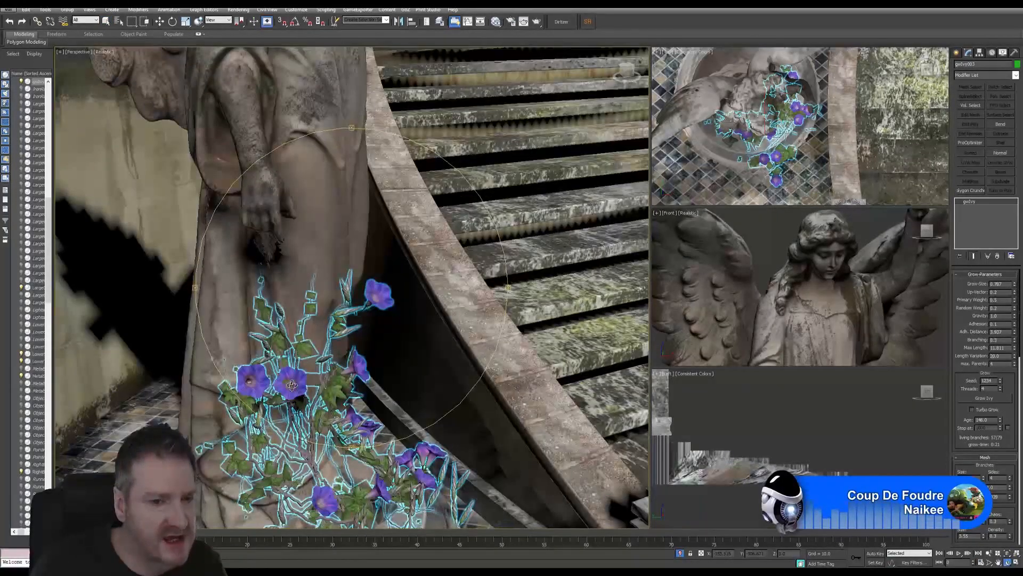
scroll(325, 385, down, 10)
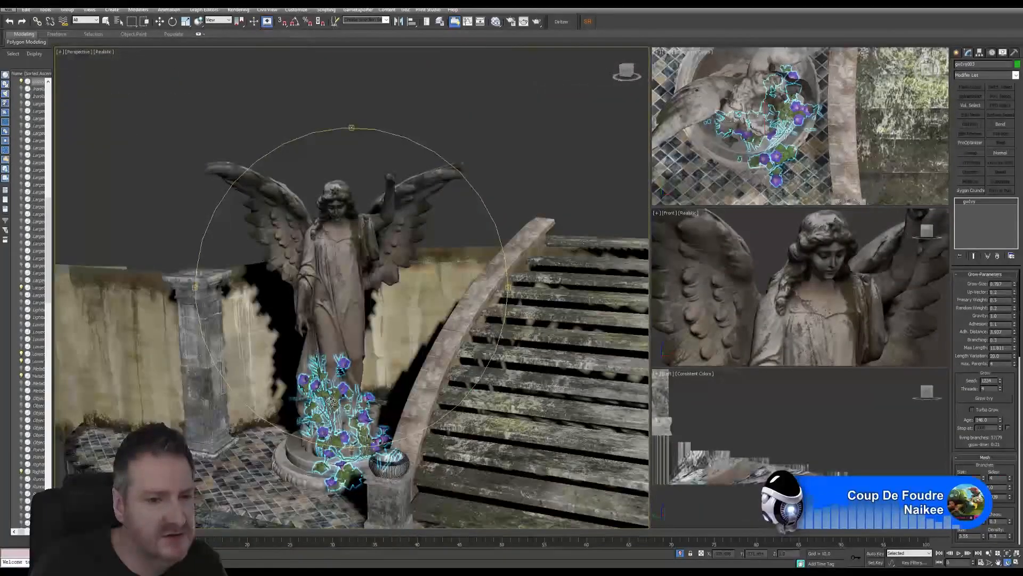
drag(325, 384, 328, 361)
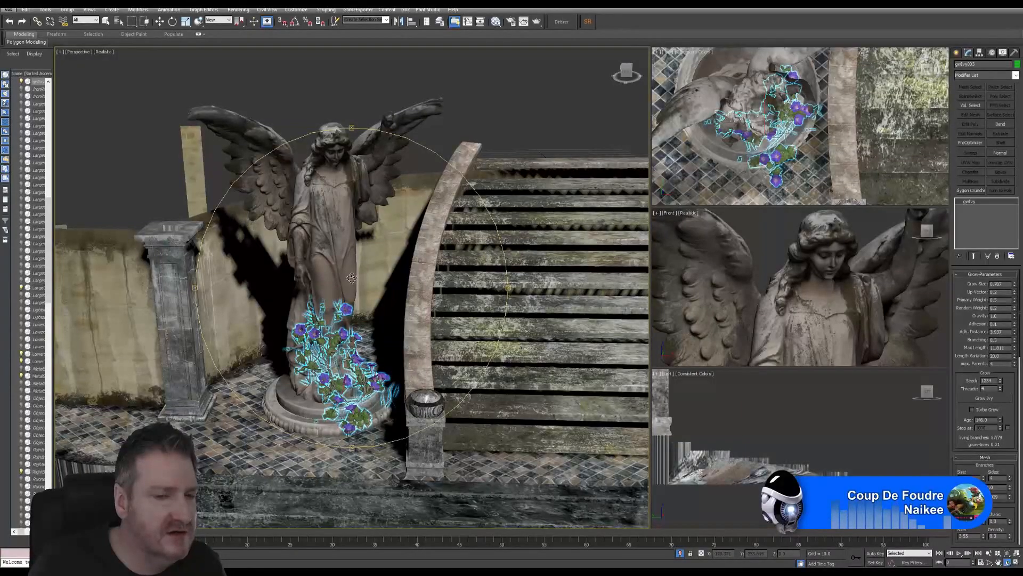
mouse_move(333, 327)
mouse_down()
mouse_move(337, 318)
mouse_move(351, 324)
mouse_move(321, 328)
mouse_up()
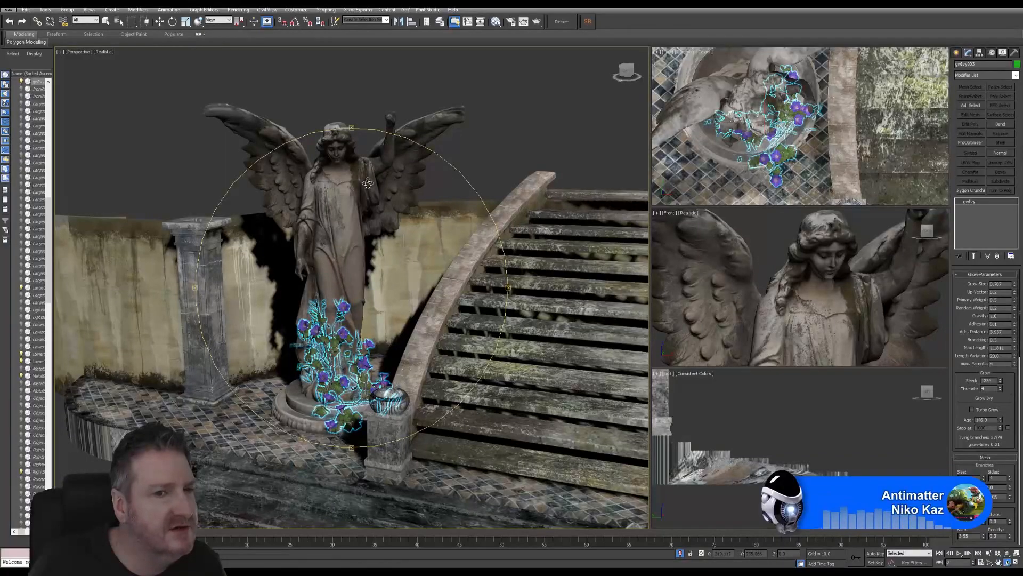
drag(356, 281, 385, 285)
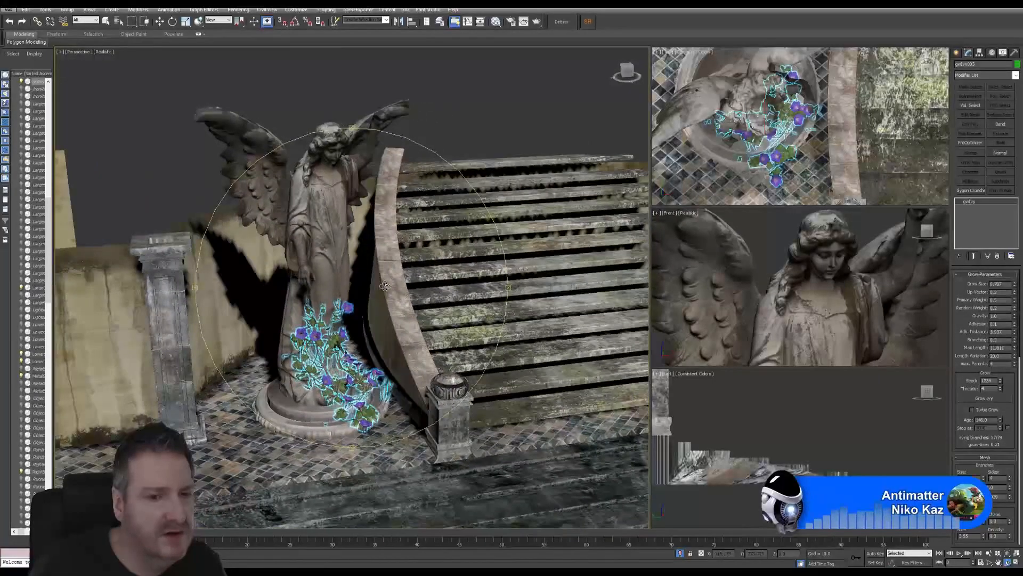
click(958, 55)
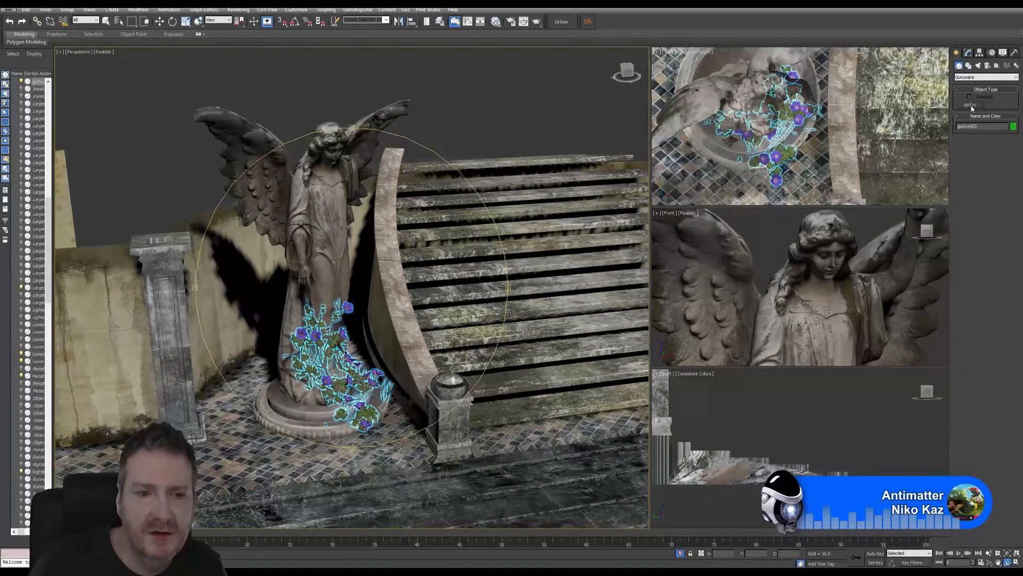
click(106, 21)
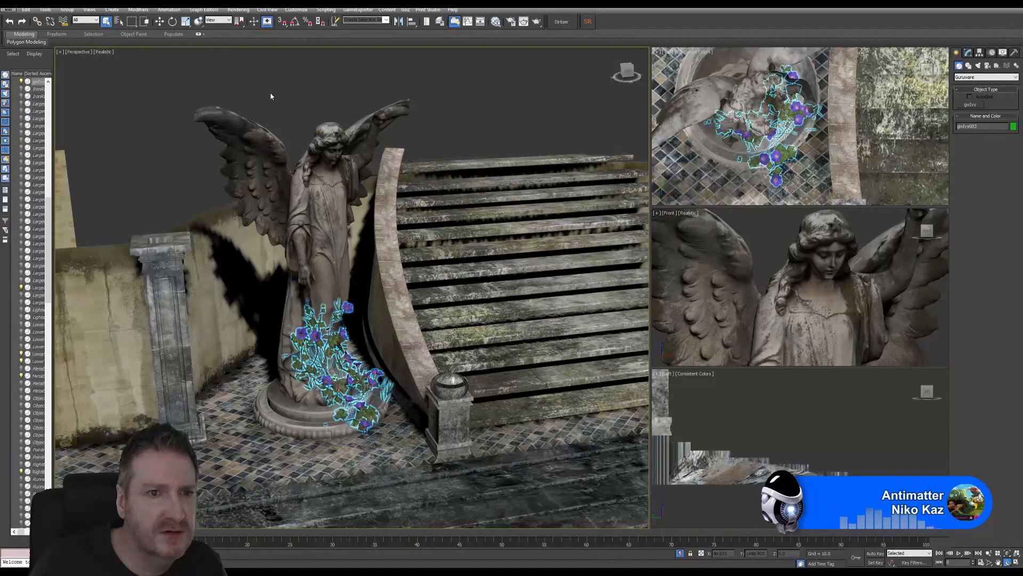
Step: Select the flowering ivy at the angel statue's base and reset its growth age to 0
click(270, 97)
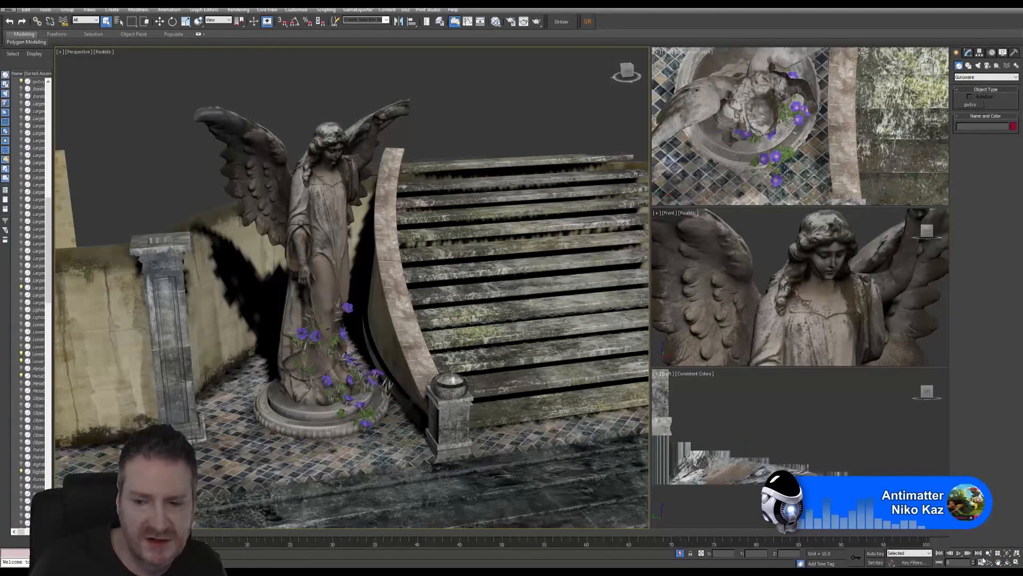
alt+middle_drag(310, 307, 322, 340)
scroll(305, 337, up, 5)
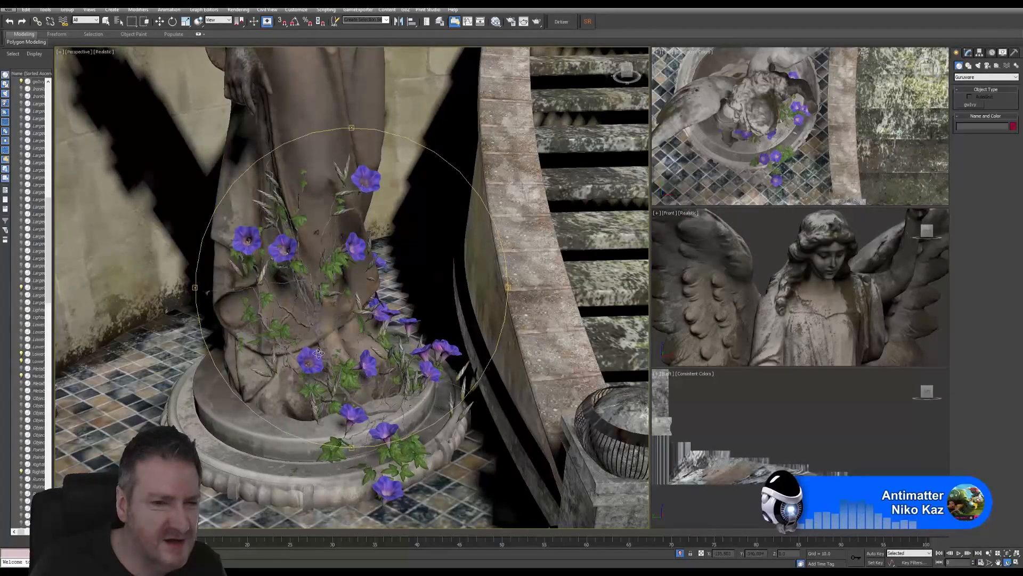
click(106, 21)
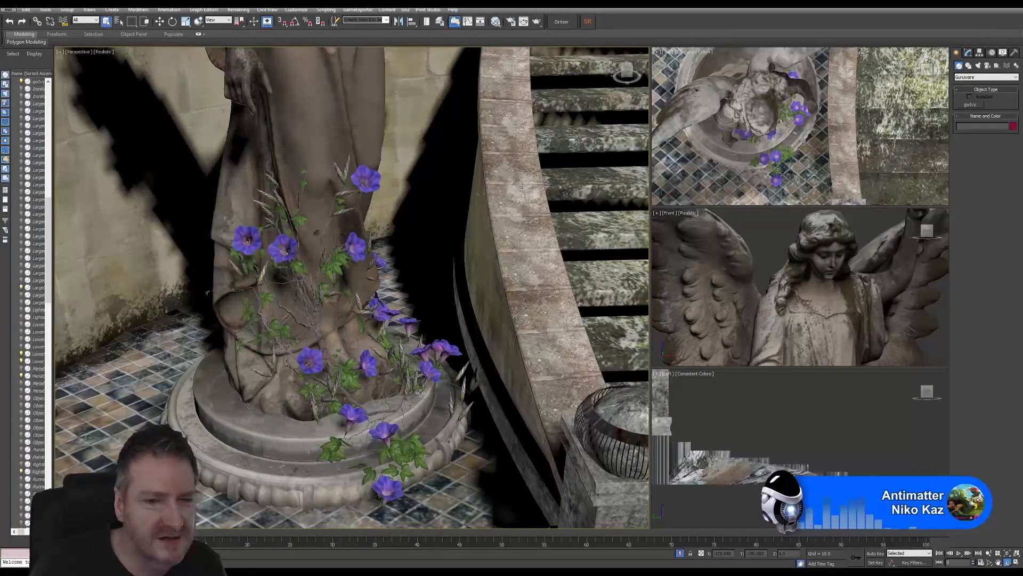
click(357, 409)
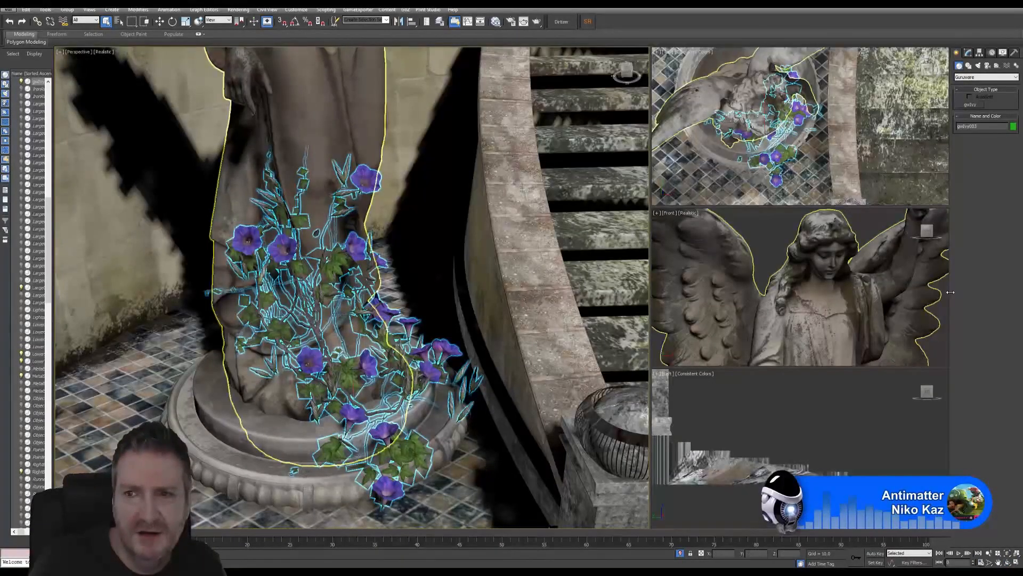
click(968, 56)
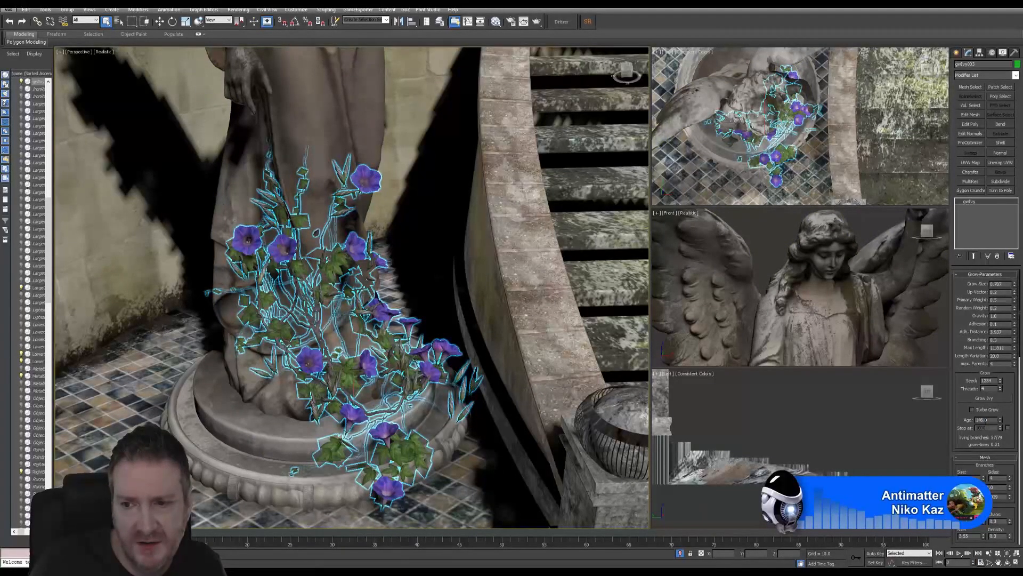
double_click(982, 420)
key(Return)
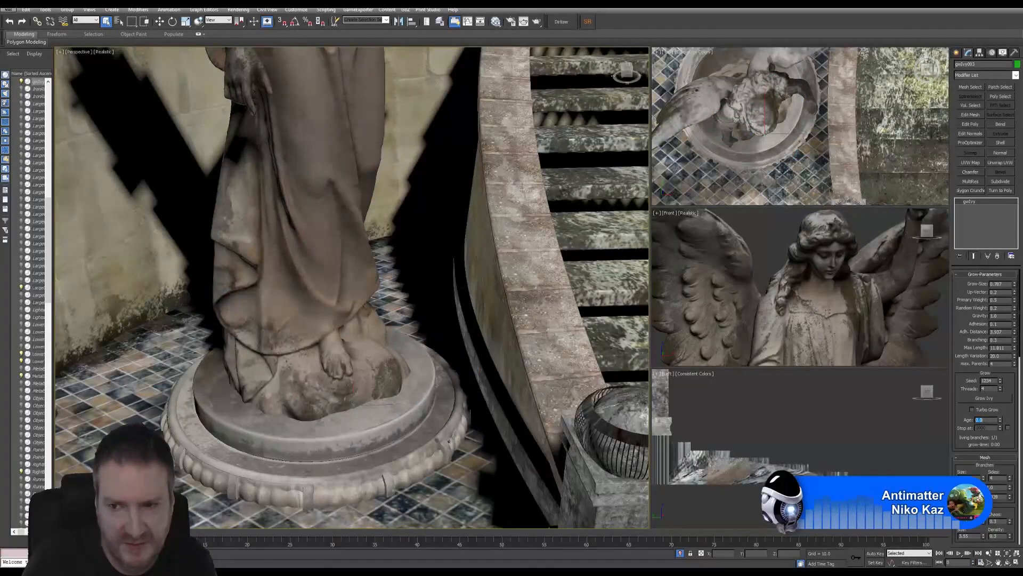
Step: Set the ivy's leaf density to 0.6 and regrow it around the statue, pausing once it climbs the lower robe
scroll(998, 472, down, 1)
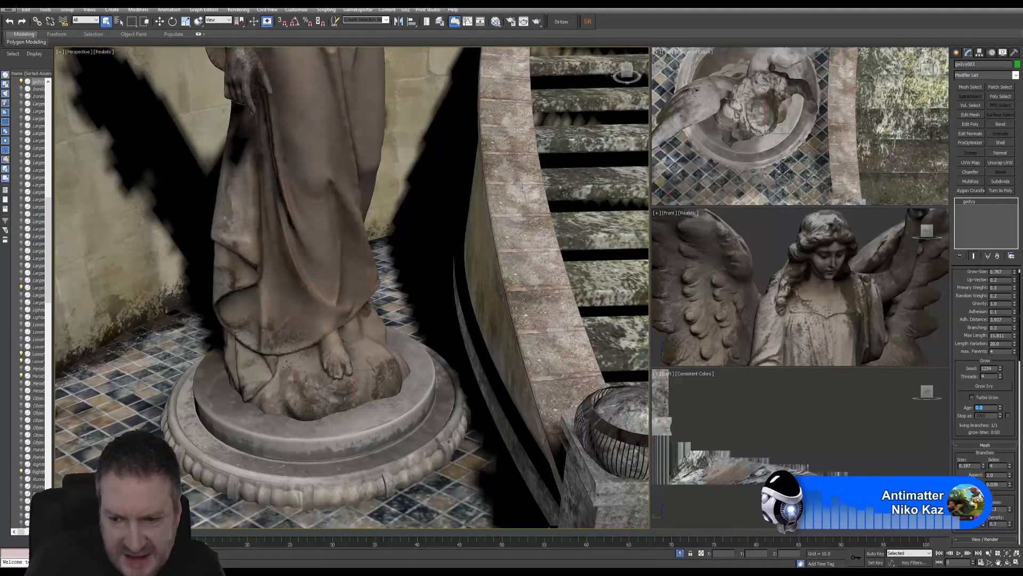
scroll(986, 373, down, 3)
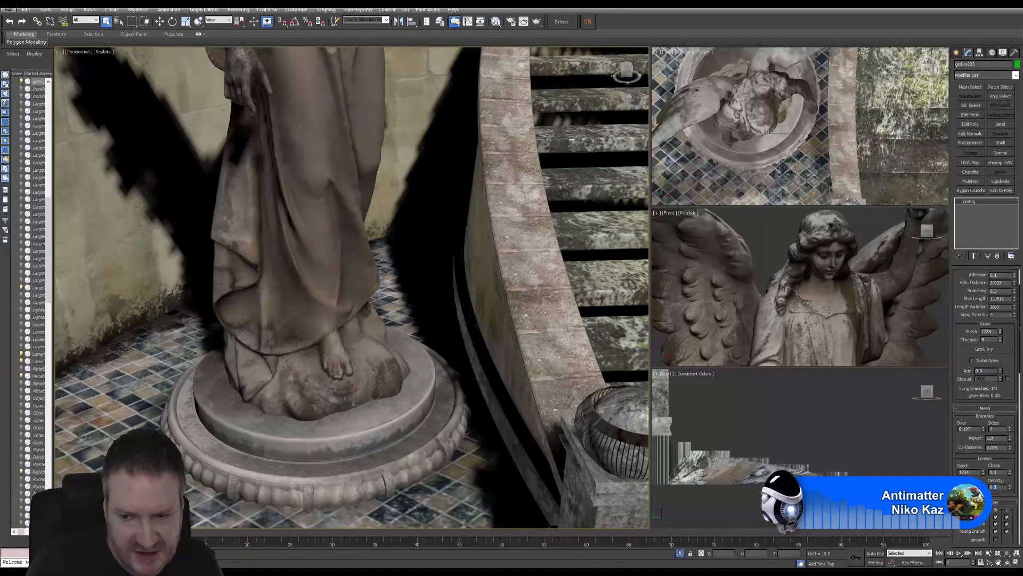
text(6)
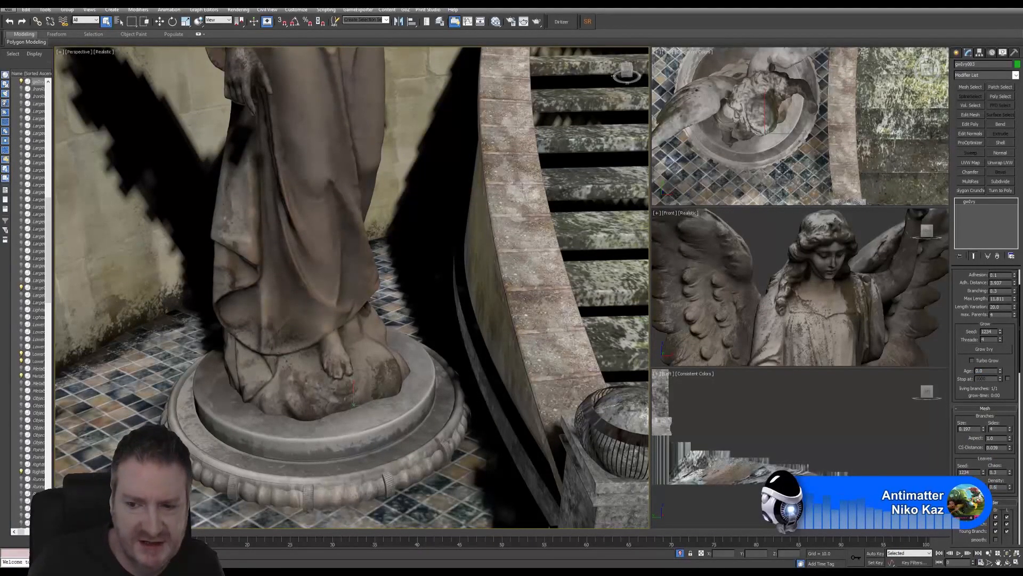
click(986, 347)
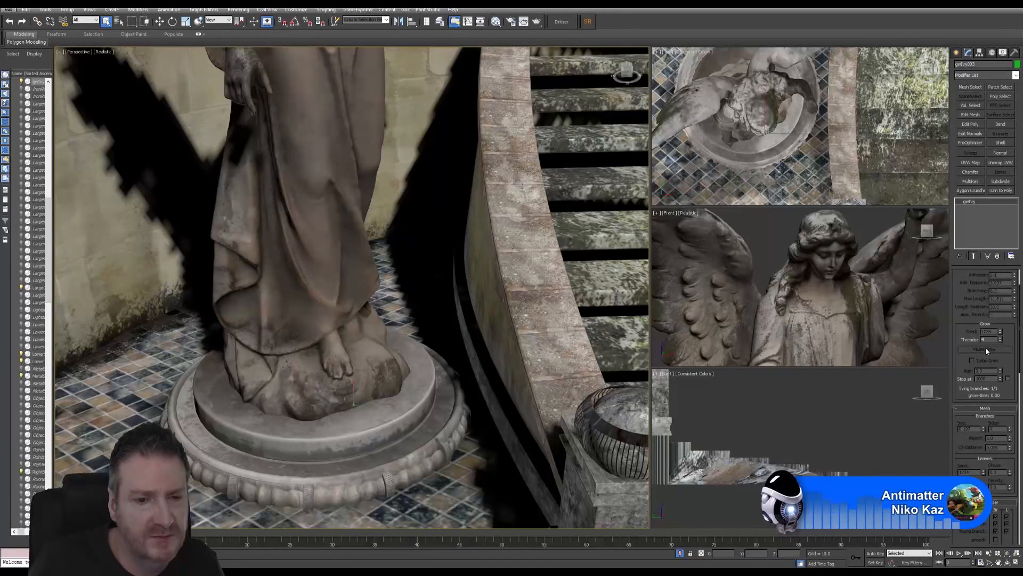
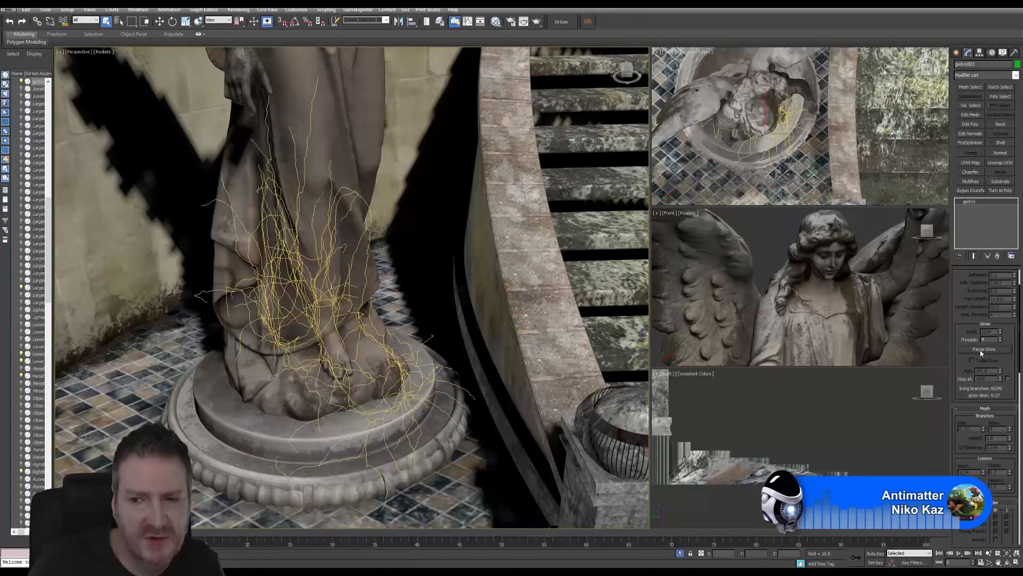
click(983, 349)
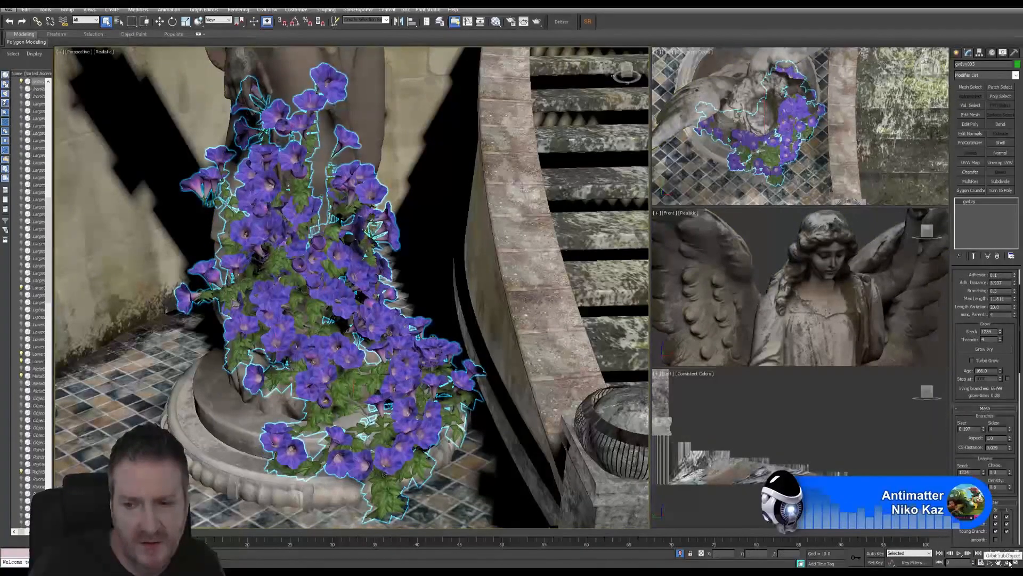
Step: Check the dense flower growth from near and far, and clear it by setting the ivy's age back to 0
click(1009, 563)
drag(294, 277, 350, 337)
scroll(361, 348, down, 5)
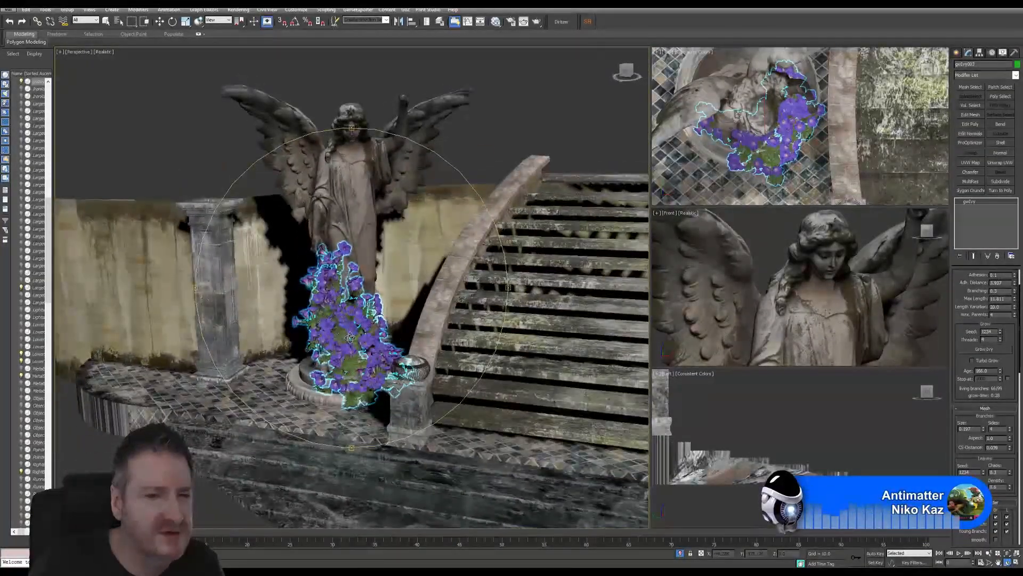
scroll(349, 337, up, 5)
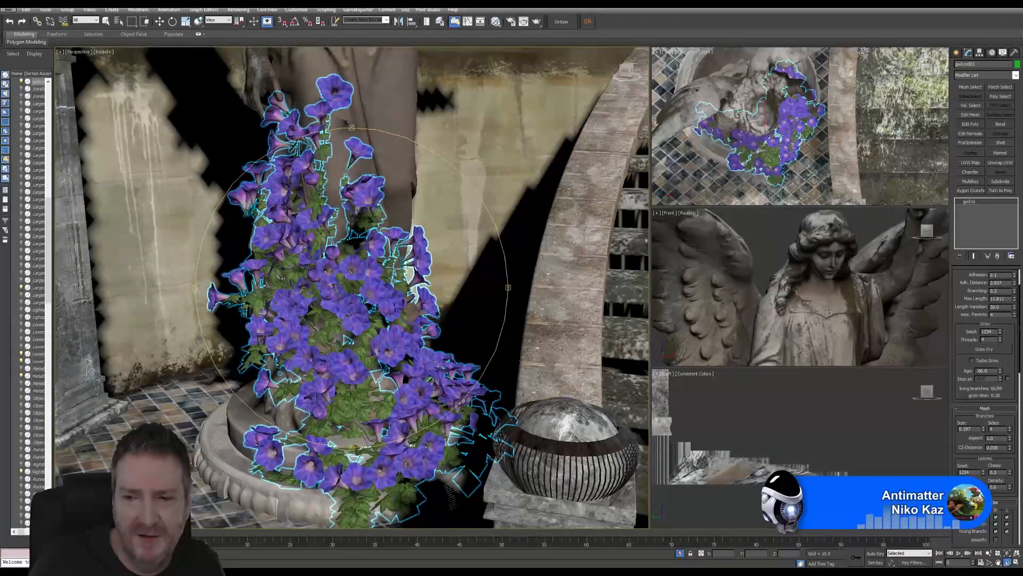
text(0)
key(Return)
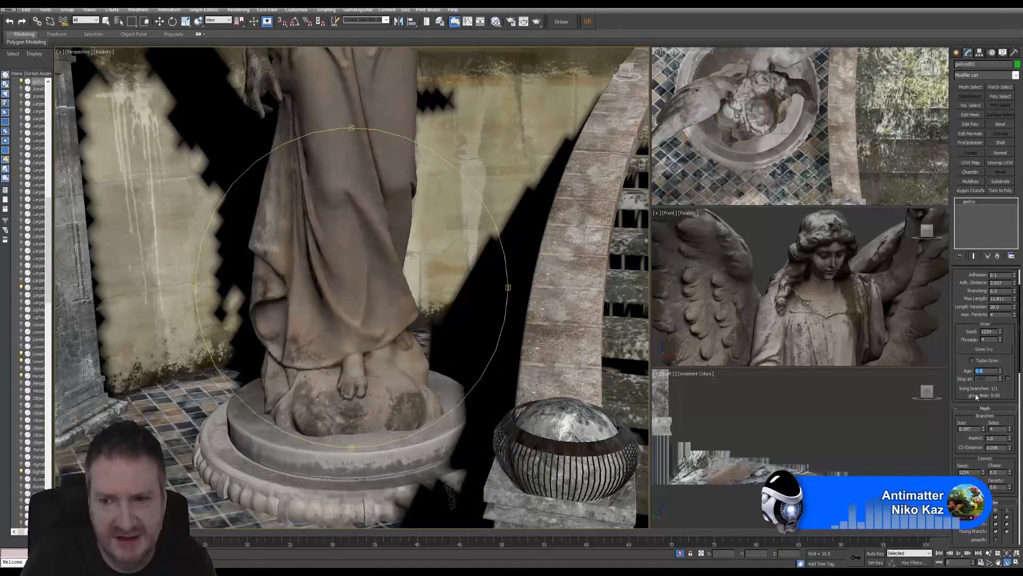
Step: Set the Leaf 2 texture value to 10 for both the main branch and the old branch
scroll(994, 429, down, 2)
scroll(994, 429, down, 5)
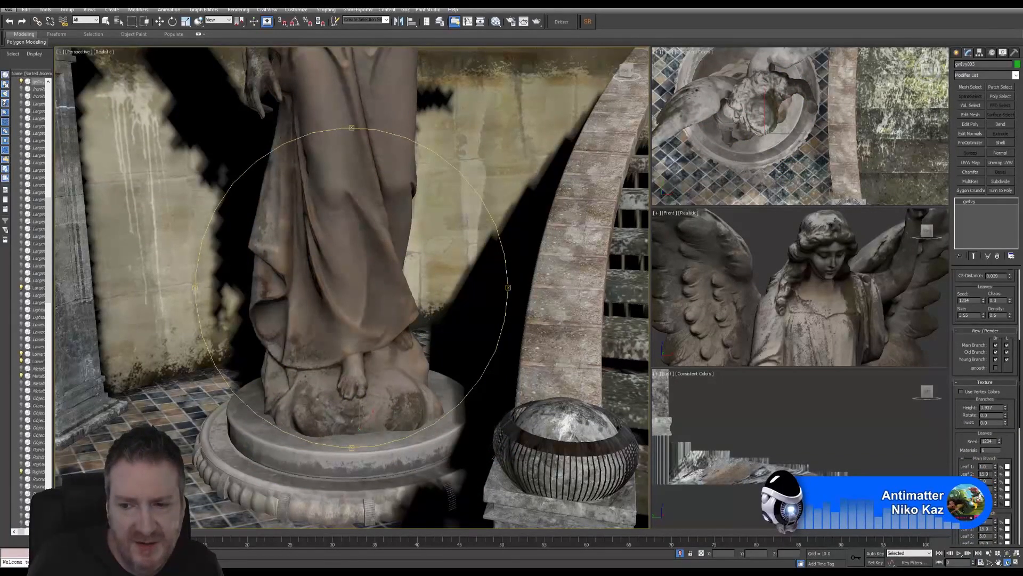
scroll(988, 465, down, 2)
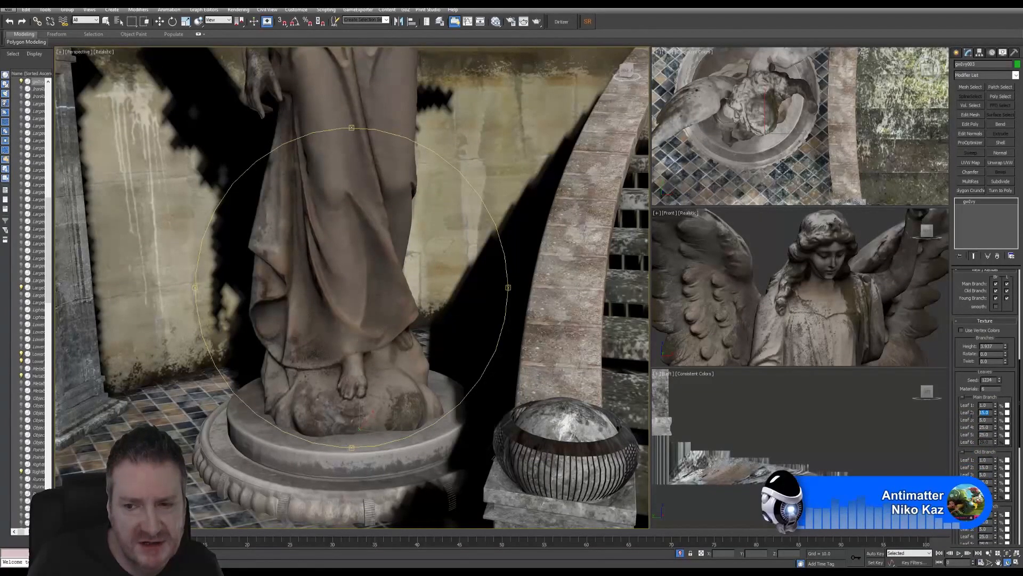
text(1)
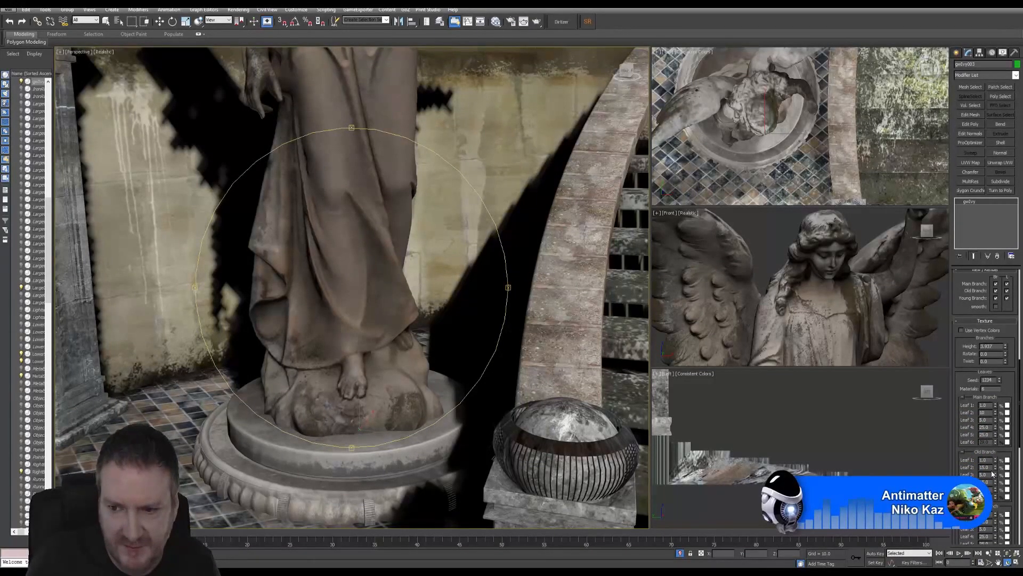
text(1)
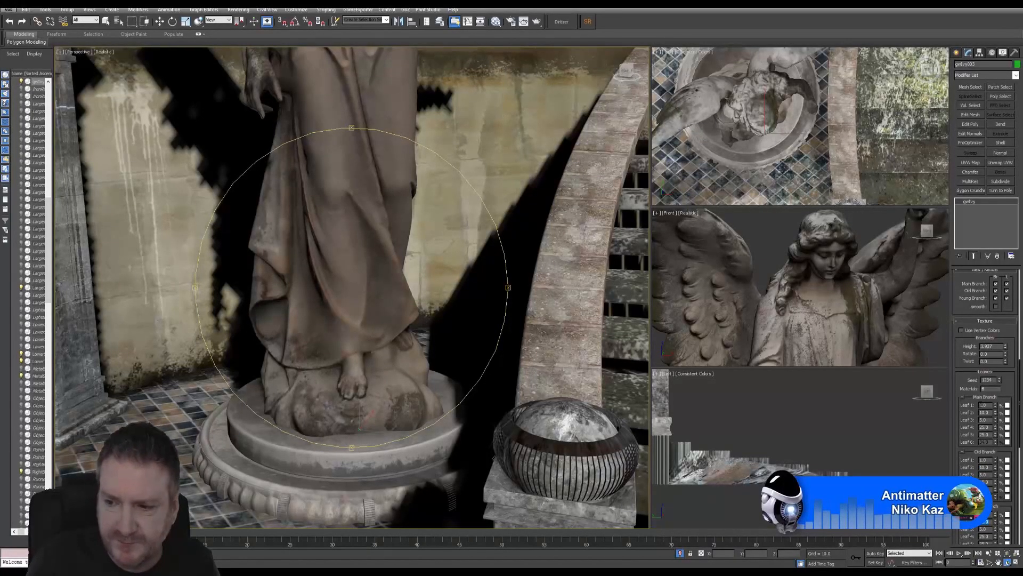
Step: Grow the ivy again with the new leaf distribution and pause it once it covers the statue's lower robe
scroll(993, 347, up, 6)
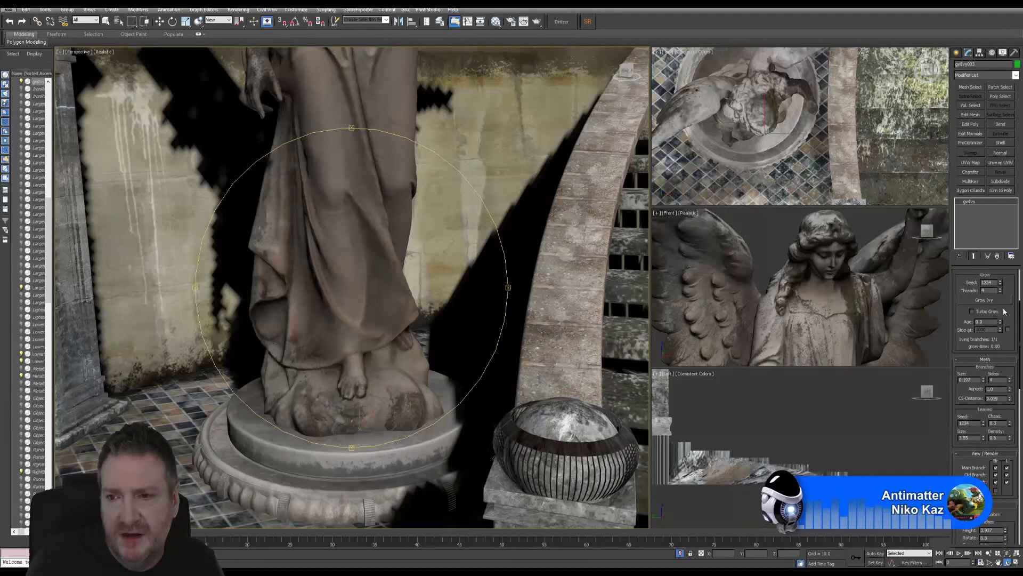
scroll(393, 291, down, 2)
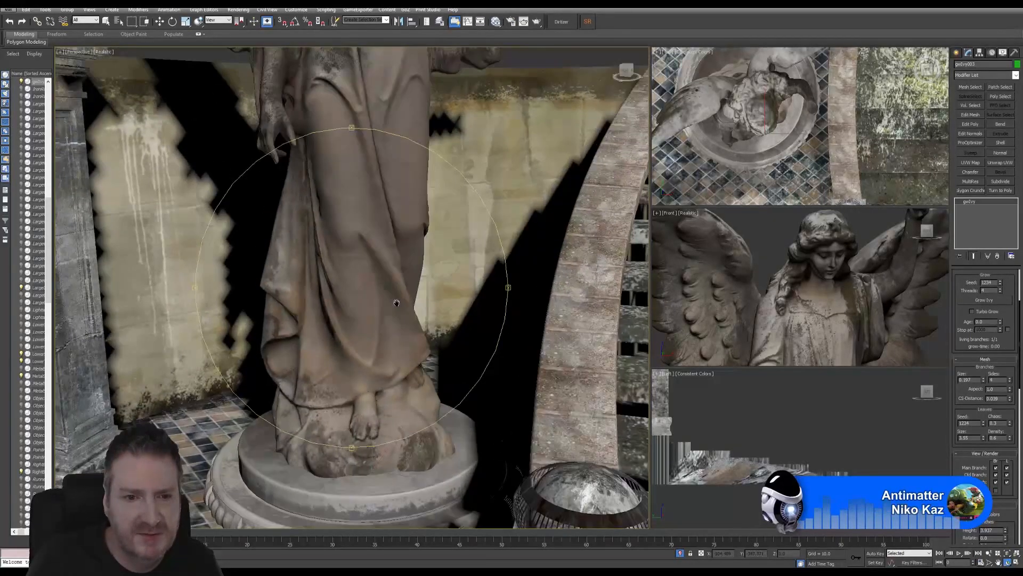
scroll(396, 304, down, 4)
alt+middle_drag(396, 305, 478, 306)
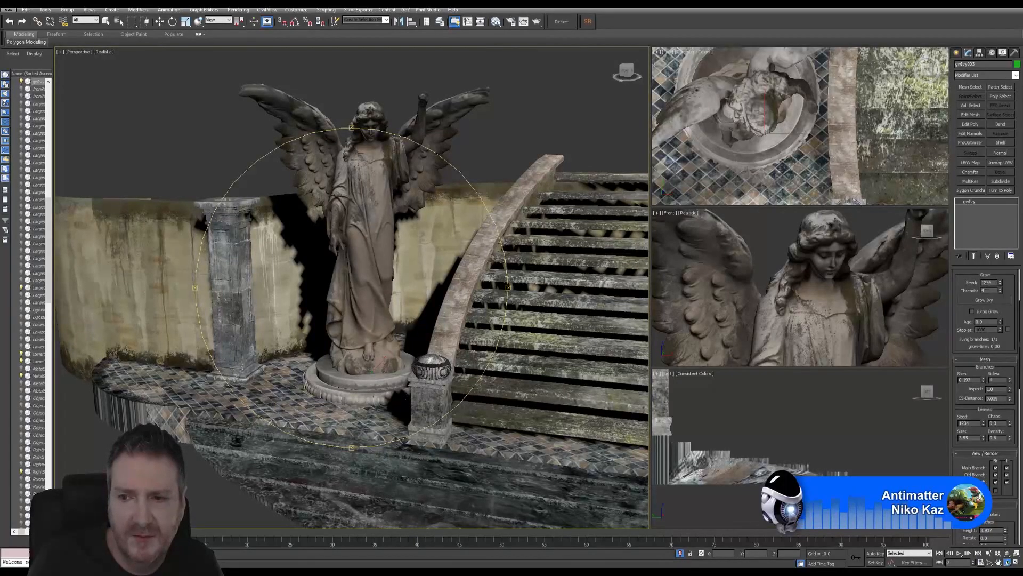
click(984, 300)
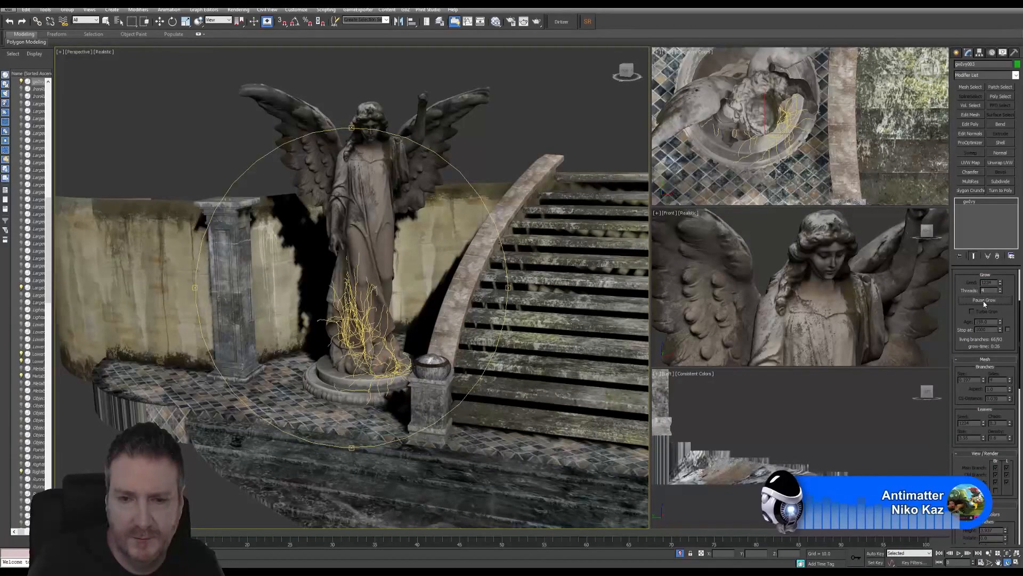
click(984, 300)
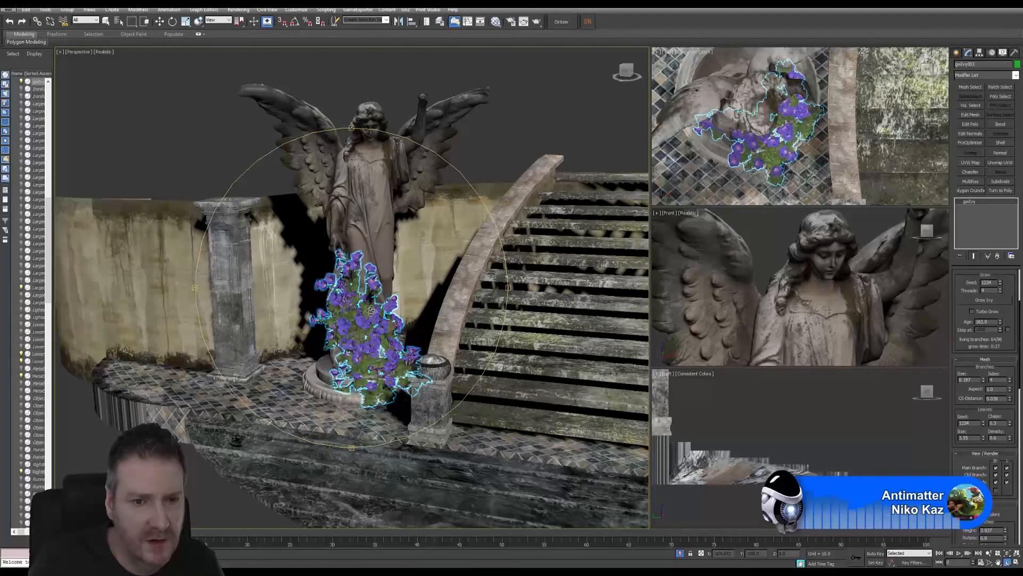
Step: Examine the flowering ivy's coverage on the statue and its surroundings up close and from several angles
drag(365, 307, 342, 320)
scroll(369, 331, up, 5)
drag(404, 323, 373, 344)
scroll(394, 346, down, 5)
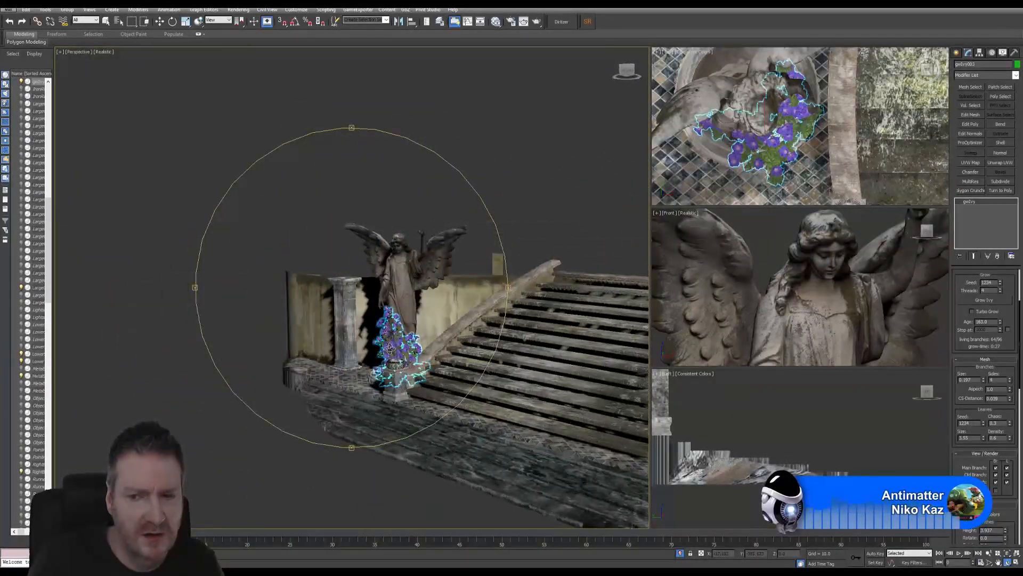
drag(391, 350, 407, 365)
scroll(414, 356, up, 4)
scroll(407, 365, down, 2)
scroll(435, 367, down, 5)
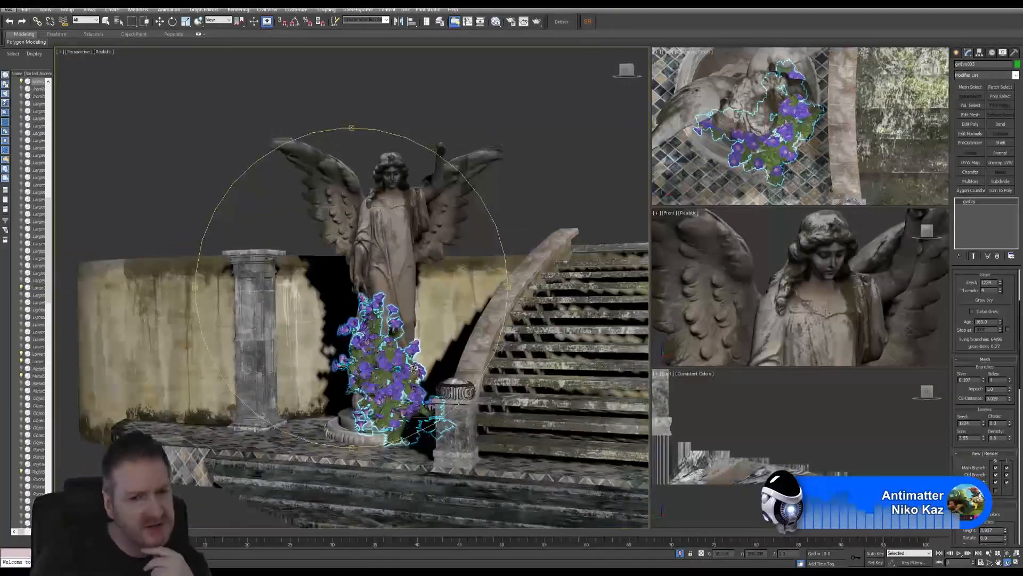
drag(414, 367, 437, 364)
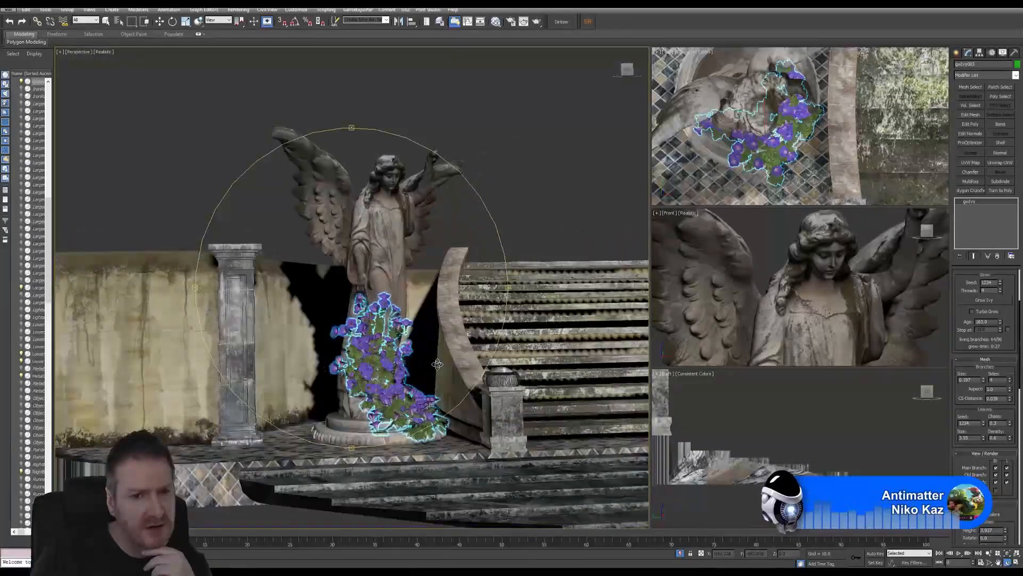
alt+middle_drag(460, 365, 399, 367)
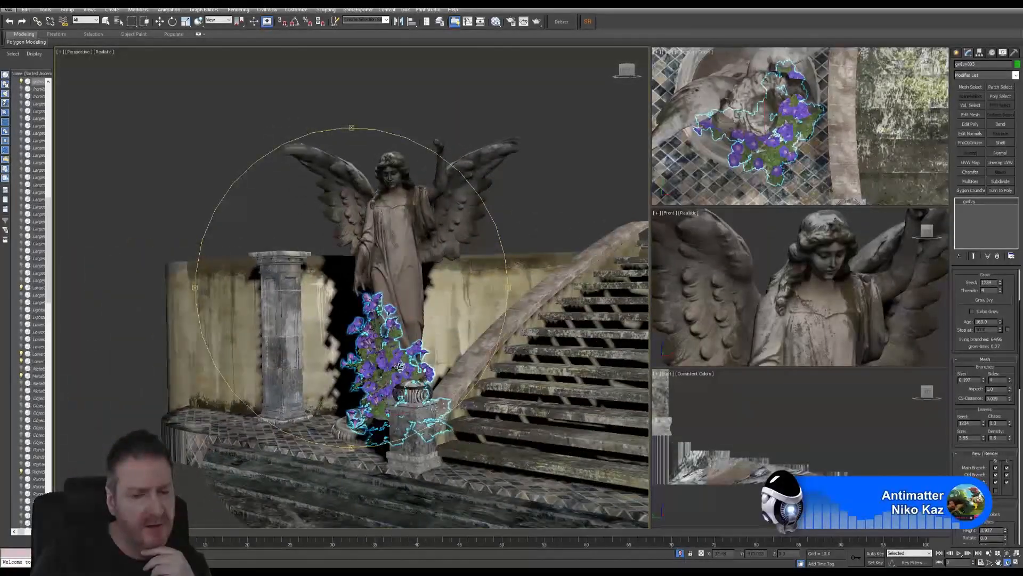
alt+middle_drag(409, 314, 417, 307)
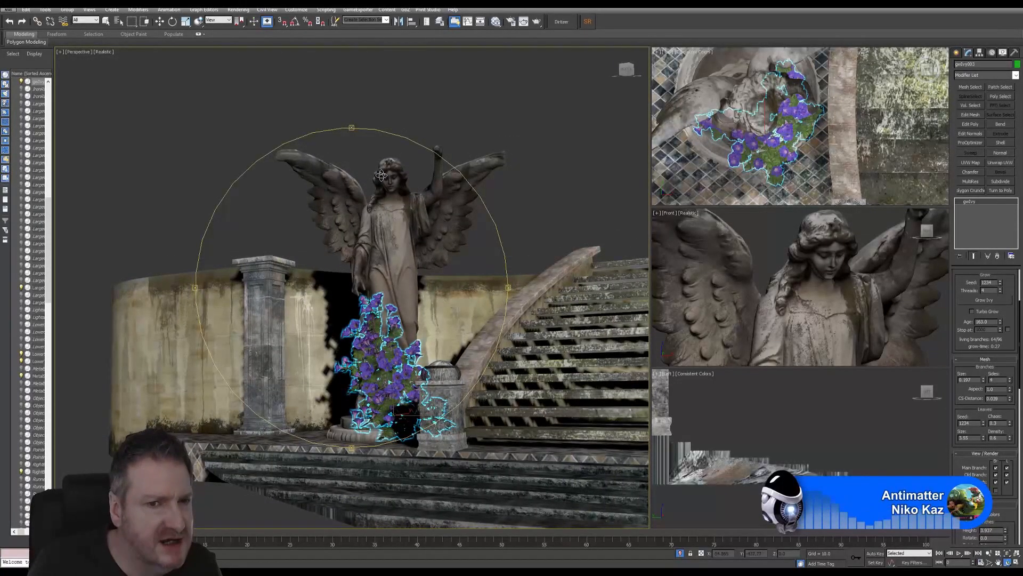
alt+middle_drag(398, 228, 455, 238)
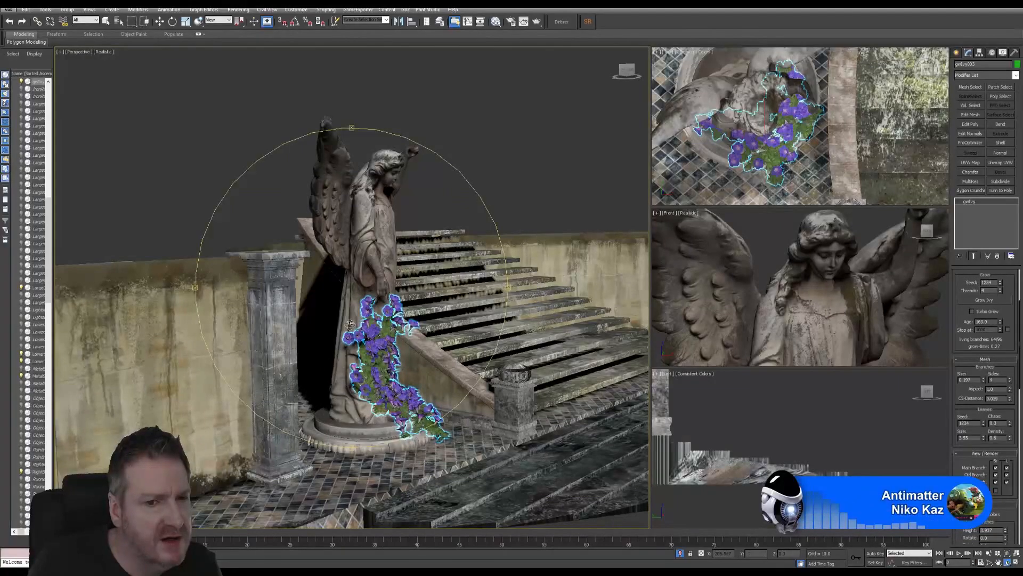
alt+middle_drag(390, 337, 205, 80)
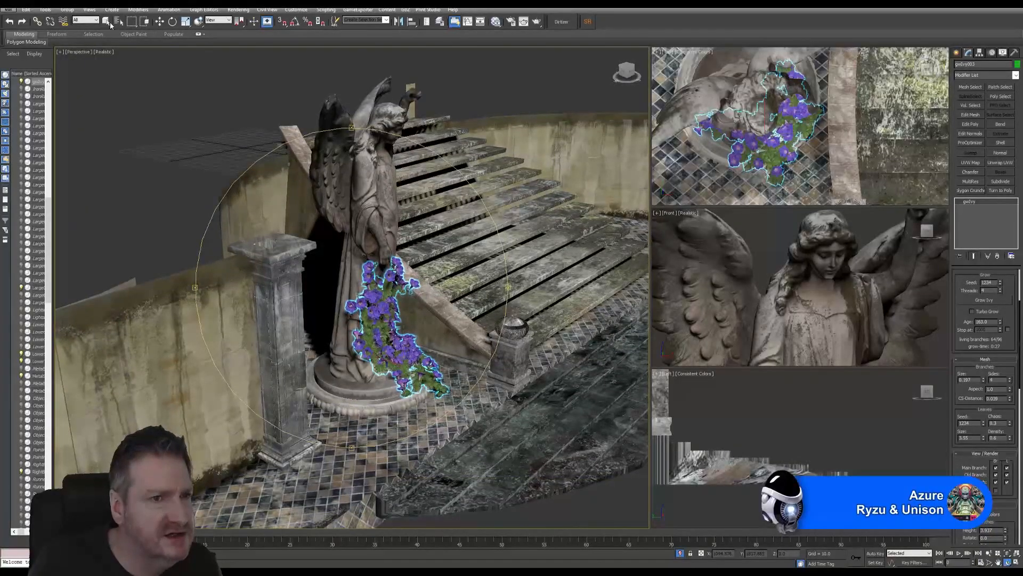
Step: Deselect the grown ivy and add a new gwIvy object at the angel statue's pedestal
click(107, 21)
alt+middle_drag(380, 343, 442, 326)
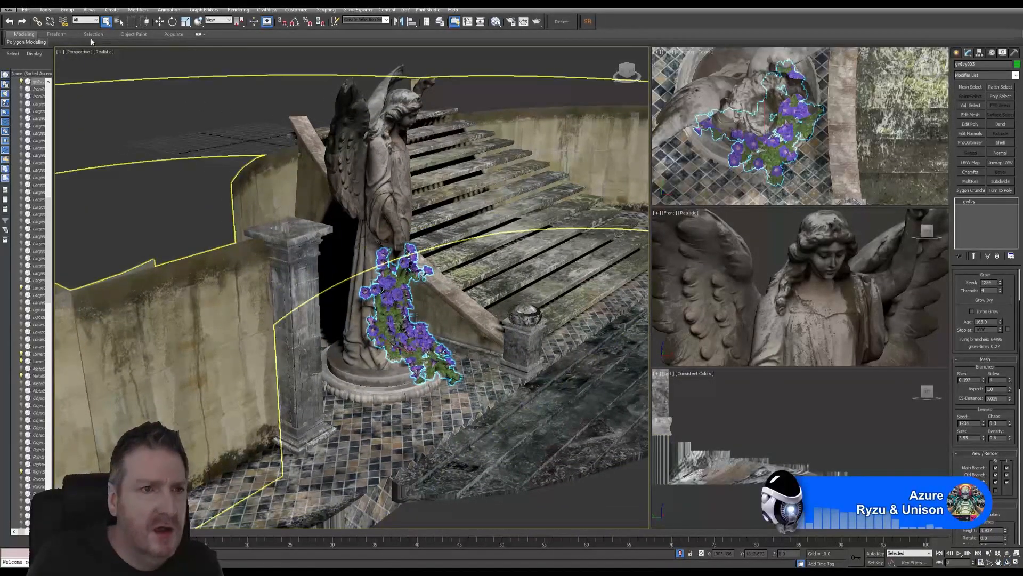
click(172, 60)
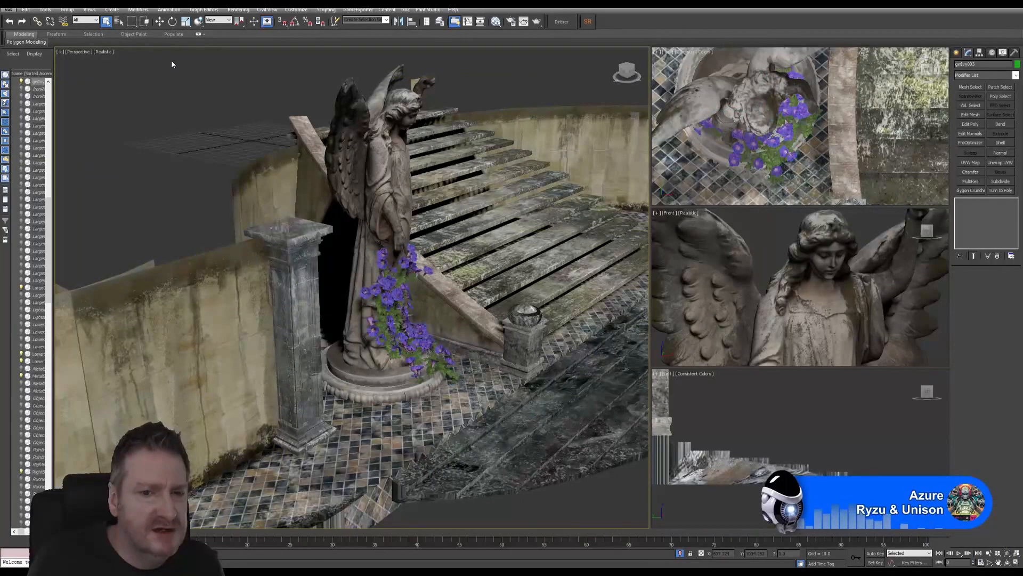
click(956, 54)
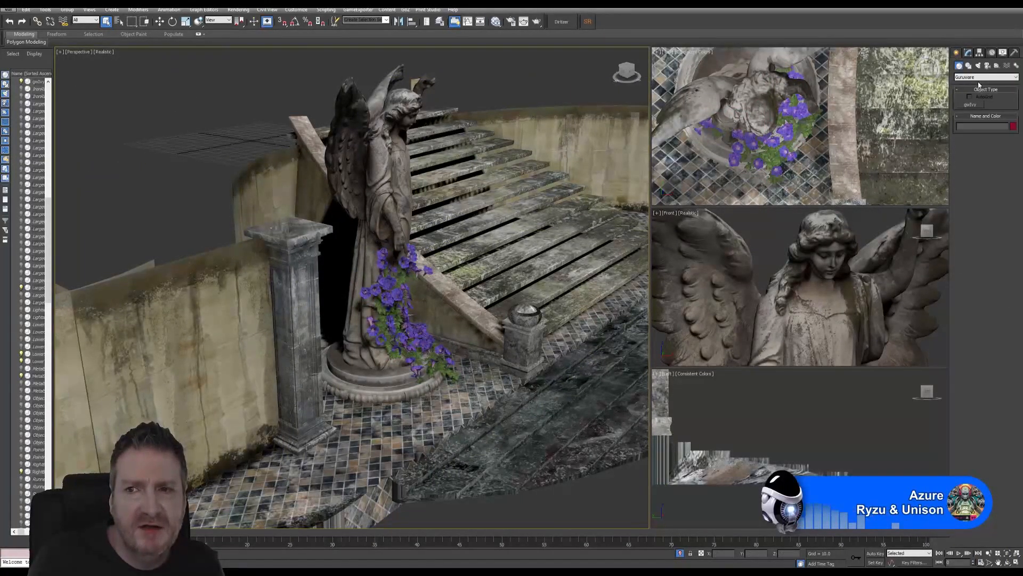
click(969, 106)
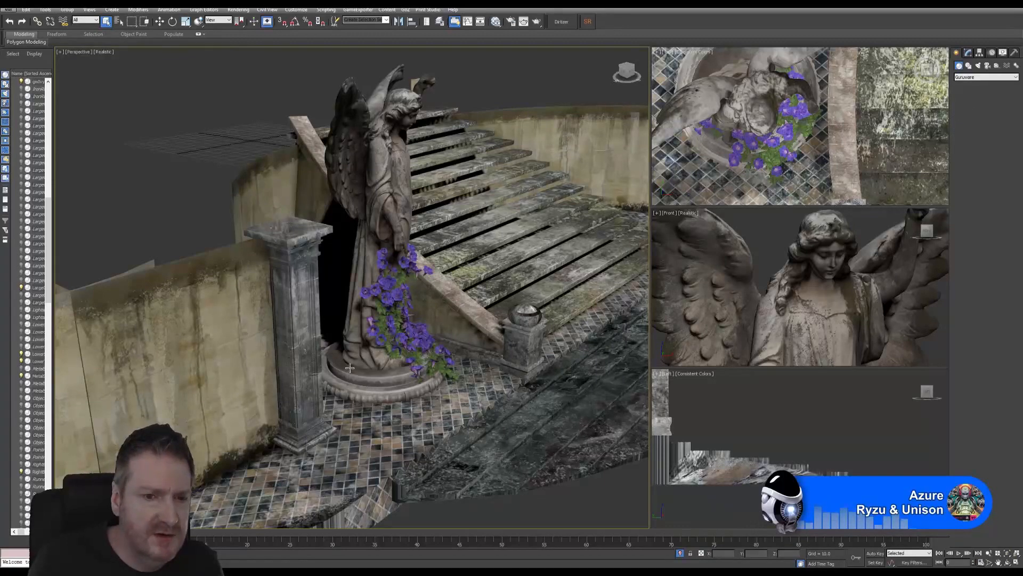
Step: Move the new ivy's start point in the Top view to the area behind the statue, inside the pedestal's round rim
click(160, 21)
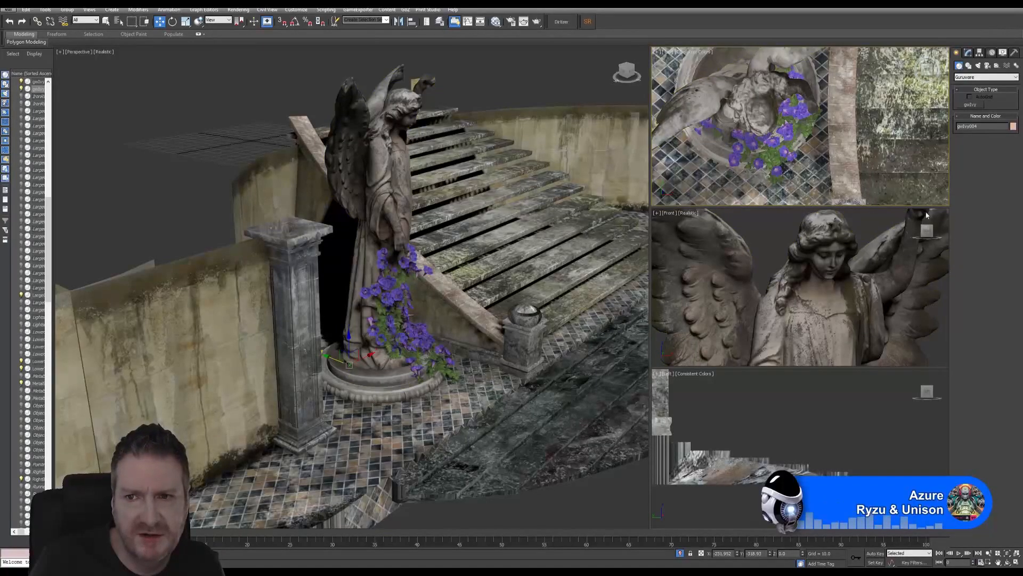
click(1017, 562)
middle_drag(354, 320, 424, 408)
scroll(426, 394, down, 7)
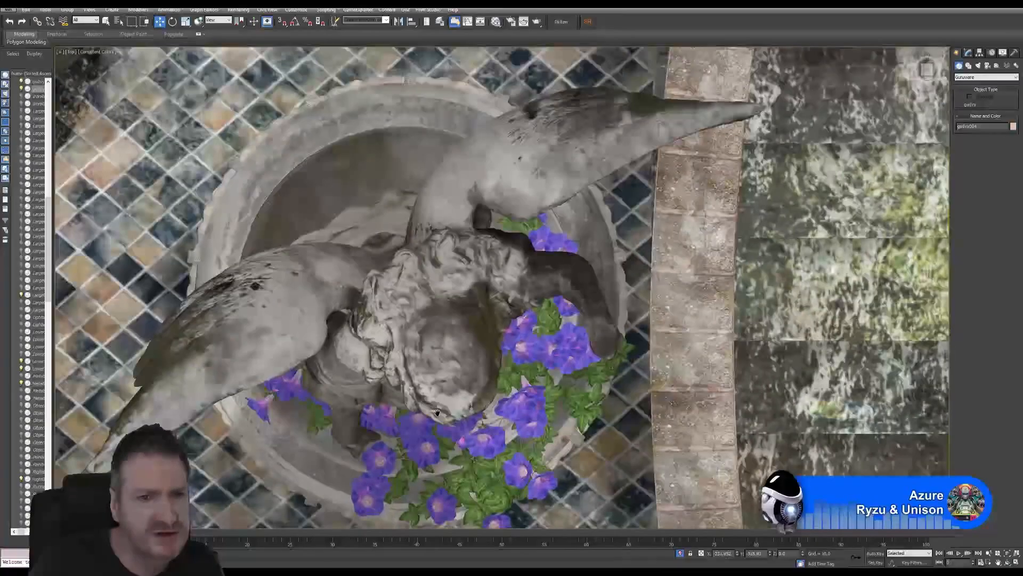
scroll(432, 360, down, 3)
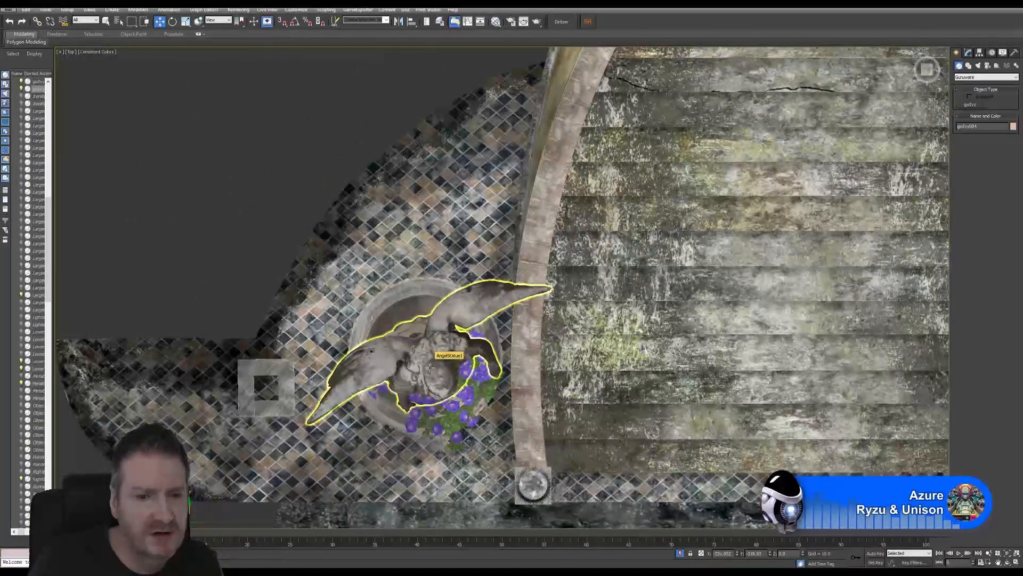
middle_drag(211, 447, 208, 403)
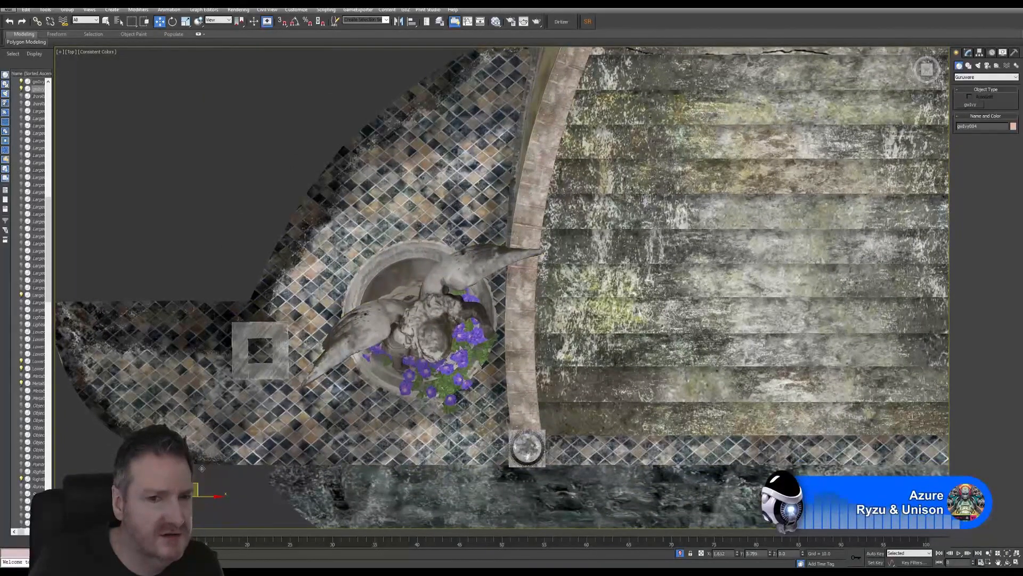
drag(202, 468, 387, 281)
scroll(378, 284, up, 6)
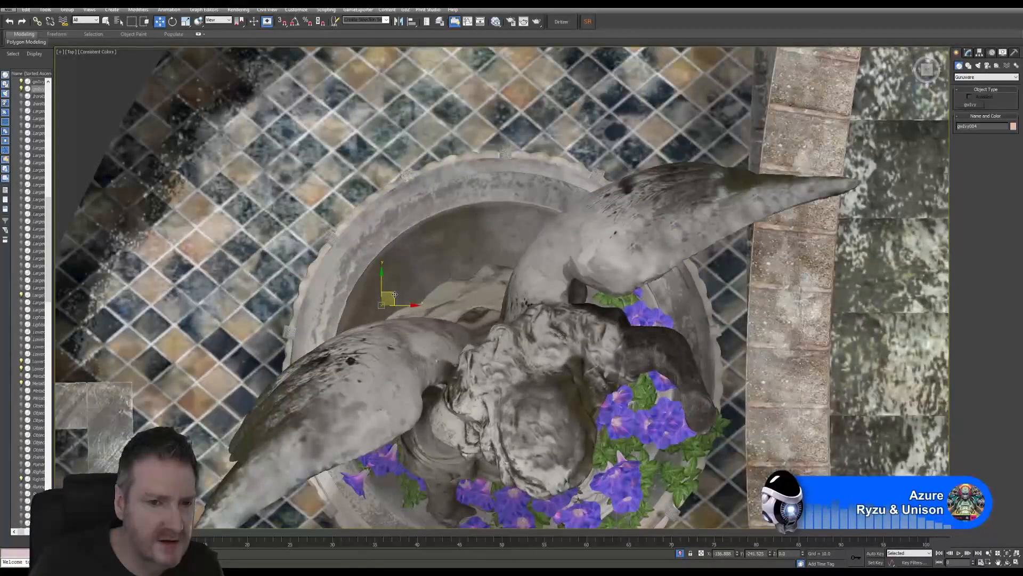
drag(394, 294, 395, 302)
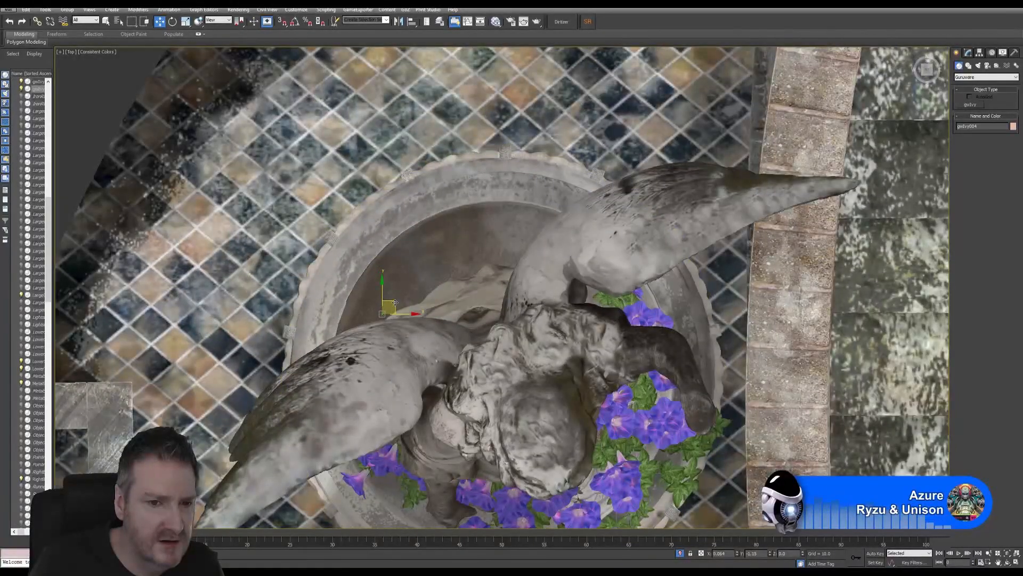
click(1016, 562)
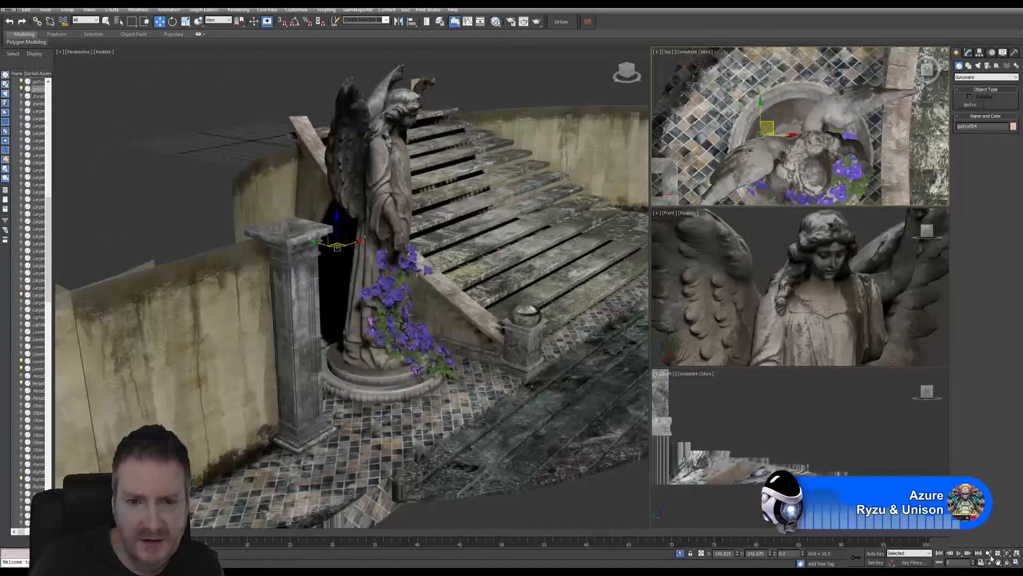
Step: Lower the new ivy's start point onto the surface of the statue's pedestal
middle_drag(349, 288, 352, 289)
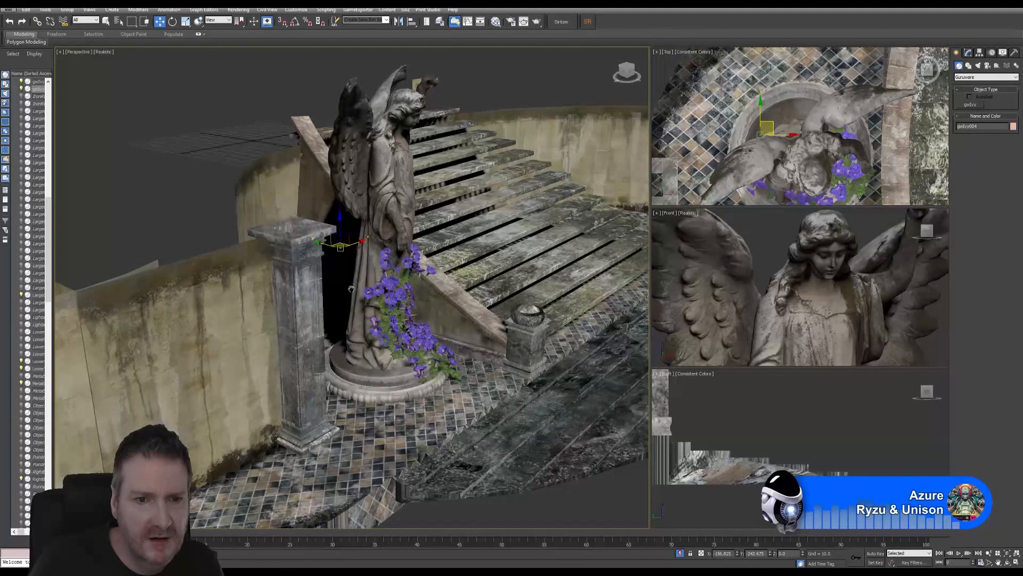
drag(337, 221, 358, 340)
scroll(355, 358, up, 5)
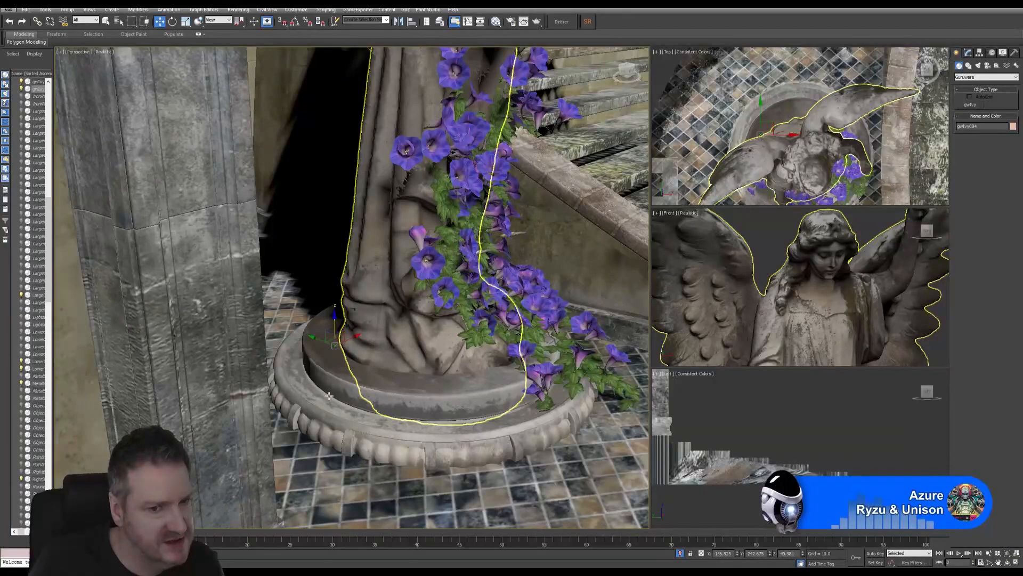
alt+middle_drag(365, 264, 354, 288)
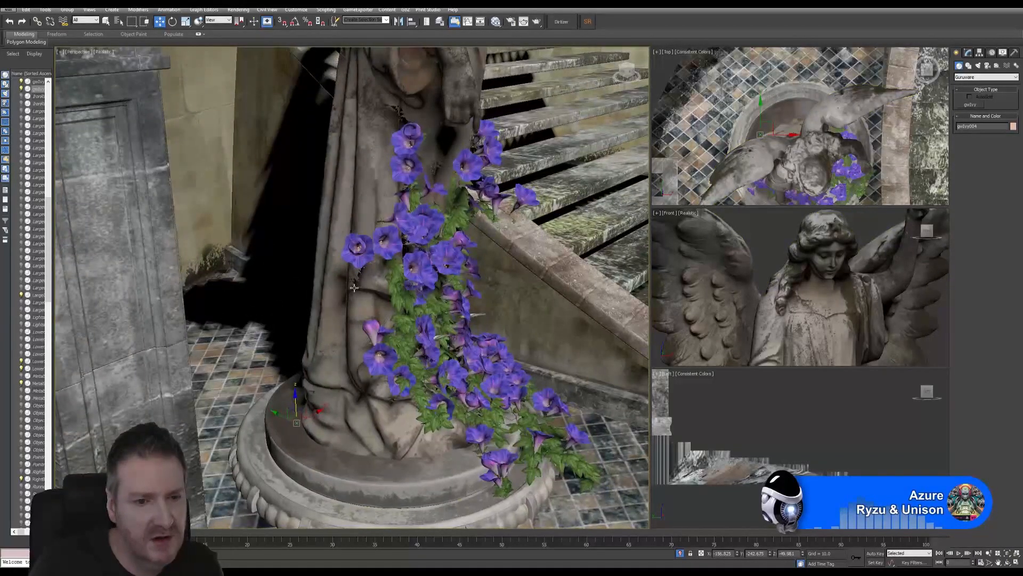
Step: Shift the ivy's start point closer to the foot of the statue's robe and check its placement from several angles
click(1007, 562)
drag(362, 421, 323, 424)
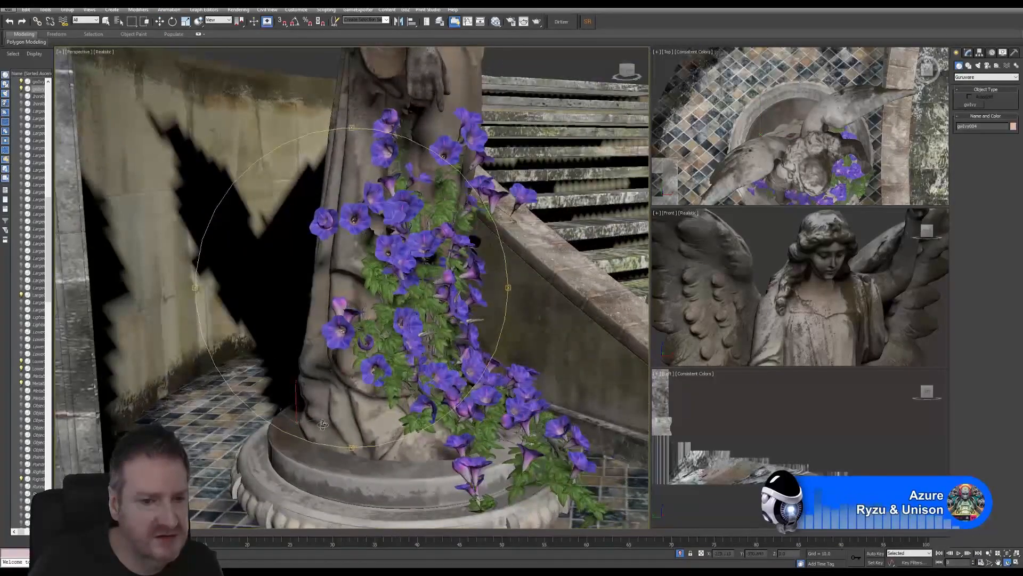
drag(337, 368, 357, 388)
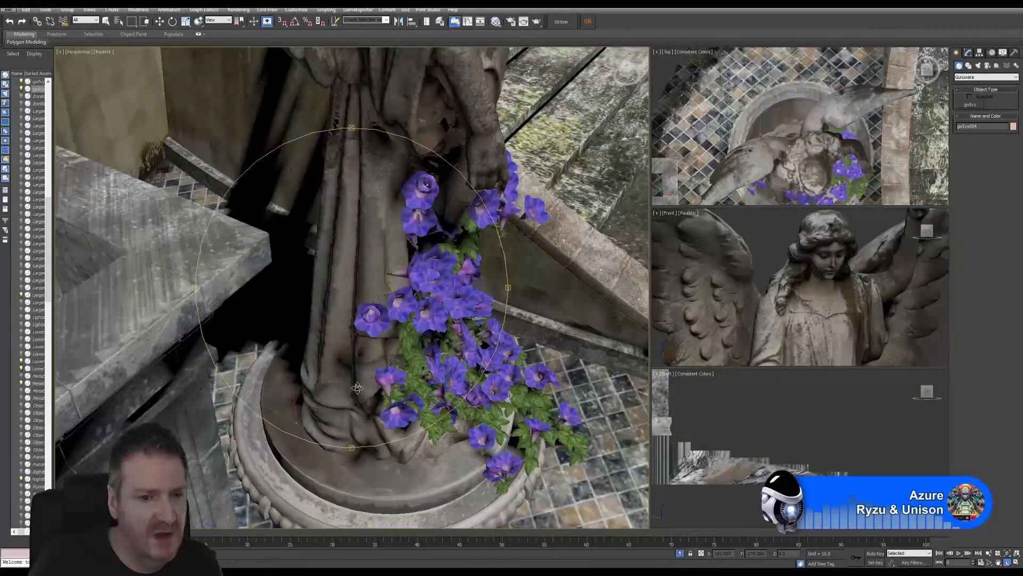
click(159, 22)
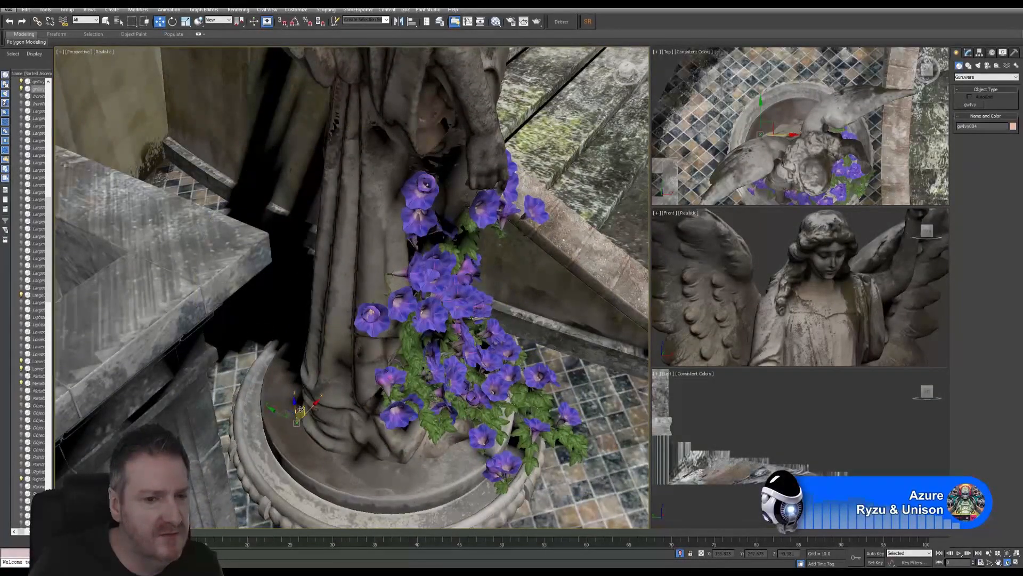
drag(300, 410, 320, 442)
click(1009, 563)
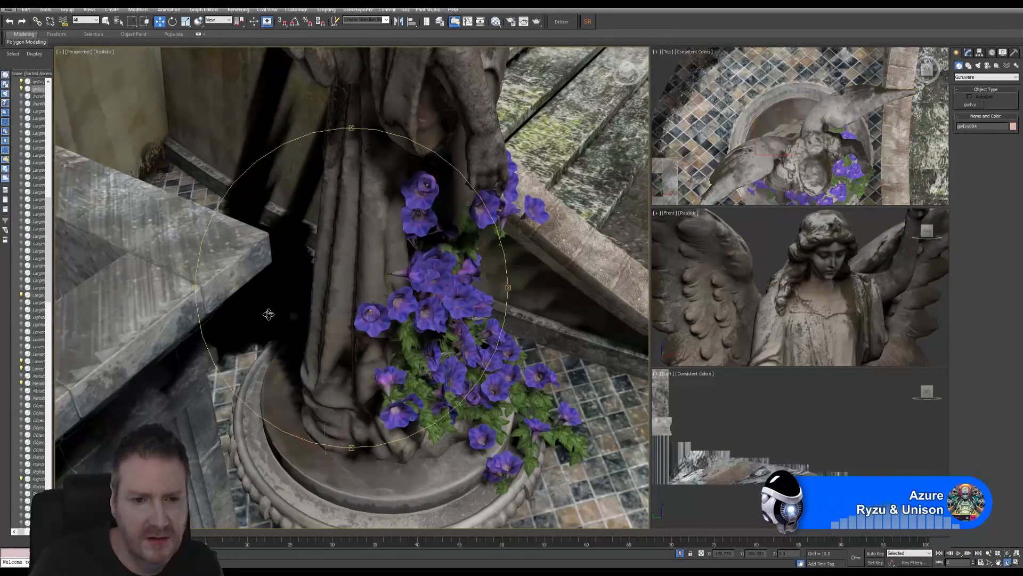
drag(415, 392, 343, 381)
scroll(313, 332, down, 5)
scroll(342, 365, up, 5)
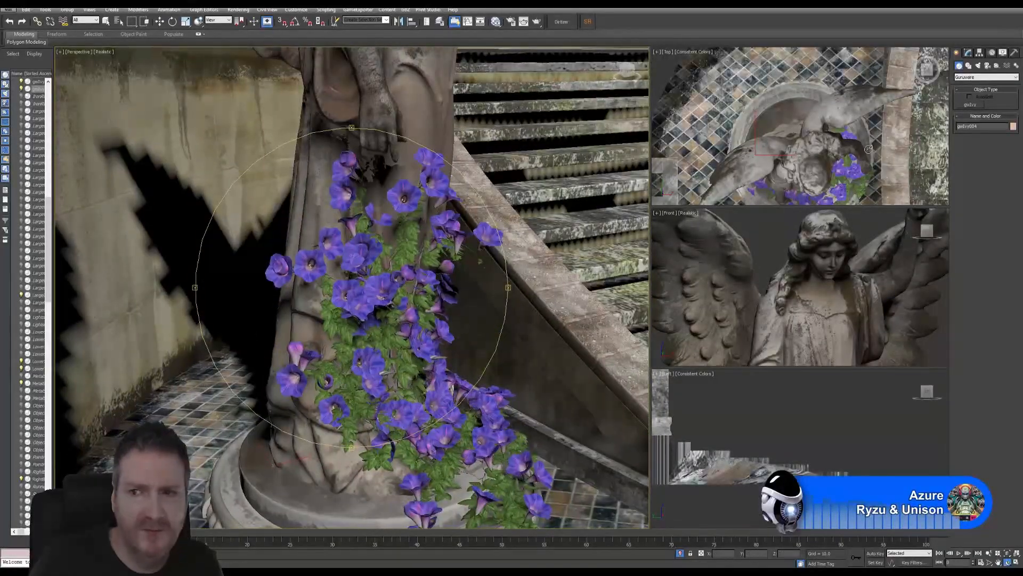
Step: Open the new ivy's parameters and assign the FlowerBud model as leaf mesh 1
click(968, 53)
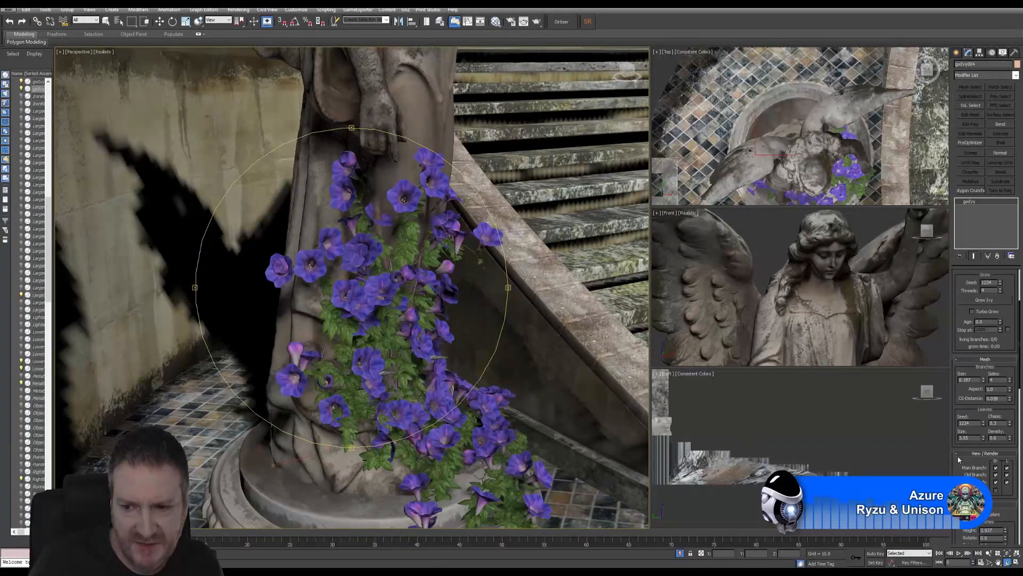
scroll(962, 465, down, 5)
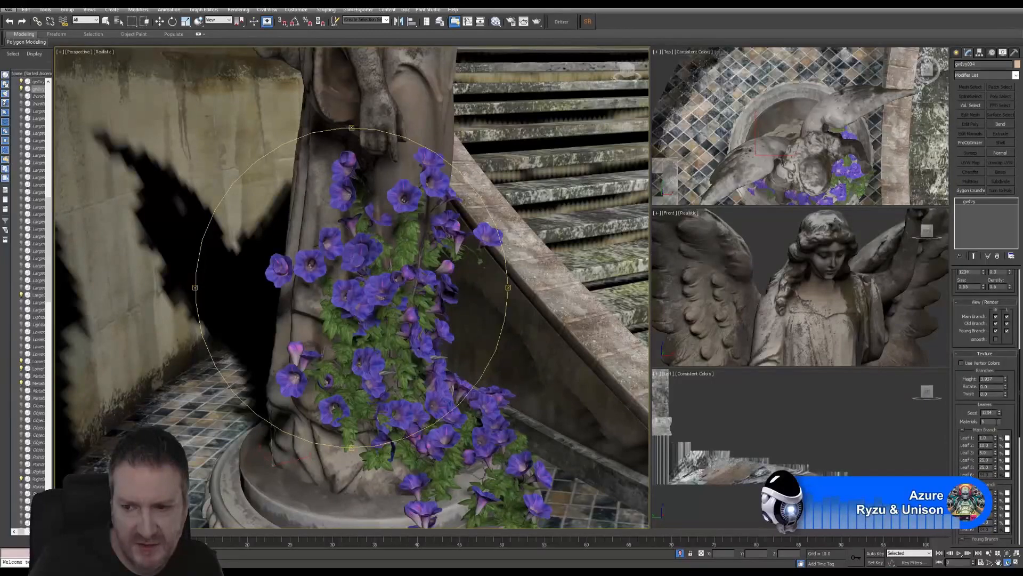
scroll(998, 471, down, 6)
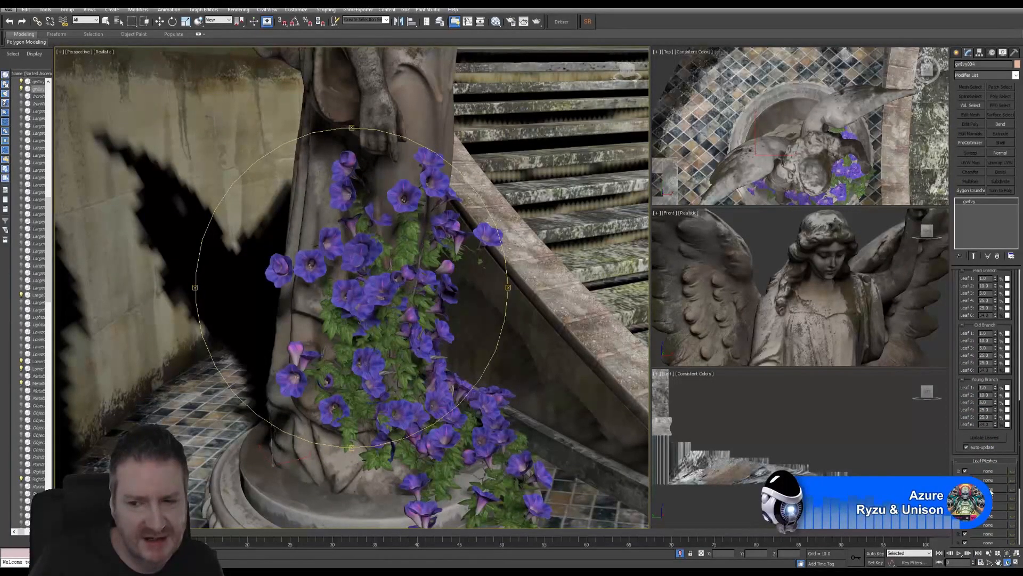
middle_drag(526, 347, 469, 373)
scroll(496, 426, down, 5)
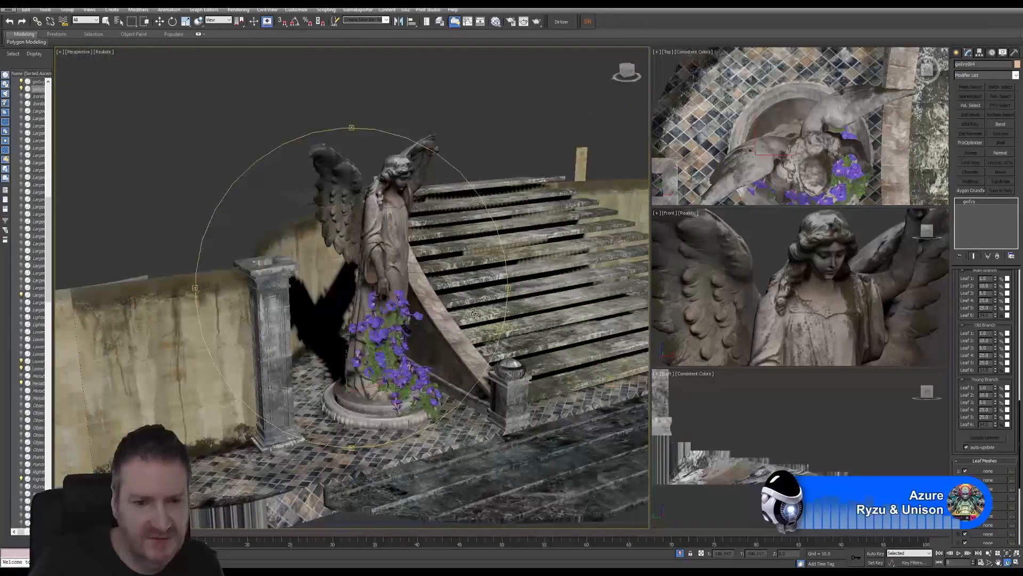
middle_drag(474, 318, 186, 290)
scroll(524, 372, up, 7)
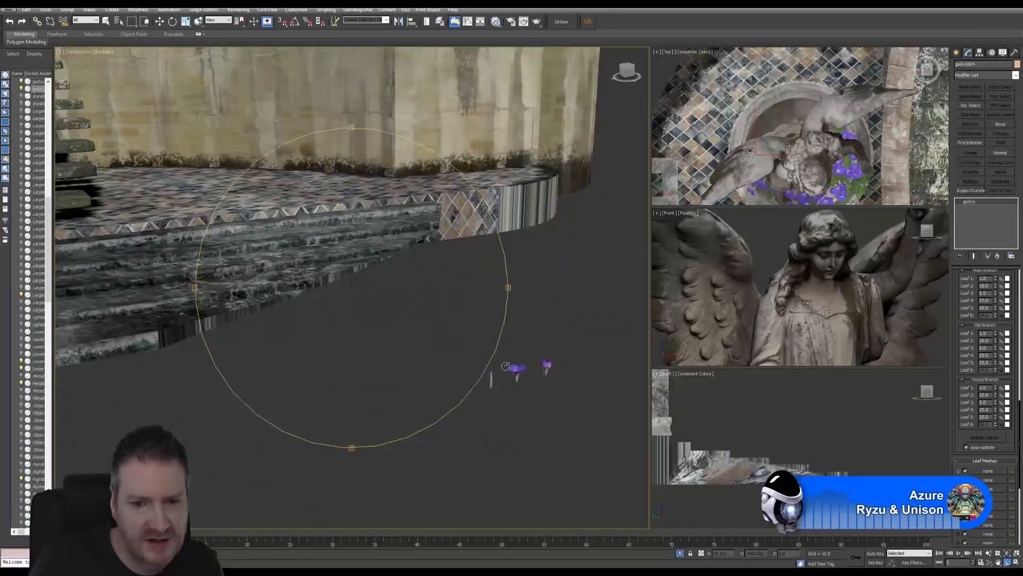
scroll(458, 358, down, 5)
drag(423, 336, 398, 341)
scroll(396, 346, up, 5)
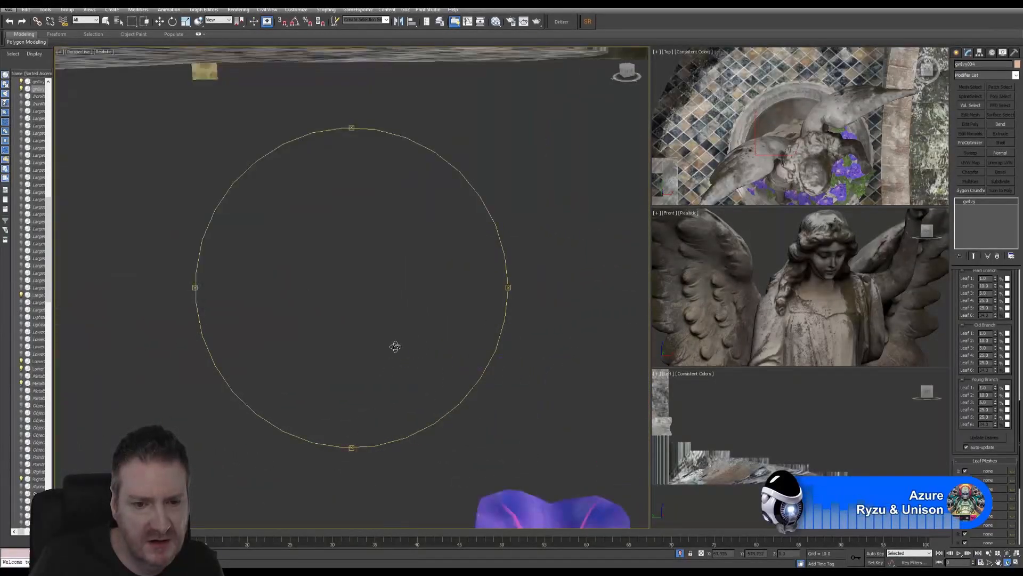
middle_drag(395, 347, 391, 326)
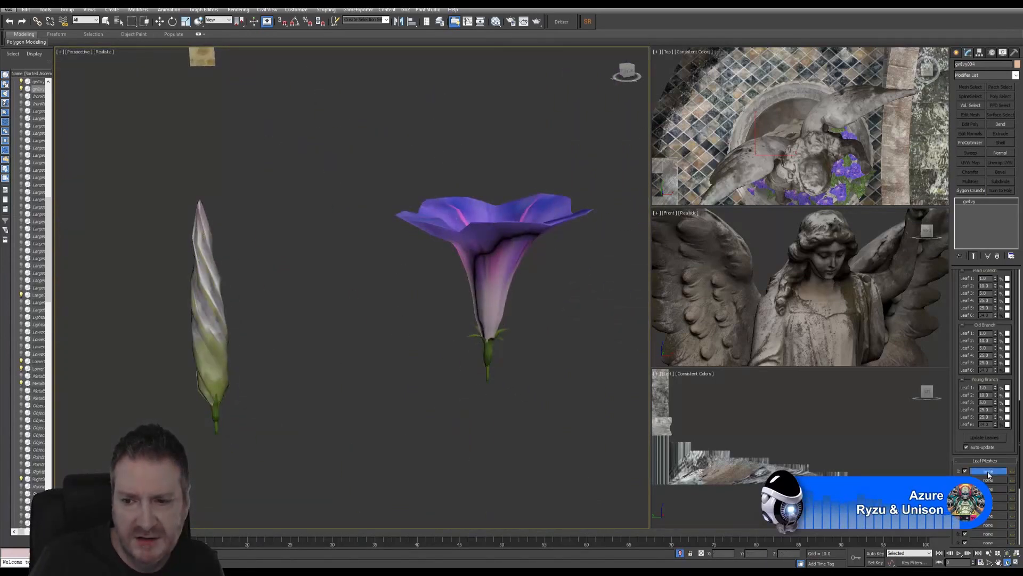
click(203, 320)
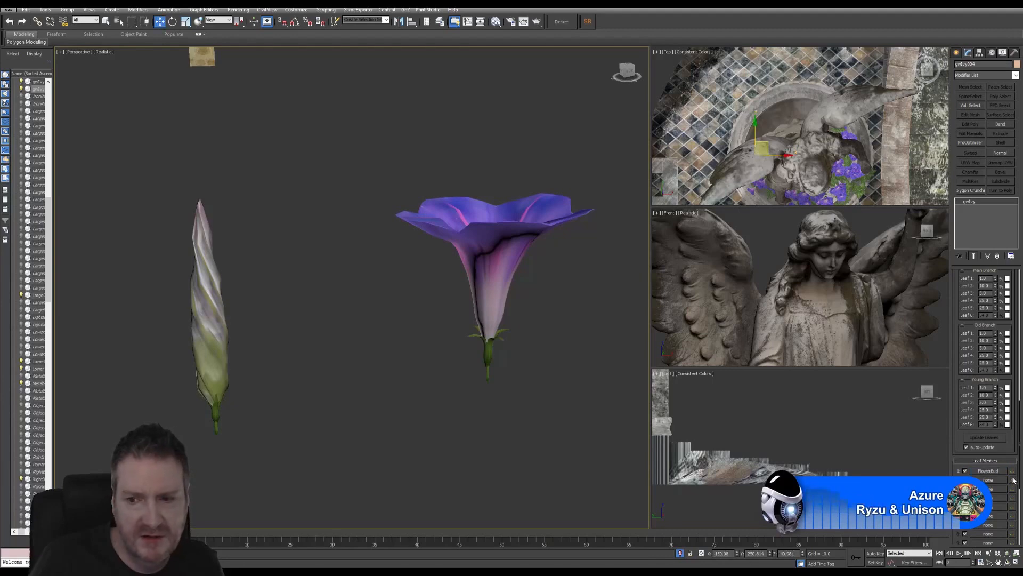
Step: Assign the FlowerOpen model as leaf mesh 2 and the closed flower model as leaf mesh 3
click(987, 479)
click(478, 233)
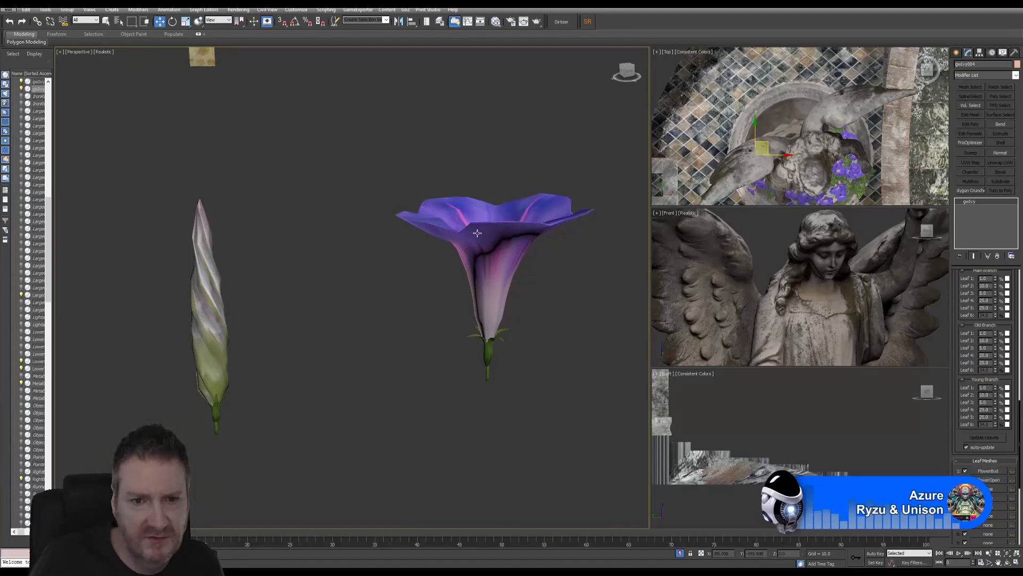
middle_drag(572, 323, 552, 331)
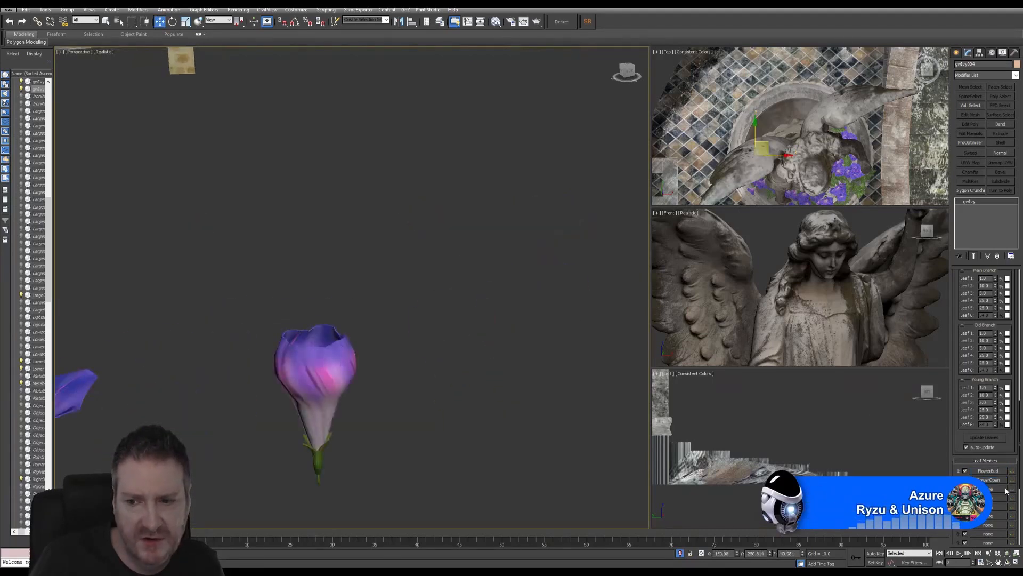
click(342, 360)
middle_drag(325, 223, 334, 233)
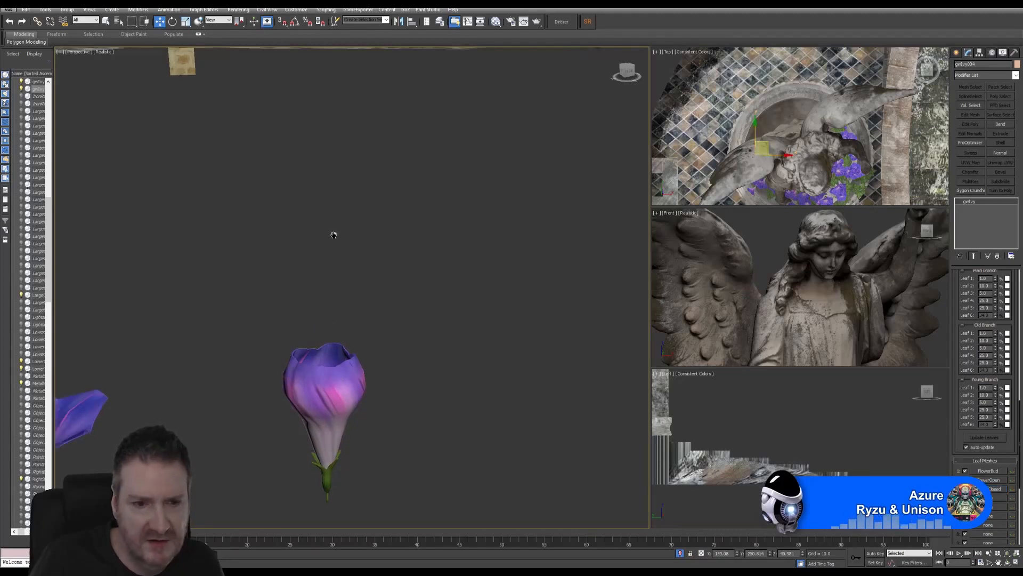
Step: Grow the new ivy from the statue's foot up the robe, and stop the growth once it reaches the upper body
scroll(367, 246, down, 10)
scroll(370, 245, down, 5)
middle_drag(274, 263, 487, 336)
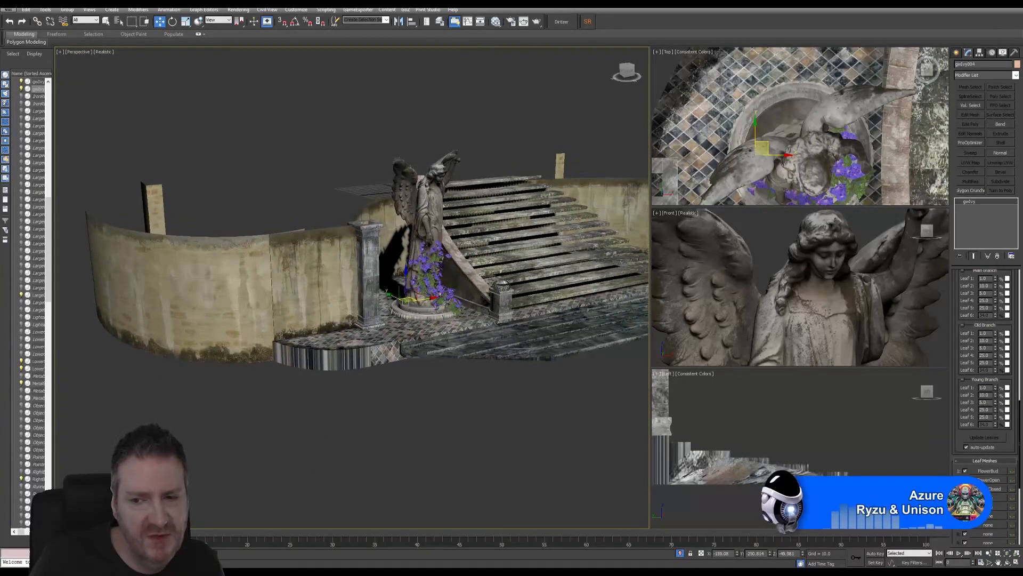
scroll(987, 382, up, 5)
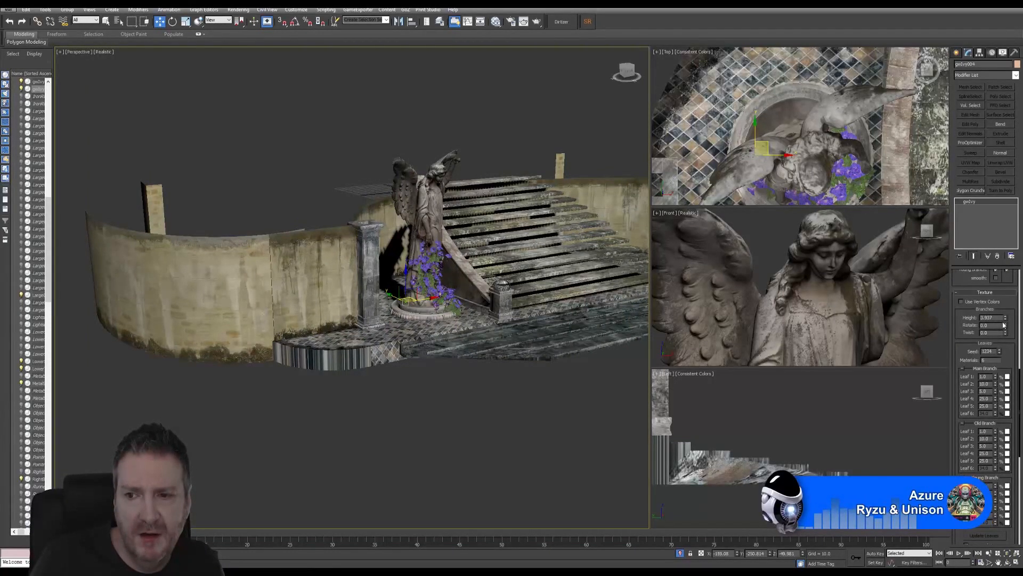
scroll(996, 322, up, 5)
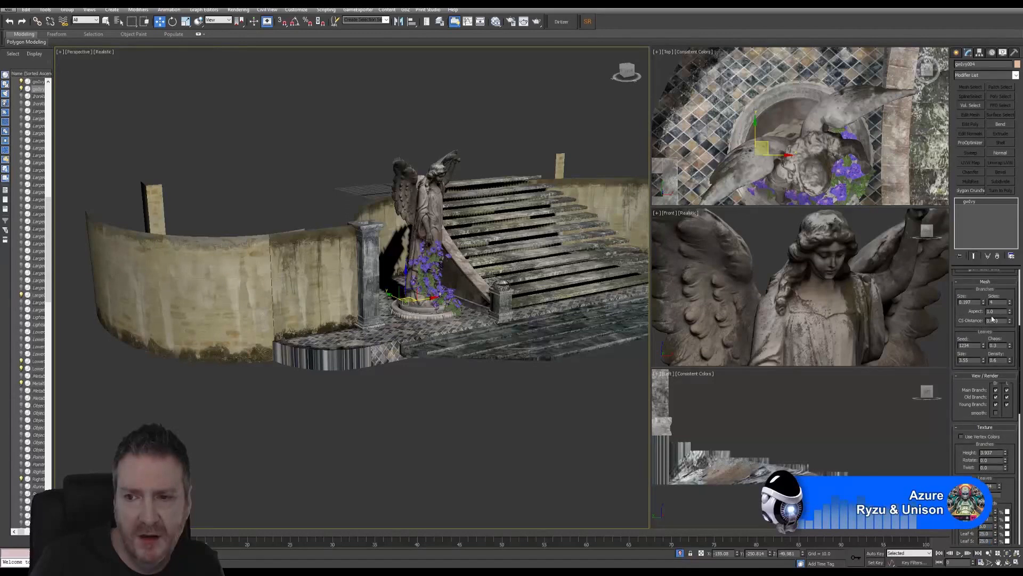
scroll(986, 373, up, 5)
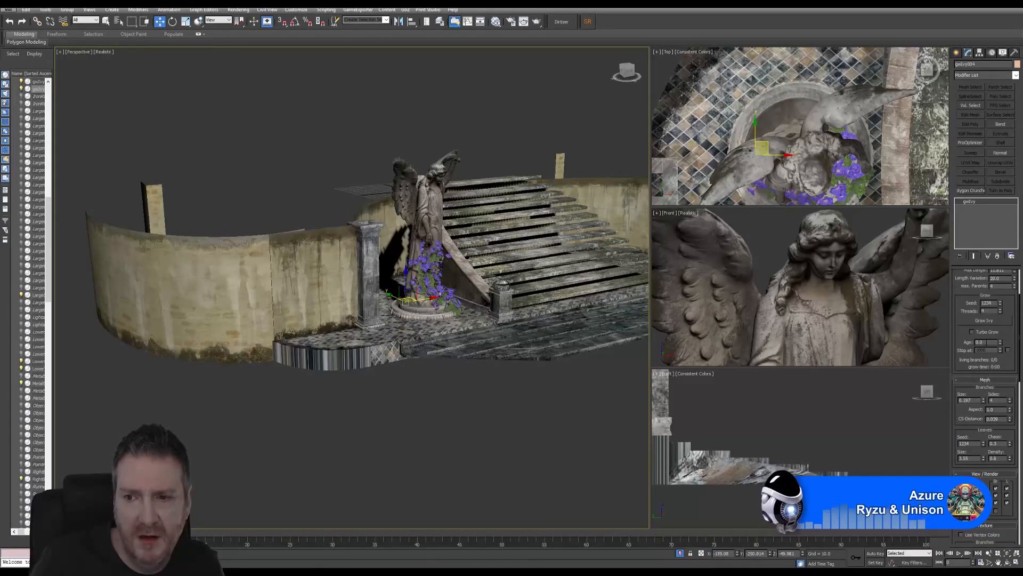
key(z)
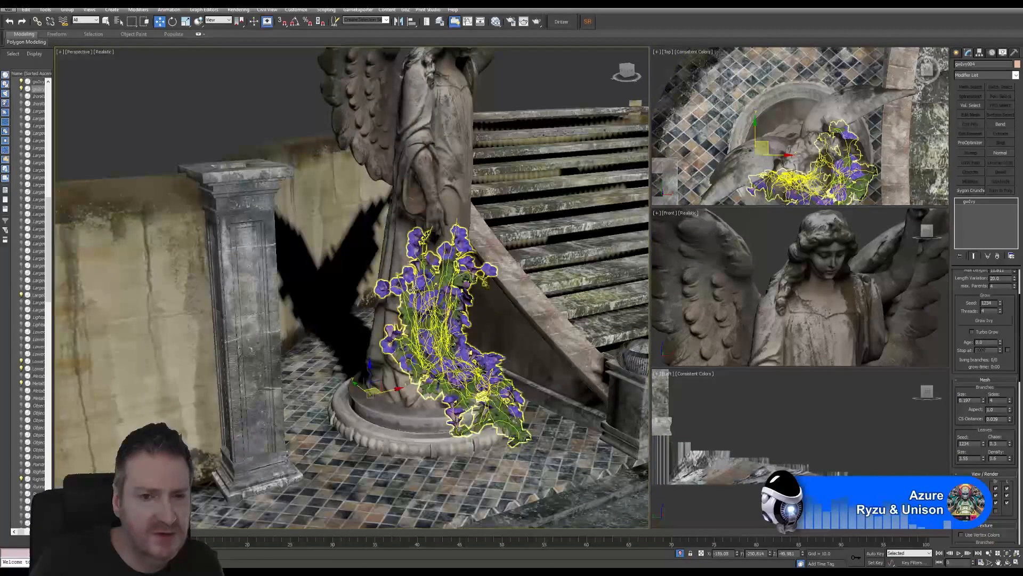
middle_drag(502, 215, 487, 246)
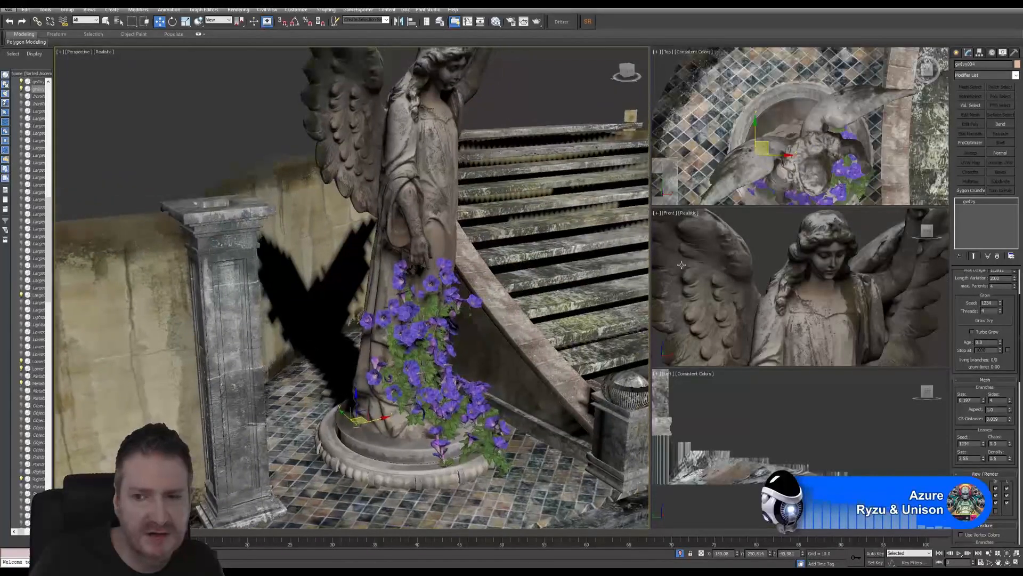
click(983, 320)
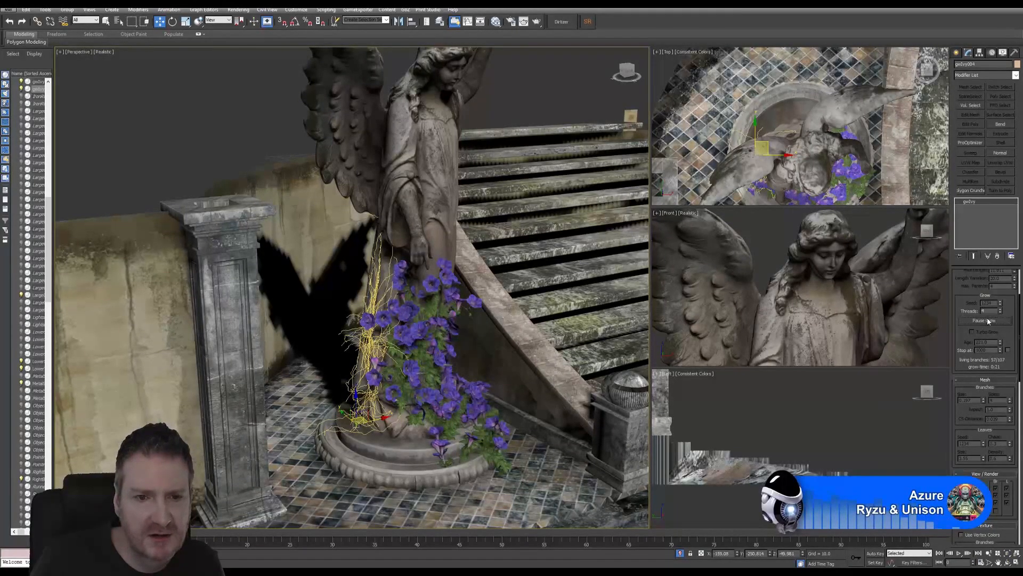
click(988, 321)
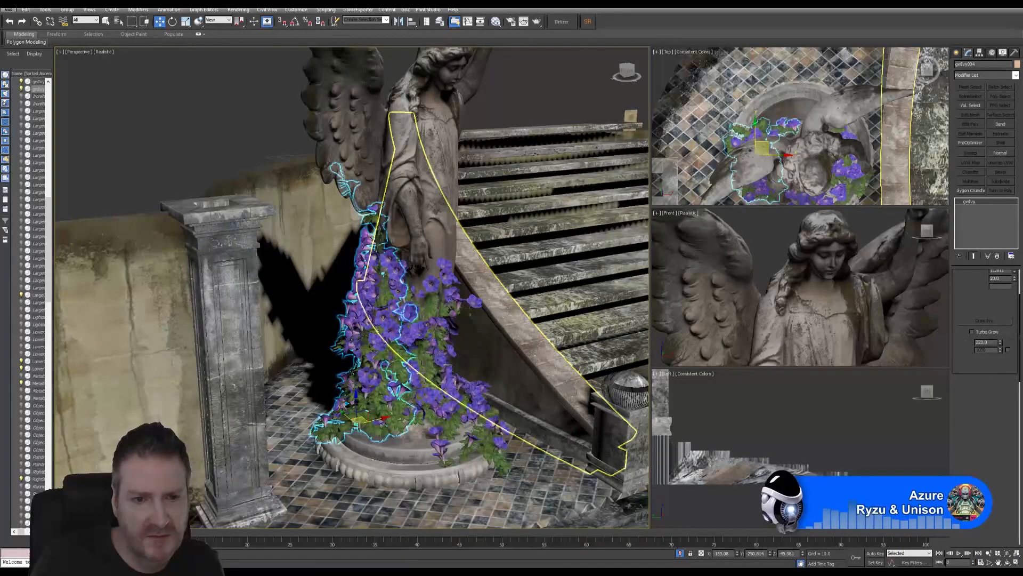
Step: Deselect the ivy and end isolation to bring back the complete garden scene
click(1008, 563)
drag(366, 313, 344, 319)
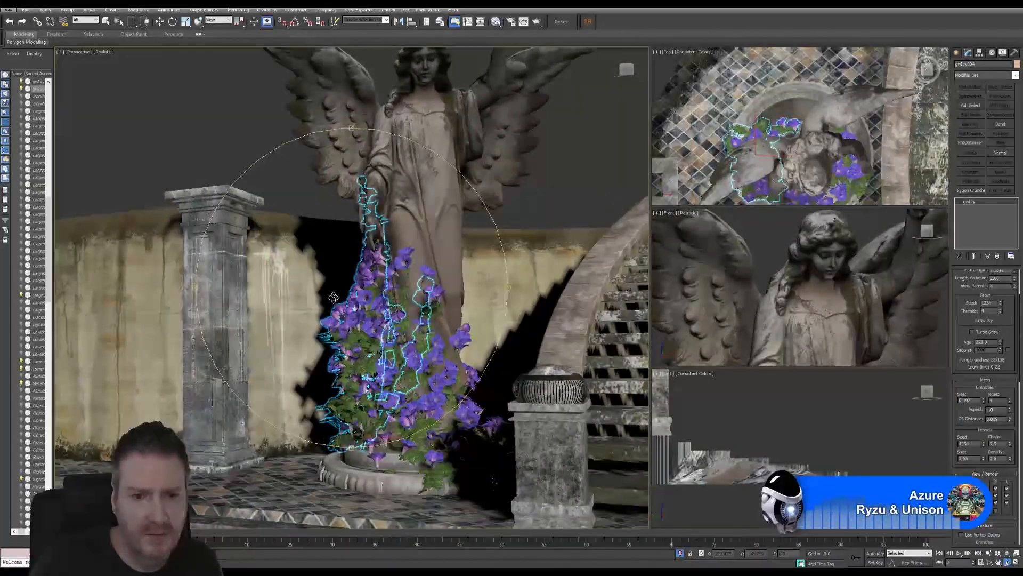
scroll(343, 341, down, 3)
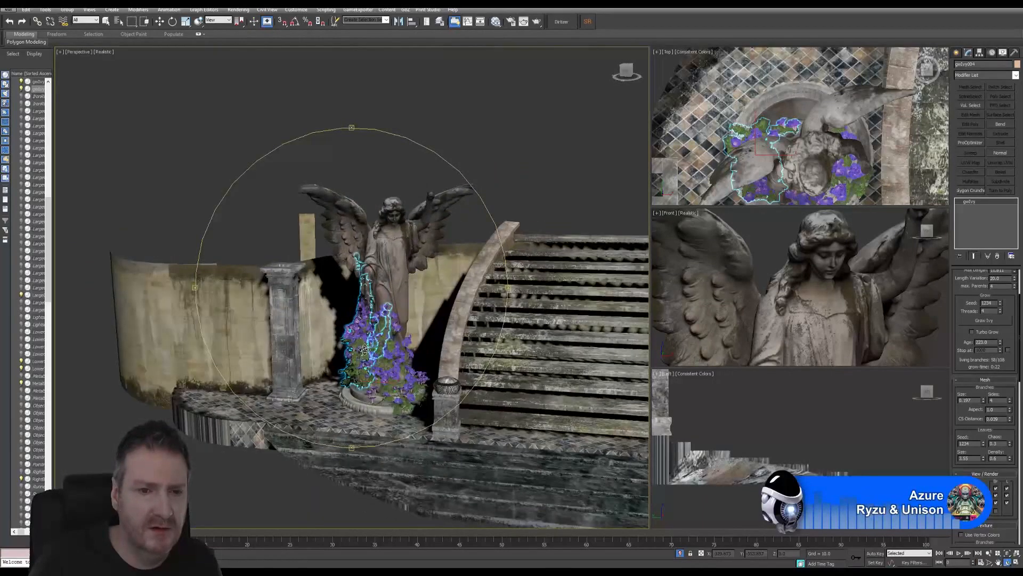
drag(343, 349, 274, 246)
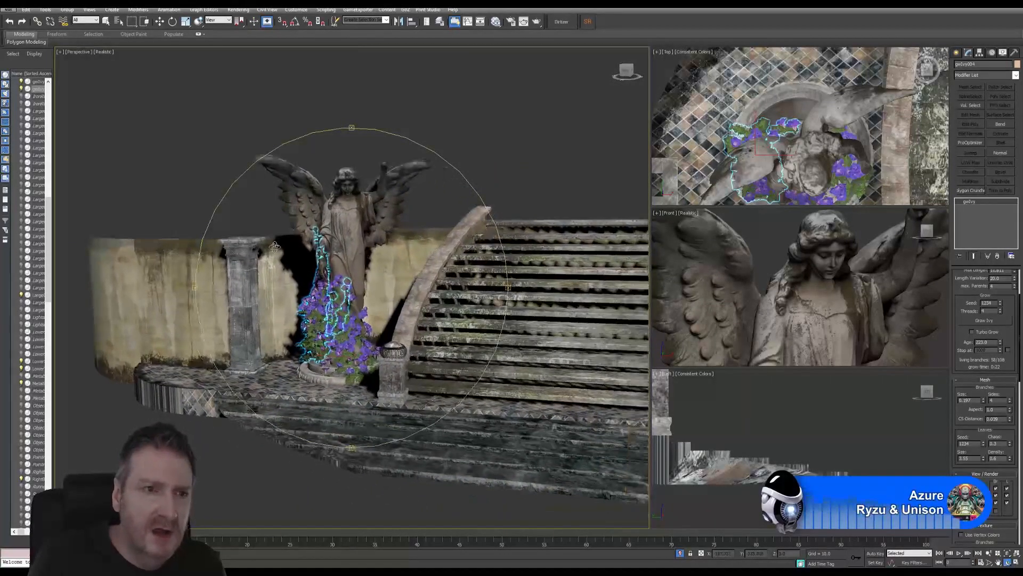
click(106, 21)
click(171, 67)
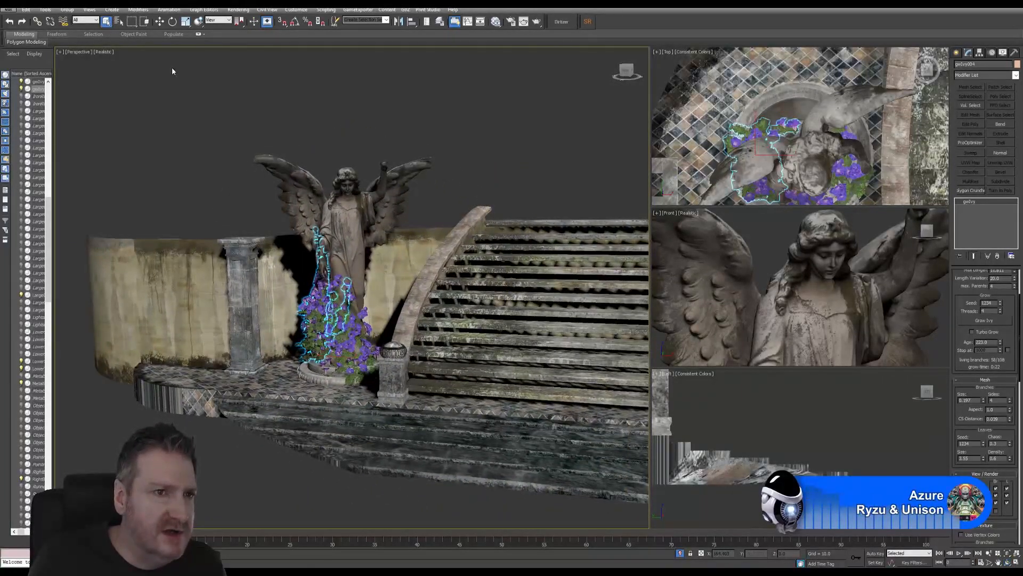
click(45, 10)
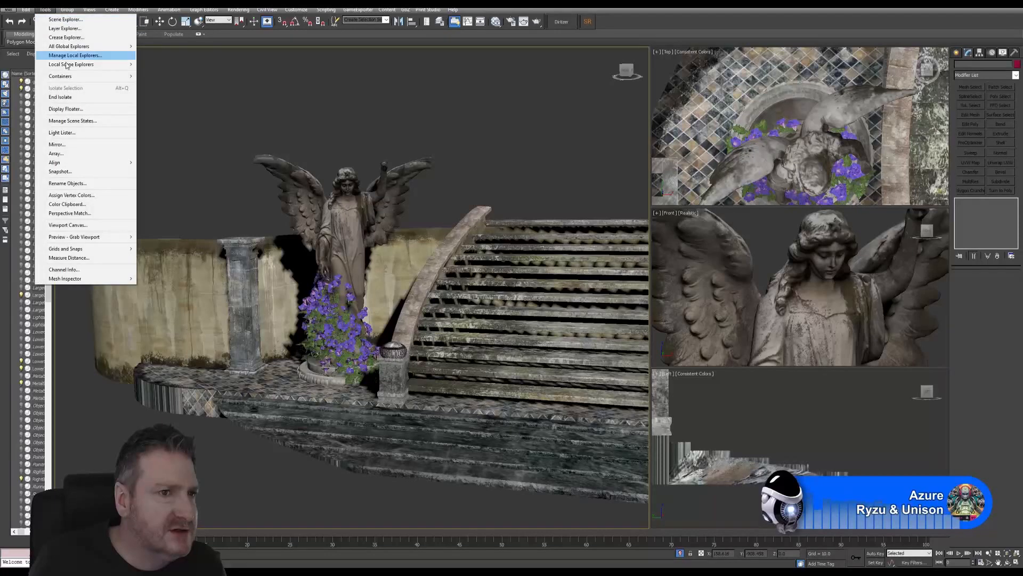
click(71, 97)
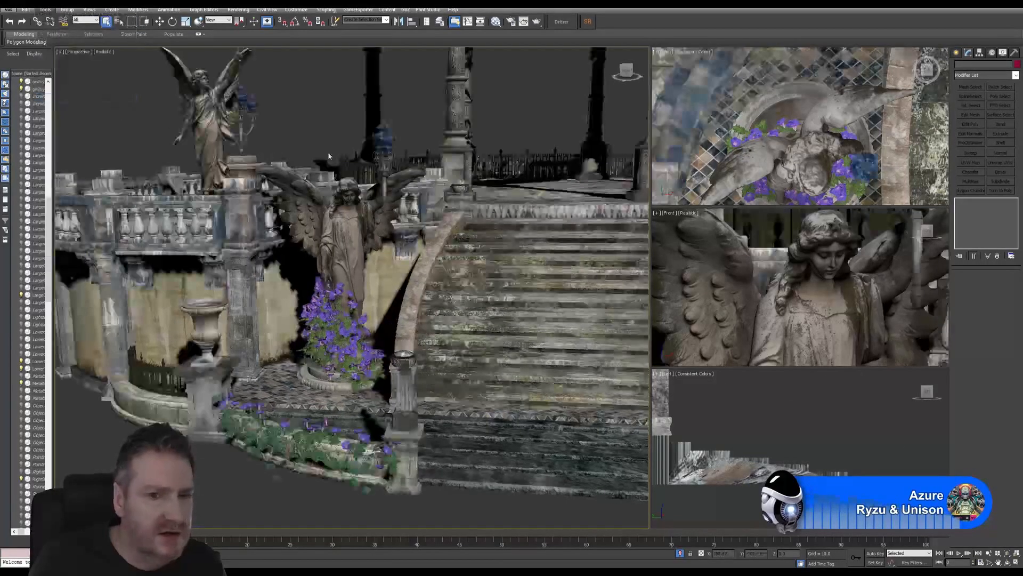
Step: Enlarge the perspective view and examine the flowering ivy around the statue from several distances and angles
click(1016, 562)
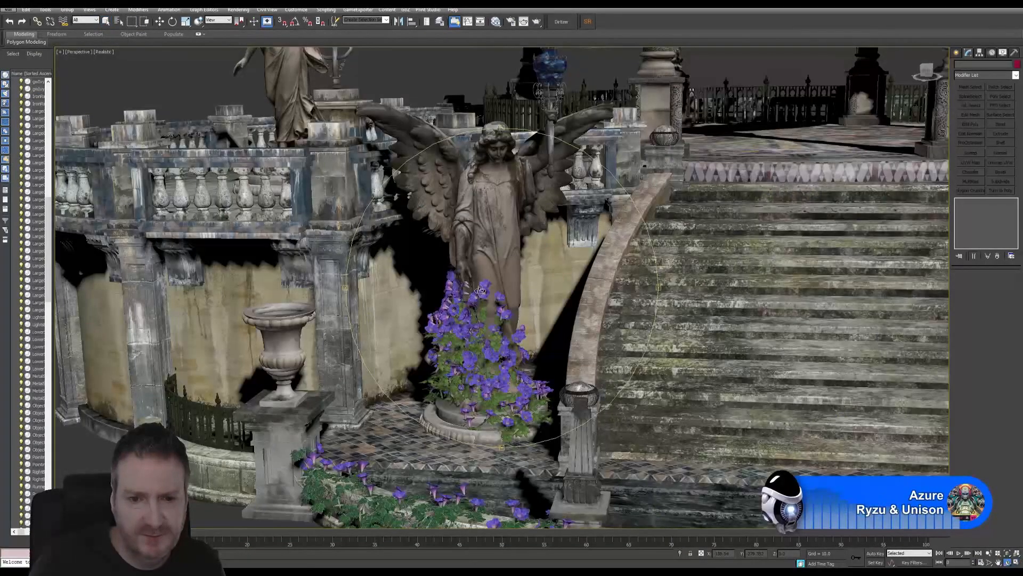
drag(480, 291, 391, 315)
mouse_move(490, 323)
mouse_down()
mouse_move(518, 320)
mouse_move(490, 331)
mouse_up()
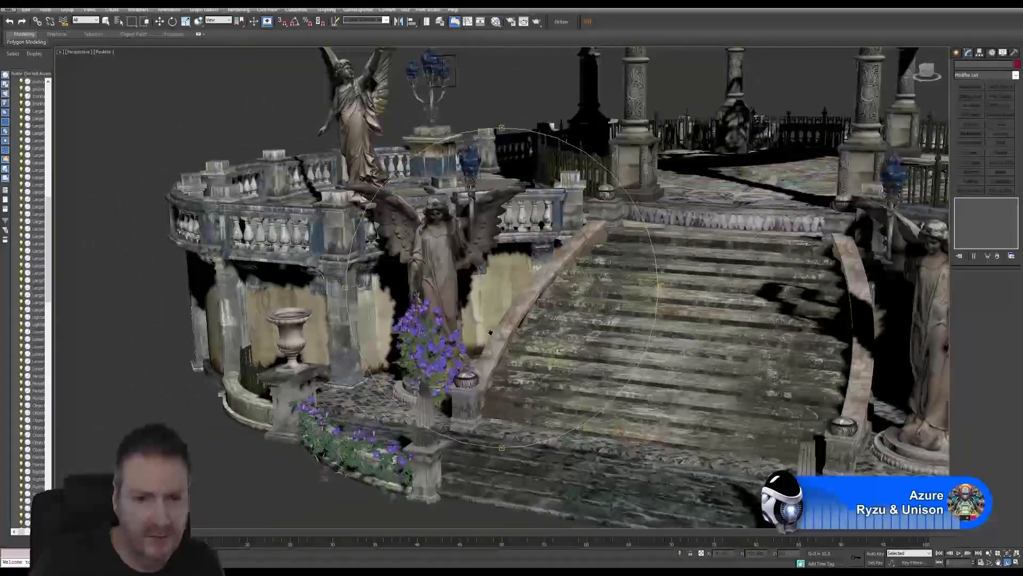
scroll(407, 339, up, 8)
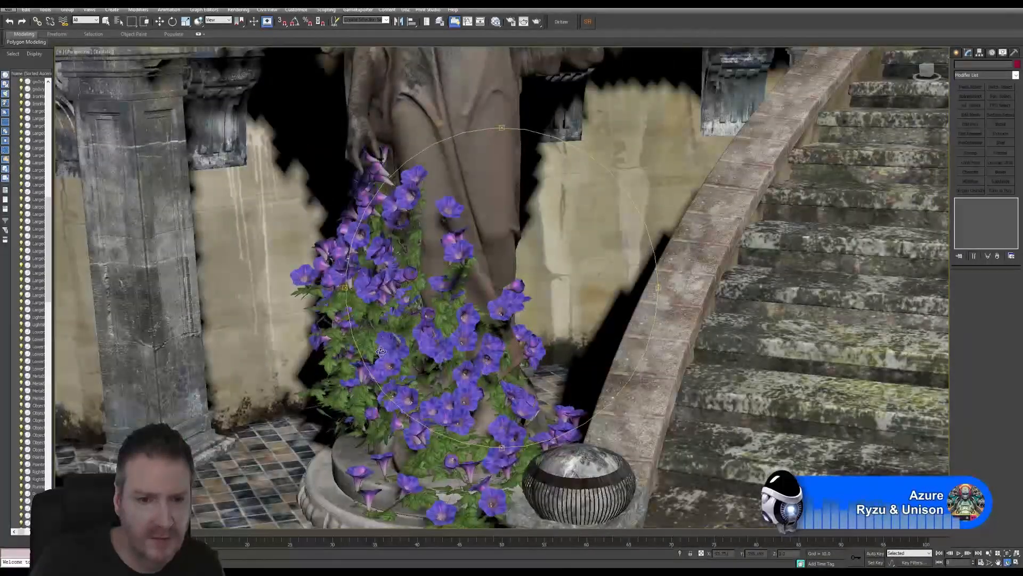
drag(454, 324, 515, 306)
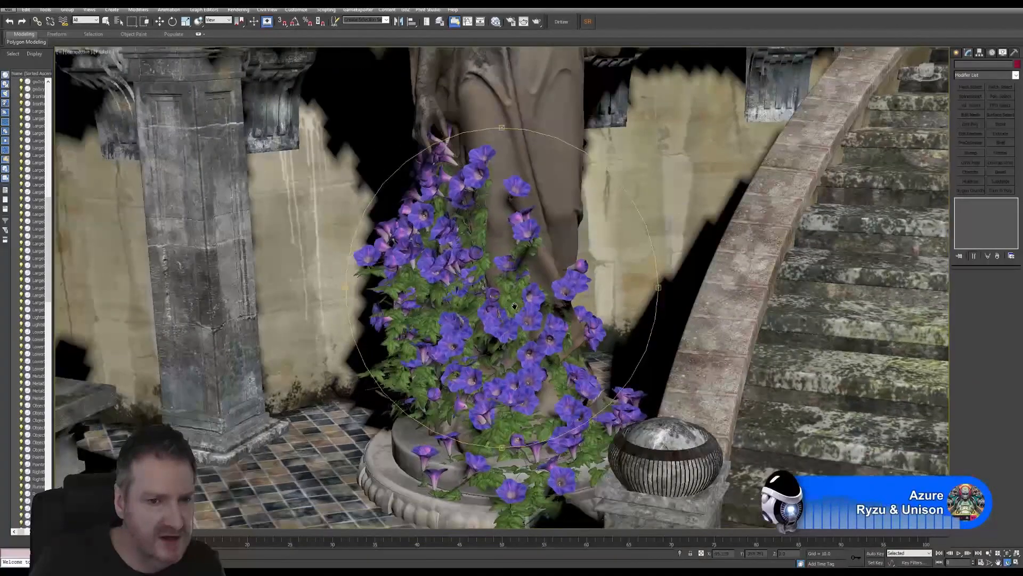
scroll(482, 344, down, 5)
drag(482, 344, 336, 497)
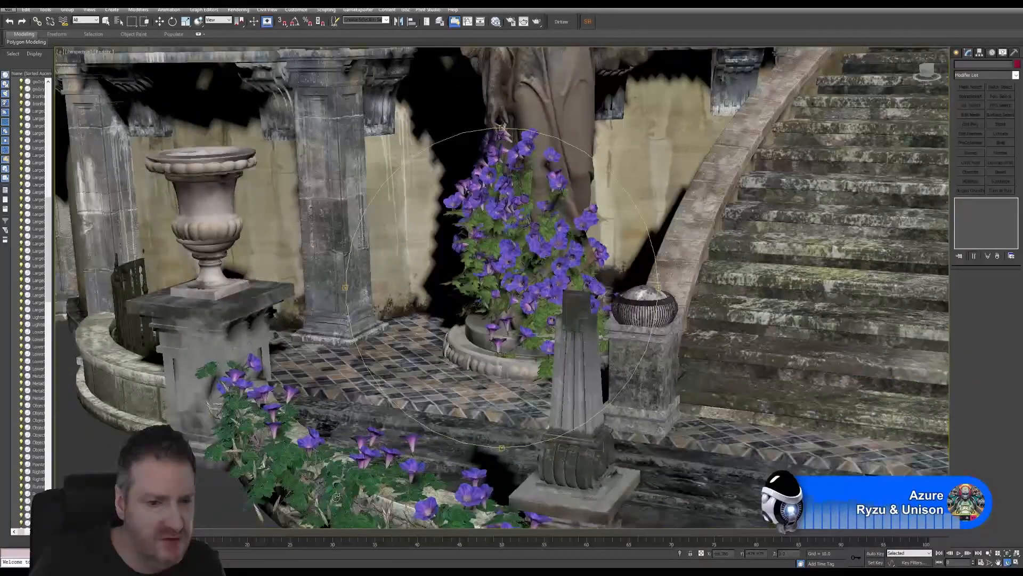
scroll(324, 488, up, 4)
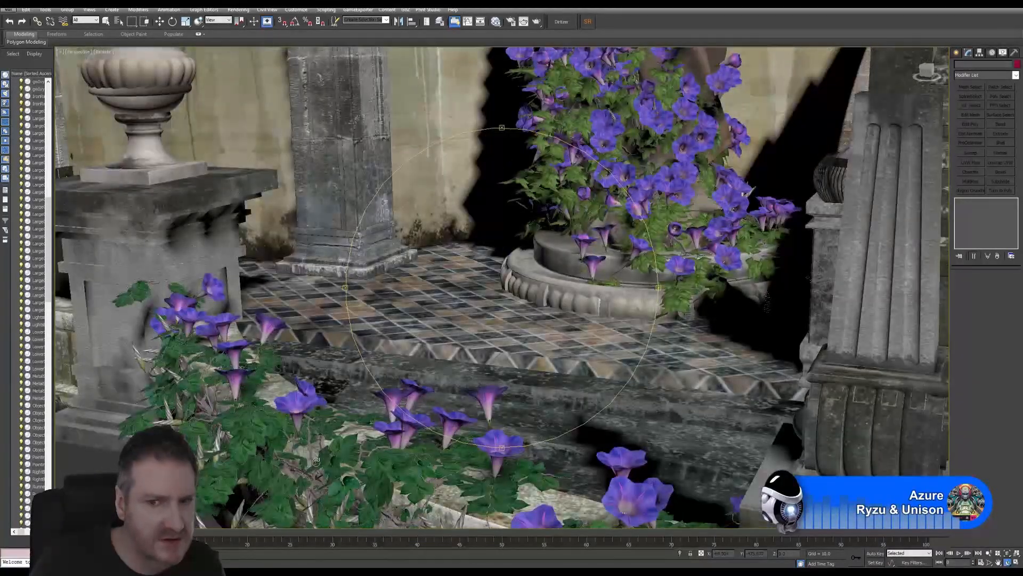
drag(460, 391, 528, 328)
scroll(517, 333, down, 4)
scroll(528, 327, up, 5)
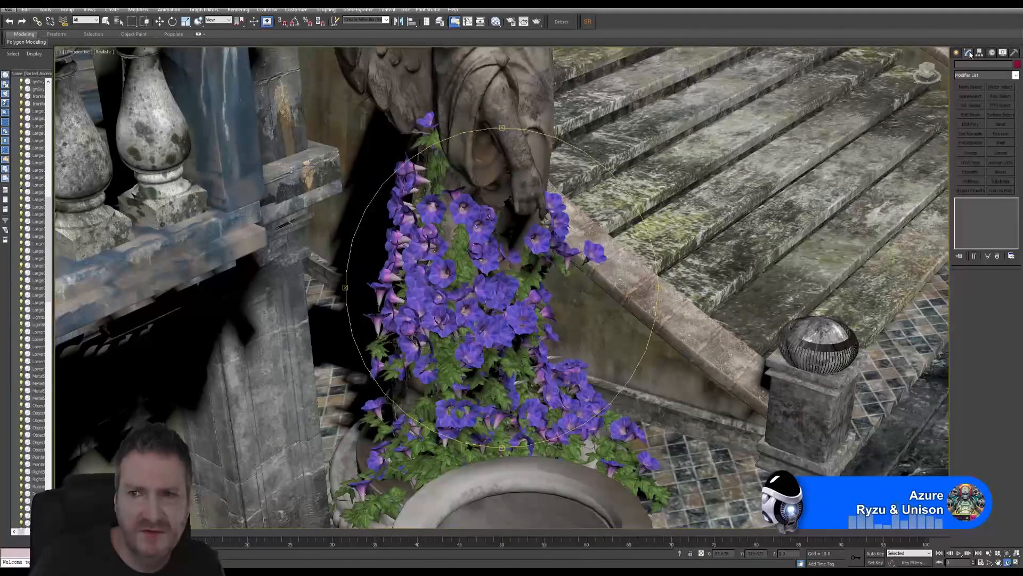
Step: Widen the scene object list and select gwIvy004, the ivy behind the statue
click(106, 22)
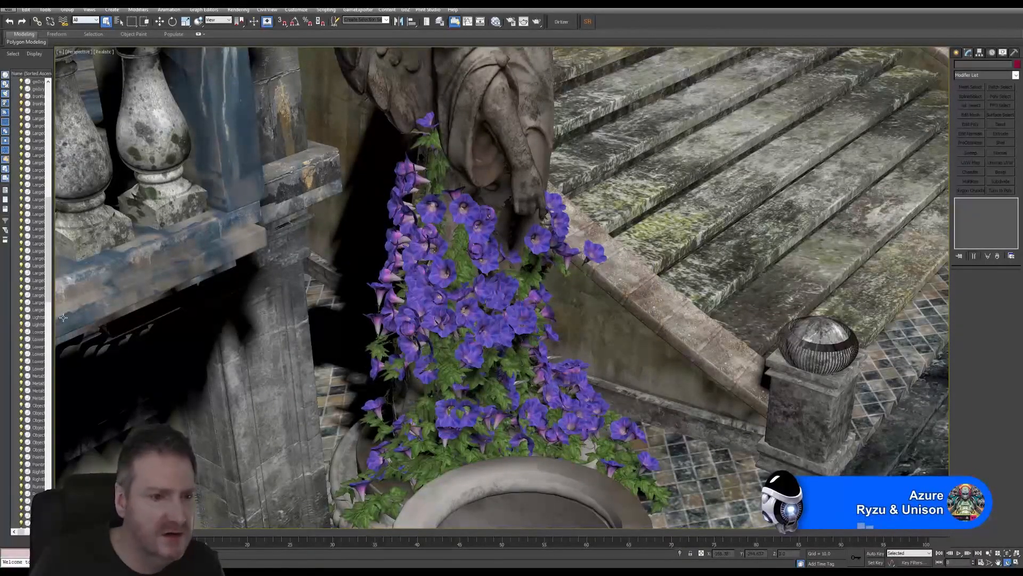
drag(53, 369, 78, 362)
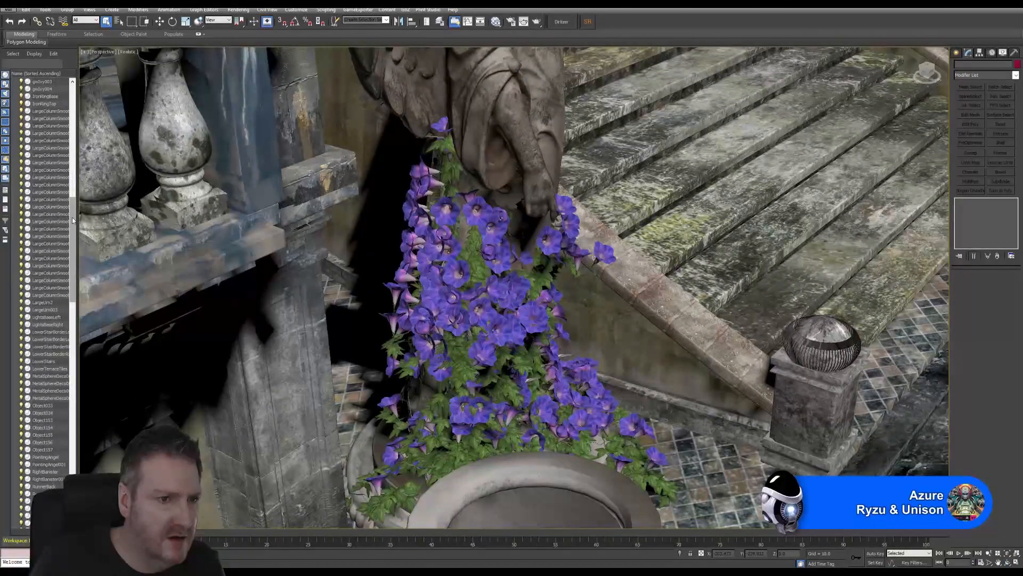
drag(74, 223, 65, 200)
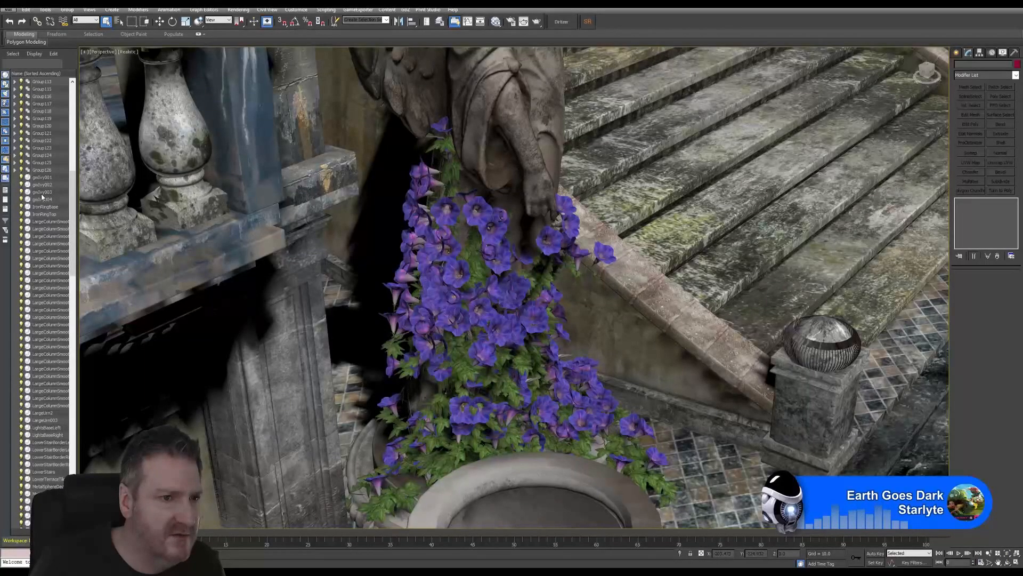
click(47, 193)
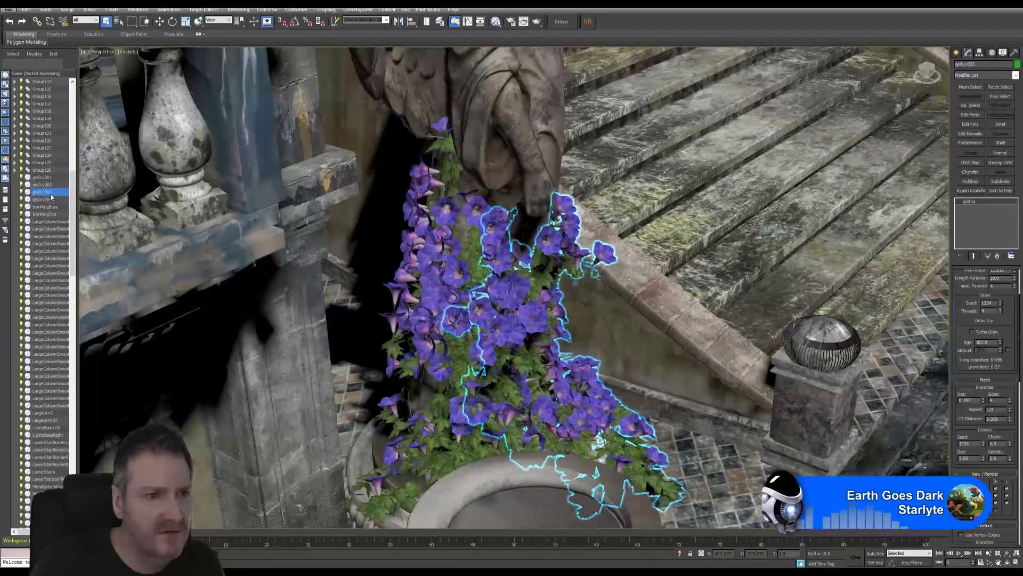
click(48, 199)
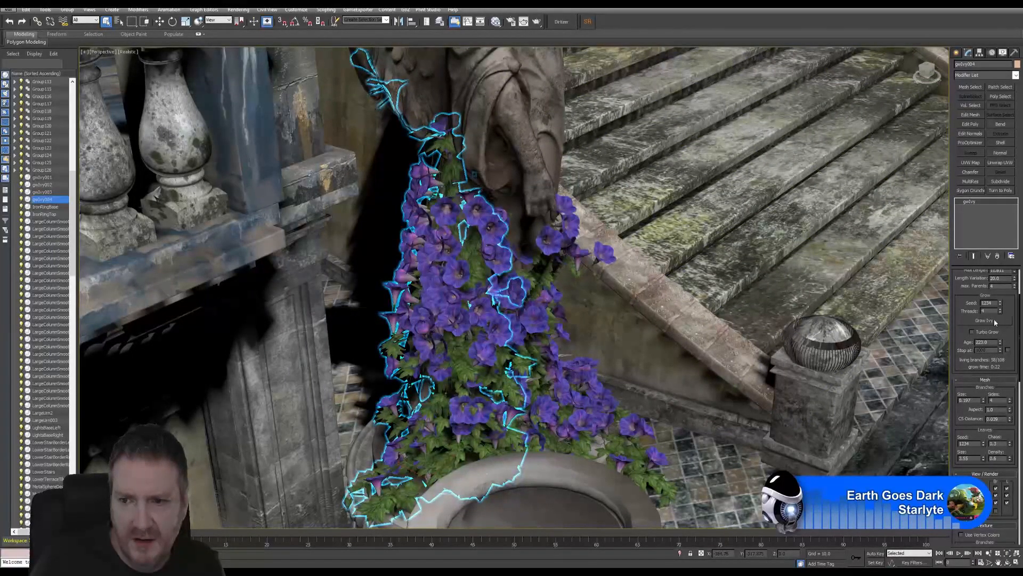
Step: Reset the selected ivy's growth by setting its age to 0
drag(994, 342, 972, 349)
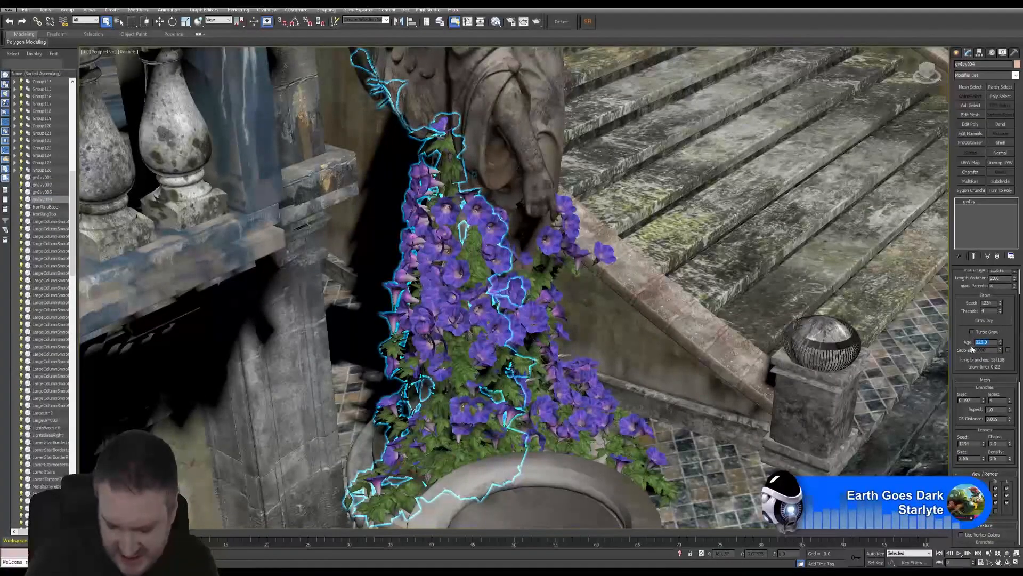
text(0)
key(Return)
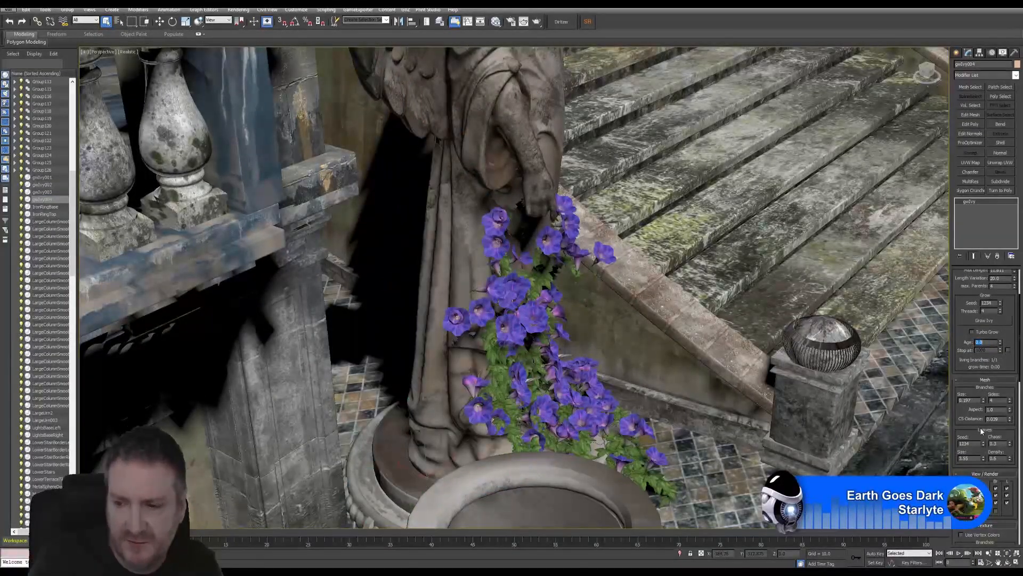
Step: Set the ivy's Leaf 2 share to 5 for the main and old branches
scroll(990, 436, down, 5)
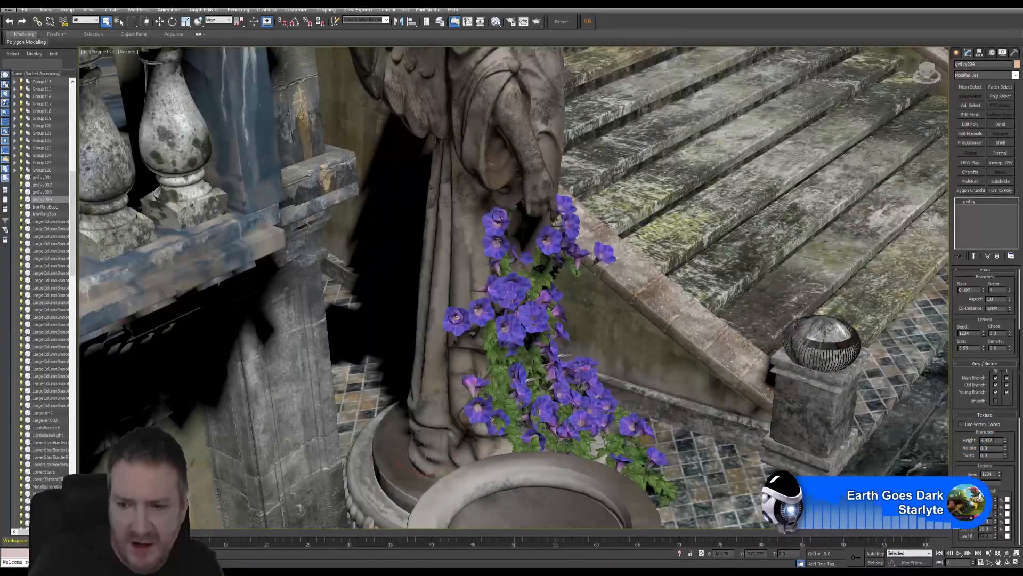
scroll(995, 386, down, 6)
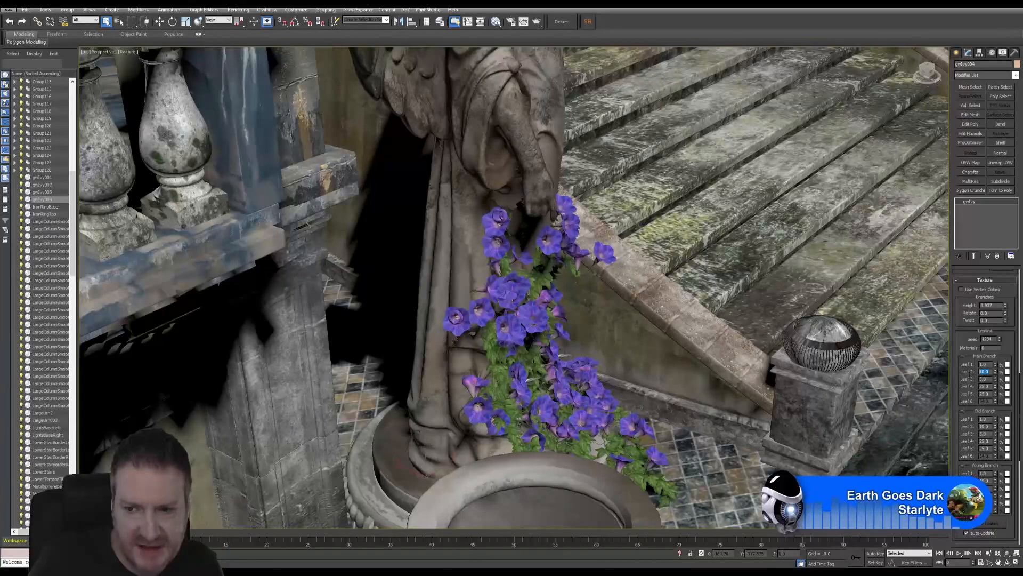
text(5)
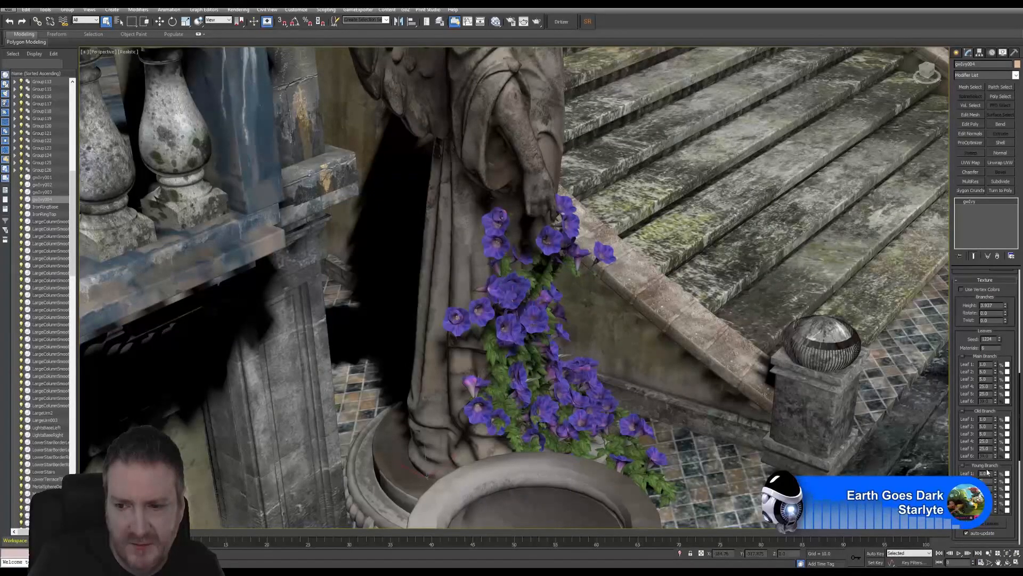
Step: Regrow the ivy up the statue with the reduced flower share, and stop it once the robe is covered
scroll(980, 385, up, 5)
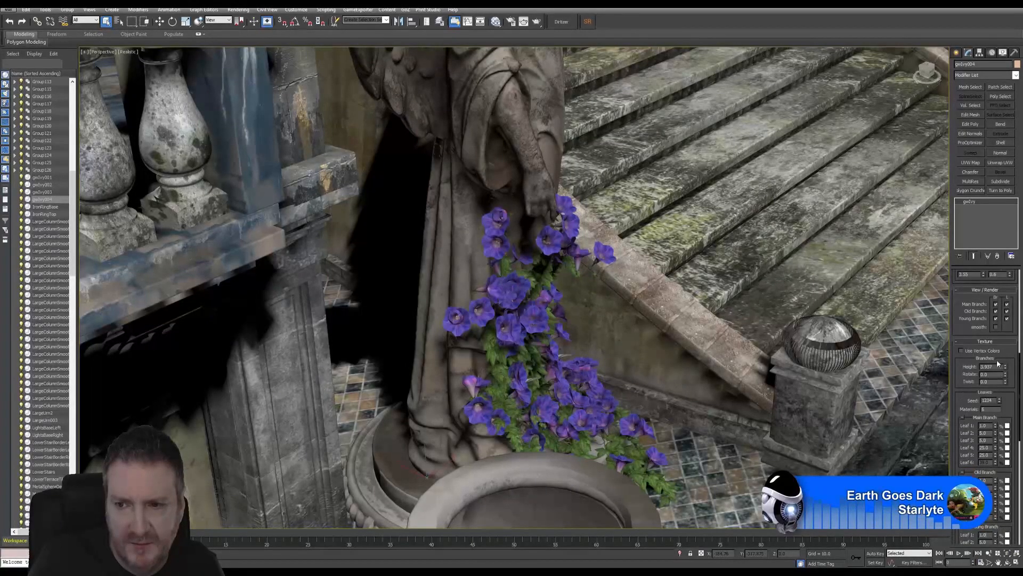
scroll(985, 346, up, 4)
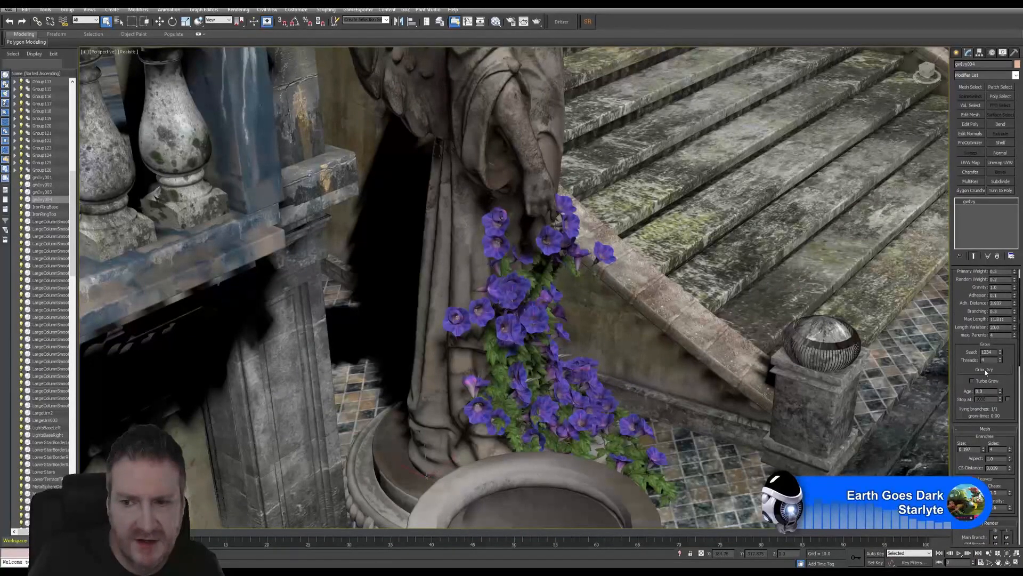
click(984, 369)
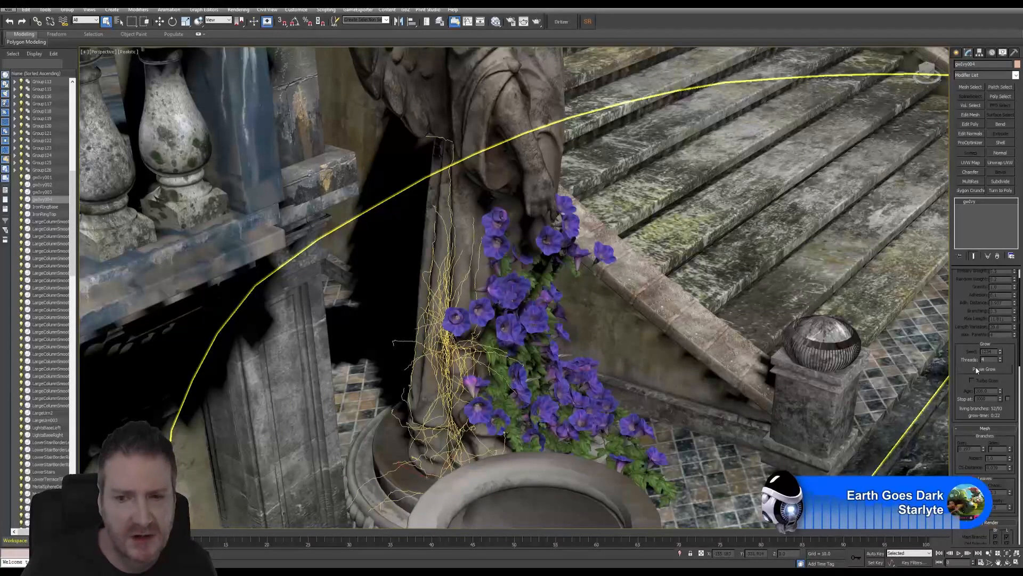
click(977, 370)
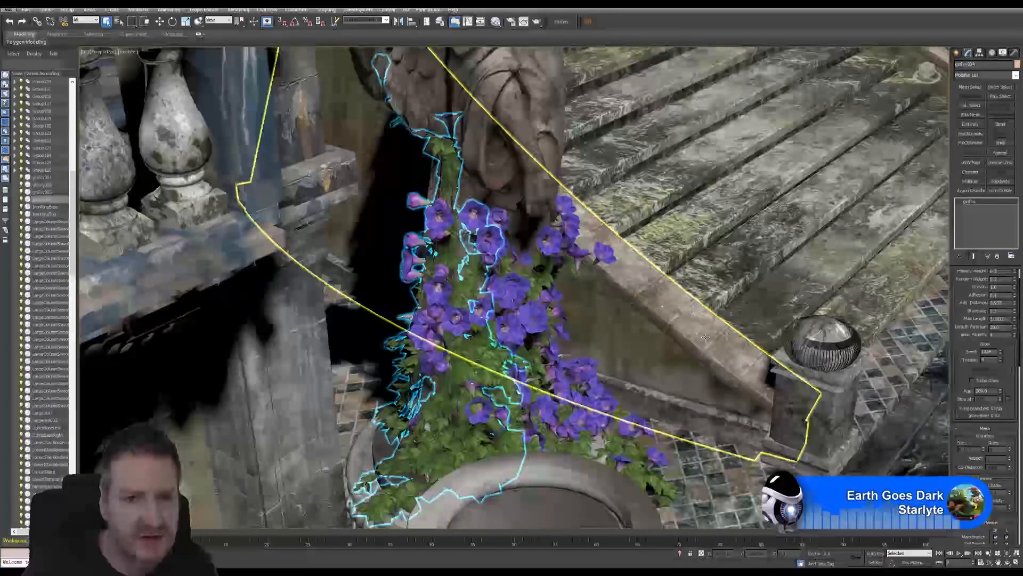
Step: Convert the flowering ivy along the low curved wall to an Editable Poly
click(1008, 563)
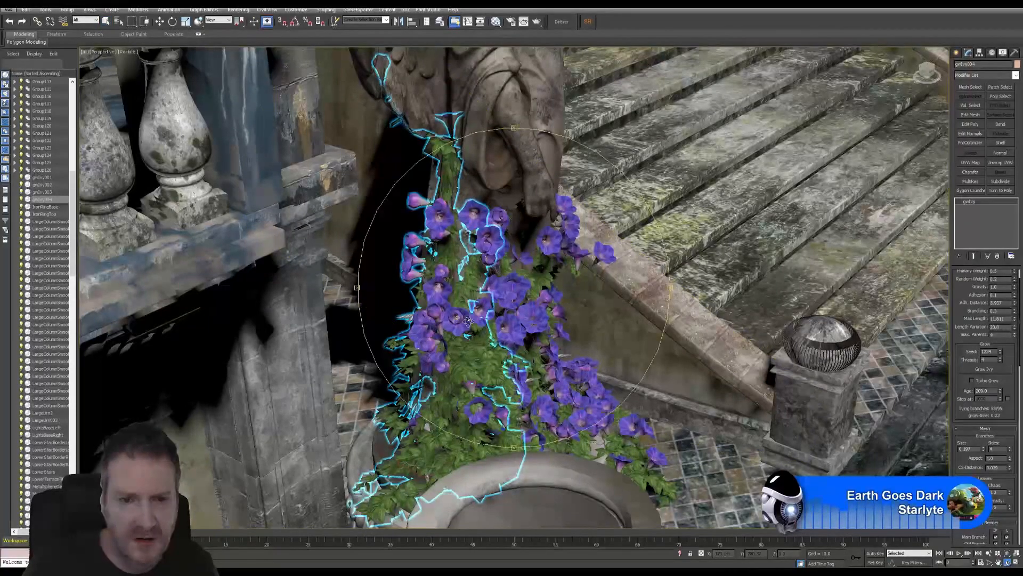
drag(432, 344, 541, 316)
scroll(511, 352, down, 5)
middle_drag(541, 316, 517, 157)
click(107, 22)
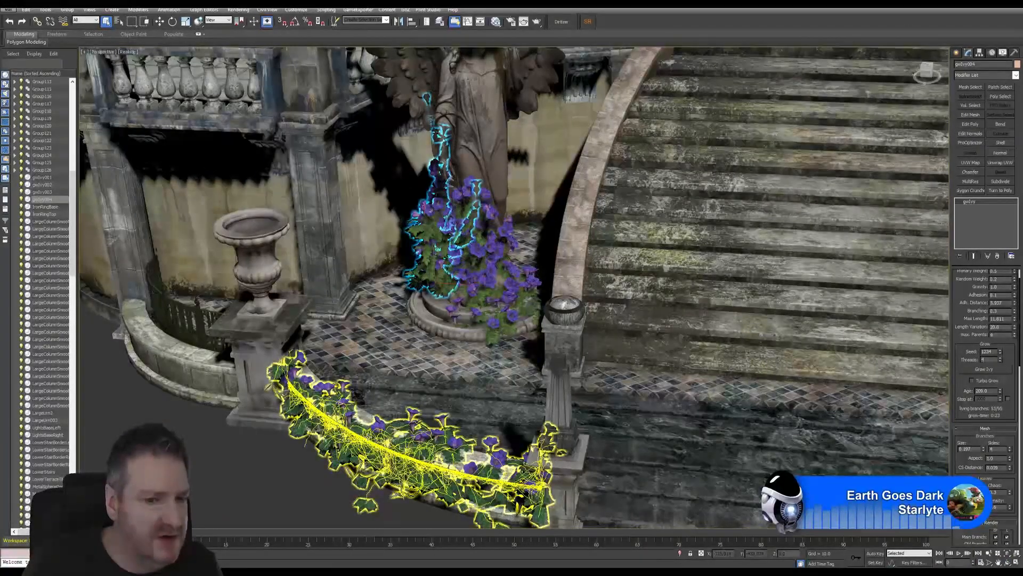
click(368, 437)
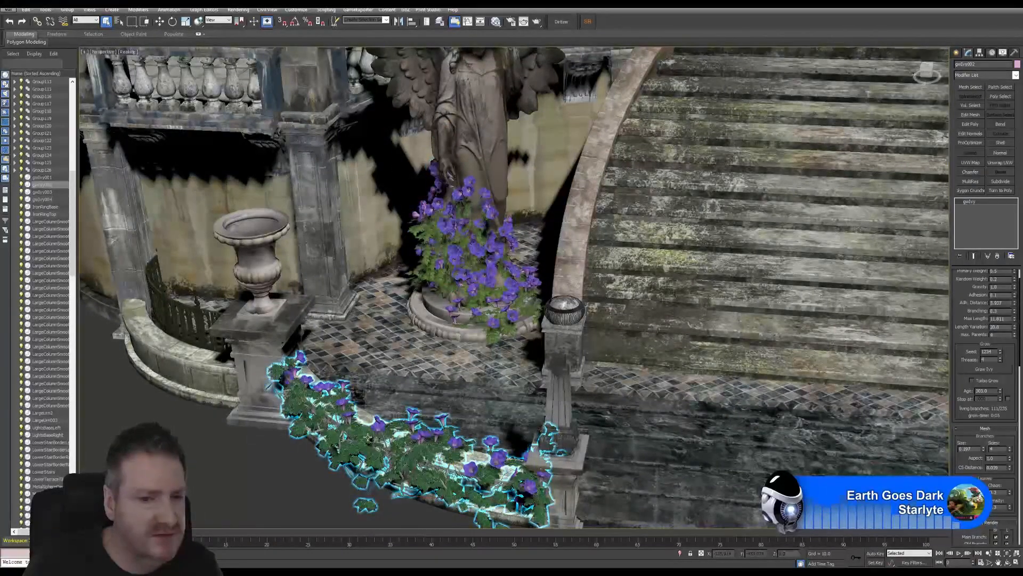
right_click(972, 205)
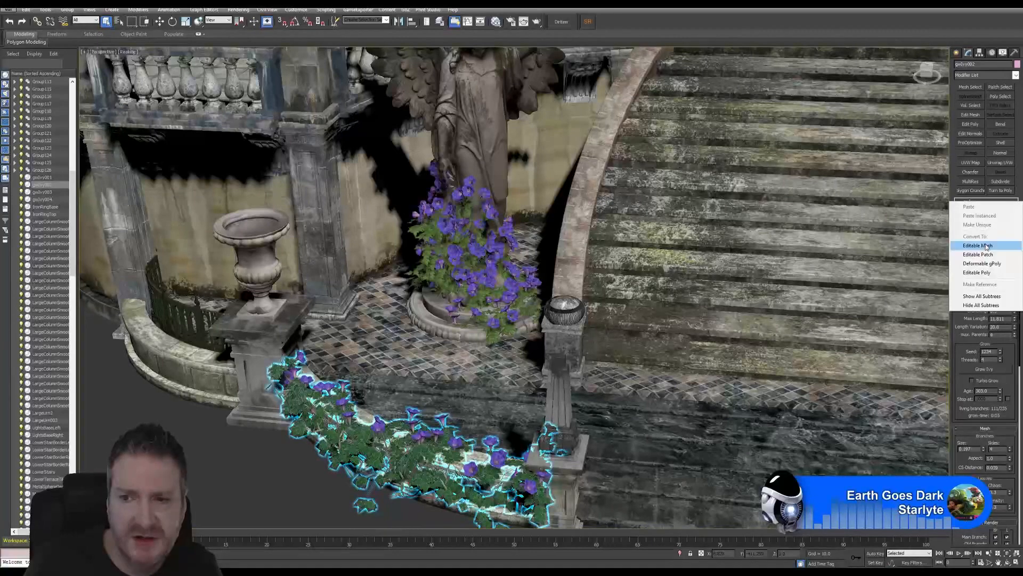
click(992, 272)
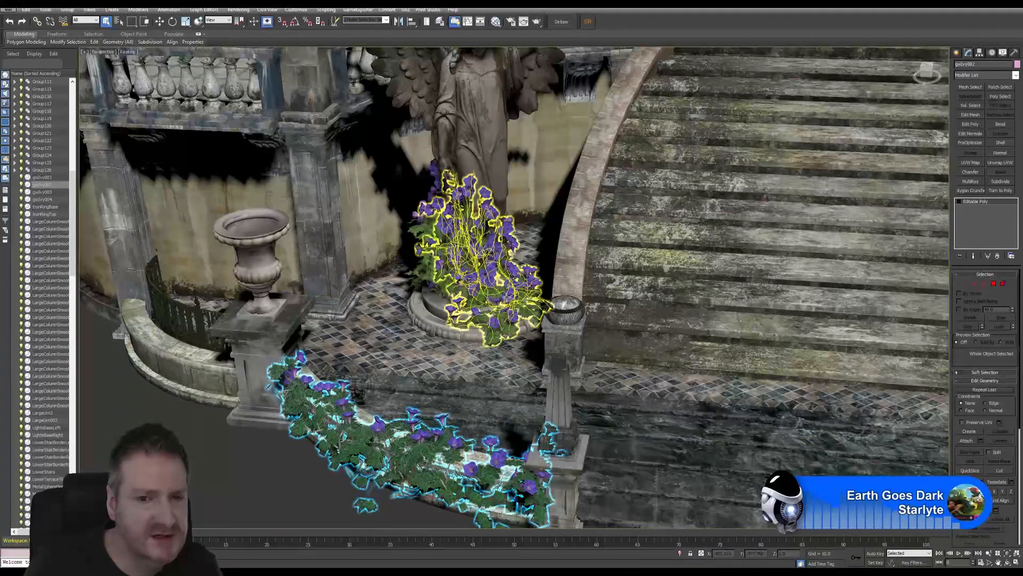
Step: Convert the flowering ivy growing in front of the angel statue to an Editable Poly
click(507, 298)
click(507, 298)
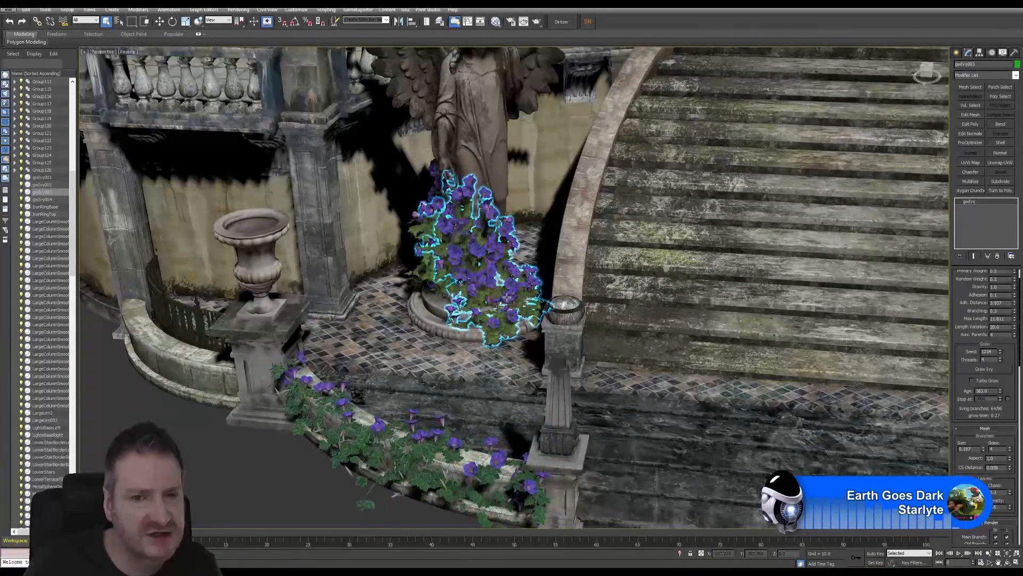
right_click(975, 203)
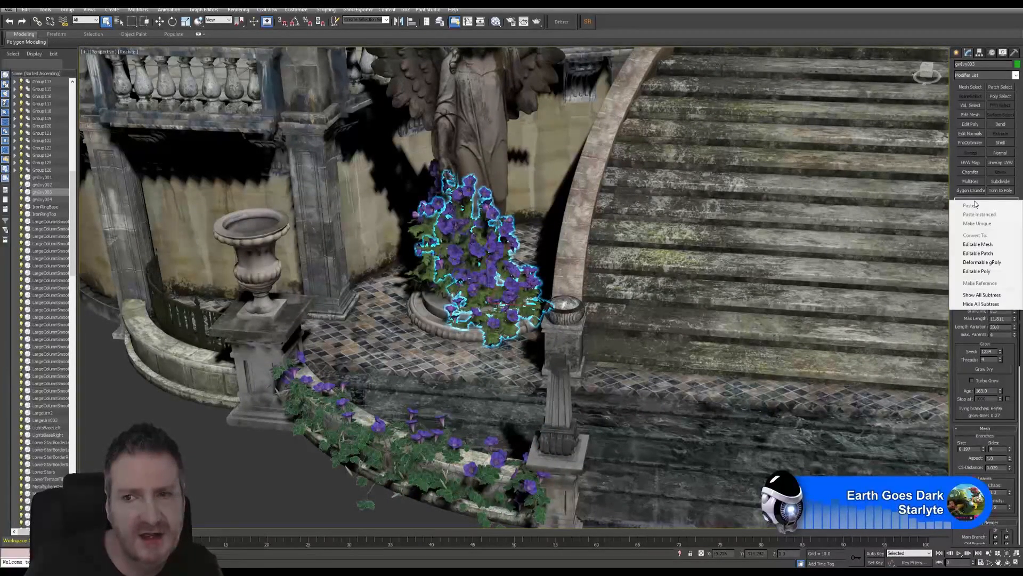
click(982, 272)
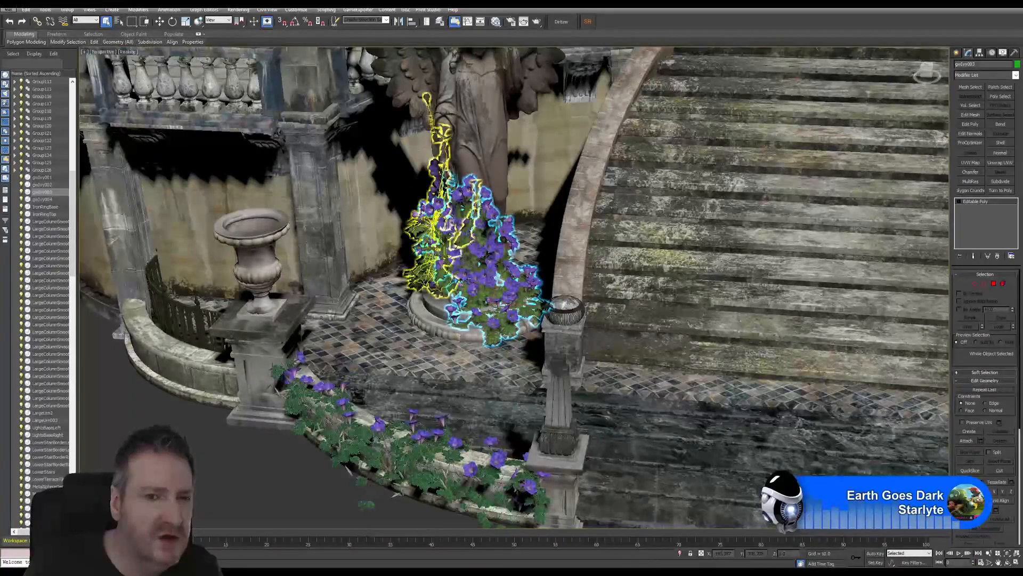
Step: Convert gwIvy004, the ivy climbing behind the statue, to an Editable Poly
key(ctrl+z)
click(434, 176)
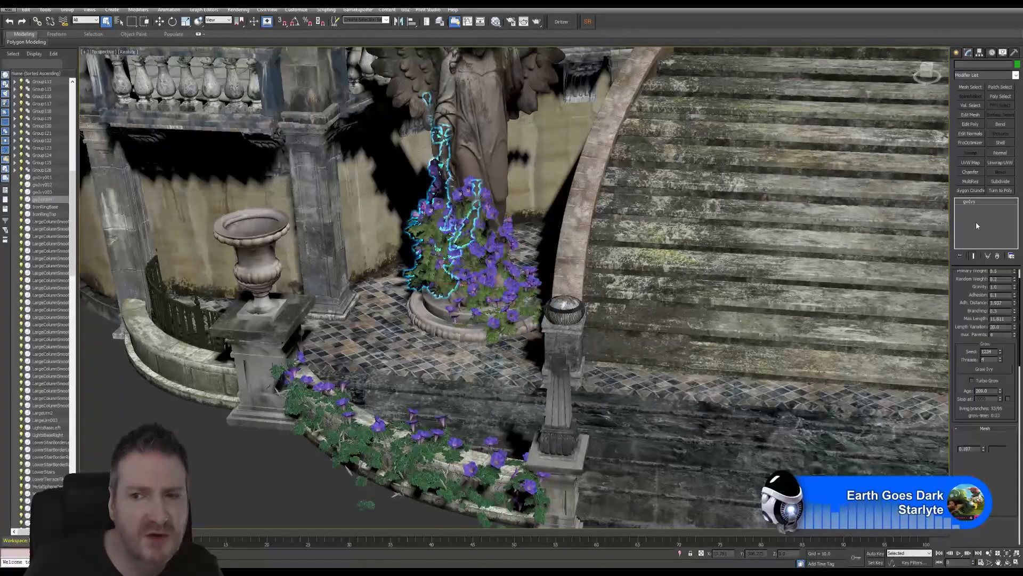
right_click(971, 202)
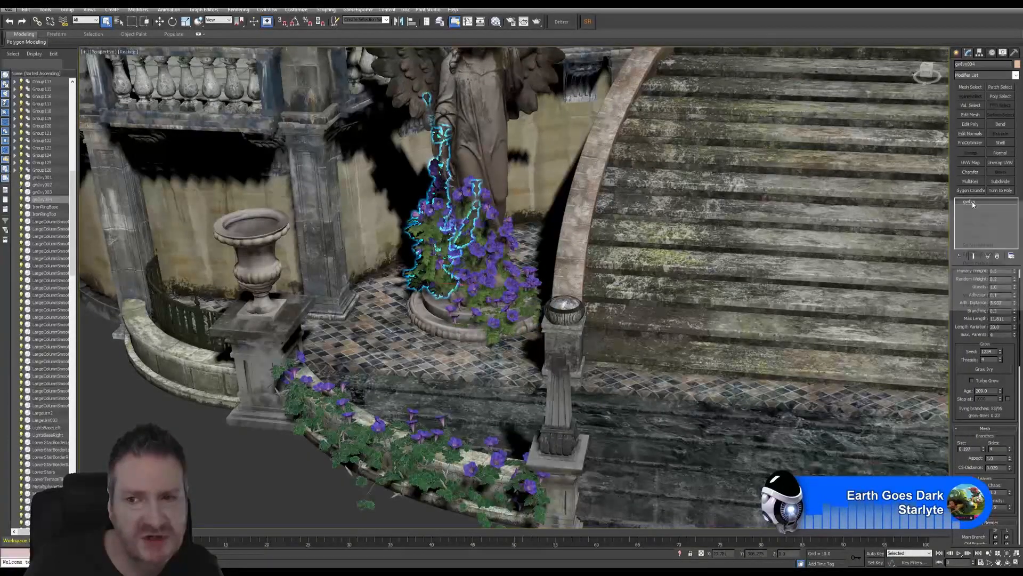
click(978, 272)
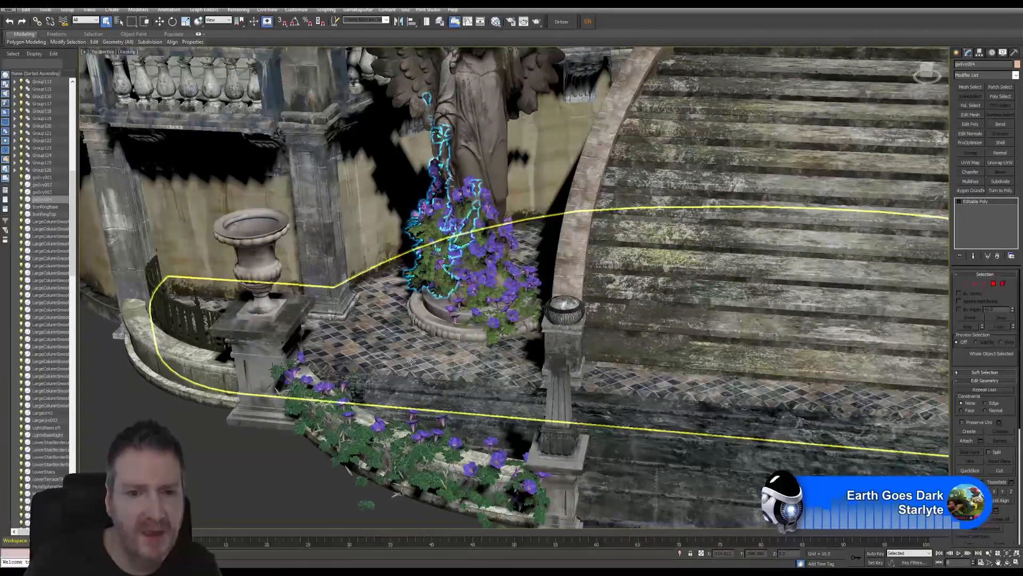
Step: Examine the ivy material nodes in the Slate Material Editor alongside the front ivy, and close the editor
click(350, 197)
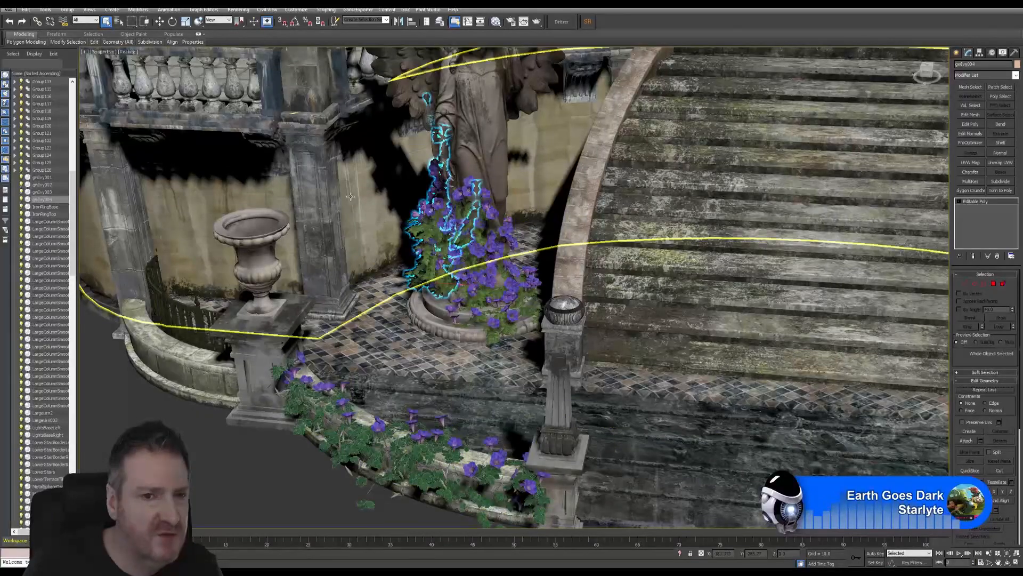
middle_drag(377, 214, 313, 238)
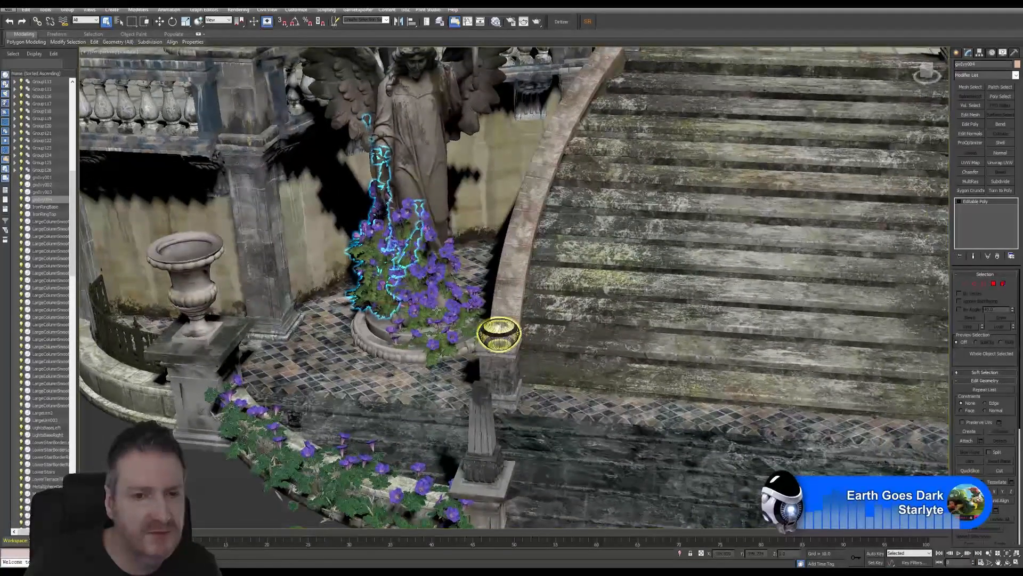
click(496, 21)
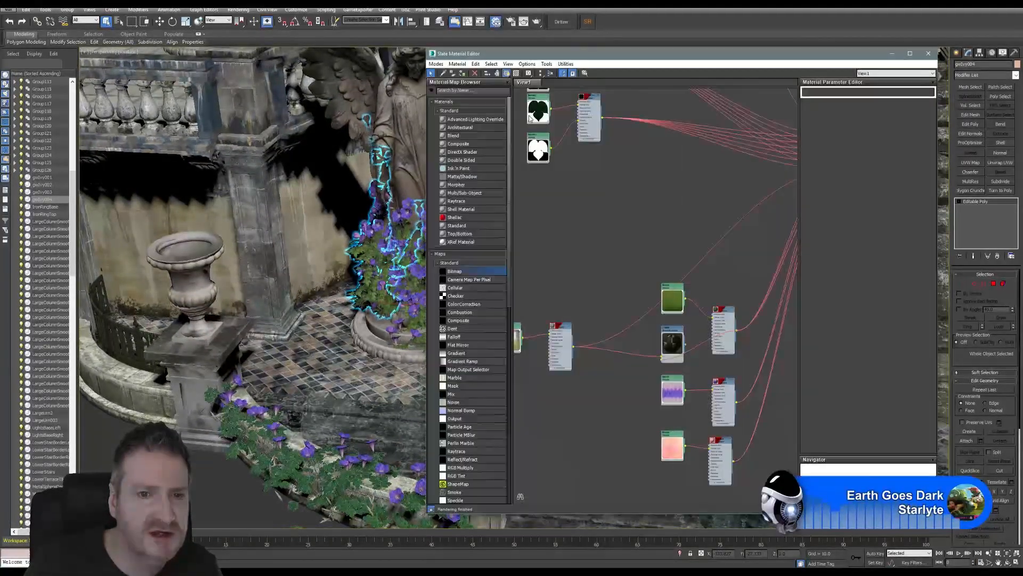
scroll(238, 243, up, 3)
middle_drag(238, 242, 235, 243)
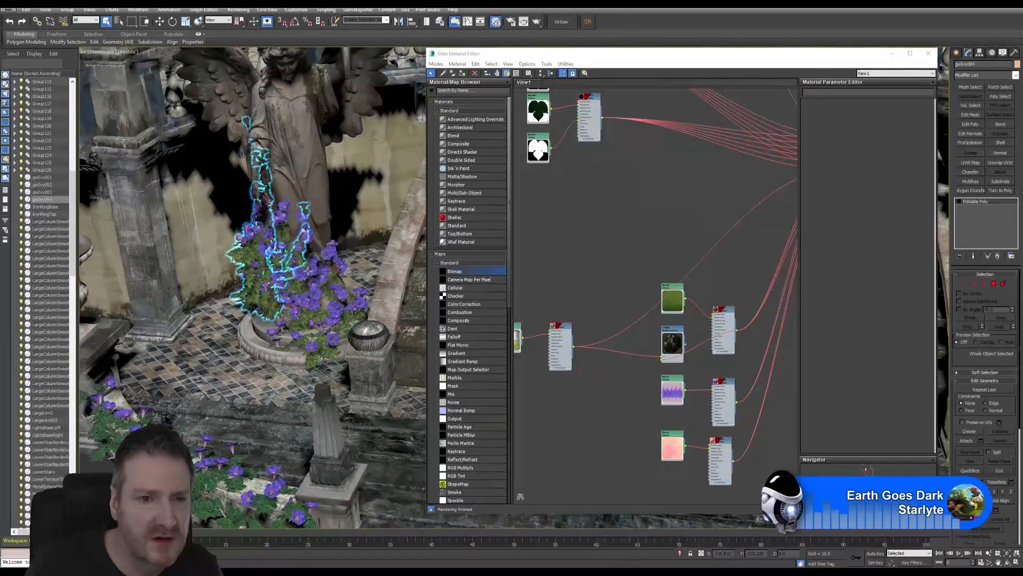
click(339, 303)
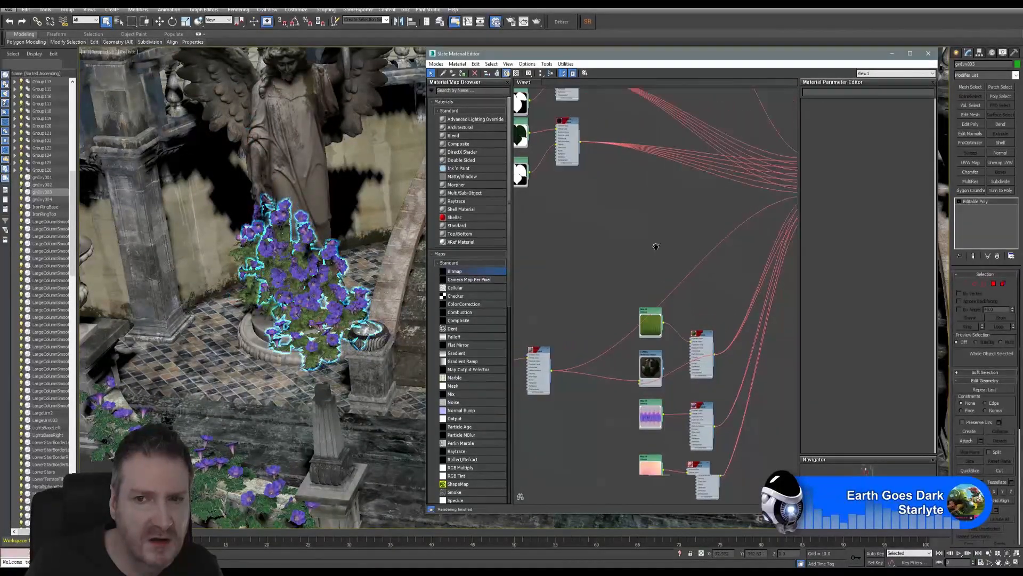
click(928, 53)
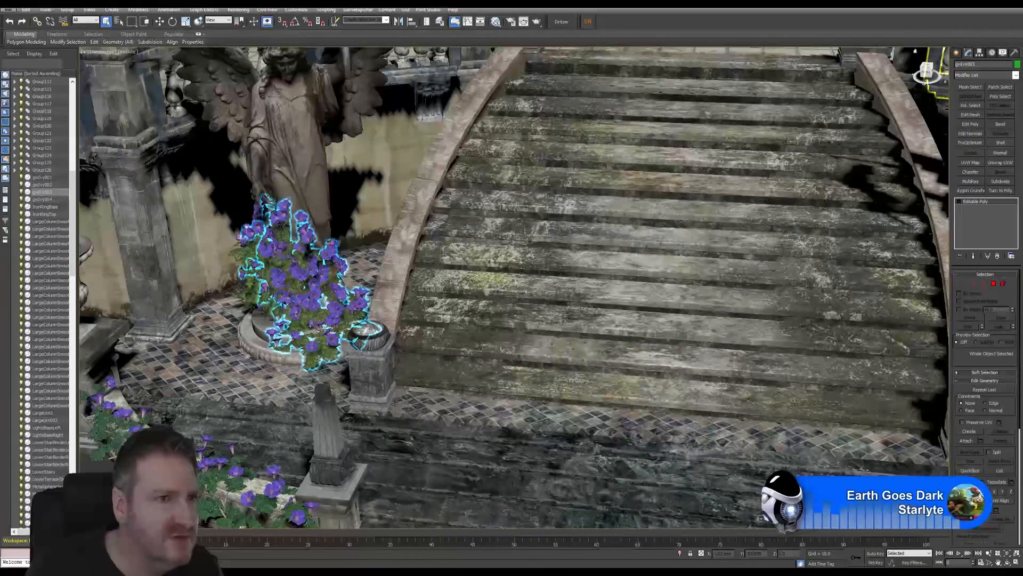
Step: Save the scene
click(8, 9)
click(26, 77)
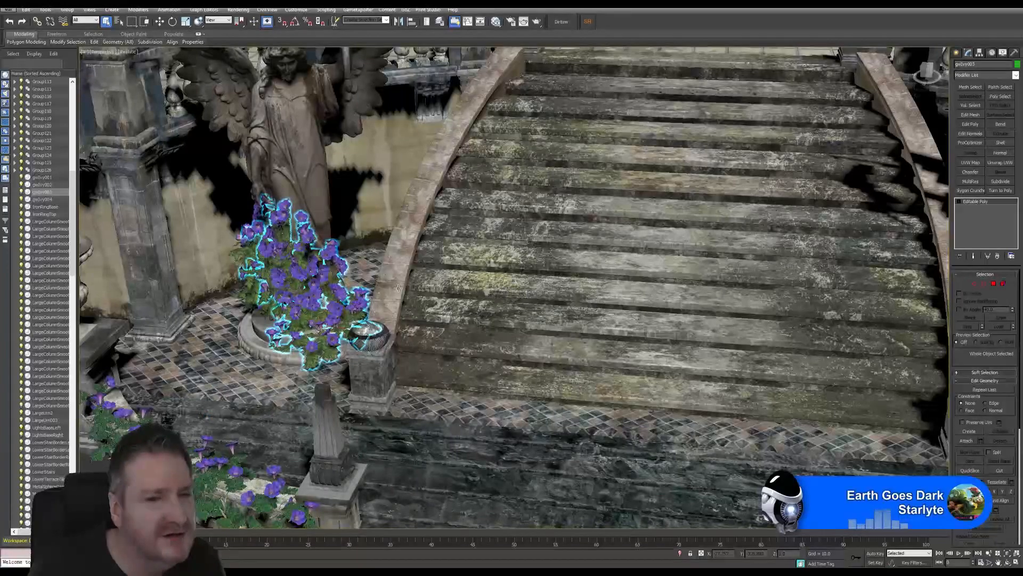
Step: Find the ungrown gwIvy001 object in the scene and delete it
click(43, 177)
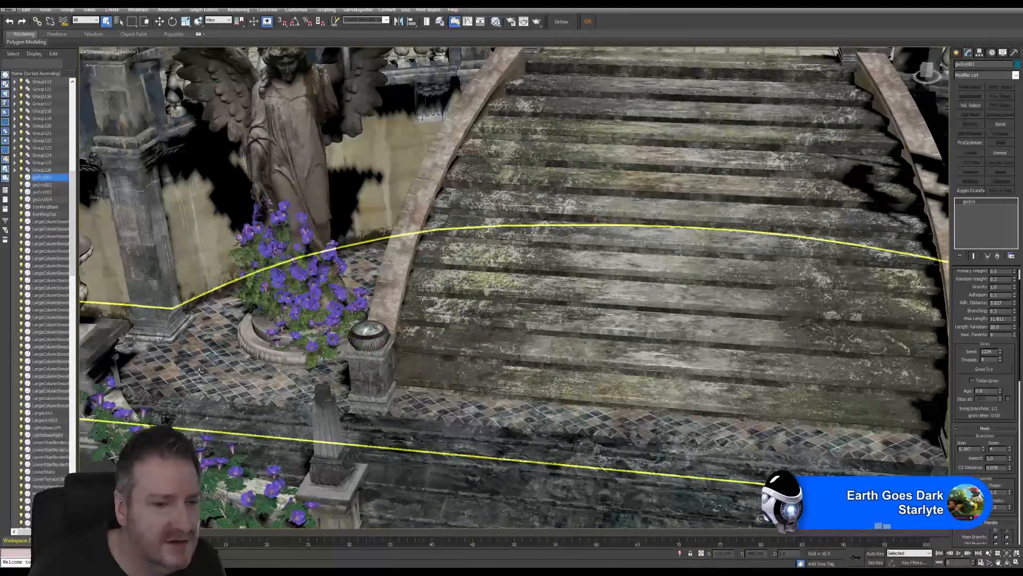
key(z)
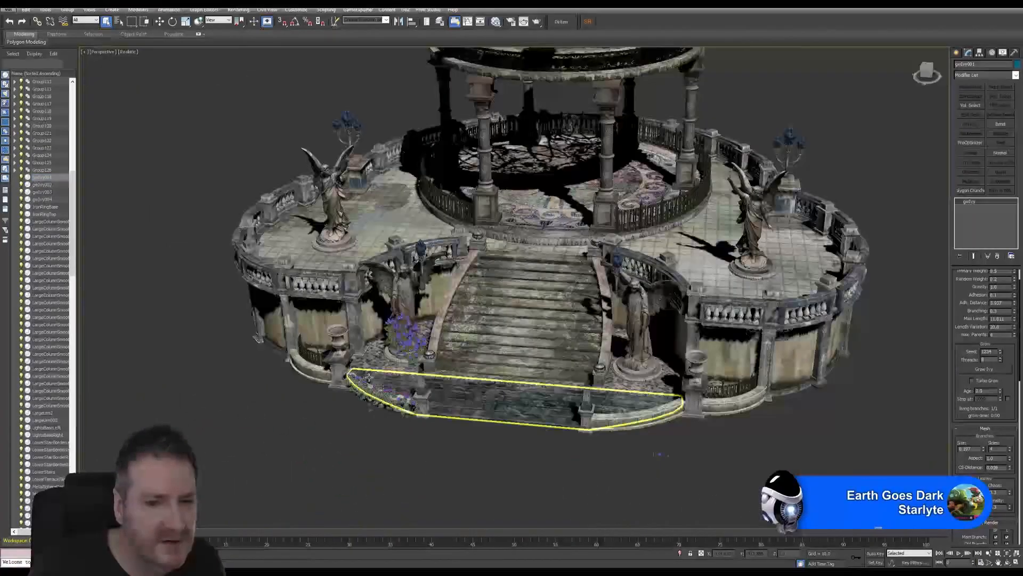
scroll(344, 399, up, 7)
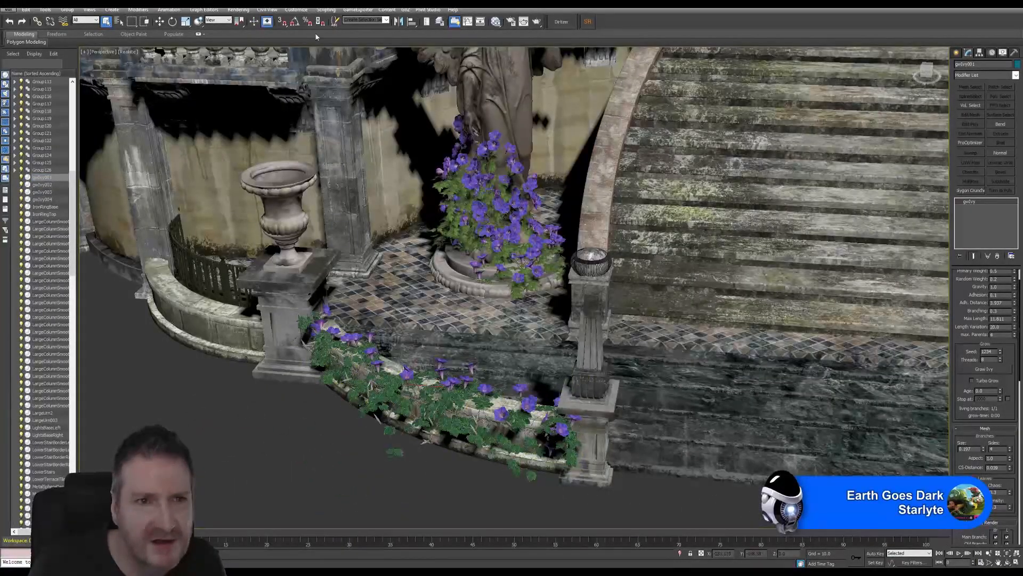
click(159, 22)
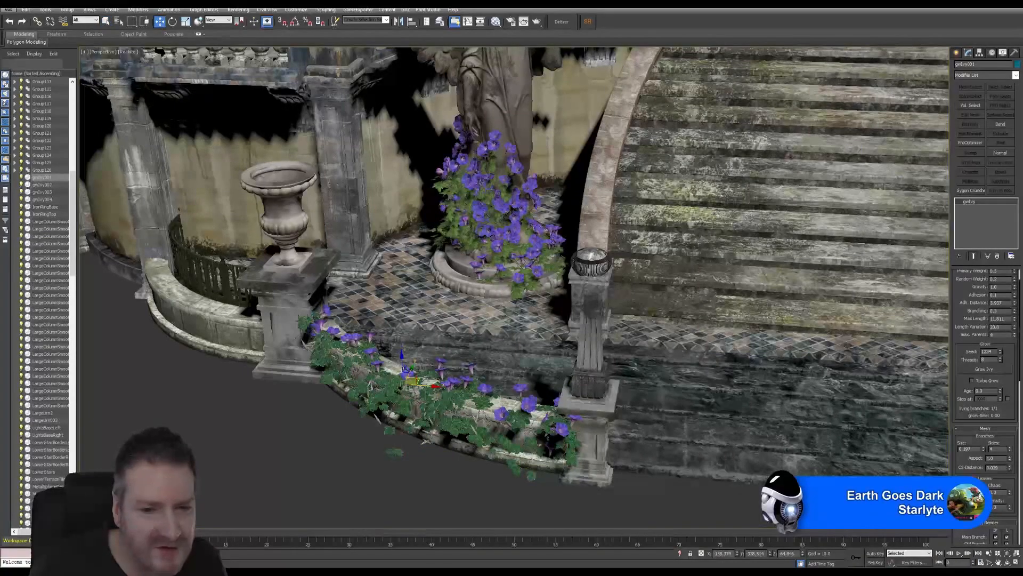
alt+middle_drag(373, 341, 401, 329)
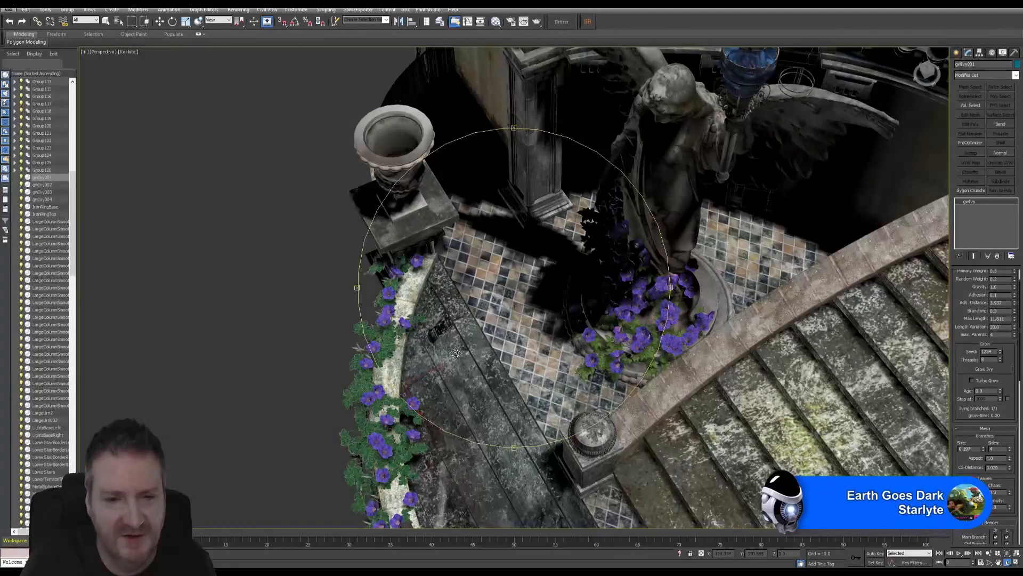
key(Delete)
Step: Try to assign the ivy's Multi/Sub-Object material from the Slate Material Editor to the converted ivy in front of the statue
drag(466, 365, 509, 355)
middle_drag(746, 106, 352, 227)
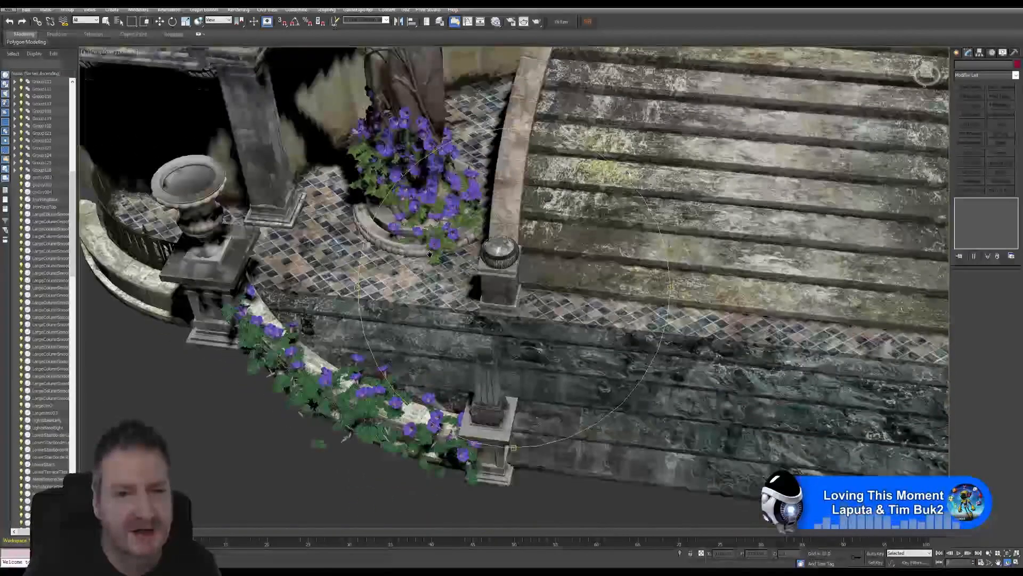
click(495, 22)
middle_drag(643, 243, 657, 205)
middle_drag(356, 199, 247, 257)
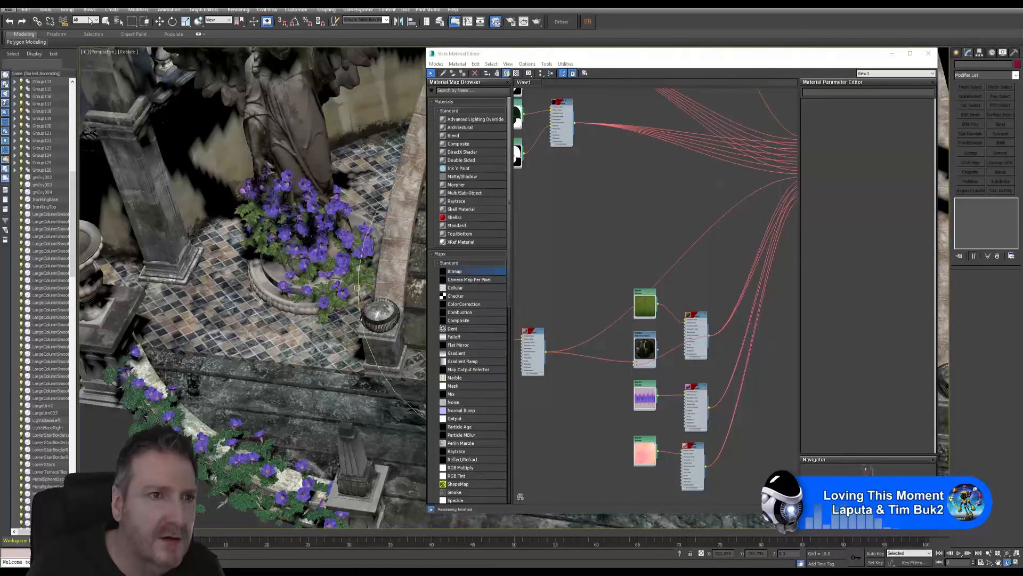
click(106, 22)
click(344, 262)
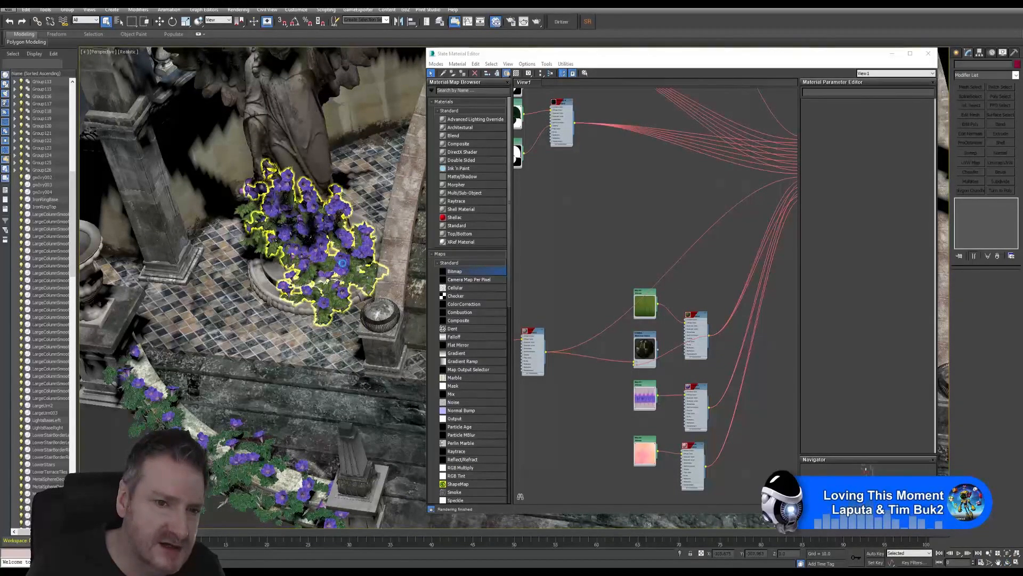
middle_drag(666, 219, 586, 266)
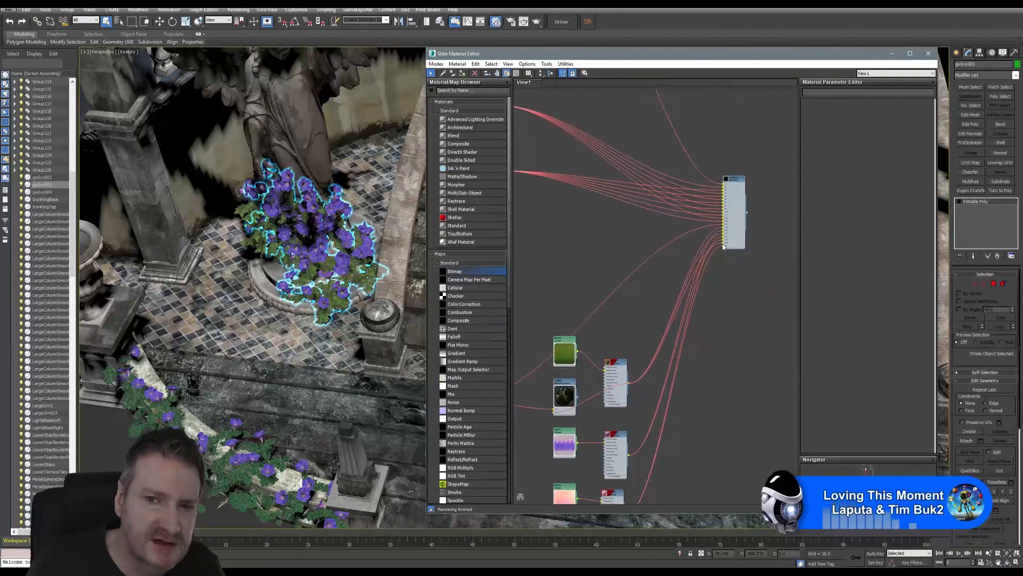
right_click(735, 178)
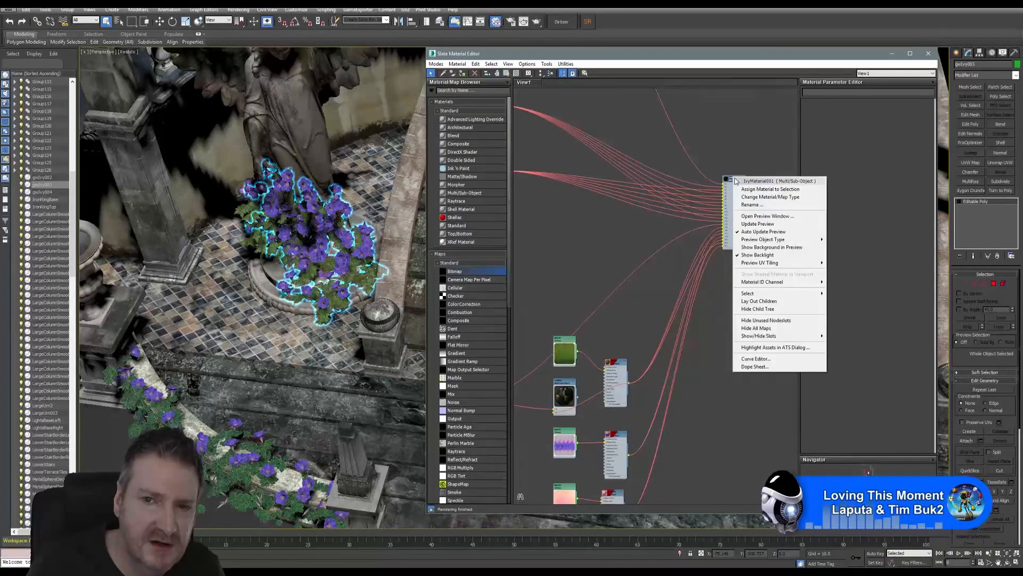
click(762, 190)
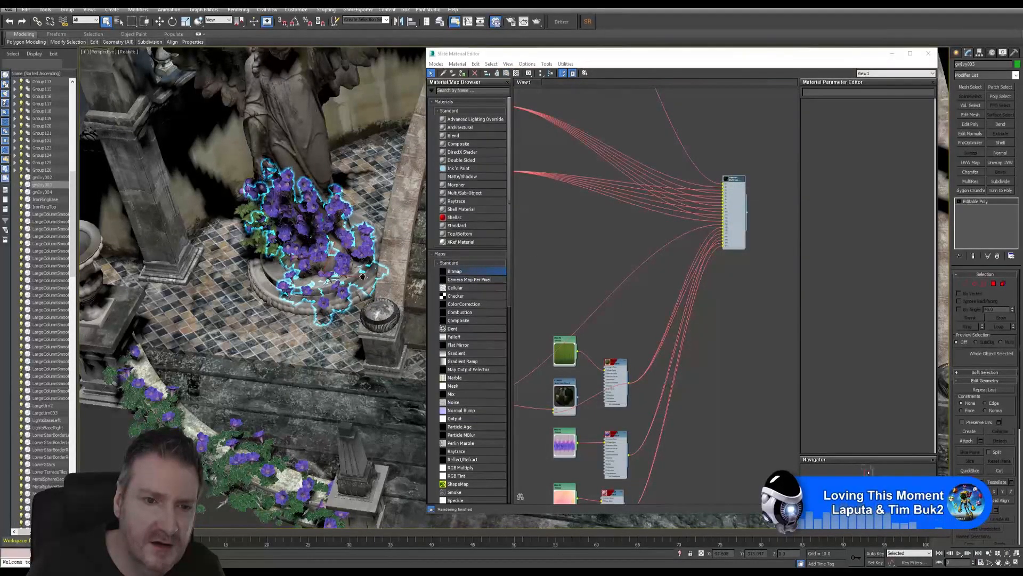
Step: Inspect the ivy's leaves and flowers up close, and undo the material assignment
scroll(351, 277, up, 8)
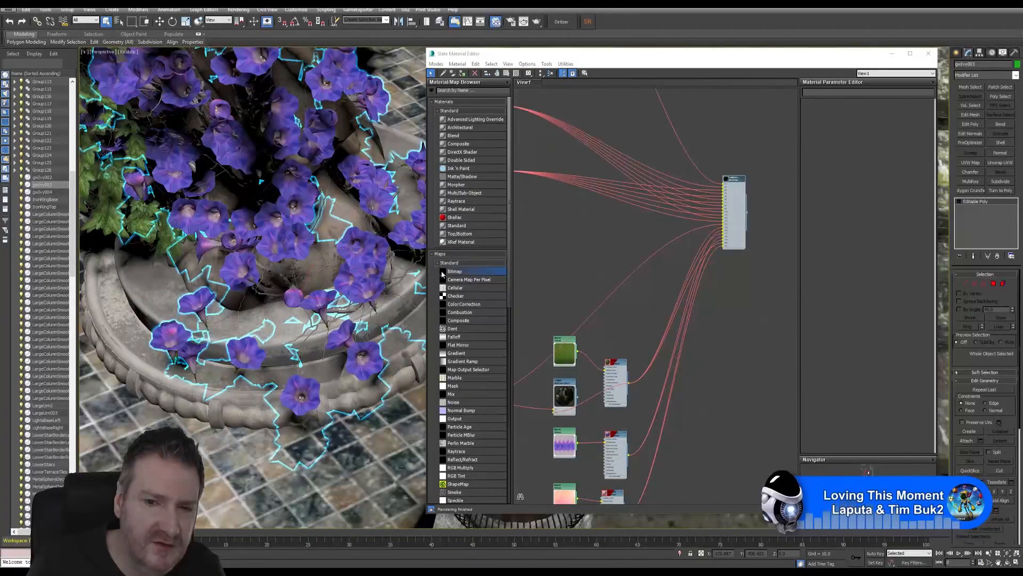
middle_drag(620, 240, 674, 273)
scroll(288, 310, down, 10)
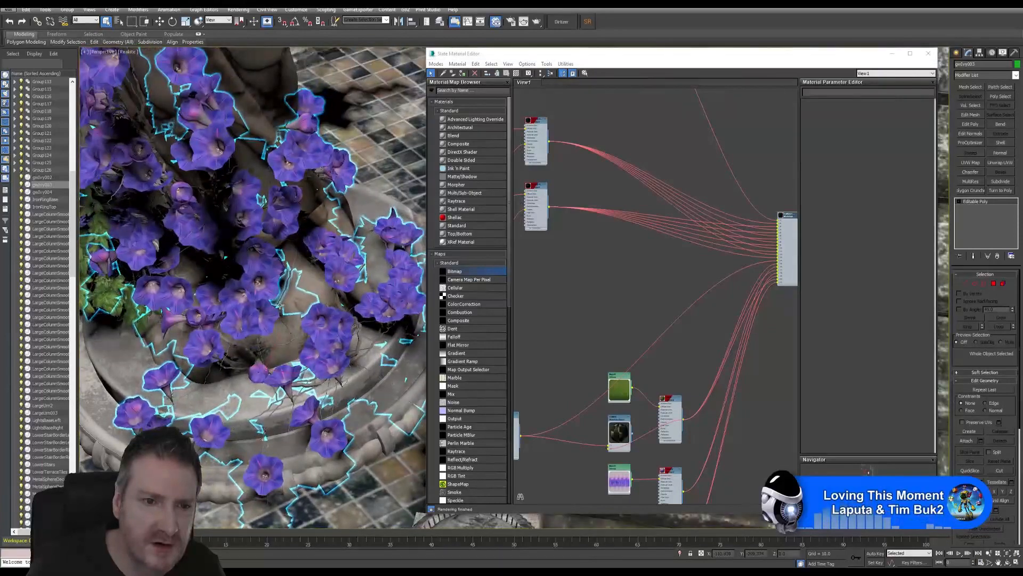
scroll(263, 302, up, 8)
middle_drag(259, 293, 261, 161)
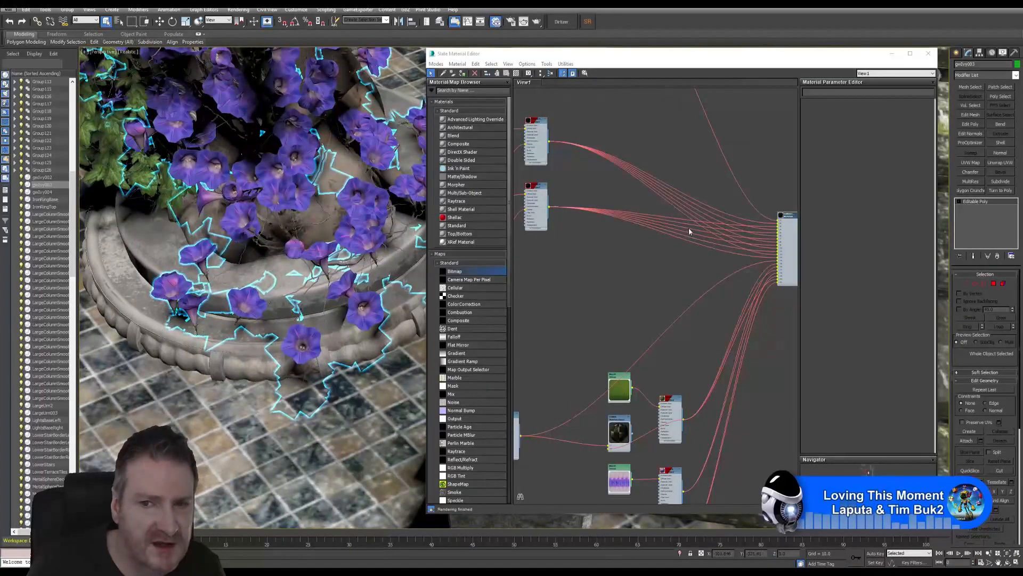
middle_drag(688, 228, 638, 216)
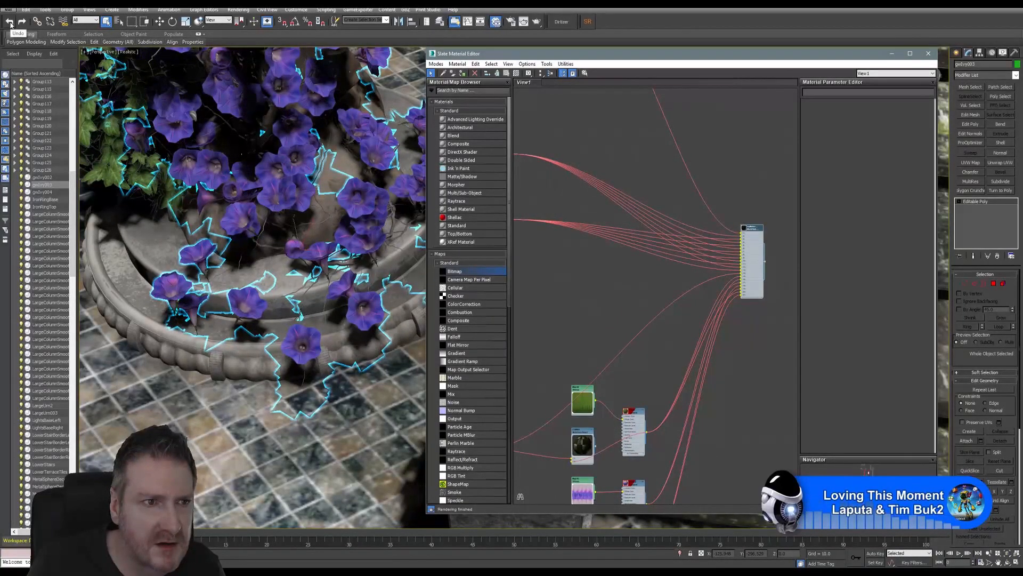
click(10, 24)
Step: Move the existing ivy and leaf material node groups aside to clear space in the material graph
scroll(690, 284, down, 10)
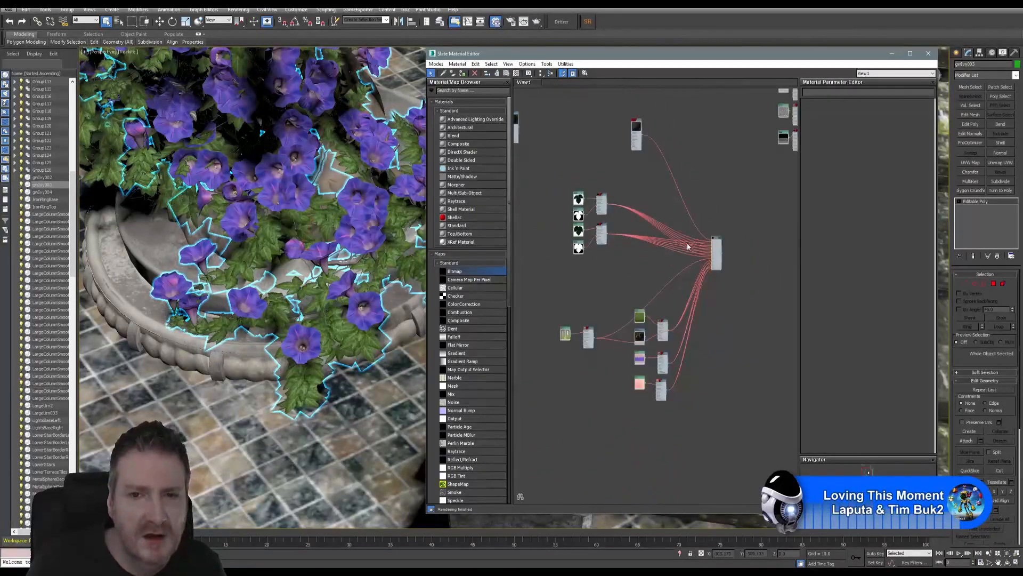
middle_drag(658, 201, 625, 191)
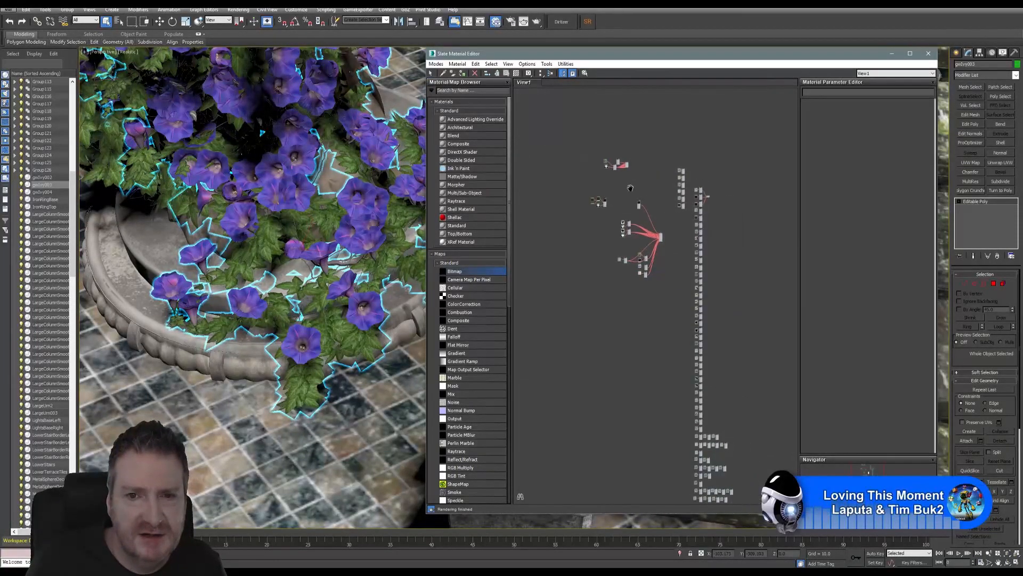
drag(555, 135, 665, 304)
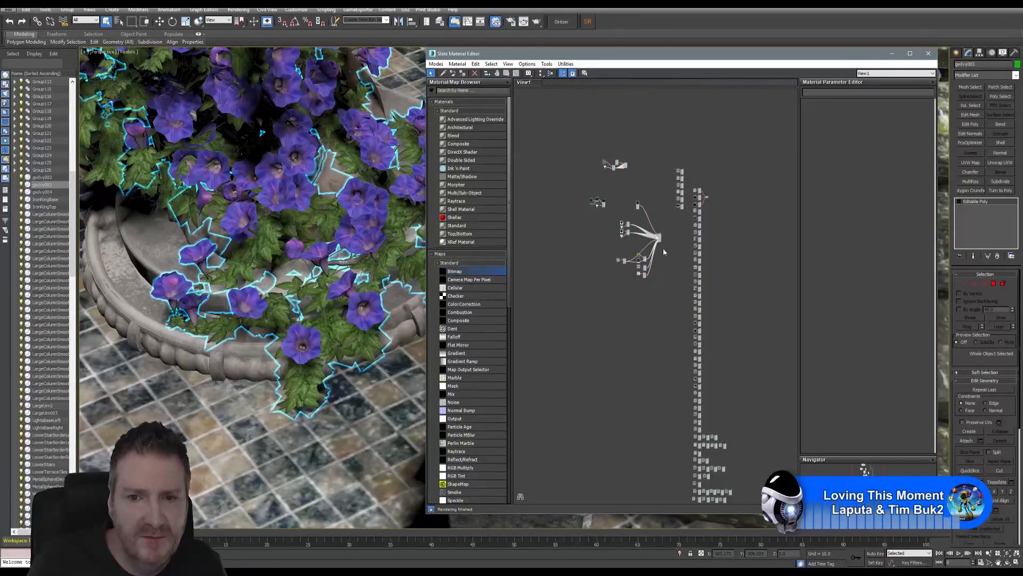
drag(661, 238, 808, 159)
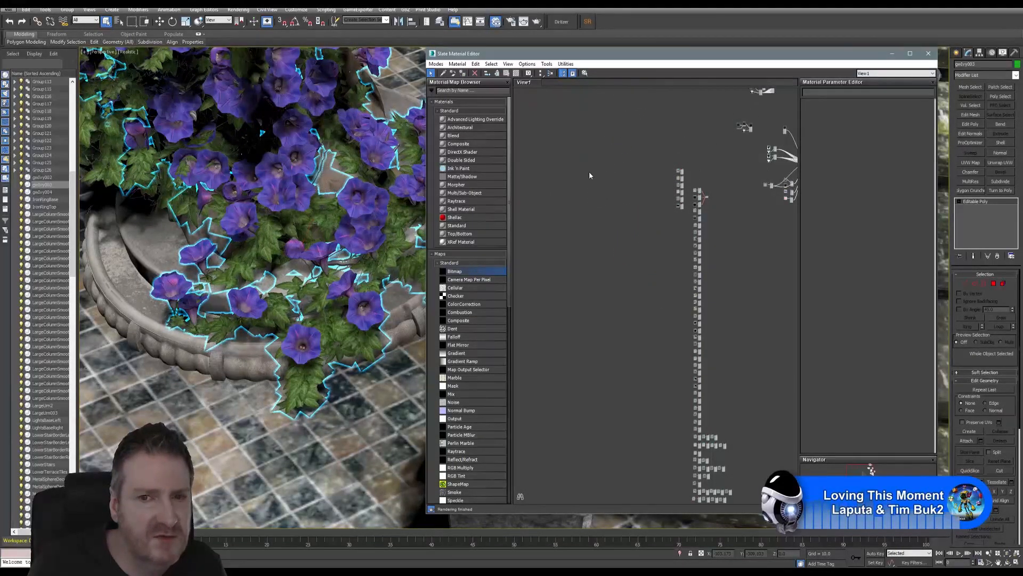
Step: Pick the material from the converted ivy in front of the statue into the material graph
middle_drag(590, 171, 647, 180)
scroll(624, 160, up, 5)
scroll(625, 211, down, 4)
middle_drag(612, 221, 632, 244)
scroll(632, 244, up, 4)
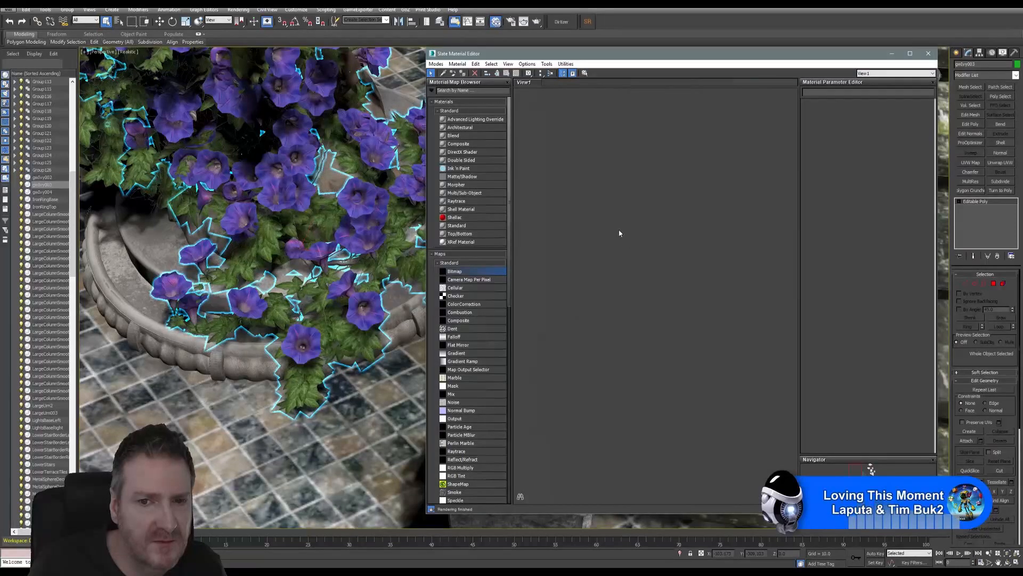
click(443, 73)
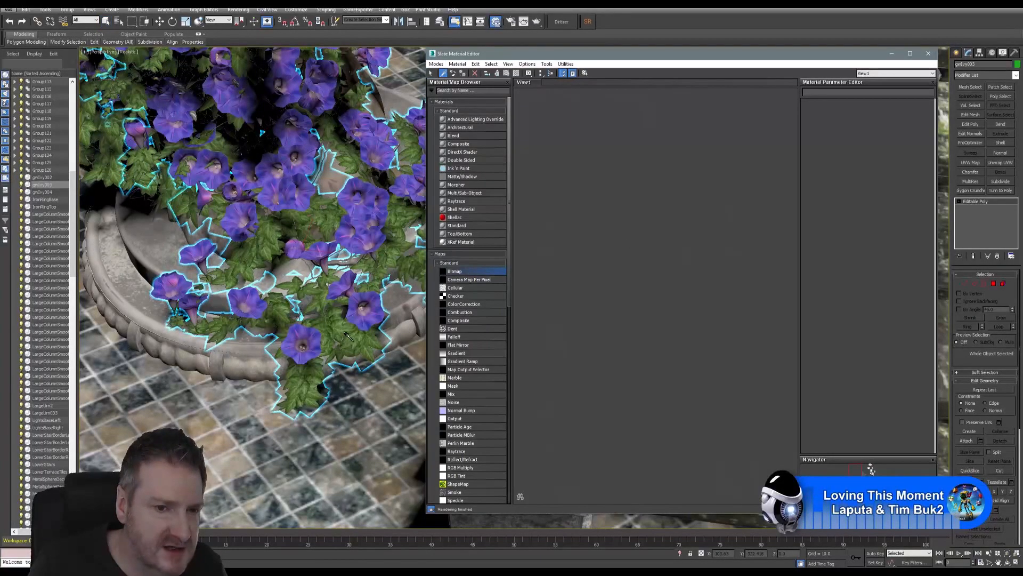
click(347, 338)
middle_drag(663, 197, 610, 201)
middle_drag(578, 238, 597, 240)
scroll(597, 240, up, 6)
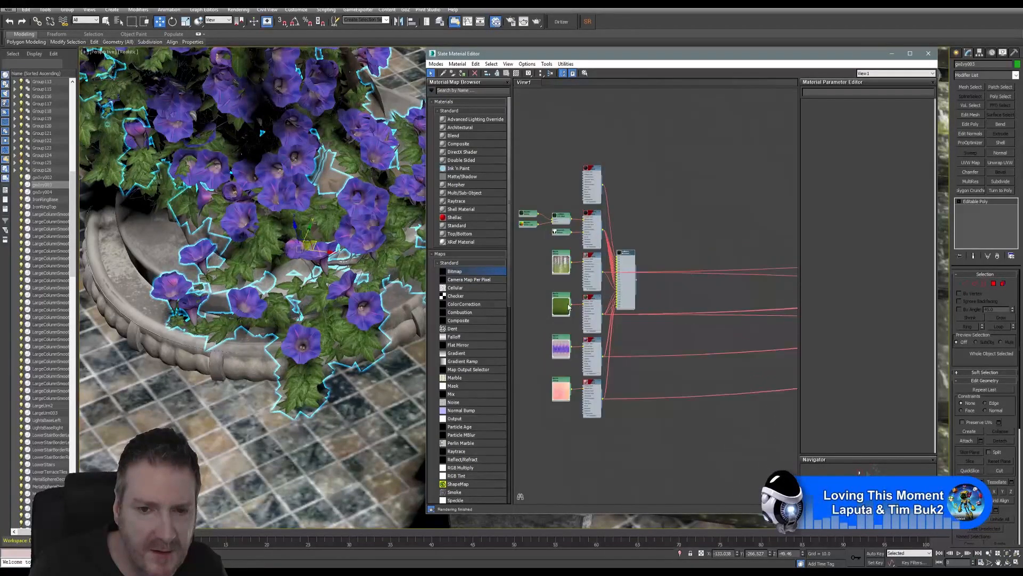
Step: Compare the picked ivy material's nodes with the neighbouring leaf materials and with the ivy's leaves in the viewport
scroll(643, 282, down, 7)
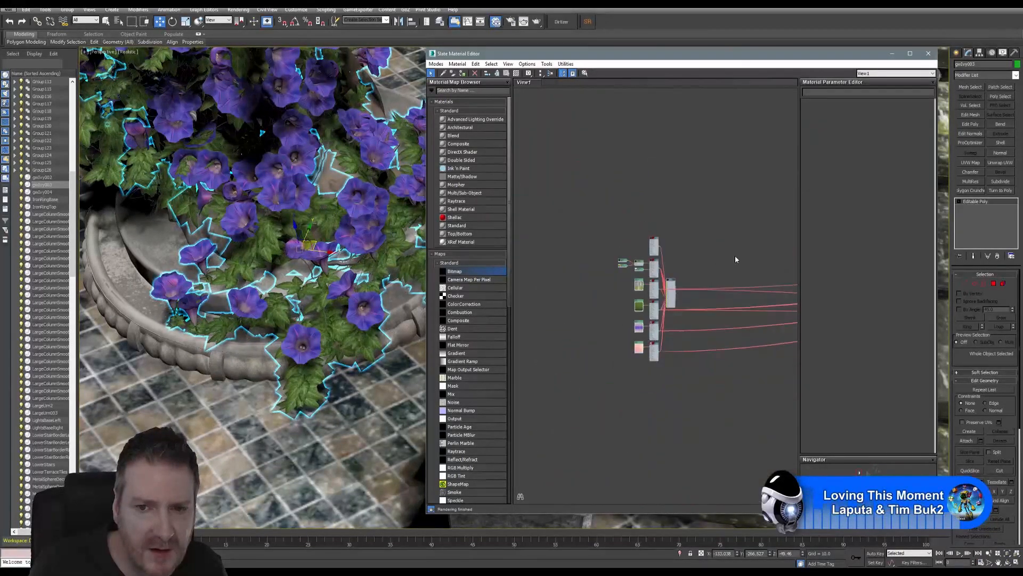
middle_drag(759, 205, 568, 201)
middle_drag(636, 198, 517, 197)
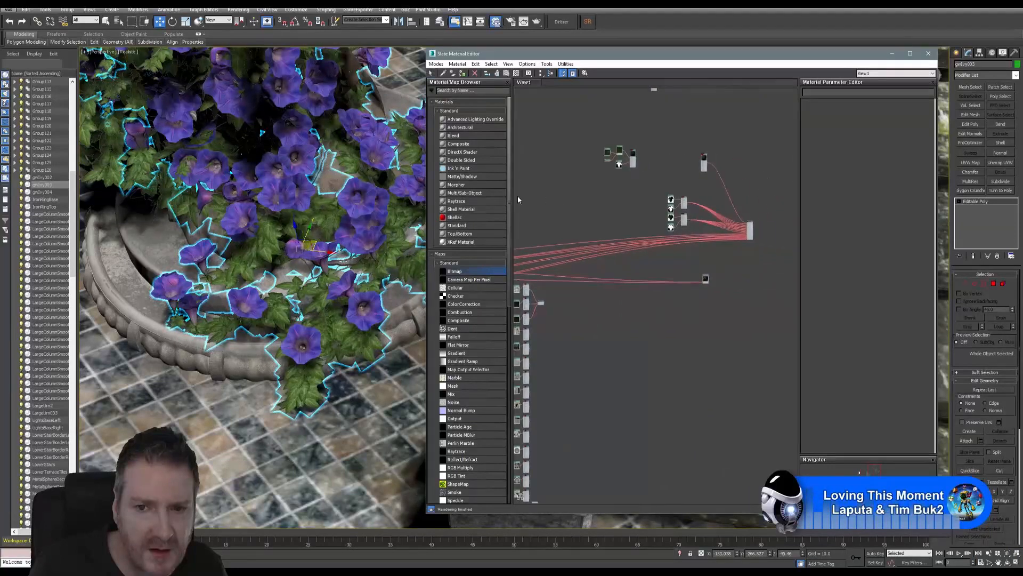
middle_drag(605, 211, 594, 220)
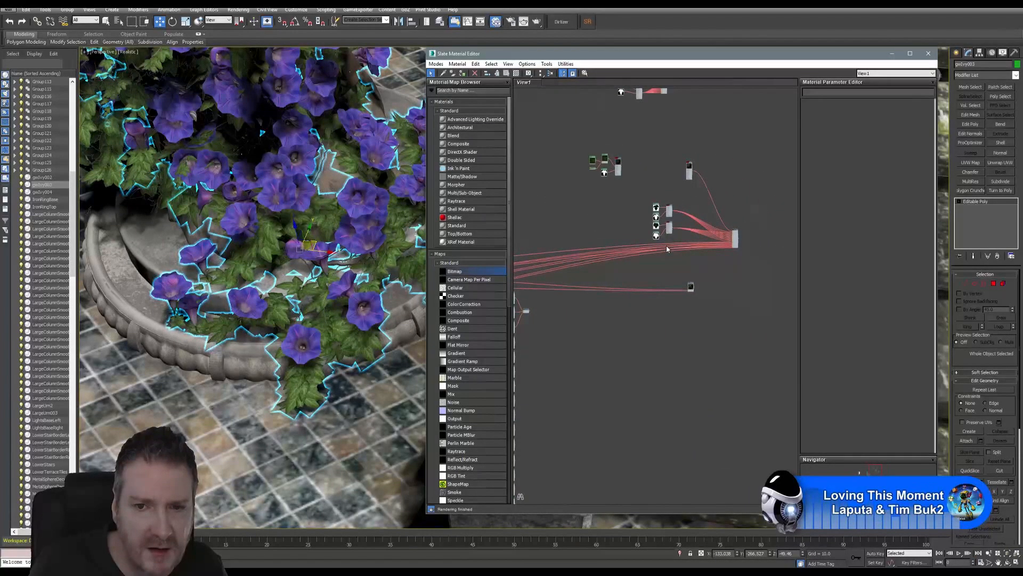
scroll(695, 220, up, 3)
middle_drag(693, 165, 726, 276)
scroll(709, 274, down, 2)
scroll(274, 304, down, 4)
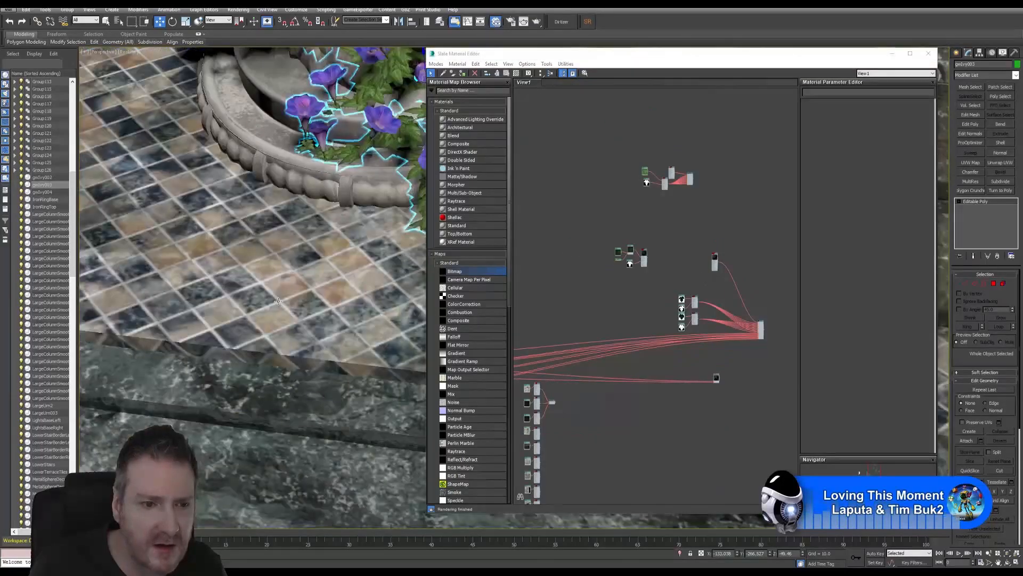
scroll(315, 220, up, 3)
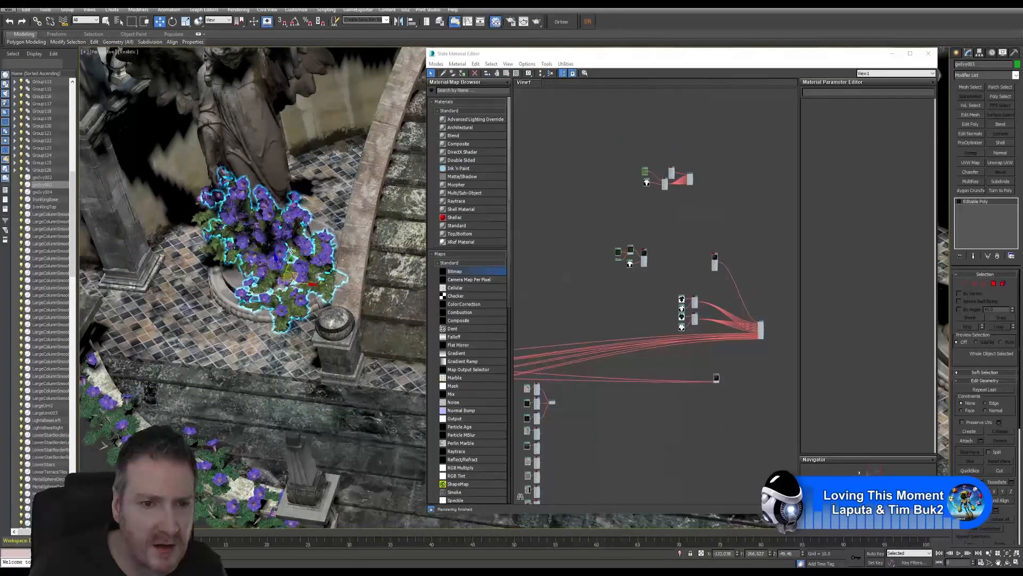
middle_drag(656, 273, 771, 193)
scroll(679, 243, up, 5)
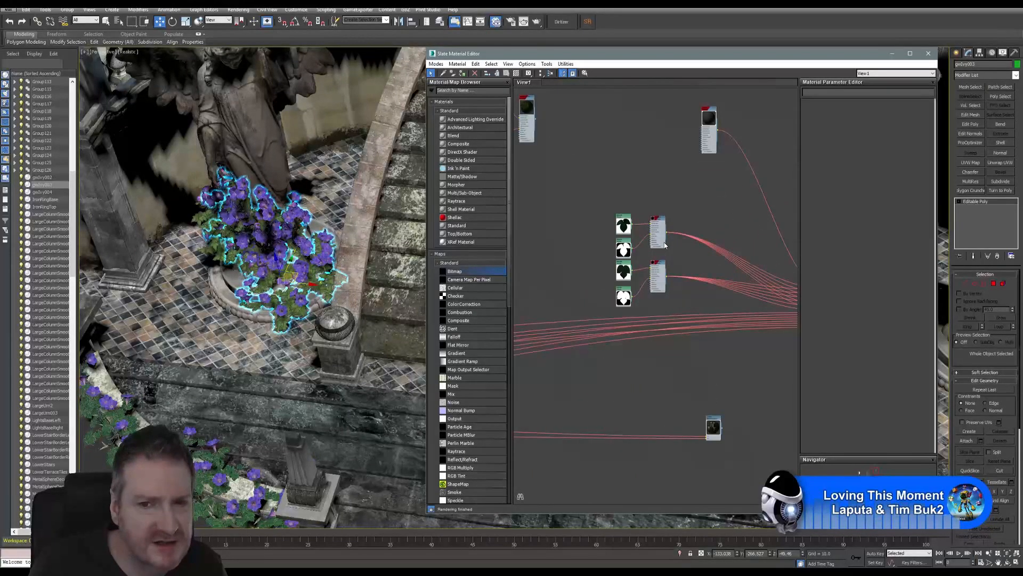
middle_drag(731, 222, 682, 199)
drag(683, 199, 758, 158)
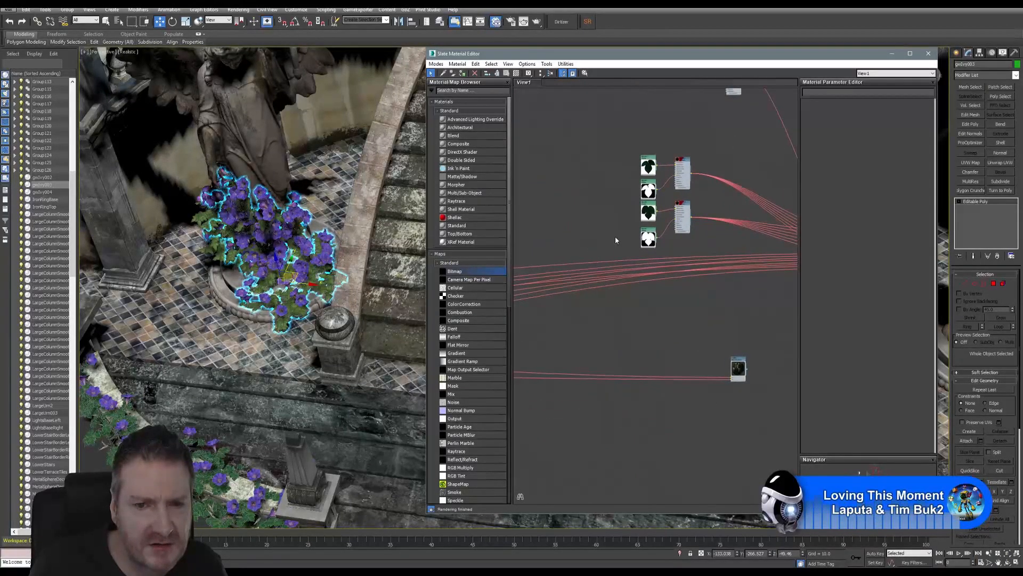
scroll(599, 257, down, 1)
middle_drag(561, 277, 767, 317)
scroll(325, 287, up, 5)
scroll(646, 317, down, 1)
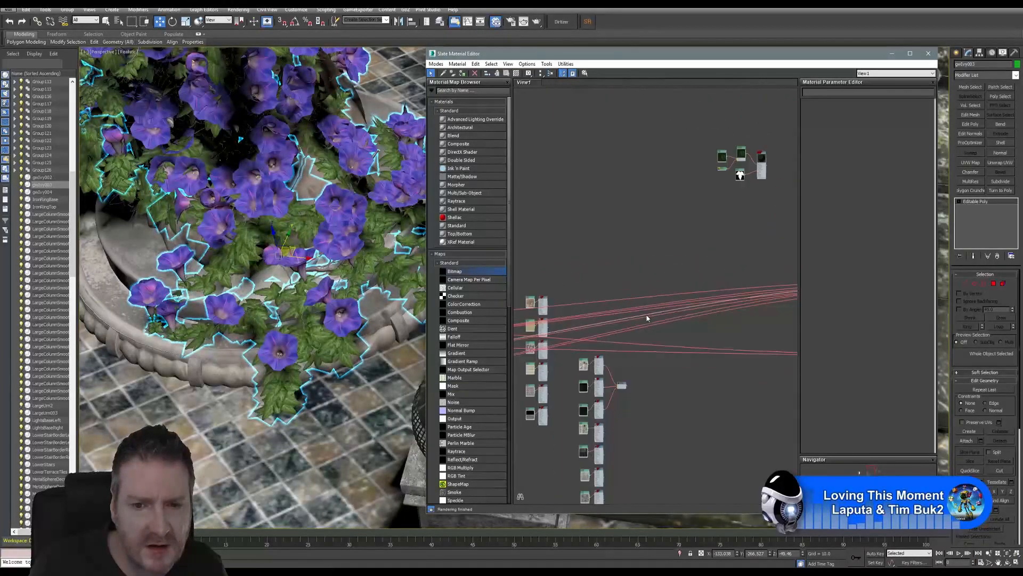
middle_drag(622, 308, 774, 258)
middle_drag(570, 258, 706, 264)
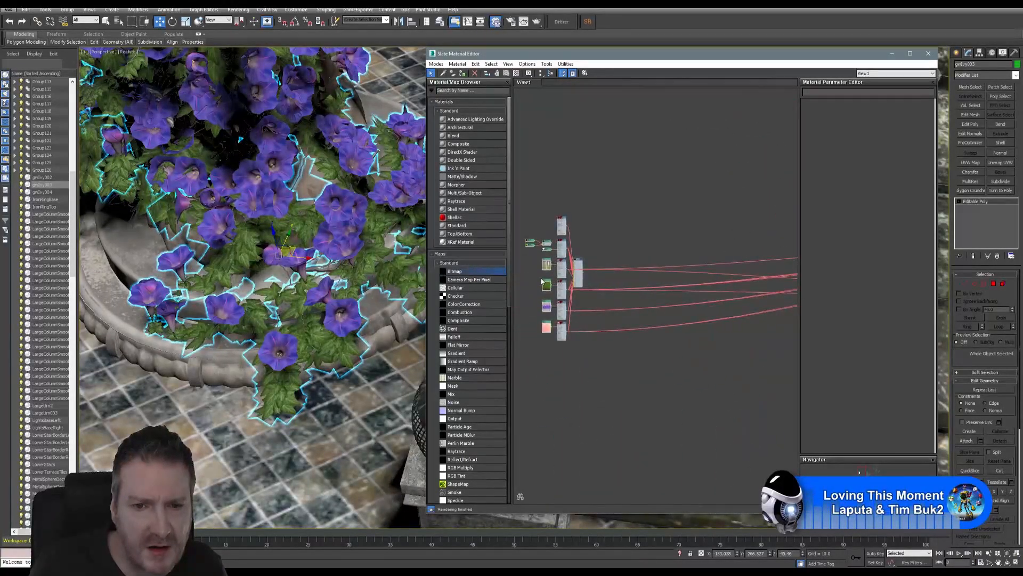
scroll(542, 276, up, 1)
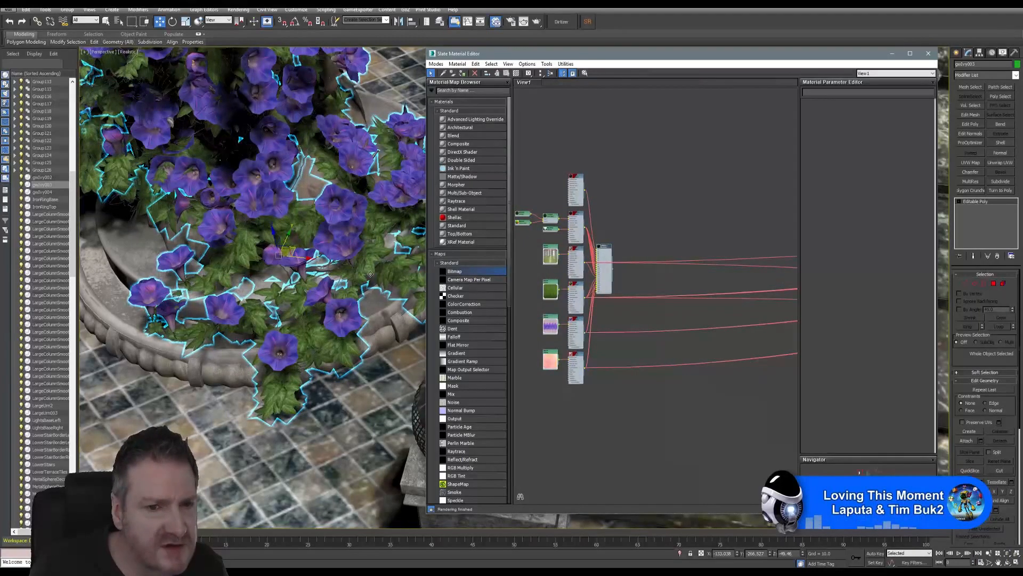
Step: Enlarge the leaf bitmap Map #98's preview and space its node and the Multi/Sub-Object node away from the neighbouring nodes
middle_drag(639, 189, 682, 238)
scroll(586, 303, up, 3)
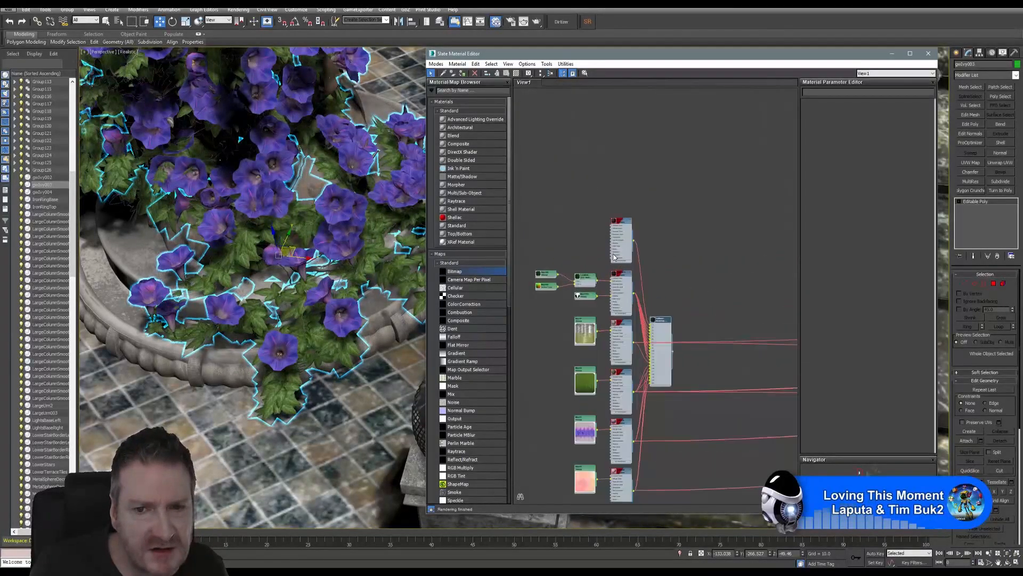
scroll(550, 280, up, 1)
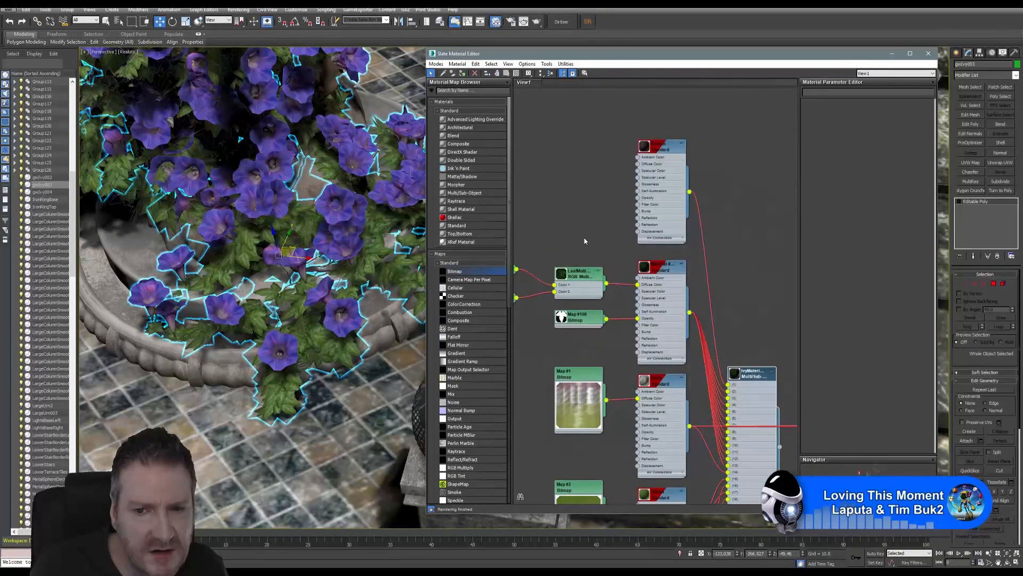
middle_drag(585, 239, 720, 243)
scroll(613, 275, up, 1)
double_click(614, 276)
drag(614, 276, 614, 211)
middle_drag(768, 250, 641, 210)
scroll(642, 213, down, 2)
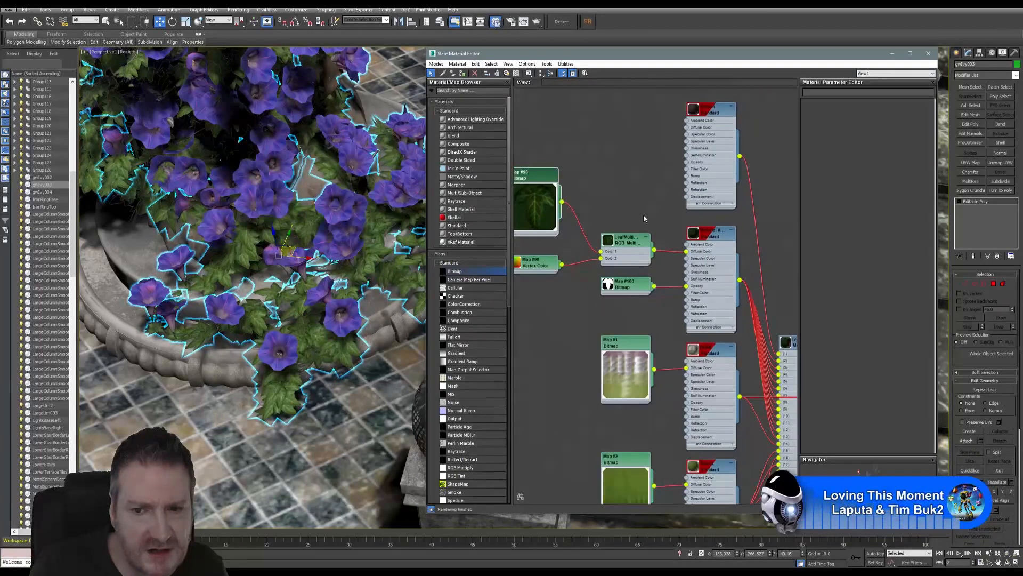
scroll(687, 246, down, 1)
middle_drag(698, 247, 581, 179)
drag(680, 268, 781, 152)
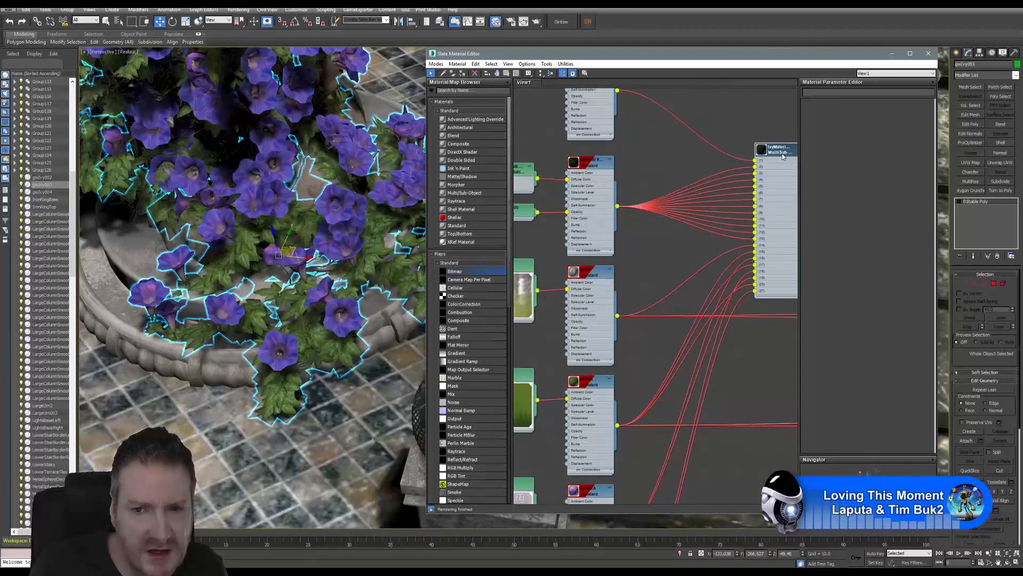
Step: Examine which sub-materials the picked ivy material shares with the other Multi/Sub-Object material in the graph
middle_drag(658, 185, 648, 221)
scroll(684, 230, down, 6)
scroll(685, 229, up, 1)
middle_drag(565, 237, 631, 221)
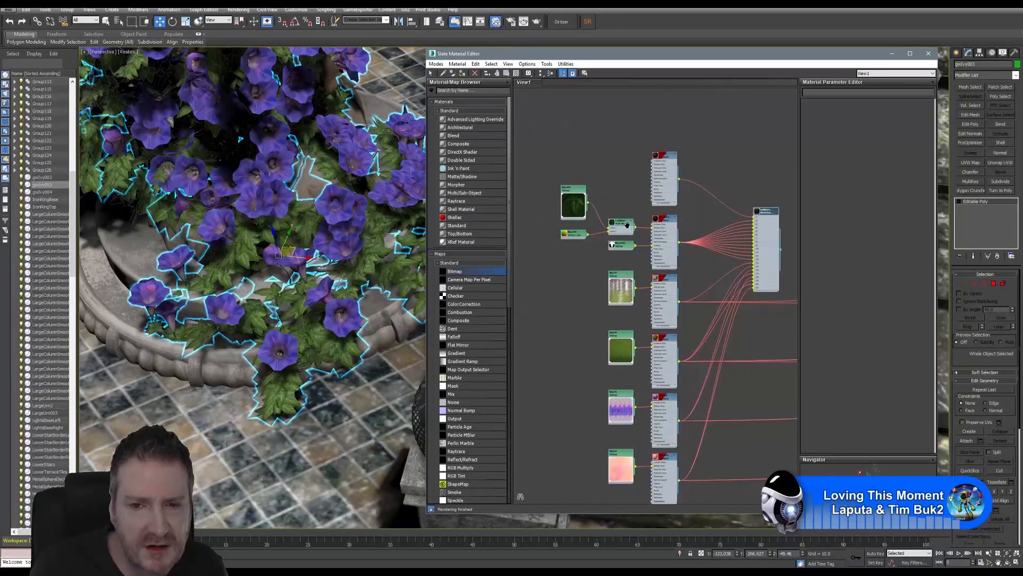
scroll(634, 218, down, 4)
middle_drag(685, 167, 569, 208)
scroll(648, 180, down, 5)
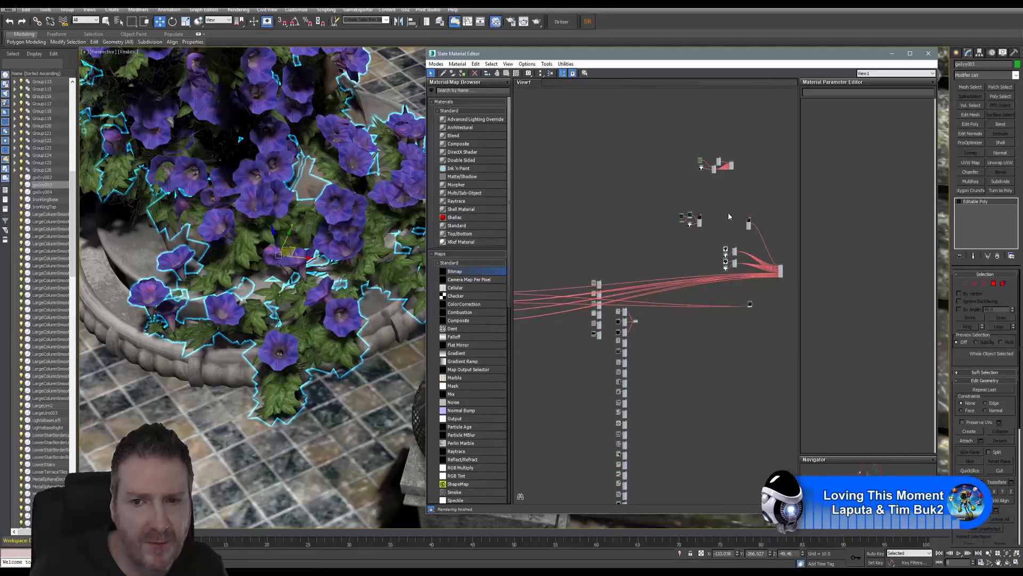
middle_drag(661, 212, 685, 222)
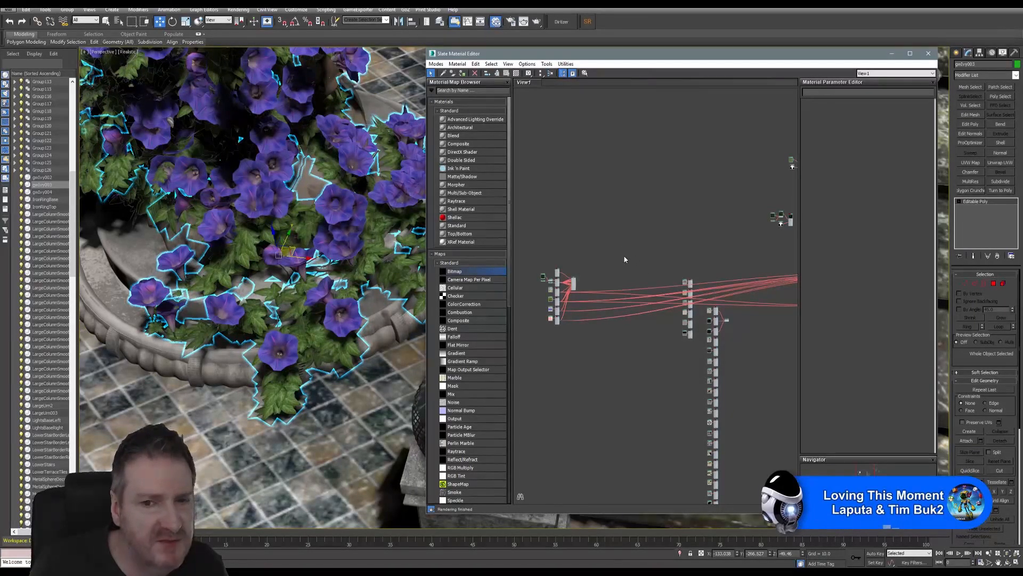
scroll(572, 290, up, 6)
scroll(570, 284, up, 3)
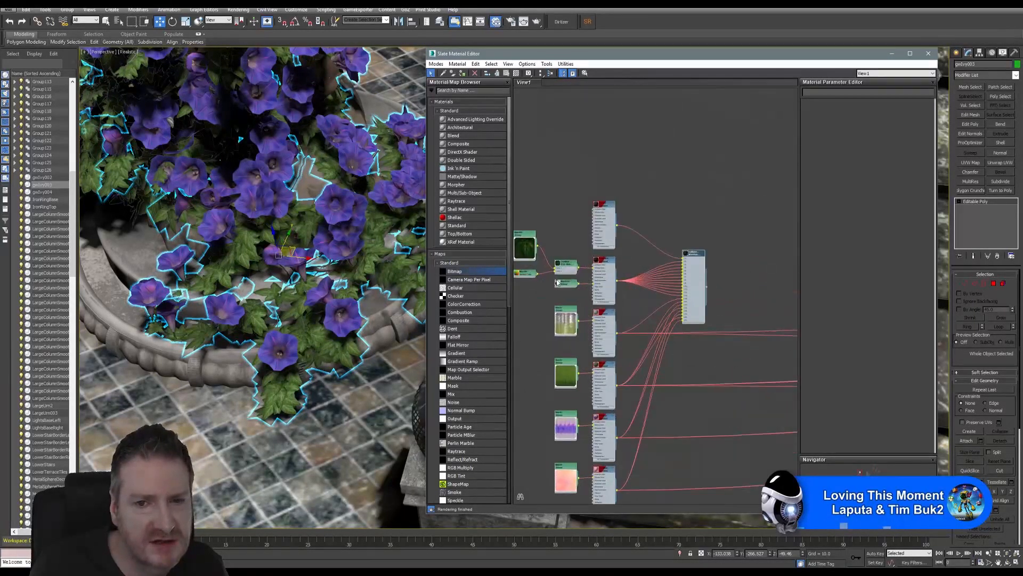
scroll(669, 209, down, 6)
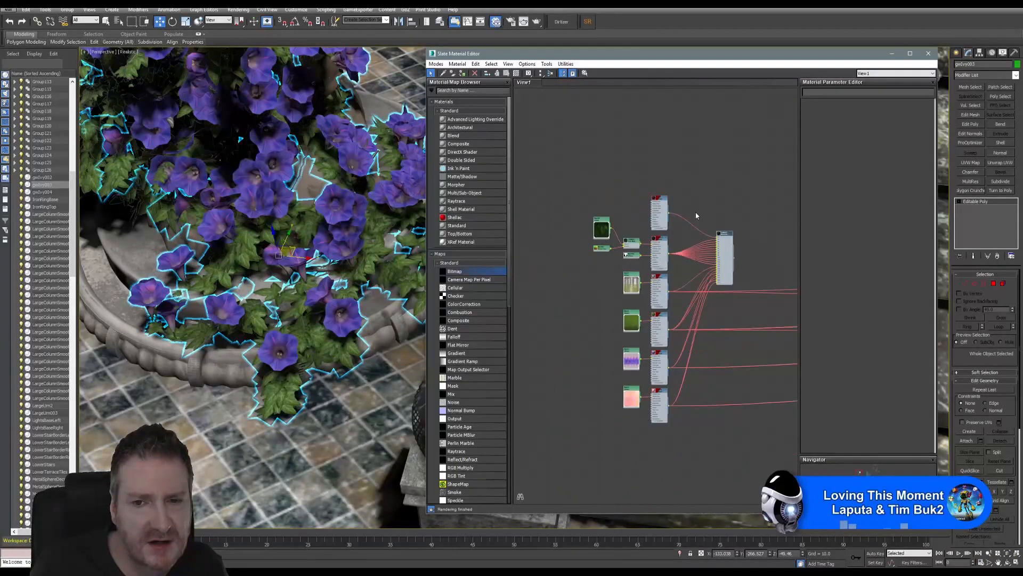
Step: Move the picked ivy's Multi/Sub-Object node directly above the other ivy's Multi/Sub-Object node for comparison
middle_drag(718, 192, 571, 182)
scroll(581, 192, down, 5)
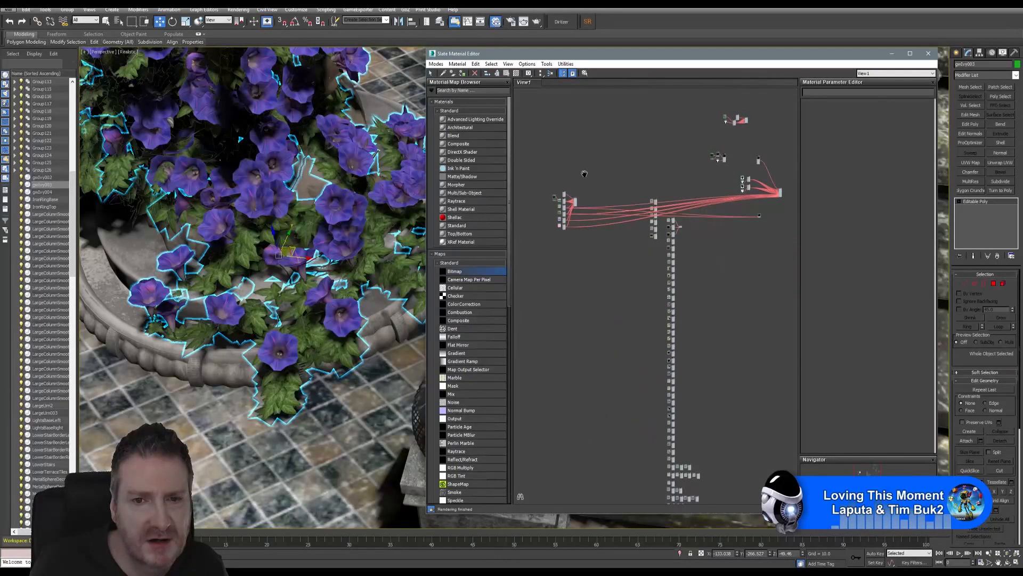
drag(573, 209, 748, 169)
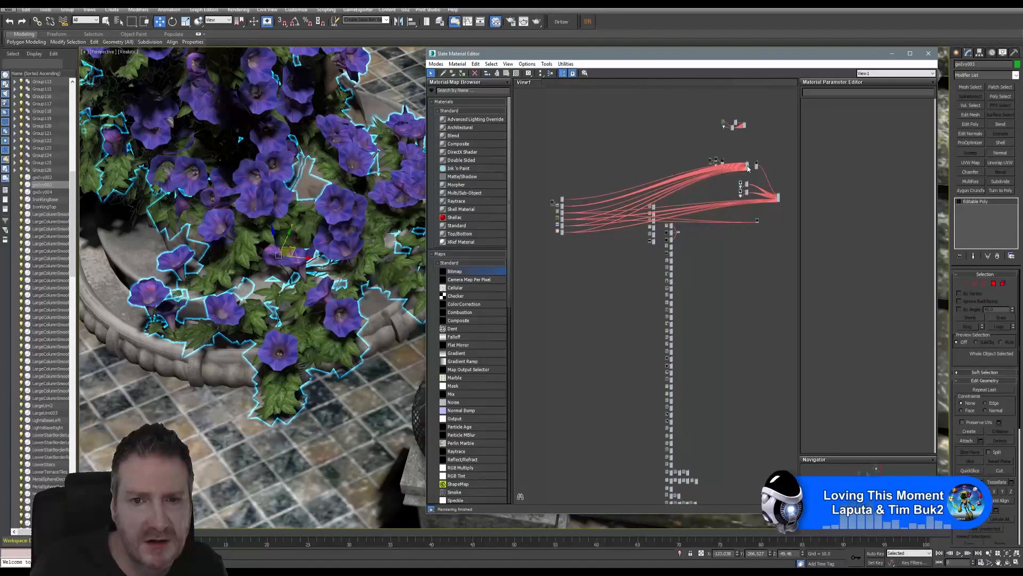
scroll(743, 166, up, 5)
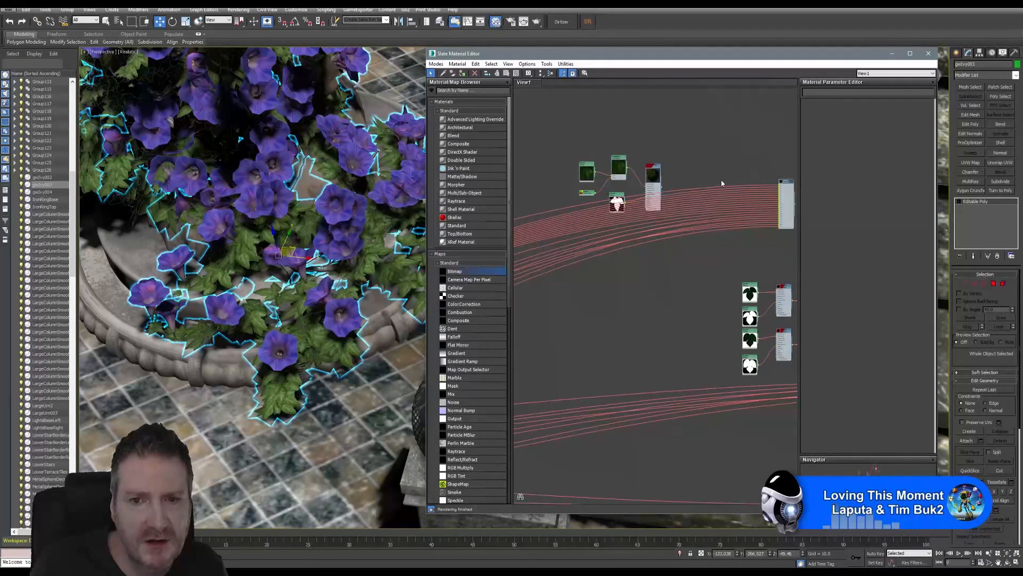
middle_drag(721, 183, 531, 118)
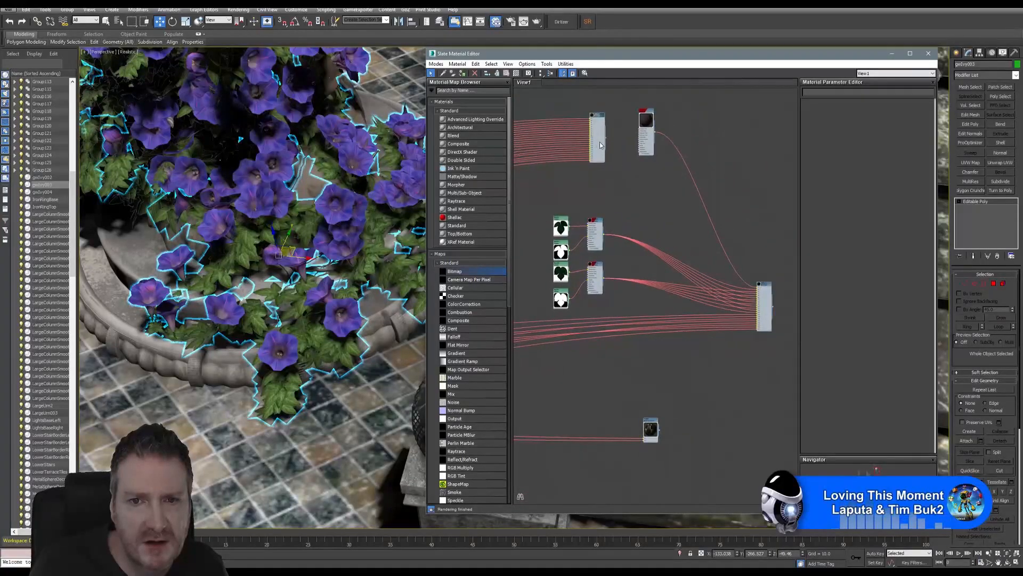
drag(600, 116, 768, 214)
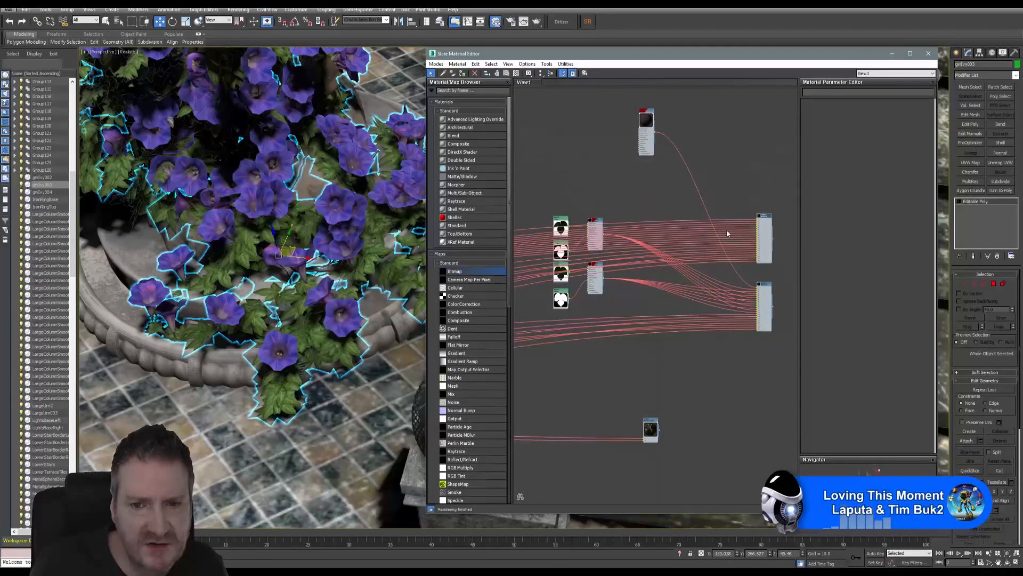
middle_drag(683, 188, 673, 189)
scroll(753, 245, up, 2)
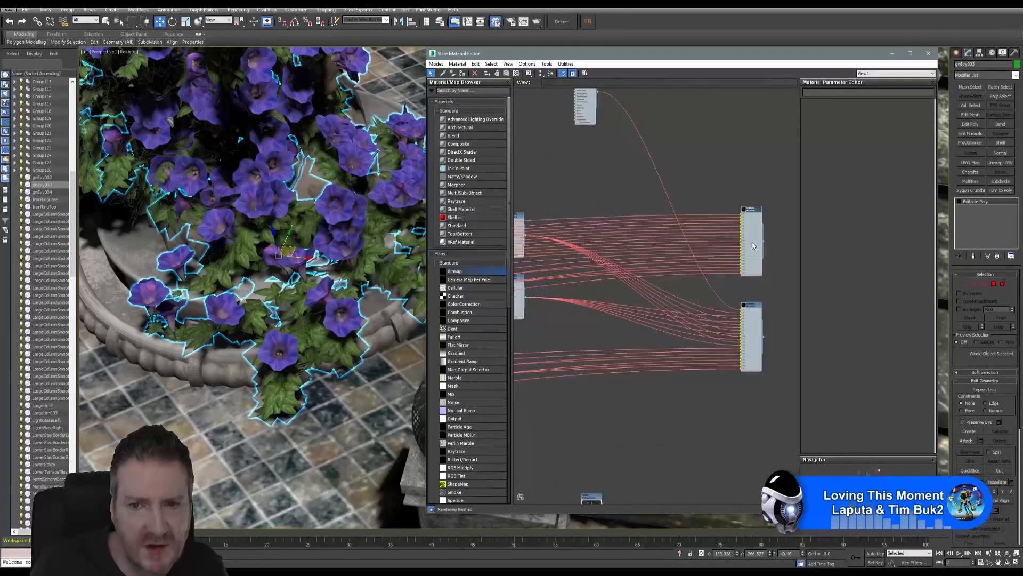
Step: Trace the connections of the two ivies' Multi/Sub-Object nodes back to their source materials and compare their slots
scroll(642, 246, down, 4)
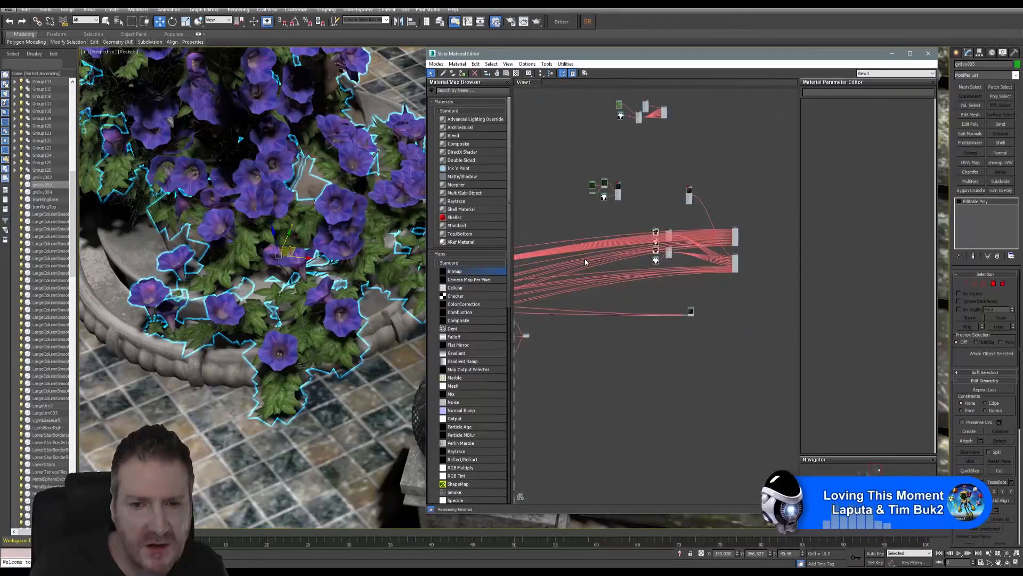
middle_drag(584, 258, 743, 245)
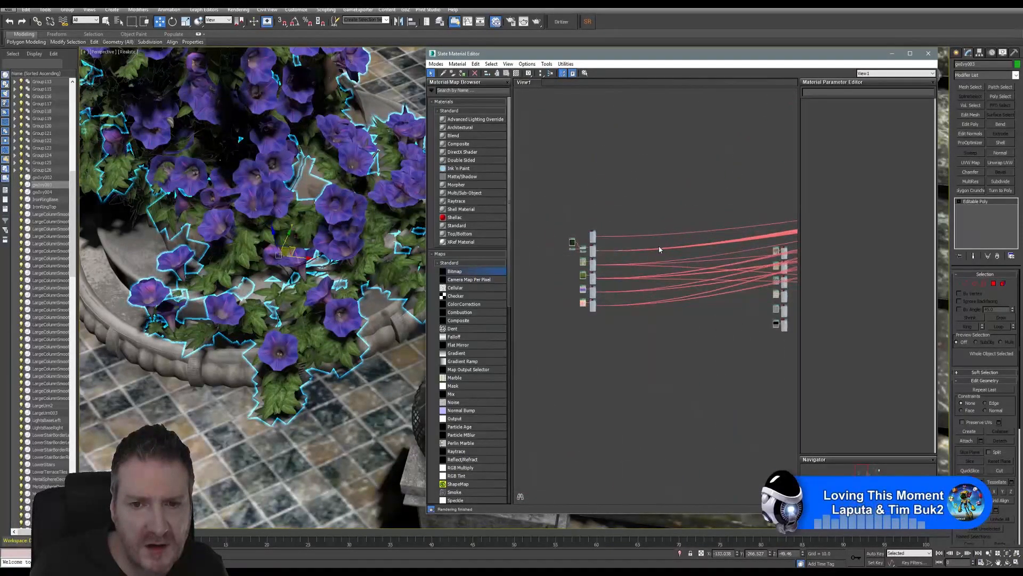
scroll(645, 253, up, 3)
scroll(708, 263, down, 5)
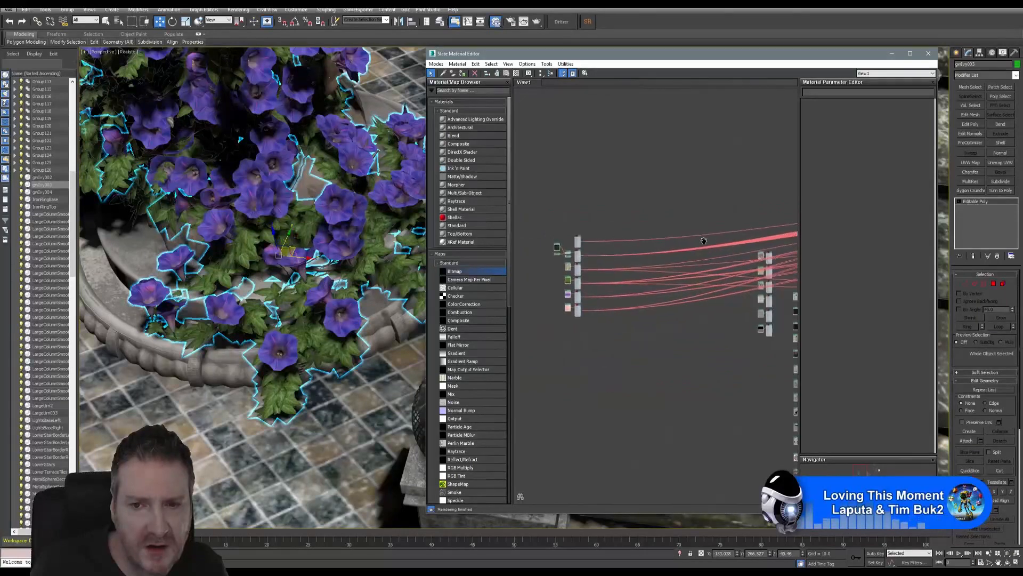
scroll(732, 226, up, 4)
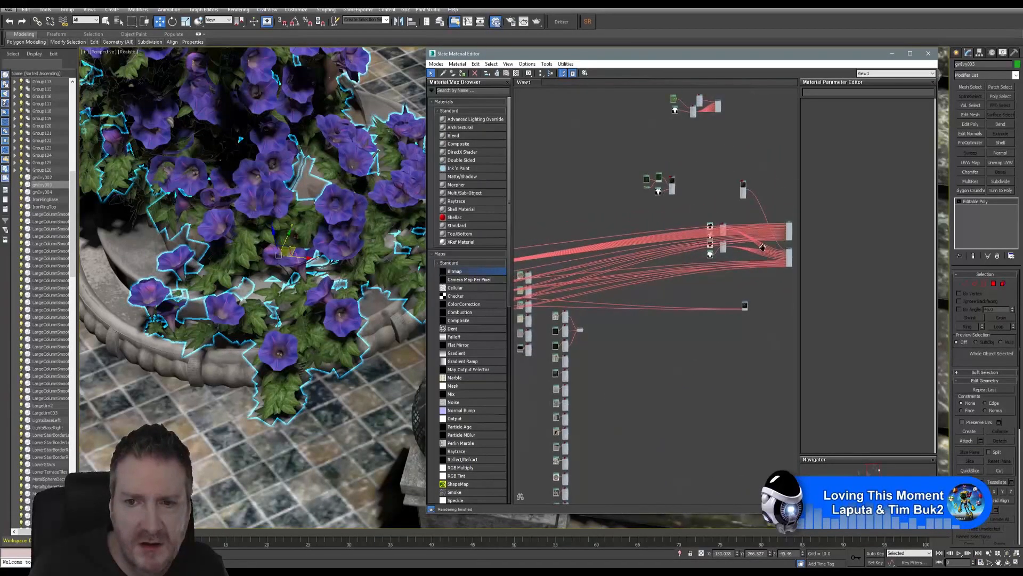
scroll(693, 241, up, 1)
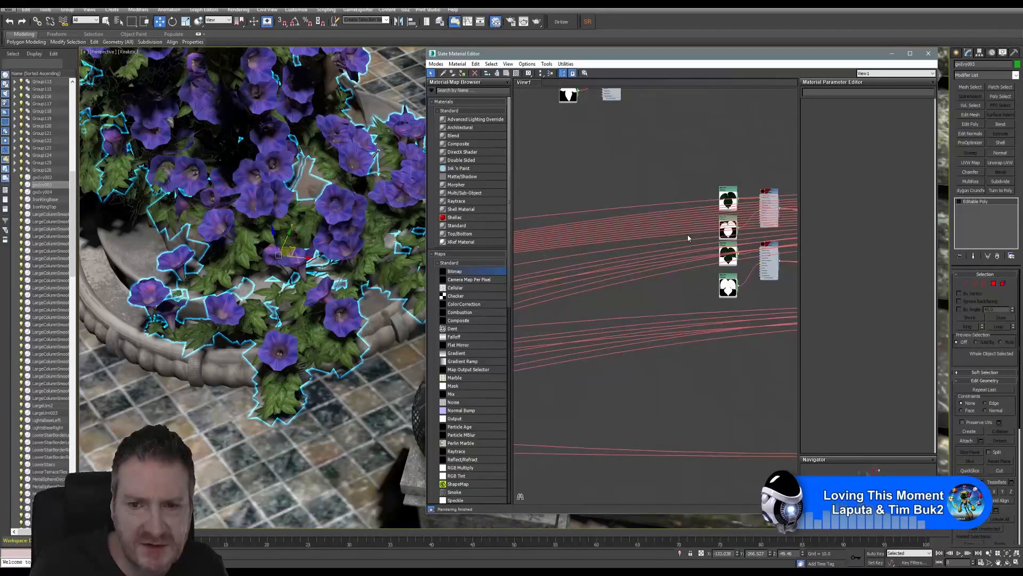
scroll(707, 191, right, 5)
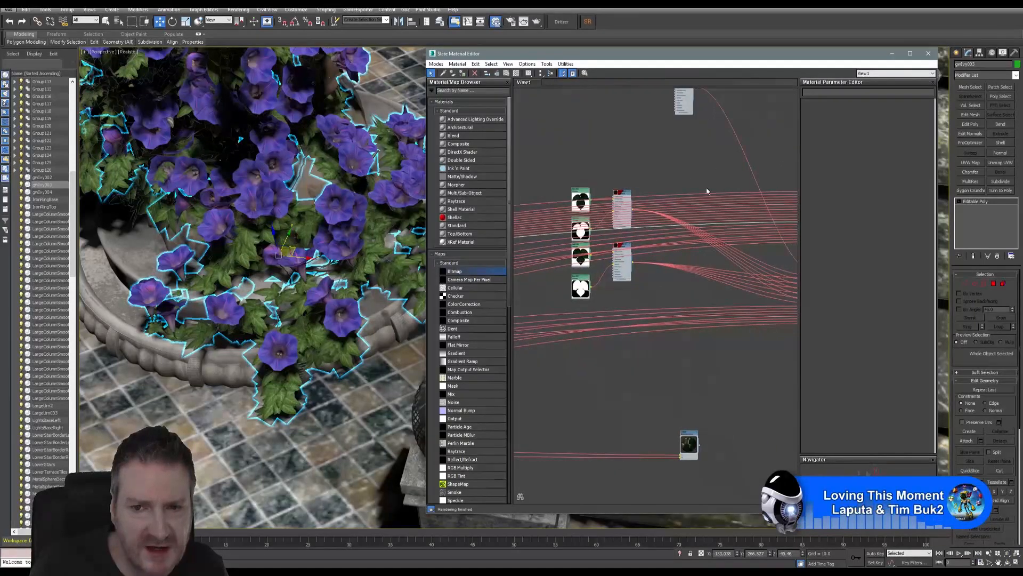
scroll(706, 190, right, 5)
scroll(621, 223, up, 3)
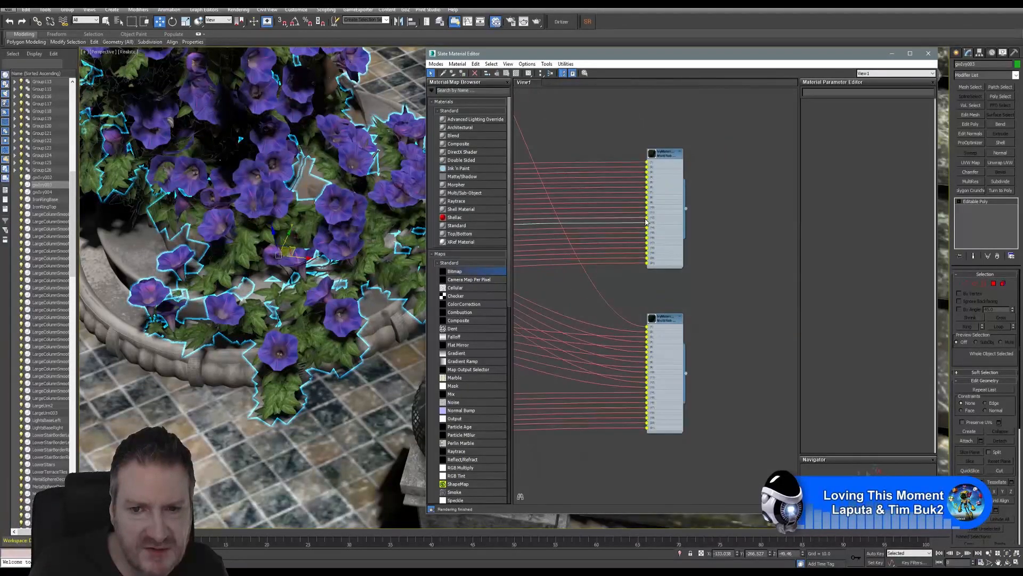
scroll(646, 223, up, 2)
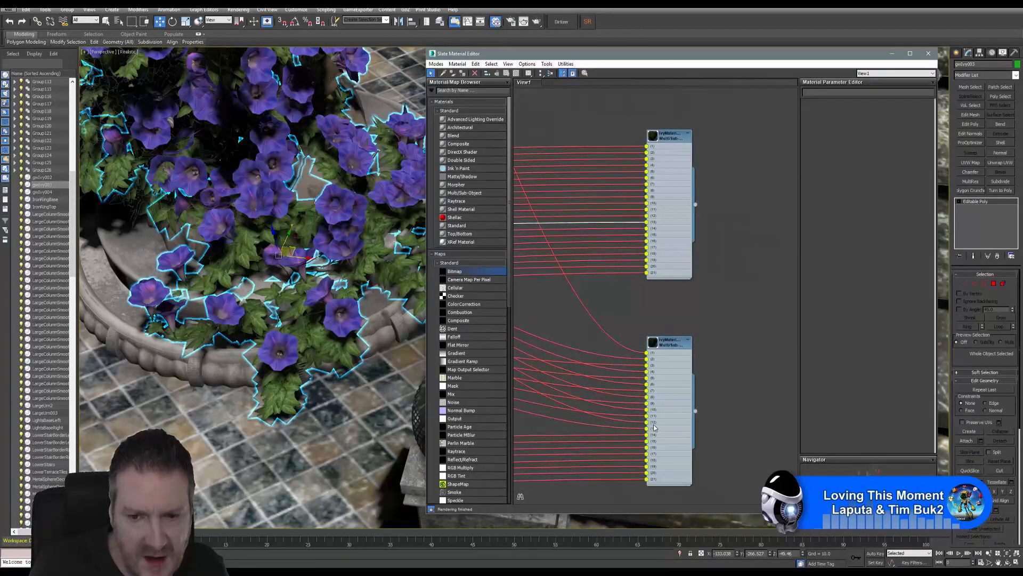
middle_drag(678, 165, 745, 179)
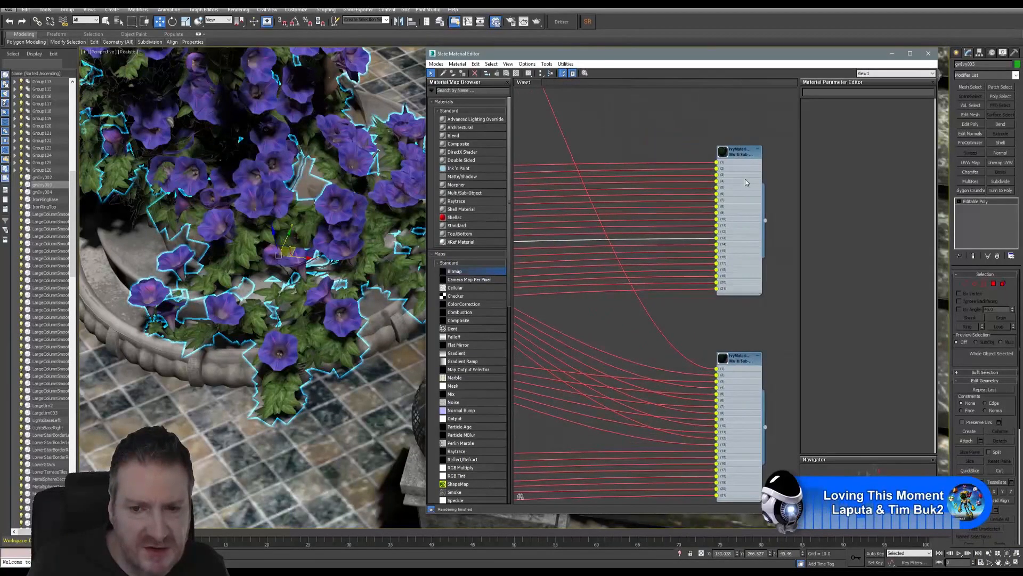
scroll(743, 176, down, 2)
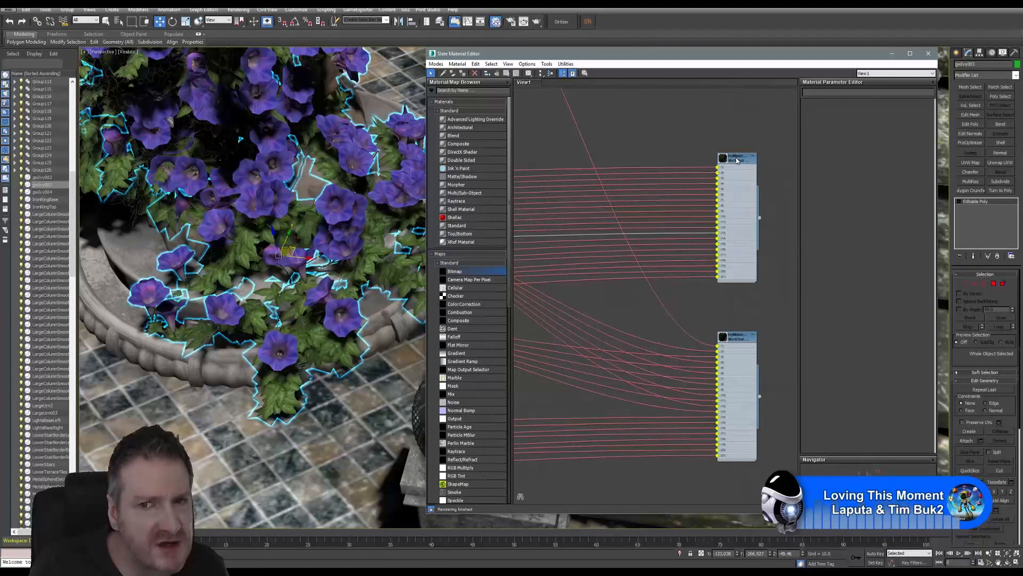
click(734, 340)
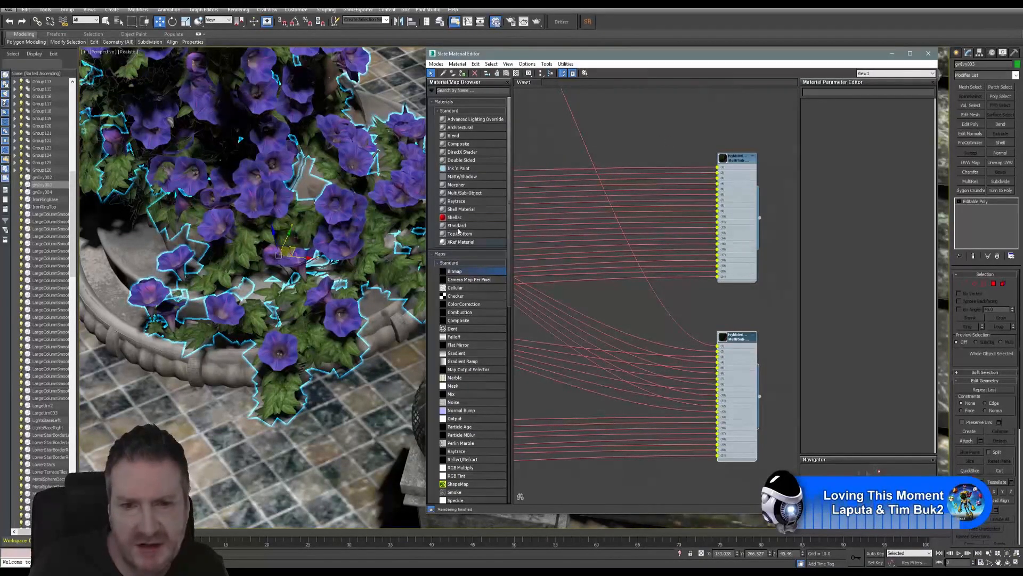
Step: Move the picked ivy's Multi/Sub-Object node directly below the other ivy's Multi/Sub-Object node, leaving a gap between them
middle_drag(616, 140, 735, 226)
scroll(658, 206, down, 6)
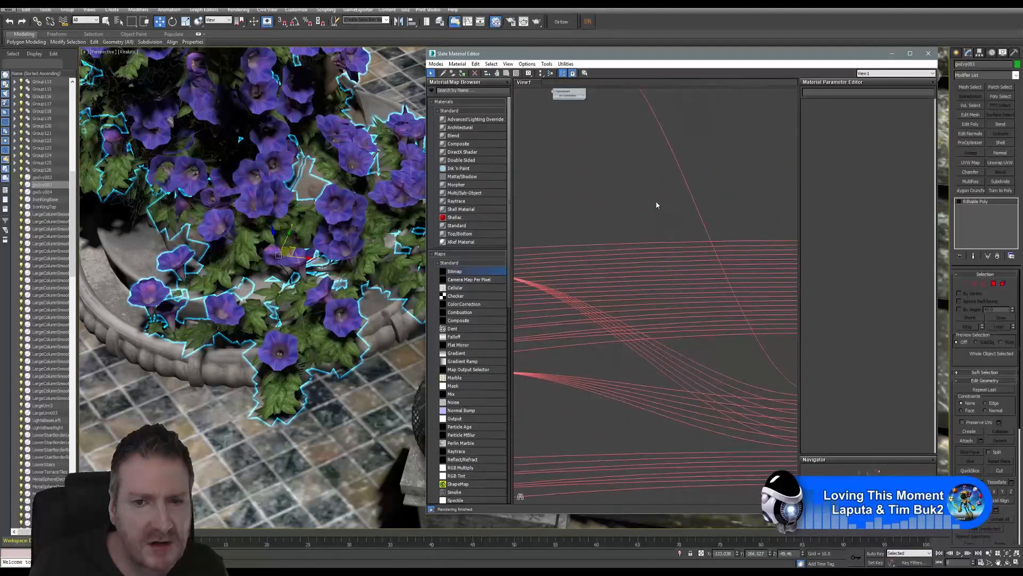
middle_drag(615, 180, 597, 130)
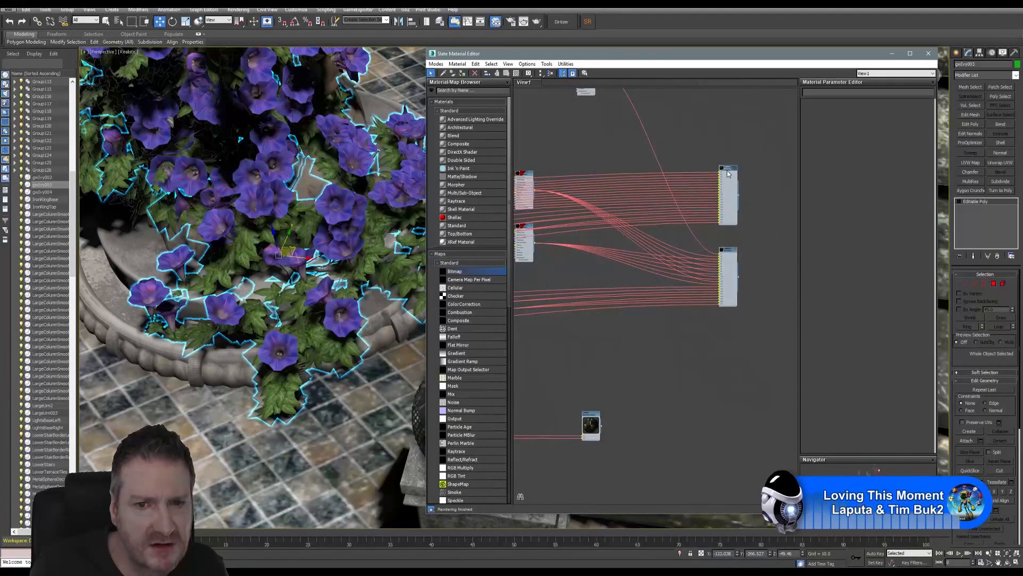
drag(730, 171, 732, 319)
middle_drag(636, 203, 618, 189)
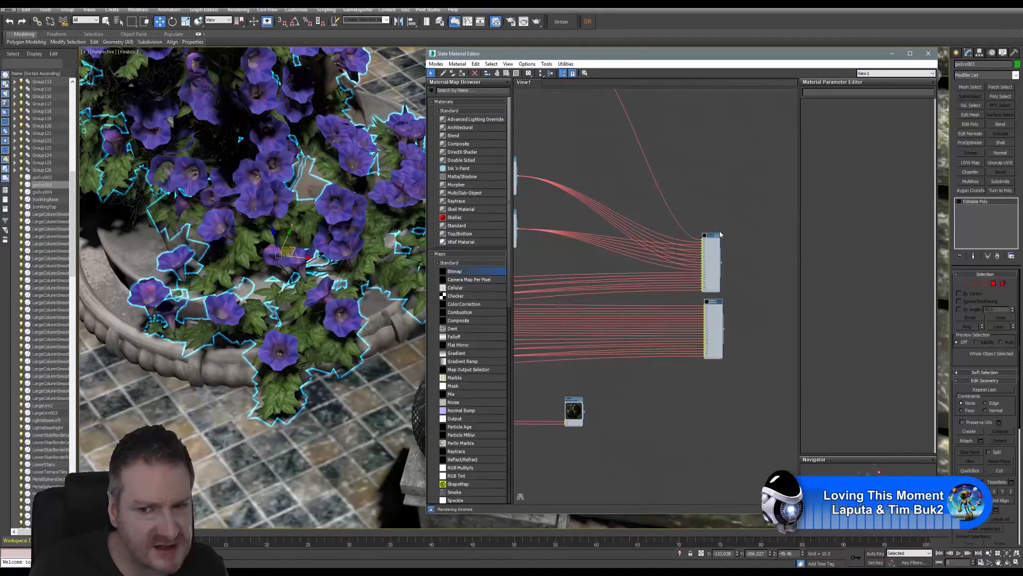
middle_drag(591, 181, 624, 172)
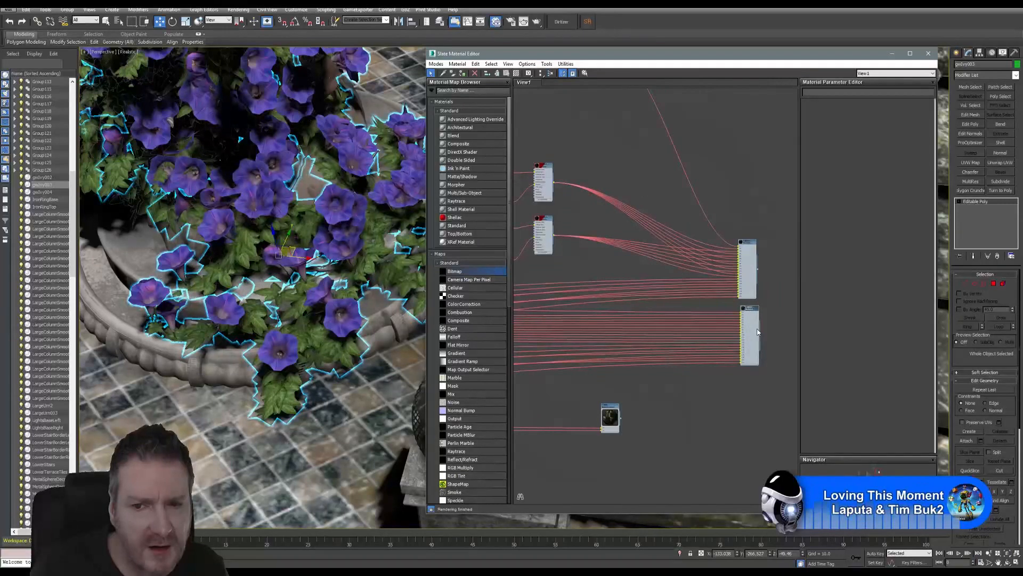
drag(752, 311, 749, 323)
scroll(618, 257, up, 1)
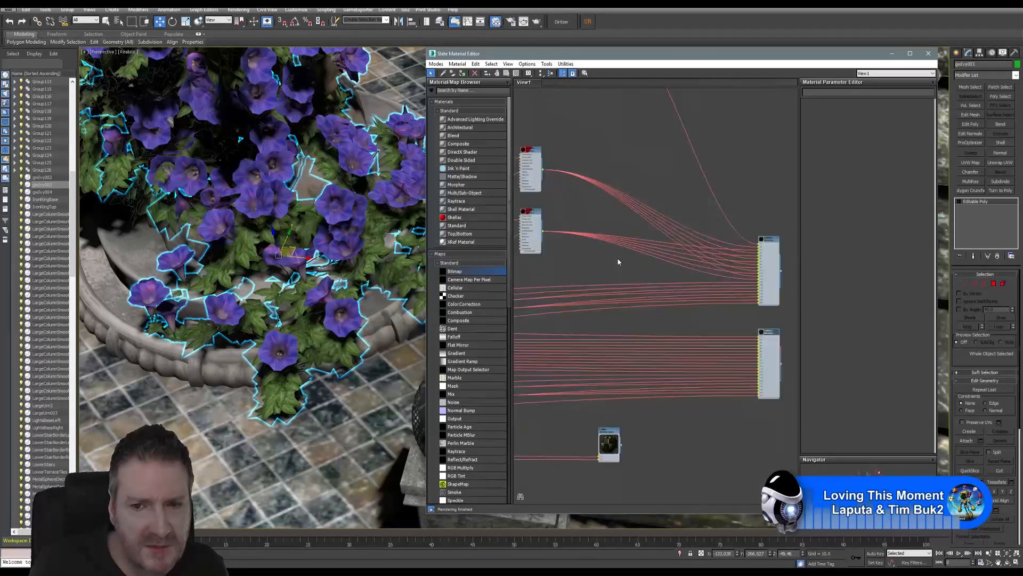
middle_drag(565, 204, 574, 211)
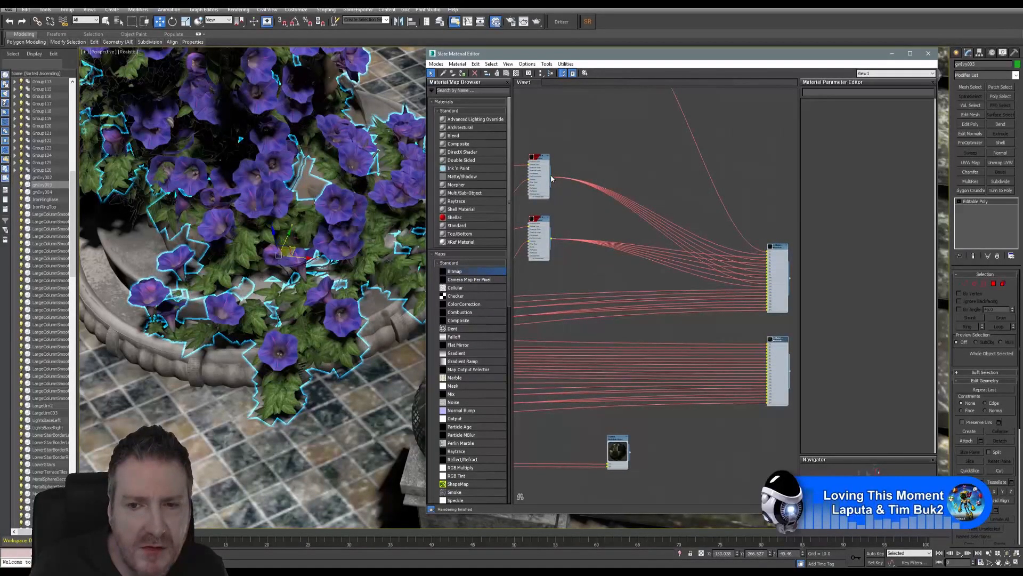
Step: Move the other ivy's Multi/Sub-Object node beside the two leaf materials and place the picked ivy's node above them
drag(780, 248, 608, 238)
drag(776, 345, 635, 77)
scroll(663, 220, down, 1)
middle_drag(663, 219, 706, 333)
scroll(629, 277, up, 2)
scroll(639, 278, up, 3)
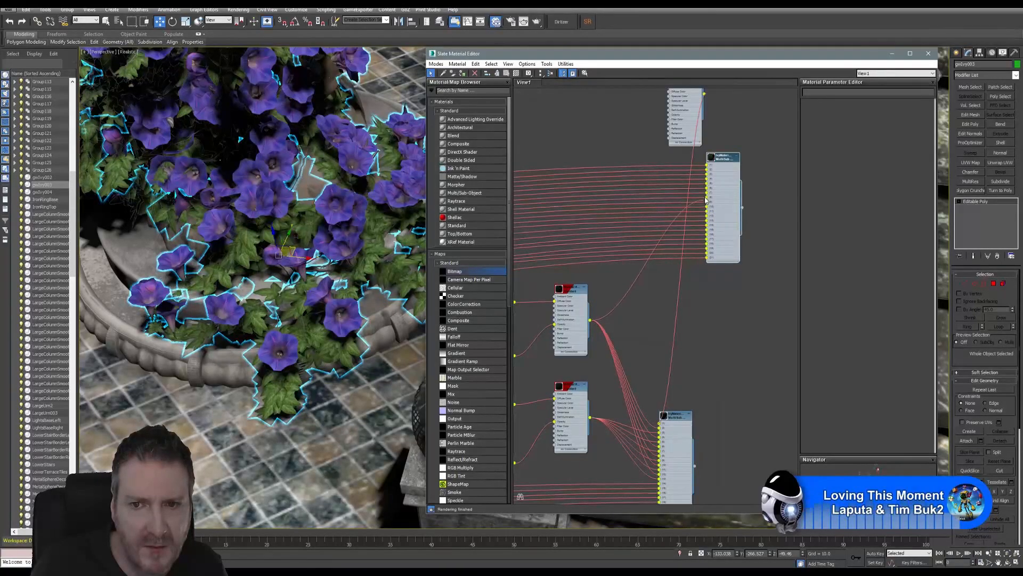
Step: Try wiring the upper leaf material into several slots of the picked ivy's Multi/Sub-Object node, and undo the rewiring
drag(709, 171, 706, 183)
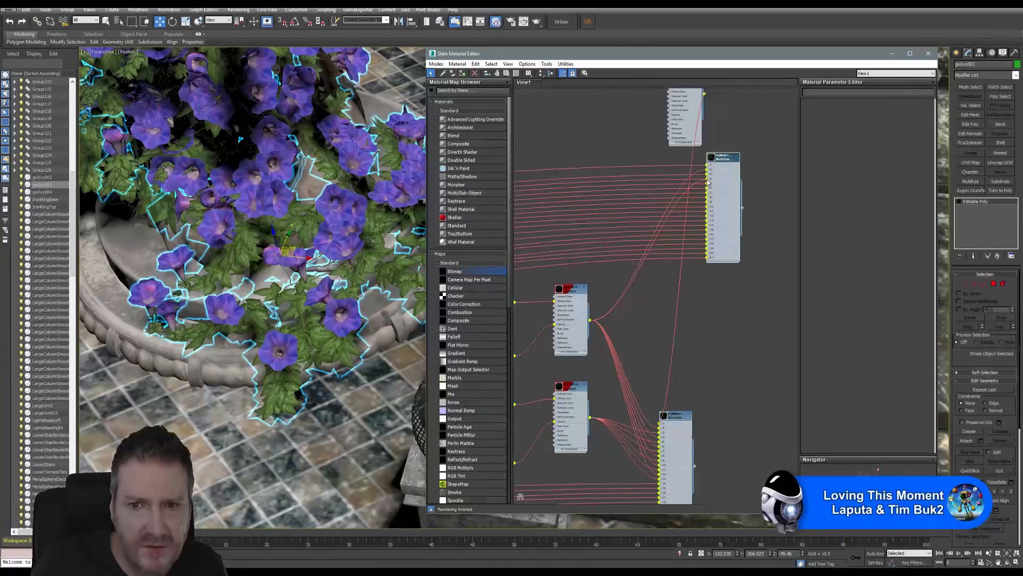
scroll(685, 205, up, 3)
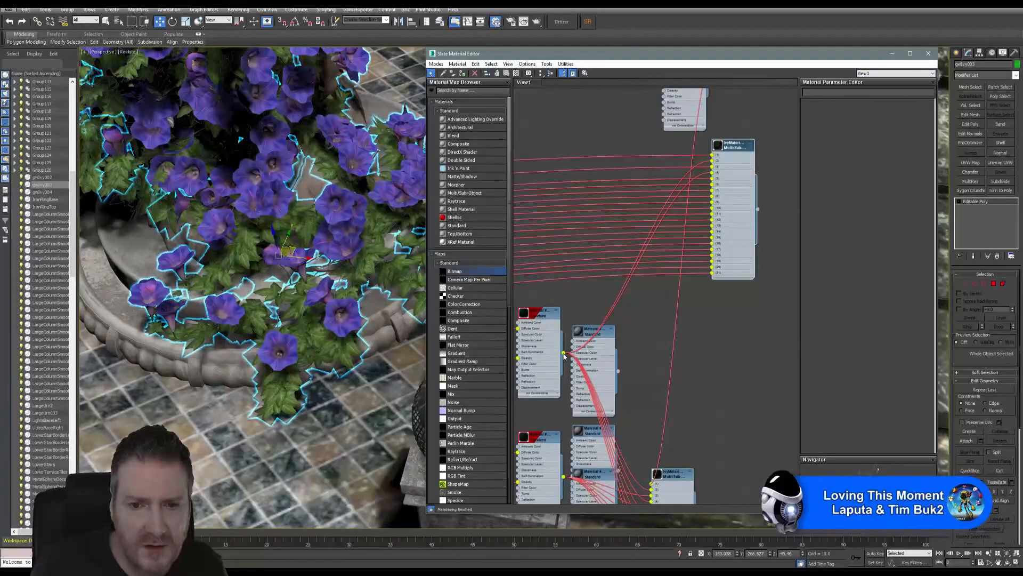
drag(565, 356, 713, 186)
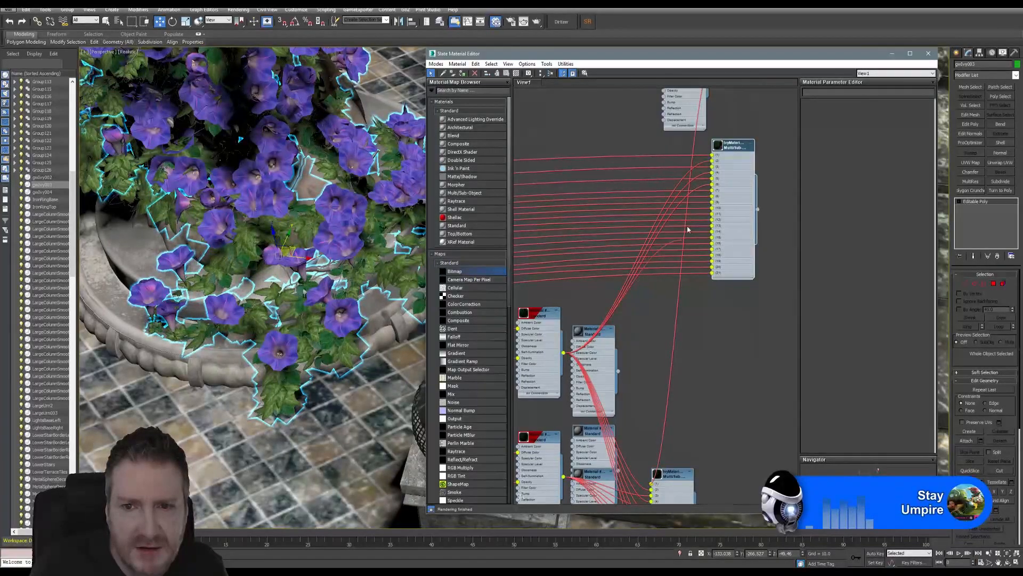
drag(687, 227, 711, 197)
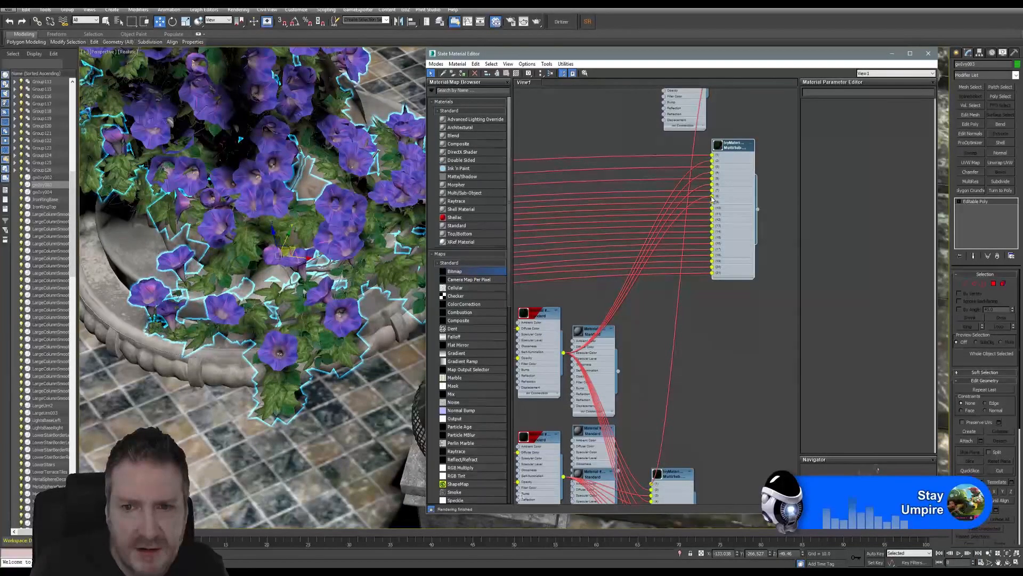
key(ctrl+z)
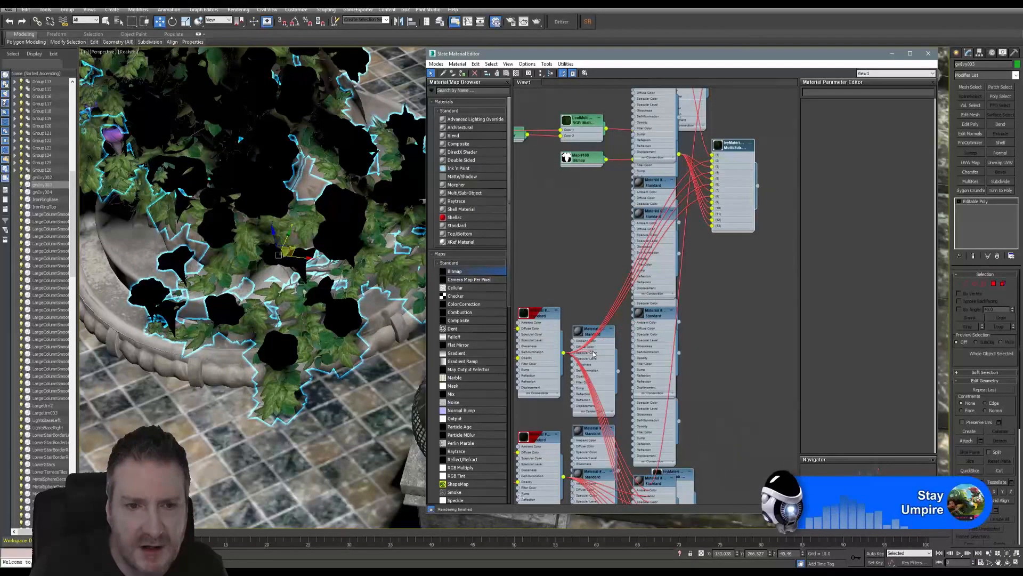
Step: Inspect the planter ivy in the viewport and select the ivy trailing along the lower wall for comparison
middle_drag(380, 266, 337, 286)
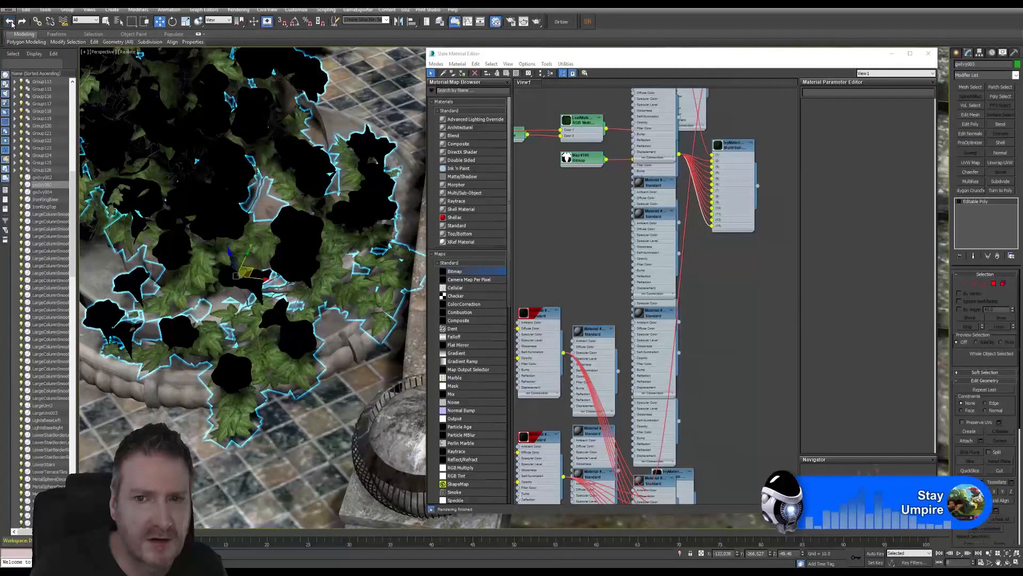
middle_drag(122, 128, 292, 426)
scroll(293, 298, down, 5)
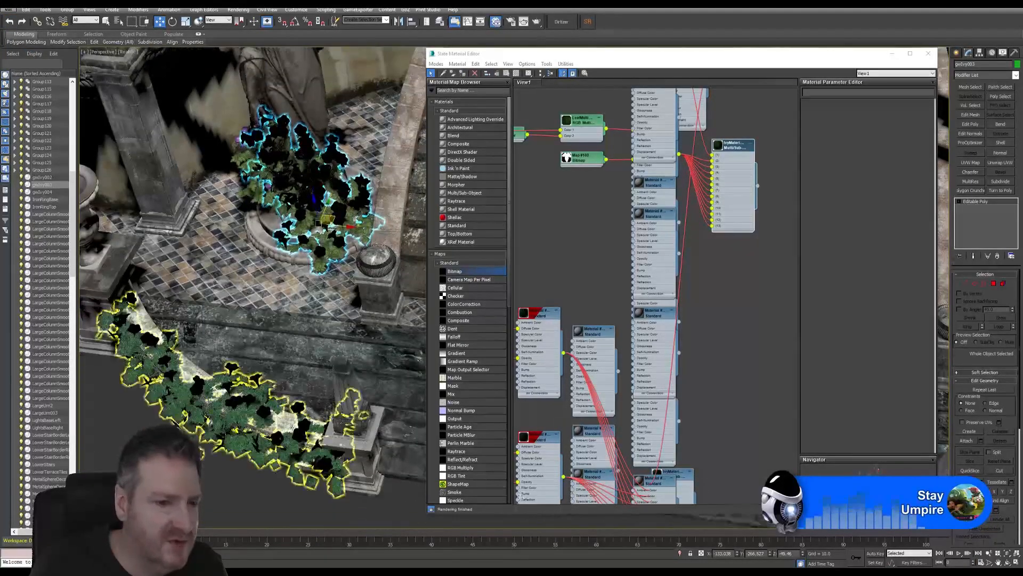
click(263, 410)
Step: Pull the Standard material wired to the lower Multi/Sub-Object node out of the overlapping nodes into free space
middle_drag(710, 293, 741, 147)
scroll(662, 314, down, 3)
scroll(732, 209, down, 2)
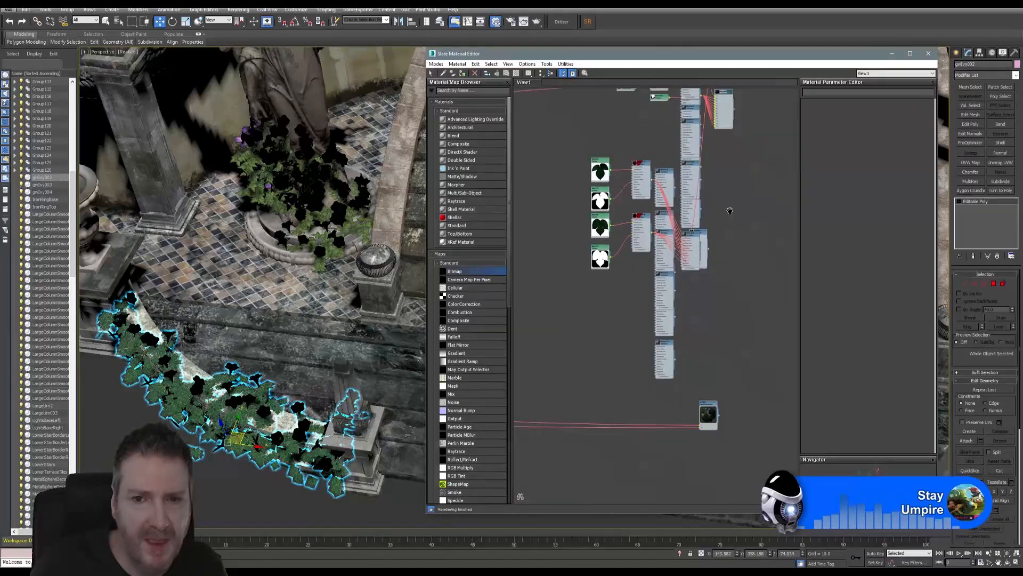
middle_drag(727, 210, 699, 345)
drag(658, 188, 761, 172)
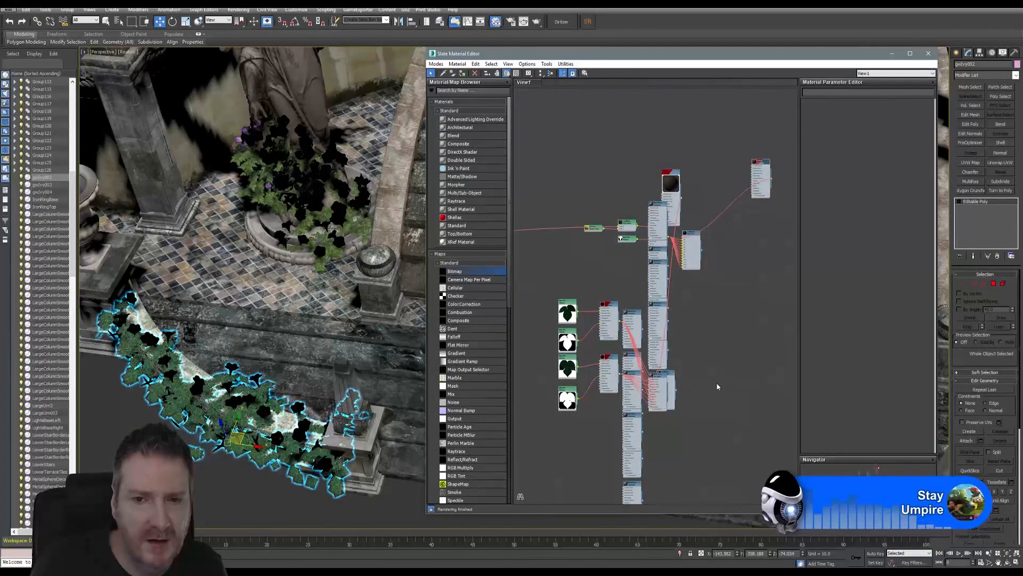
Step: Delete the unconnected Standard materials stacked around and below the material feeding the upper Multi/Sub-Object node
drag(655, 206, 746, 300)
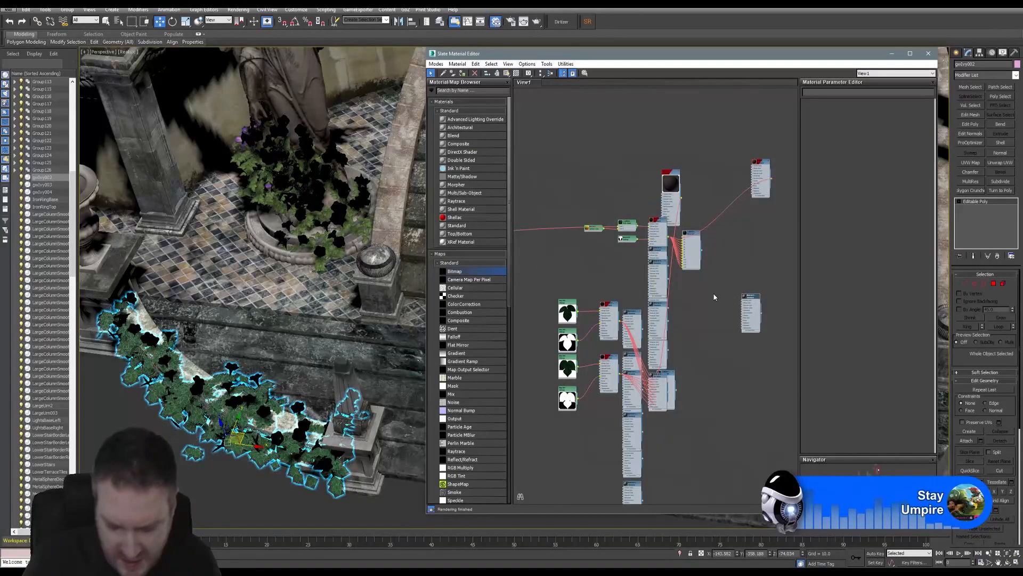
key(Delete)
drag(656, 255, 659, 335)
click(657, 292)
key(Delete)
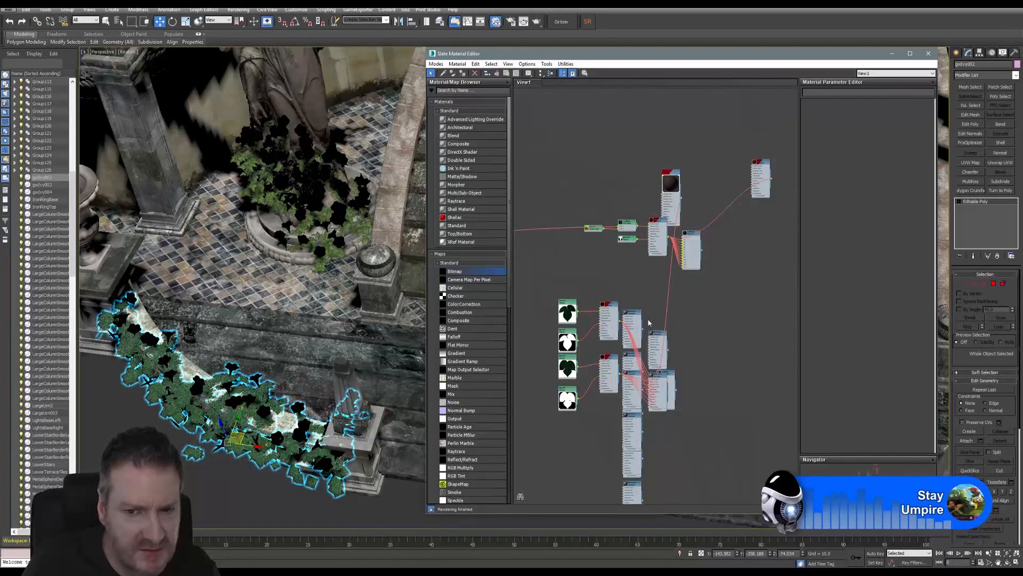
key(Delete)
Step: Separate and delete the unconnected Standard materials stacked beside and below the two leaf materials
drag(633, 315, 635, 365)
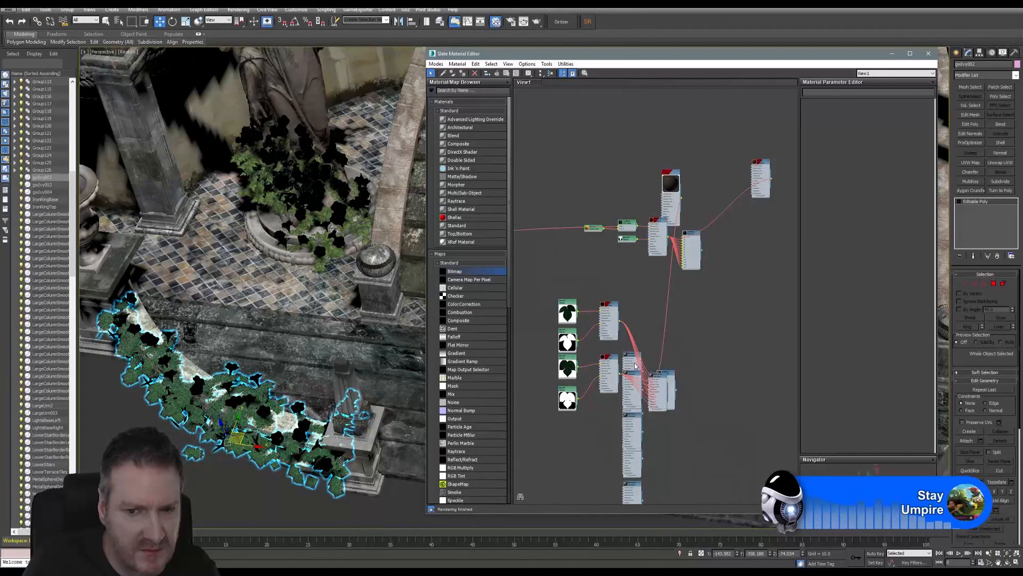
key(Delete)
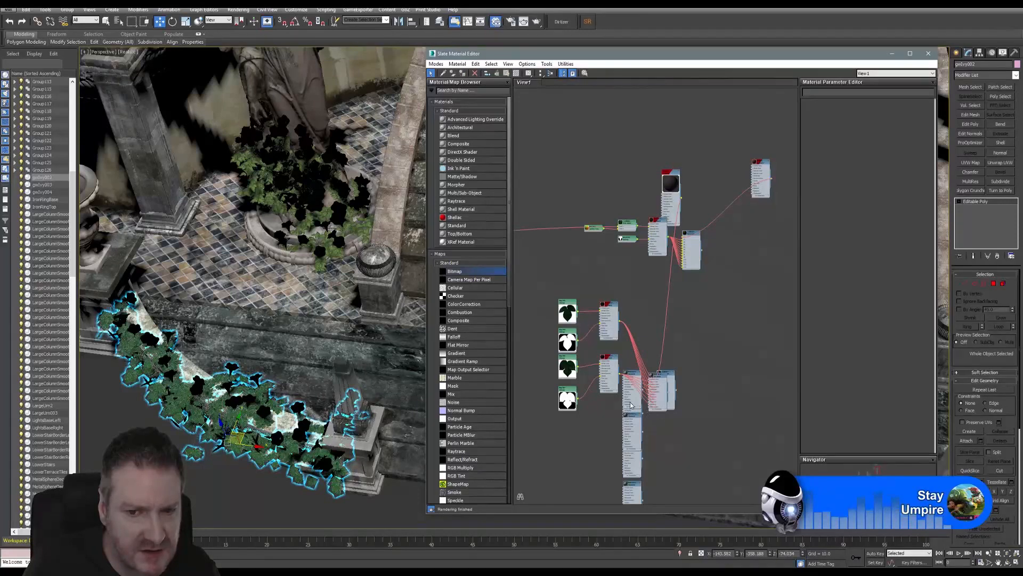
drag(630, 417, 639, 439)
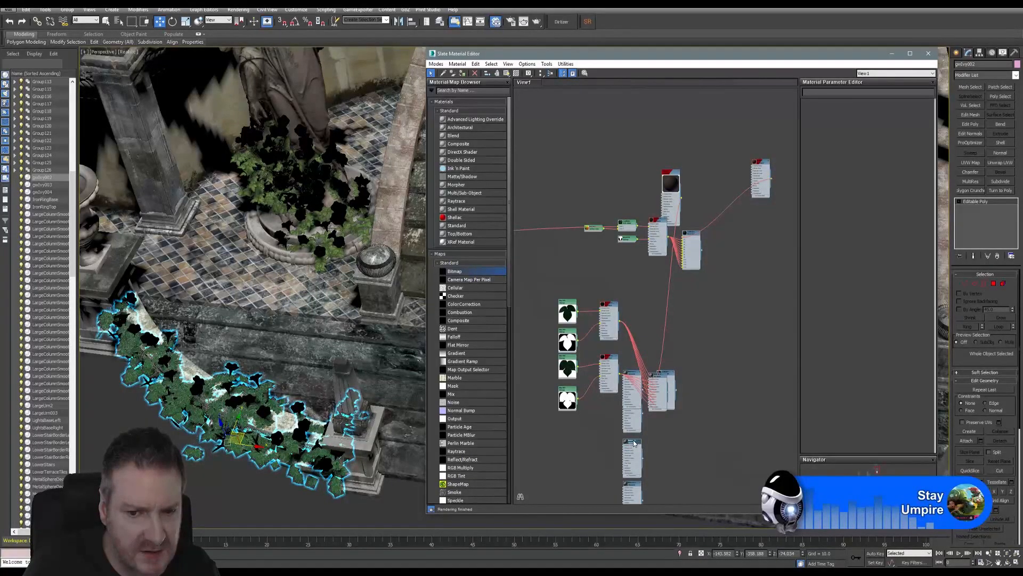
key(Delete)
click(632, 488)
key(Delete)
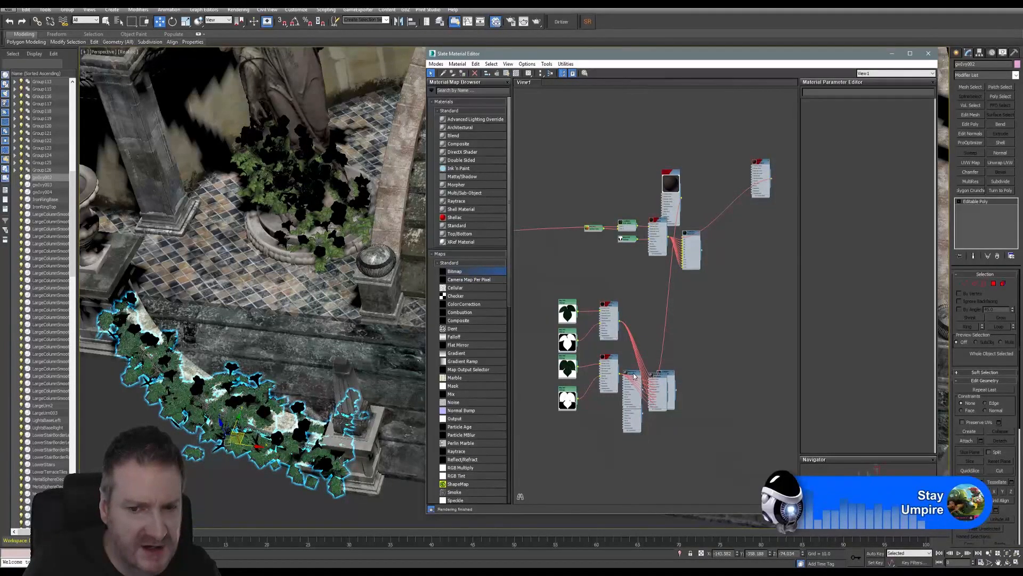
Step: Delete the remaining unconnected Standard material beside the leaf materials and the stray node overlapping the lower Multi/Sub-Object node
drag(634, 376, 635, 410)
key(Delete)
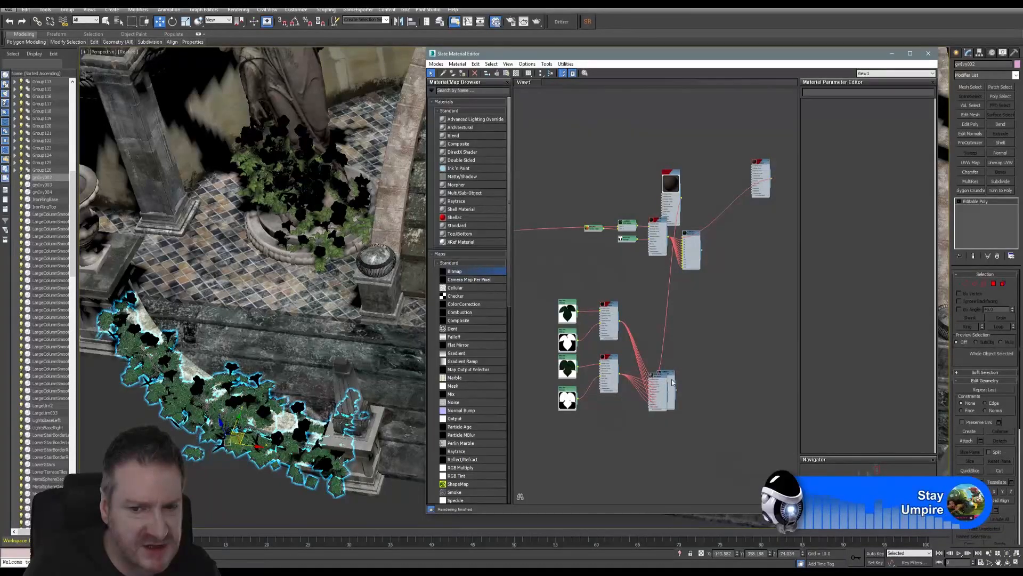
key(Delete)
middle_drag(685, 362, 670, 374)
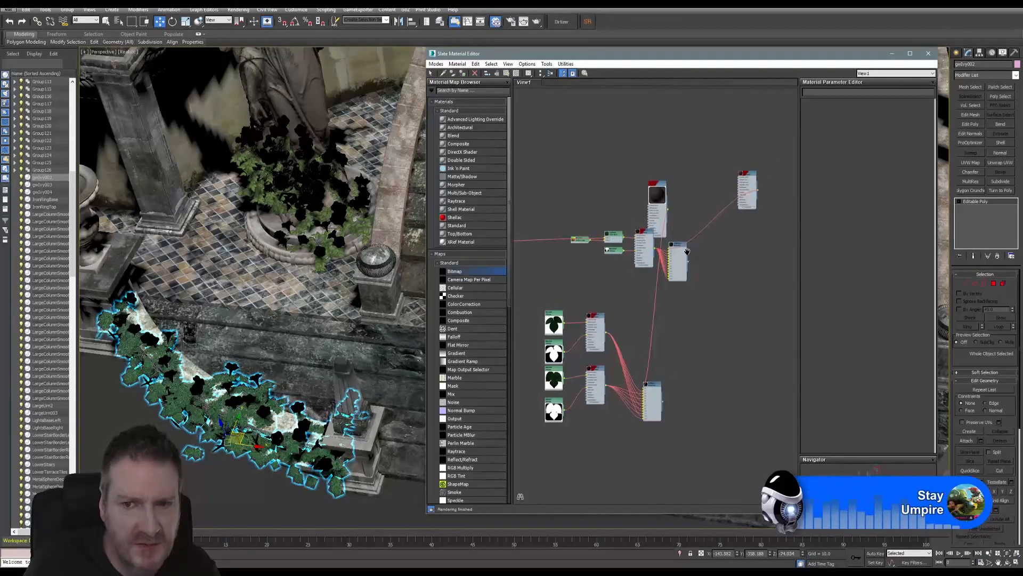
Step: Move the upper Multi/Sub-Object node and the two Standard materials above the leaf materials clear of the overlapping nodes
drag(684, 249, 777, 275)
drag(745, 174, 727, 161)
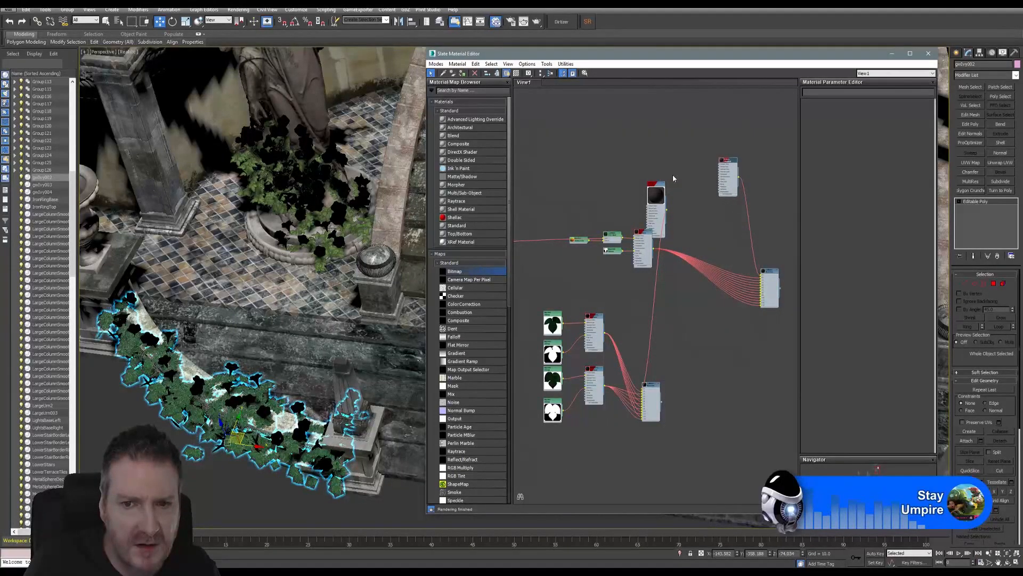
drag(657, 184, 629, 305)
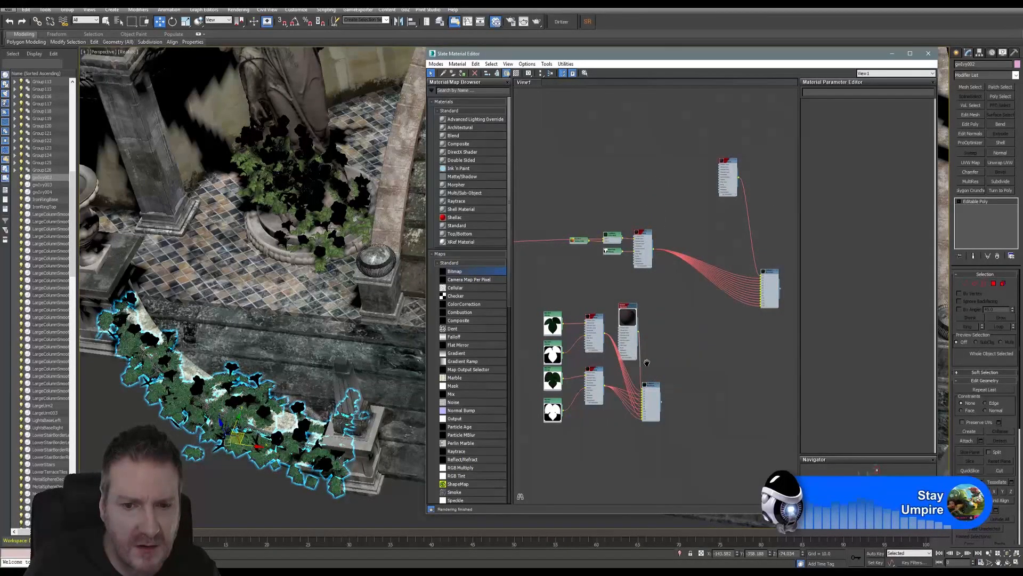
Step: Examine the rest of the material graph, including the separate flower materials, their bitmaps and their connections
middle_drag(641, 366, 709, 399)
scroll(708, 400, down, 3)
middle_drag(566, 347, 552, 288)
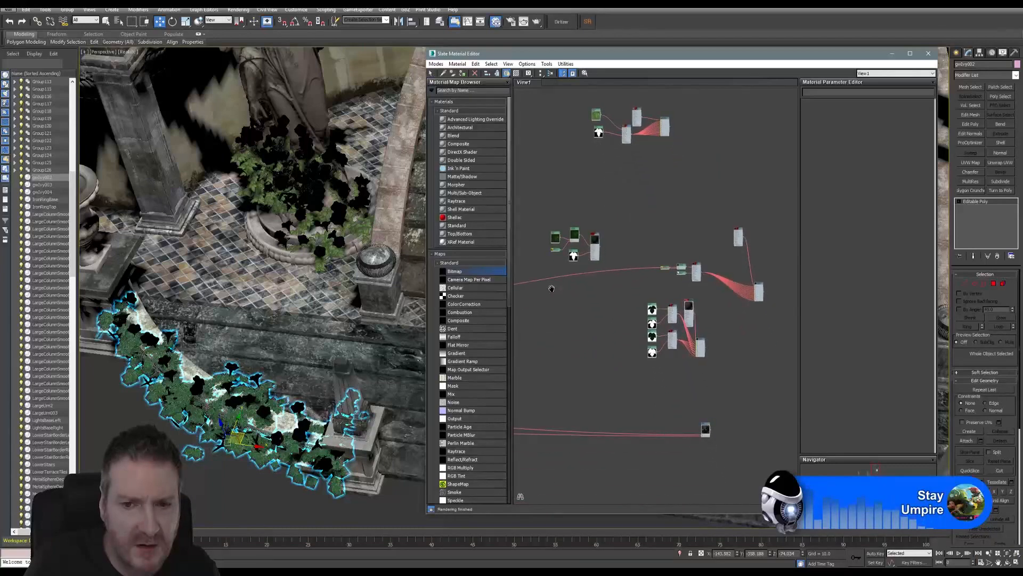
middle_drag(589, 336, 787, 281)
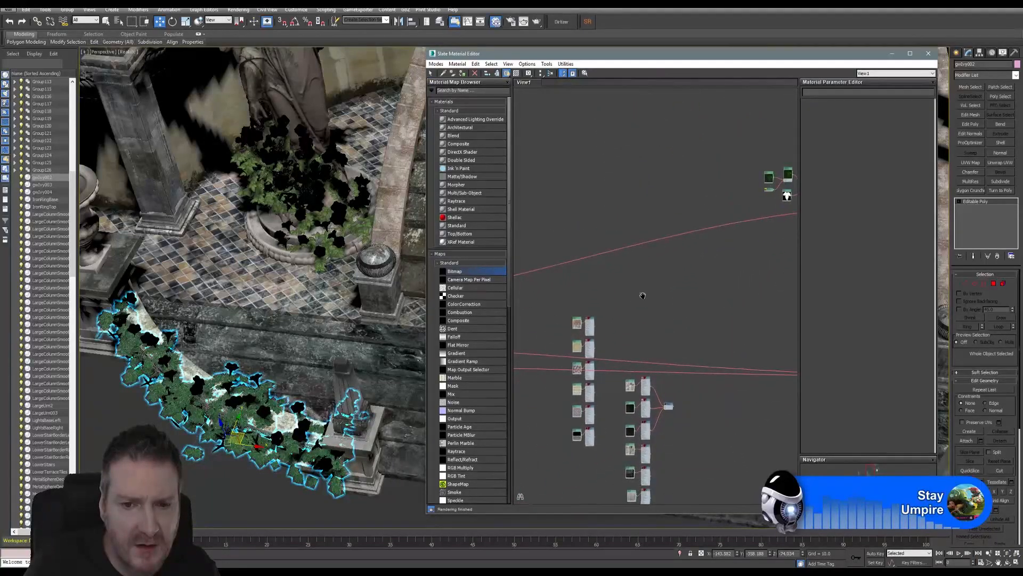
middle_drag(641, 293, 804, 260)
middle_drag(569, 264, 676, 253)
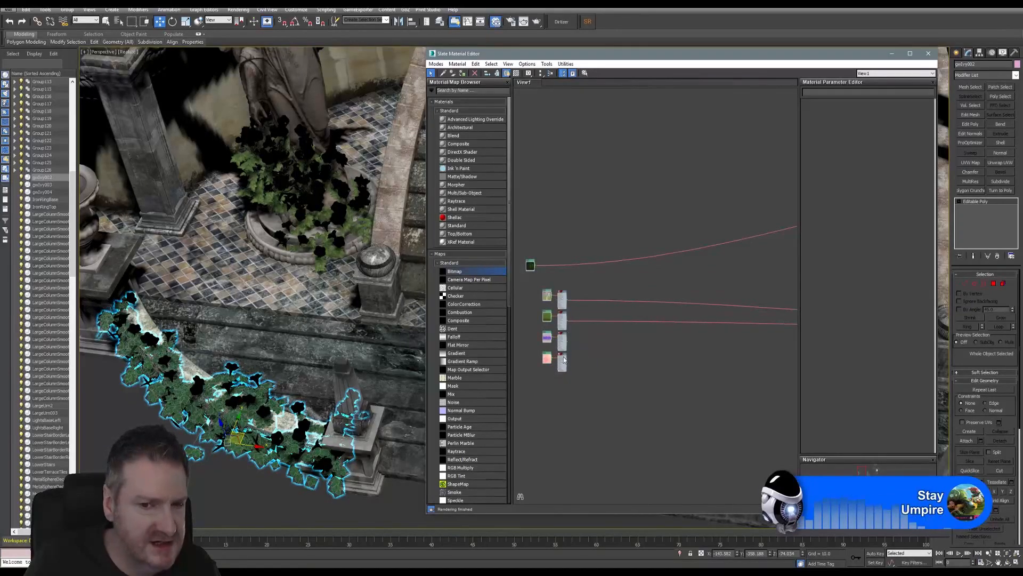
scroll(554, 343, up, 3)
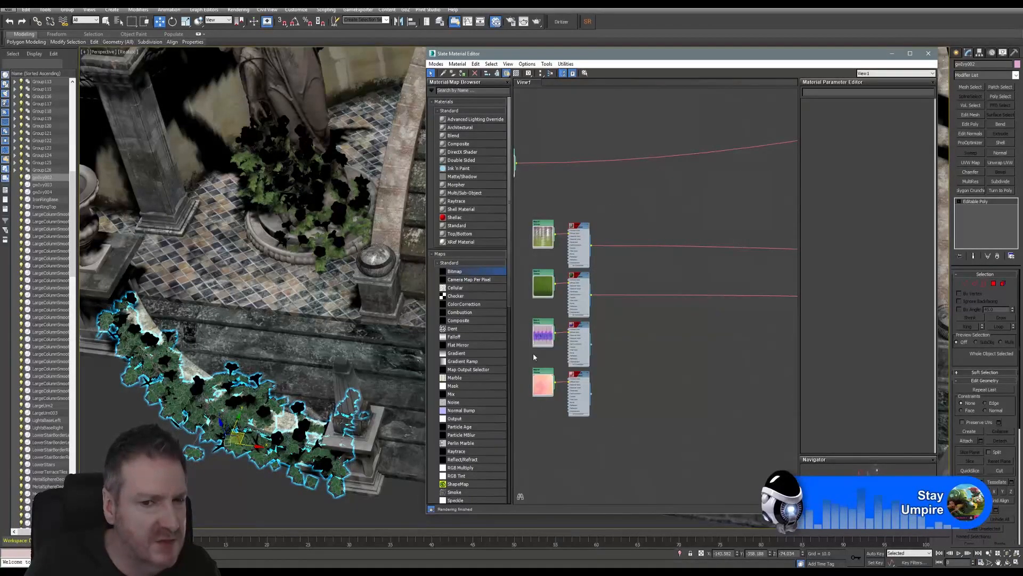
scroll(533, 353, down, 6)
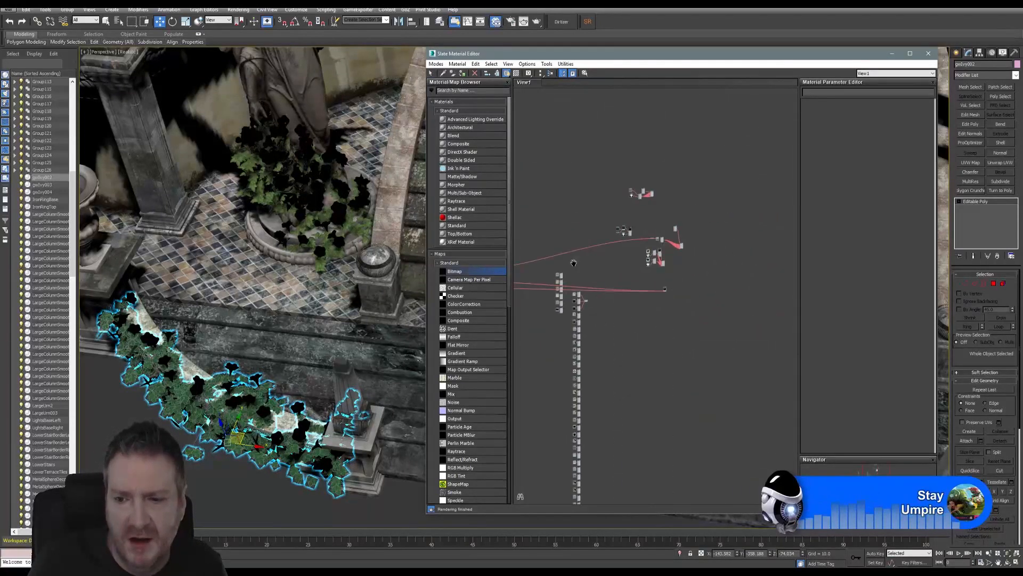
scroll(661, 272, up, 5)
middle_drag(676, 259, 696, 379)
scroll(697, 378, down, 5)
middle_drag(608, 335, 676, 276)
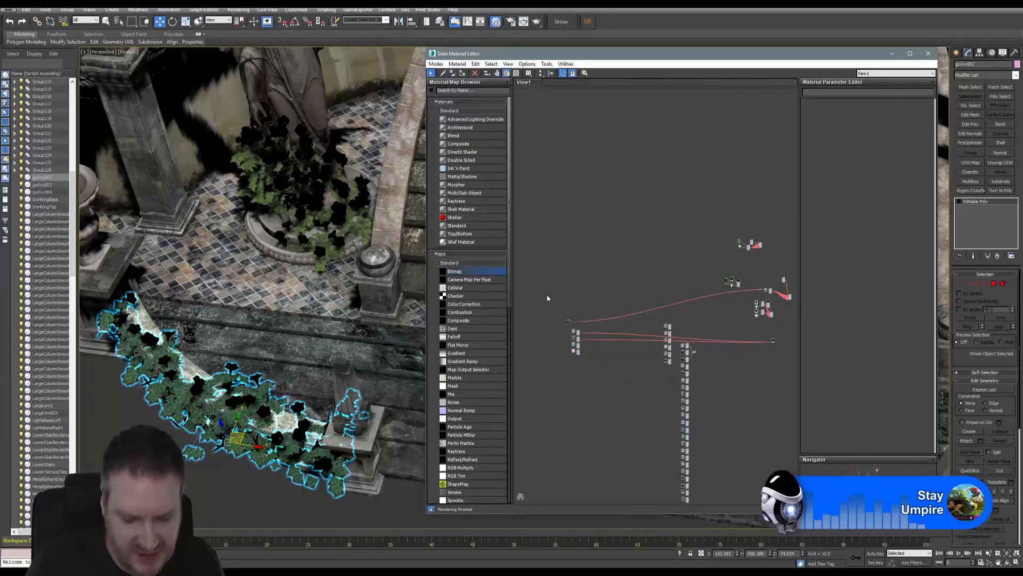
Step: Delete the flower material nodes and all ivy and leaf material networks from the graph
drag(563, 299, 594, 365)
key(Delete)
middle_drag(721, 241, 622, 220)
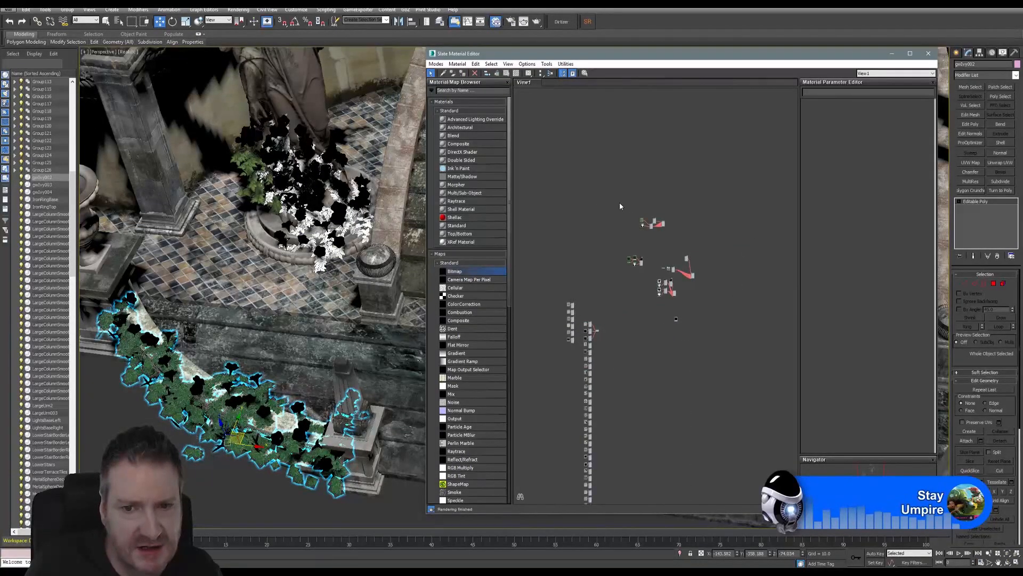
drag(620, 205, 704, 328)
key(Delete)
middle_drag(602, 210, 648, 242)
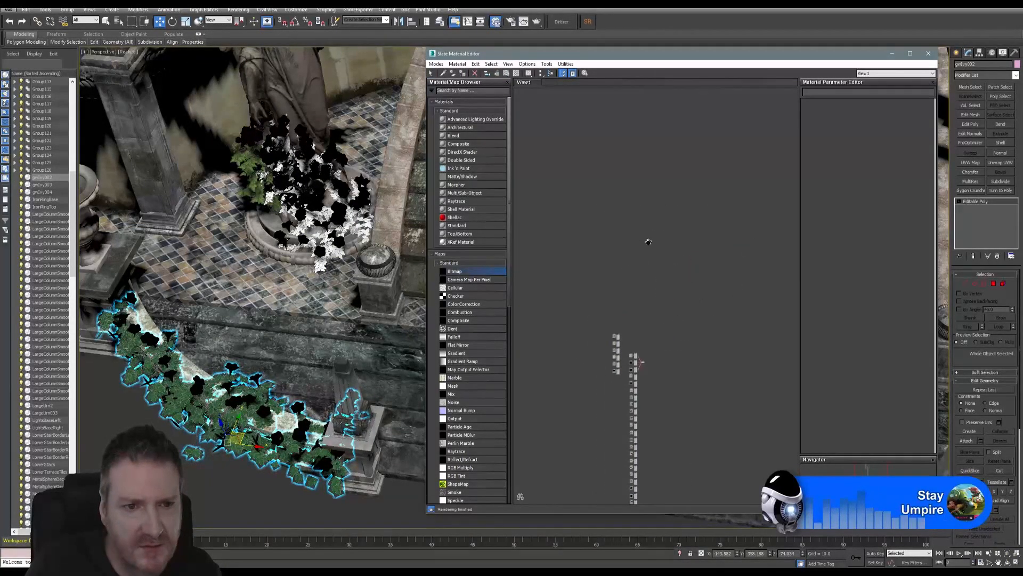
Step: Pick the Multi/Sub-Object material from the ivy on the wall into the material graph
click(444, 73)
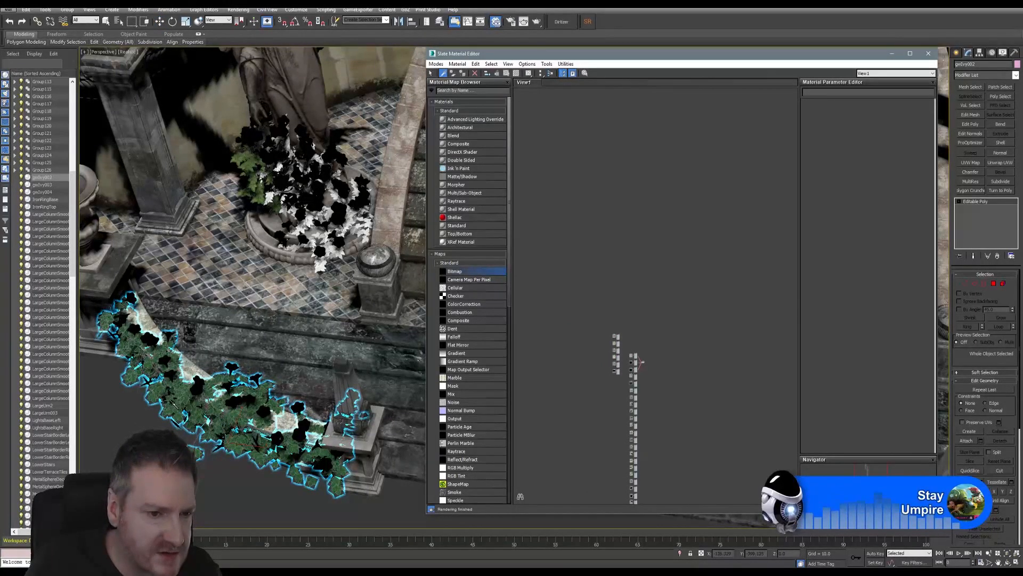
click(179, 412)
scroll(675, 282, up, 6)
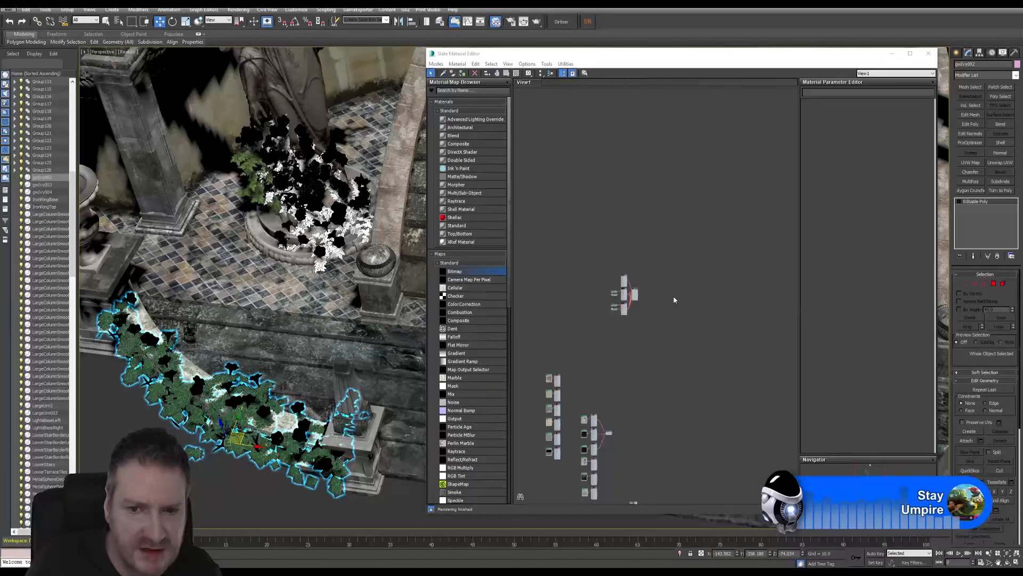
scroll(676, 269, up, 6)
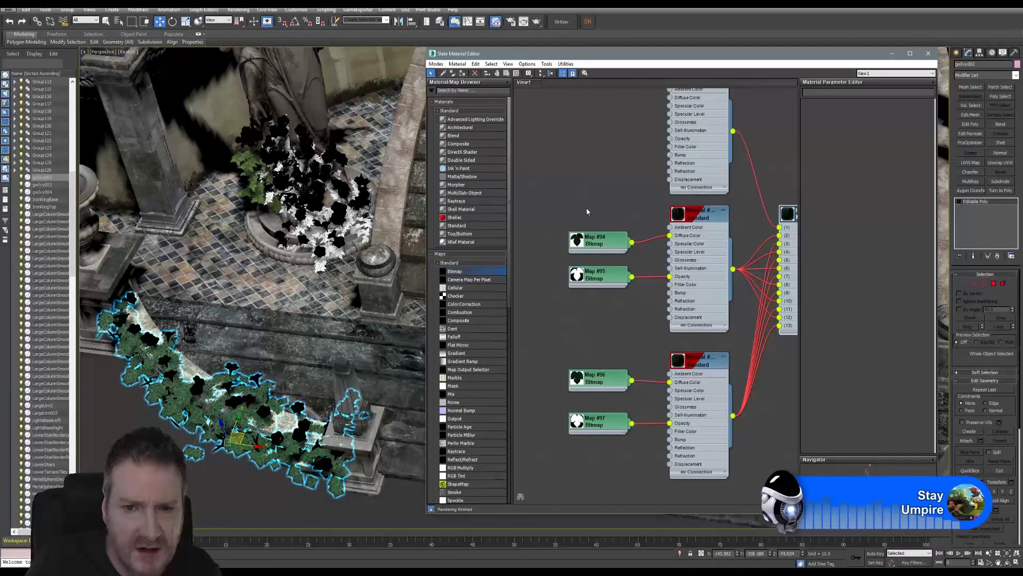
middle_drag(658, 229, 619, 240)
scroll(637, 350, down, 2)
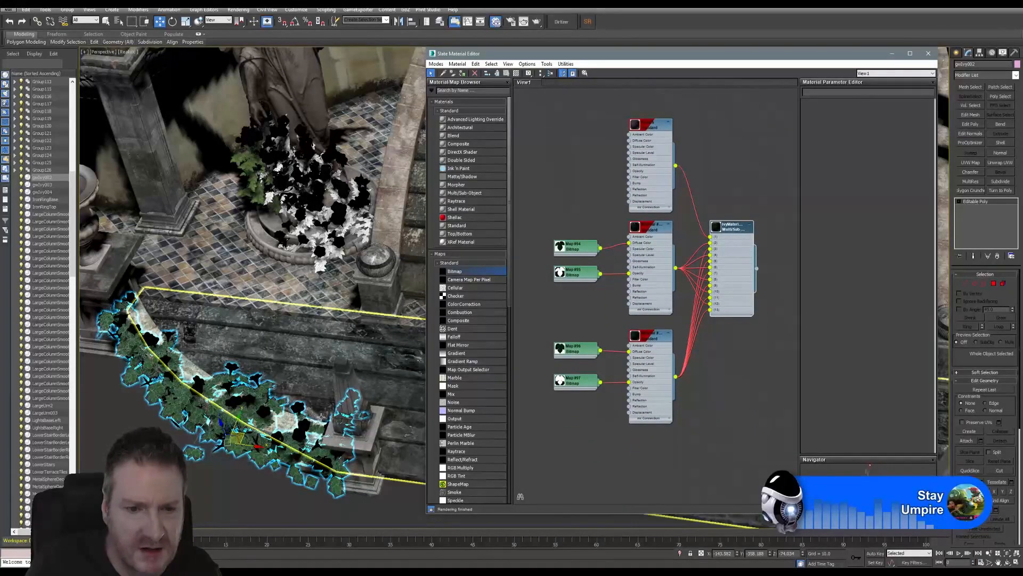
scroll(647, 386, up, 1)
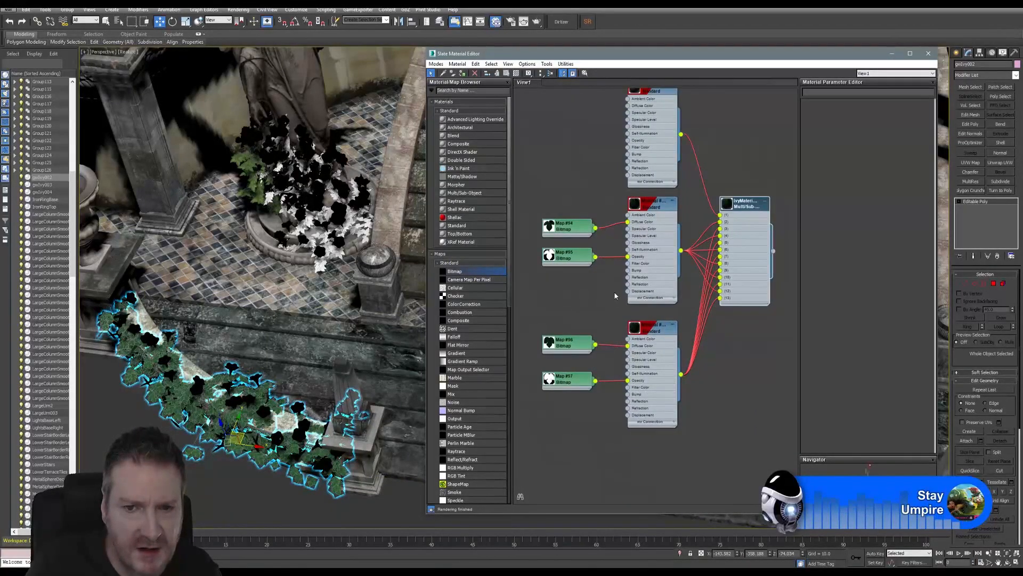
Step: Spread out the ivy's unmapped Standard material and its two leaf materials with their bitmaps to expose the wiring
middle_drag(614, 296, 607, 337)
drag(673, 126, 721, 60)
drag(553, 236, 660, 318)
drag(646, 248, 574, 138)
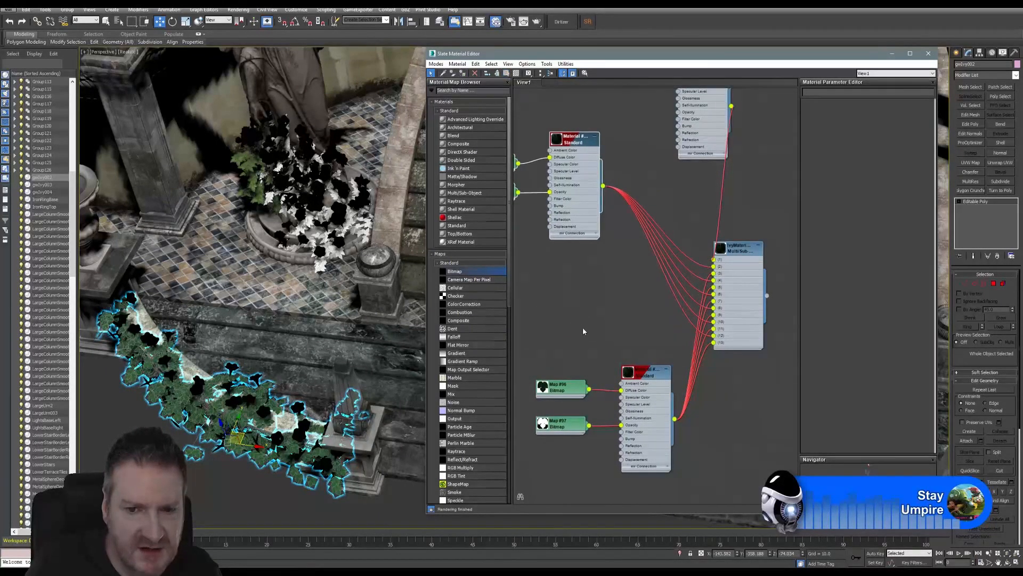
middle_drag(583, 328, 645, 285)
drag(582, 313, 706, 388)
drag(713, 336, 614, 206)
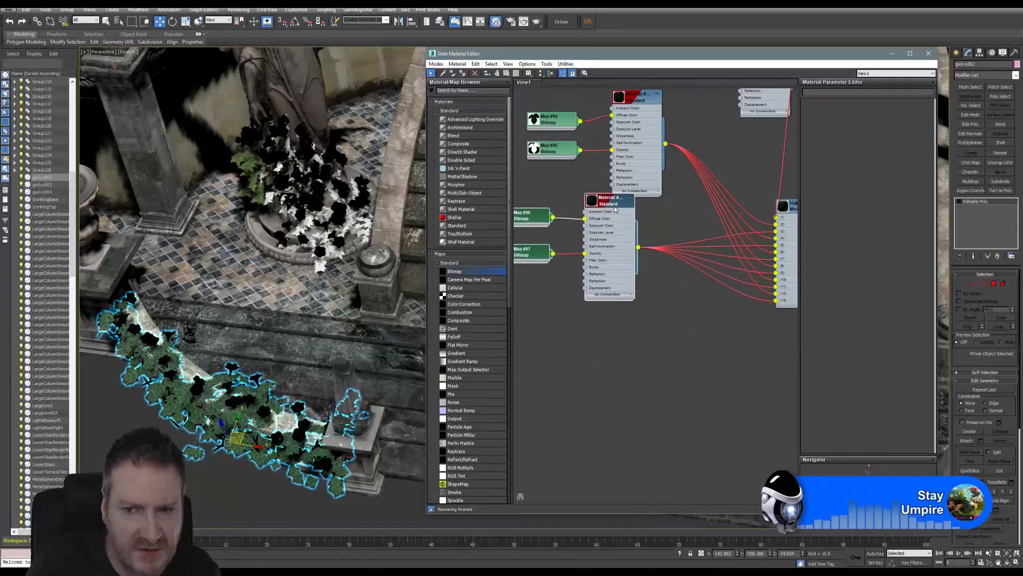
middle_drag(719, 287, 656, 290)
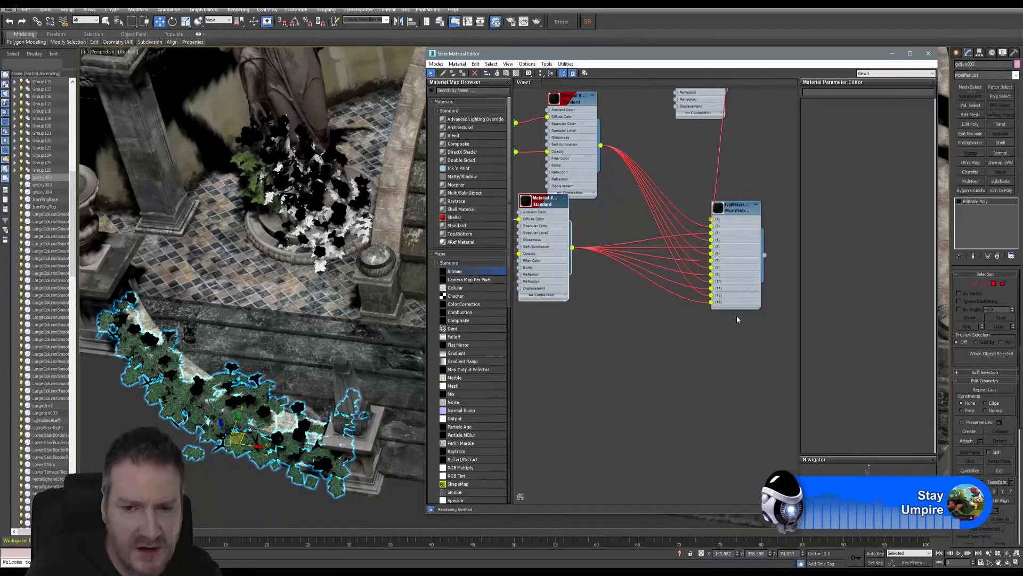
scroll(709, 349, down, 4)
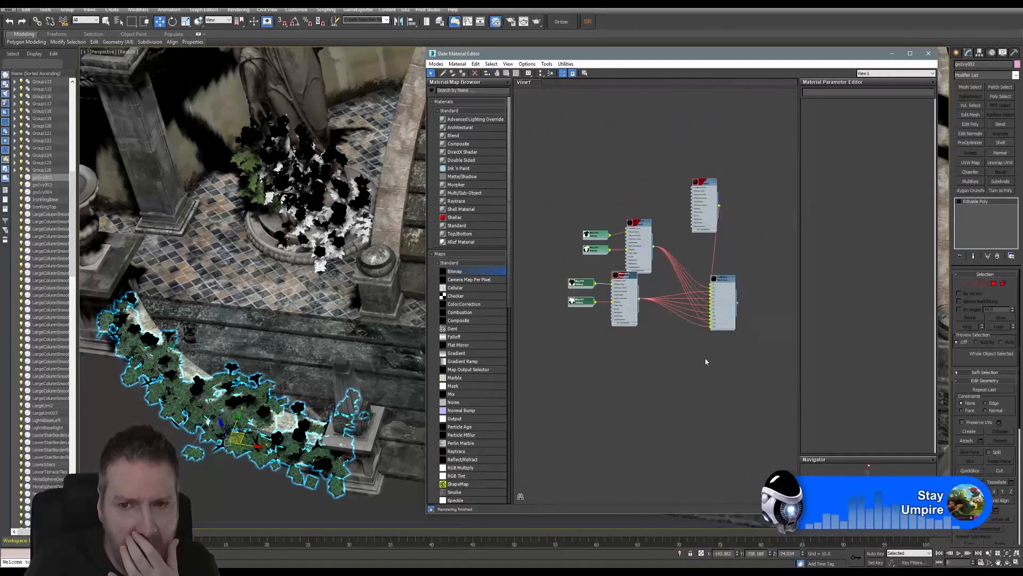
Step: Pick the wall ivy's material again and examine its black flowers up close in the viewport
click(444, 73)
click(234, 403)
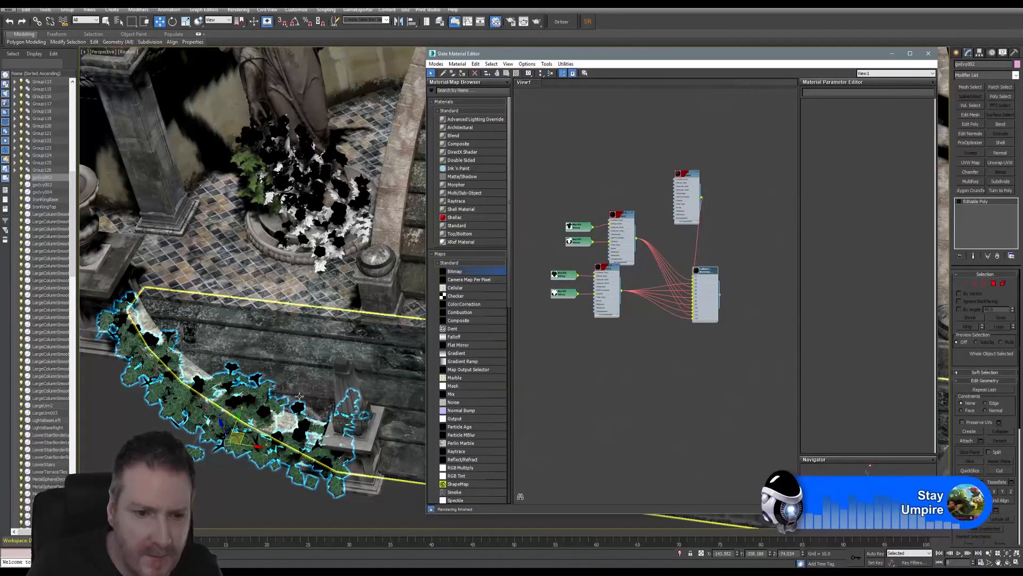
middle_drag(278, 444, 313, 364)
scroll(313, 364, up, 4)
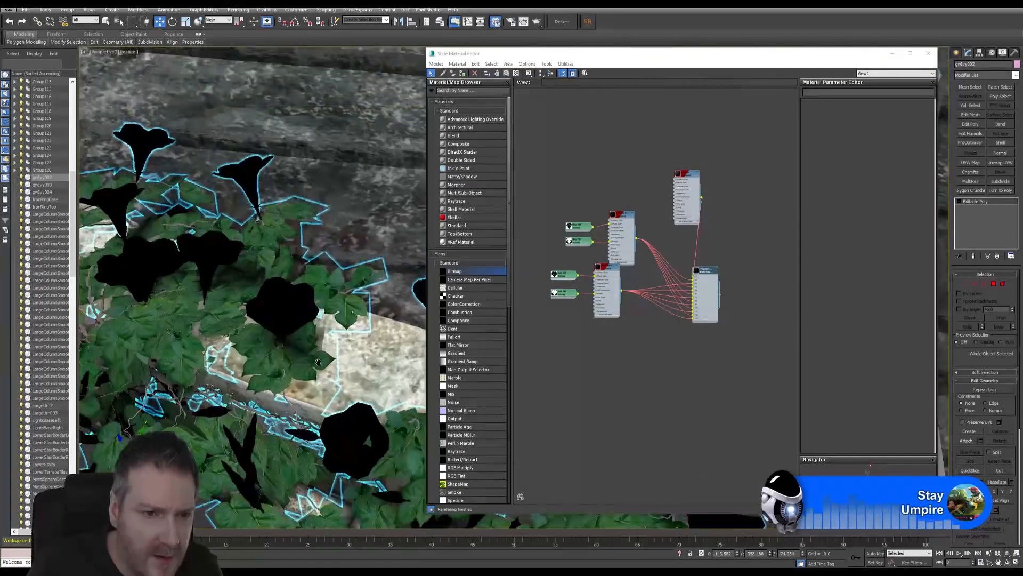
scroll(315, 352, up, 3)
Step: Move the Multi/Sub-Object node away from its inputs and place the lower leaf material and its bitmaps below the upper ones
click(730, 268)
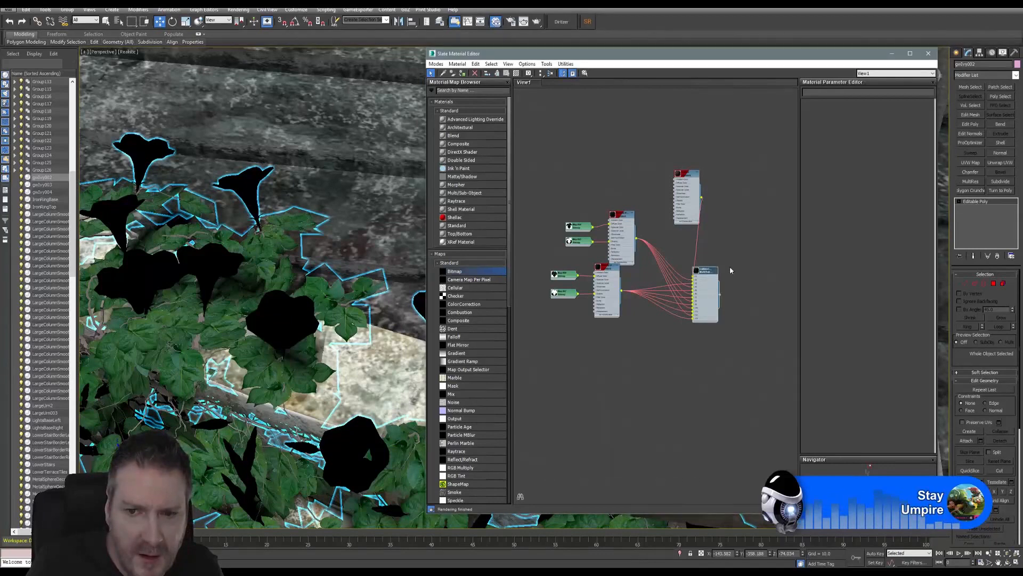
drag(706, 270, 753, 245)
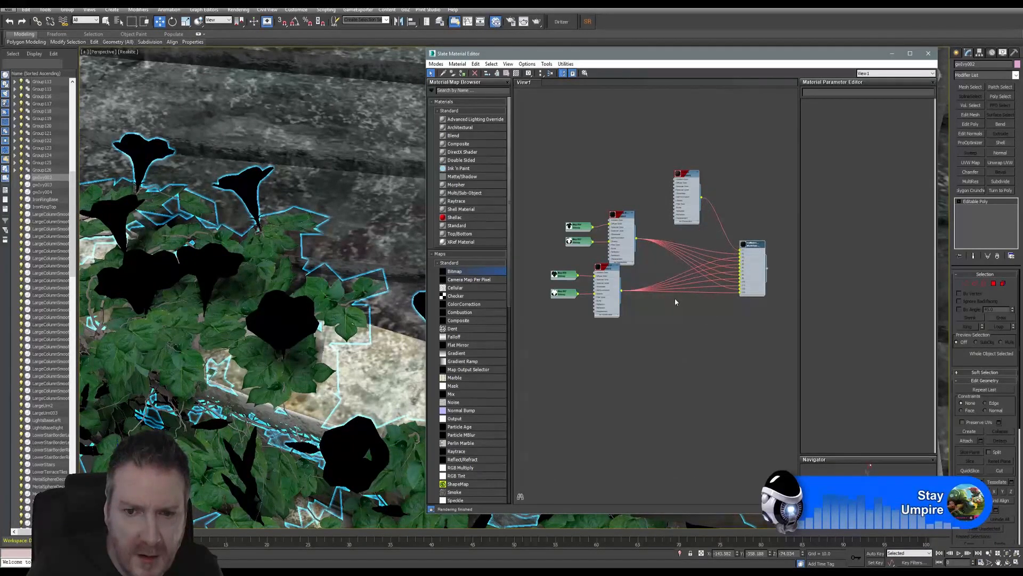
middle_drag(674, 299, 668, 308)
drag(597, 276, 611, 290)
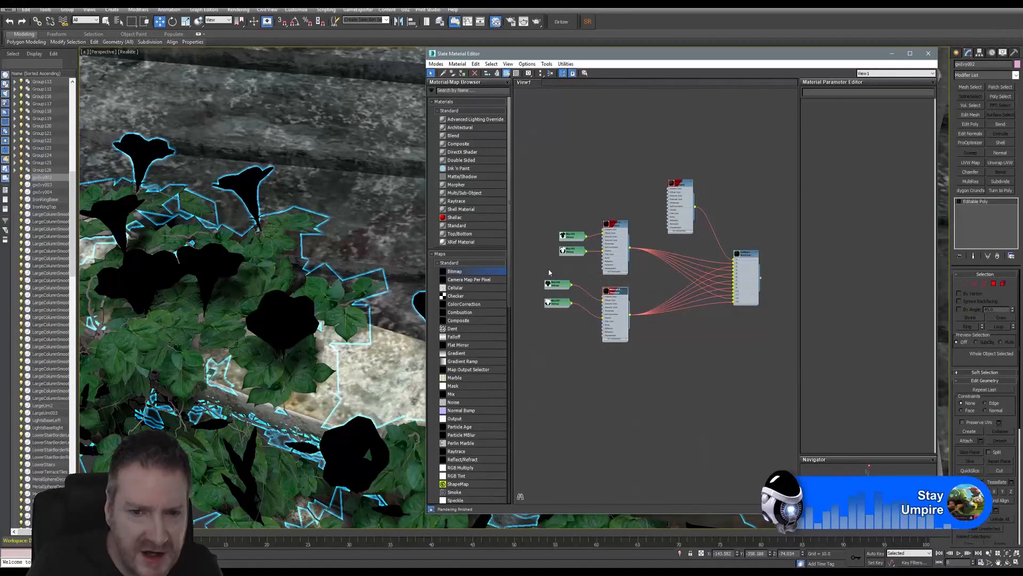
drag(543, 276, 563, 298)
middle_drag(630, 317, 622, 244)
Step: Pick the material of the separate purple flower beyond the terrace into the material graph
click(309, 325)
scroll(309, 325, down, 12)
middle_drag(325, 339, 210, 306)
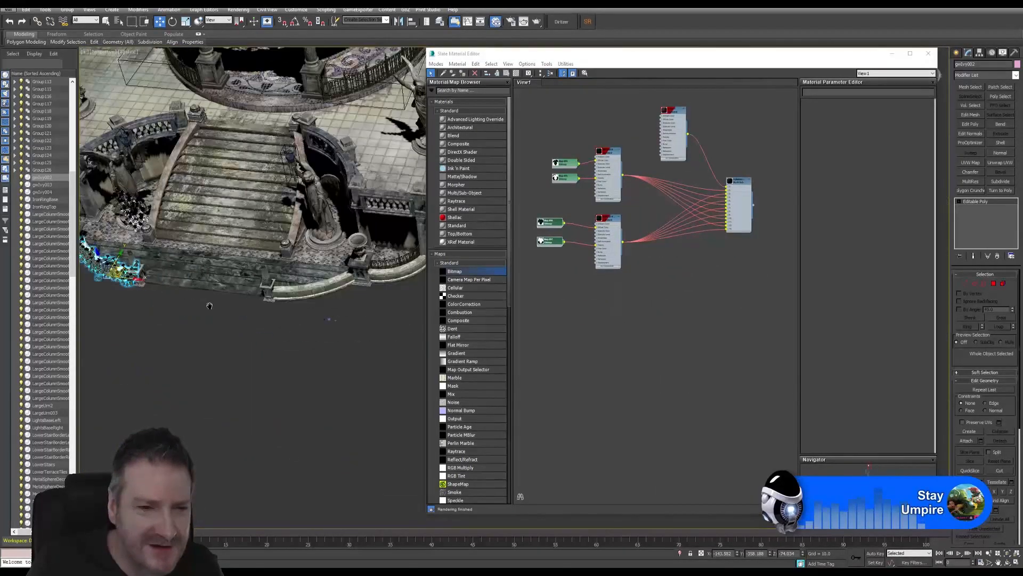
scroll(306, 318, down, 1)
scroll(306, 318, up, 10)
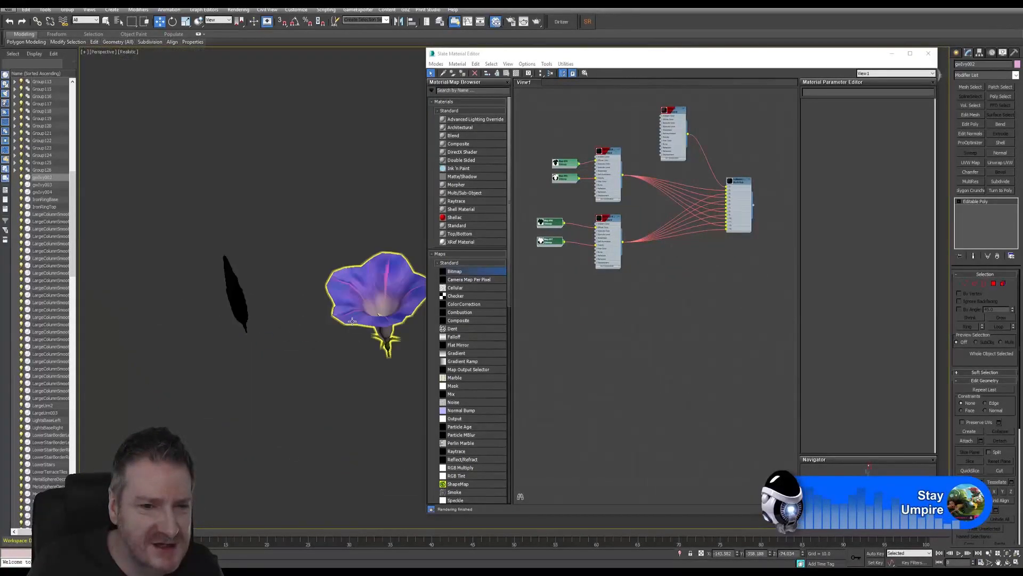
mouse_move(329, 272)
alt+middle_down()
mouse_move(307, 269)
mouse_move(320, 267)
alt+middle_up()
click(443, 74)
click(286, 290)
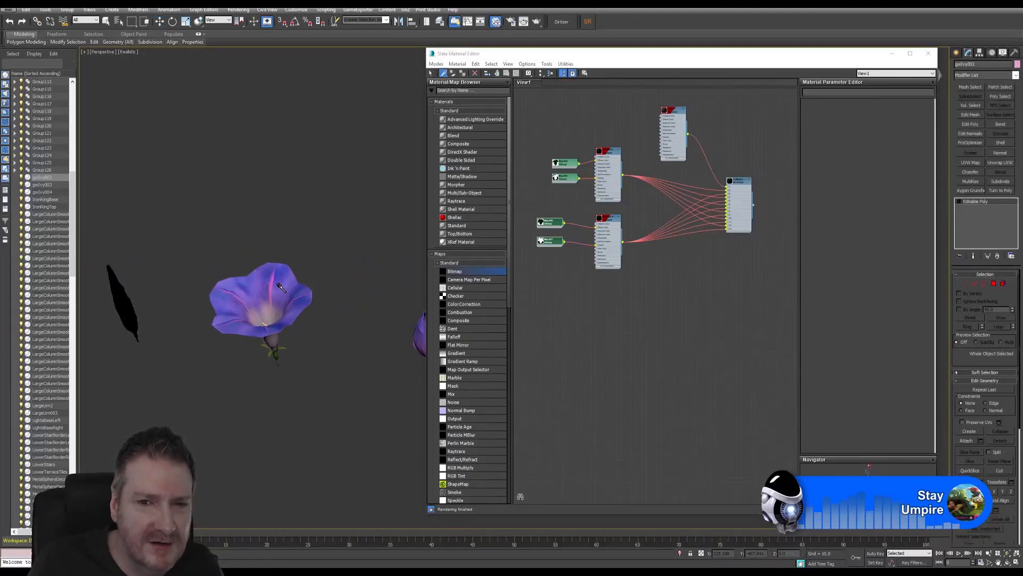
middle_drag(606, 353, 612, 357)
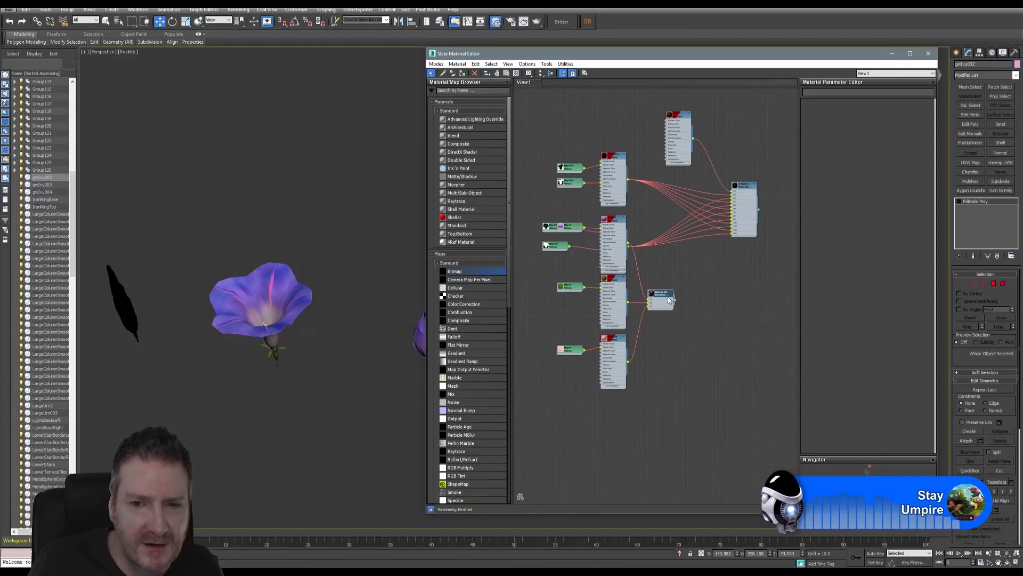
Step: Separate the purple flower's Multi/Sub-Object node, Standard materials and bitmaps from the overlapping leaf nodes
drag(665, 293, 751, 341)
drag(561, 334, 624, 414)
drag(570, 268, 623, 349)
drag(539, 207, 582, 231)
click(599, 225)
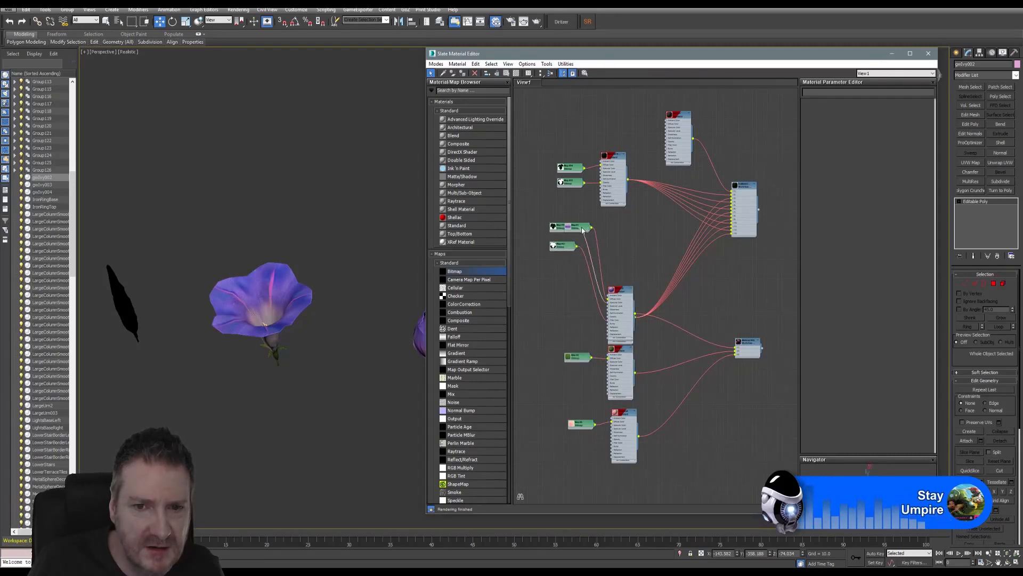
drag(580, 226, 561, 298)
scroll(583, 276, up, 4)
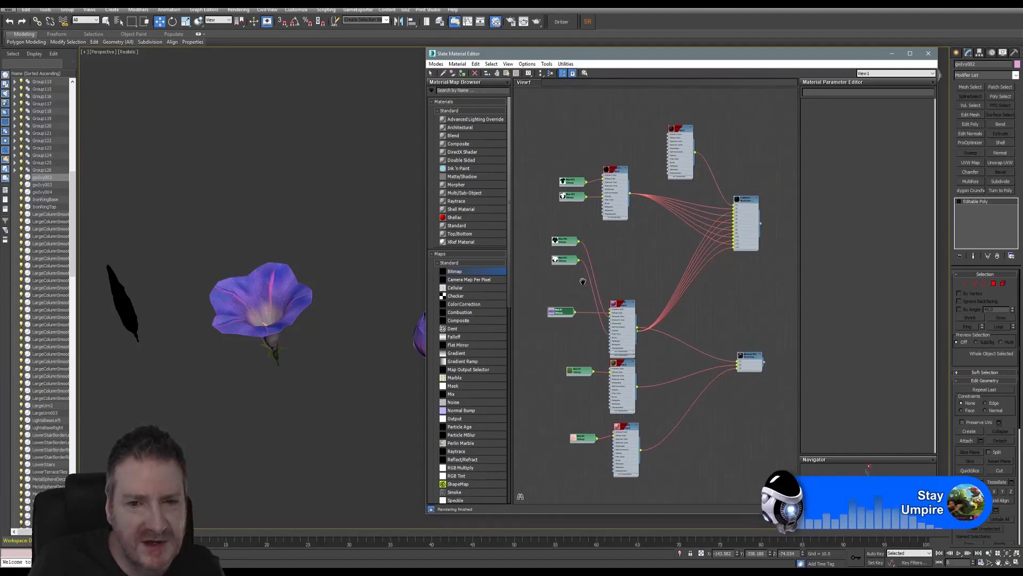
scroll(597, 306, up, 3)
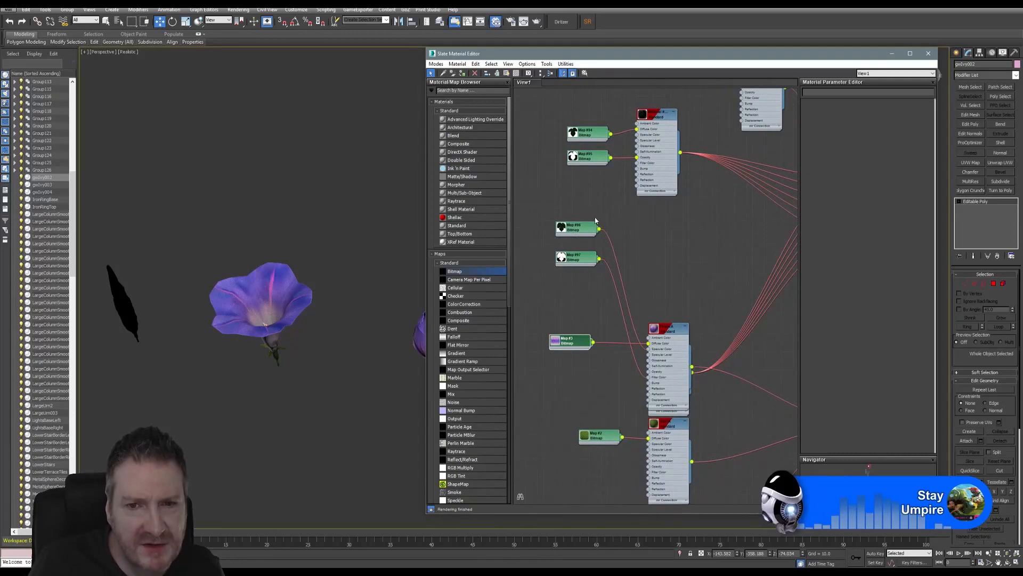
Step: Delete the leaf bitmaps Map #96 and Map #97
middle_drag(596, 220, 525, 249)
drag(543, 278, 540, 322)
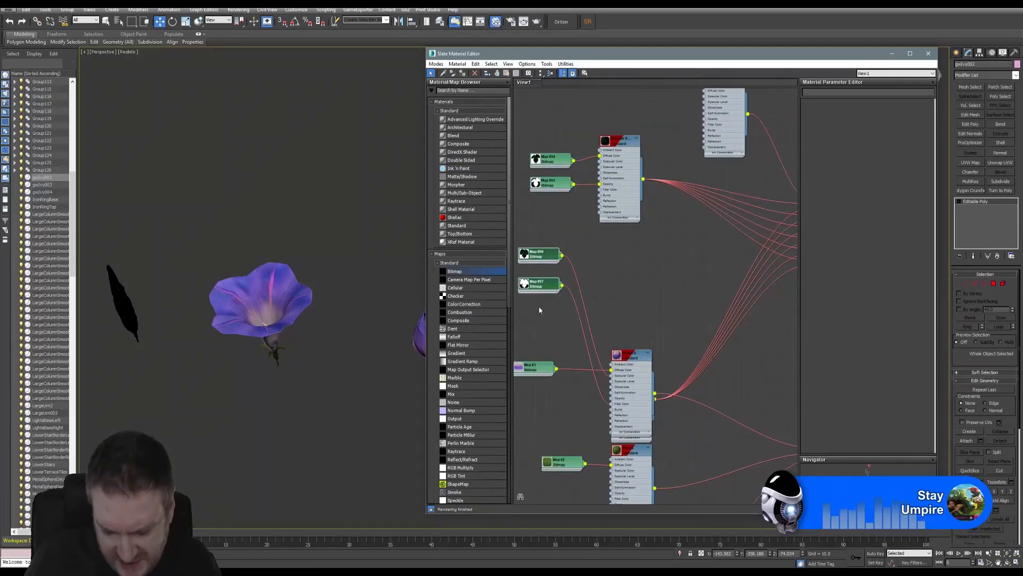
key(Delete)
Step: Check the remaining flower nodes and inspect the leaves and flowers of the wall ivy in the viewport
middle_drag(594, 304, 577, 247)
scroll(578, 247, down, 2)
scroll(597, 288, up, 1)
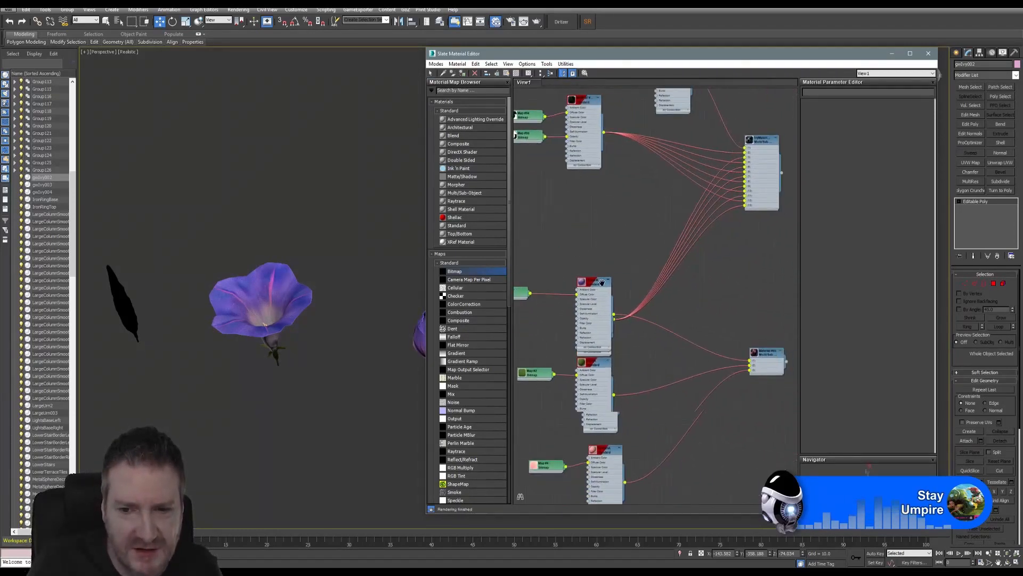
alt+middle_drag(338, 283, 326, 267)
scroll(290, 279, down, 4)
alt+middle_drag(235, 272, 283, 313)
scroll(280, 309, down, 3)
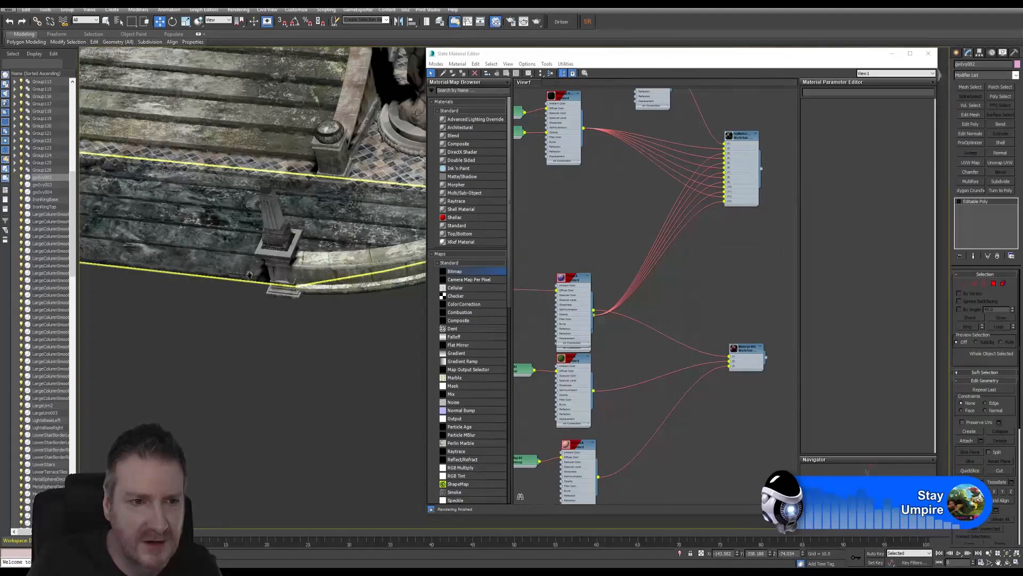
alt+middle_drag(266, 272, 223, 248)
scroll(252, 235, up, 3)
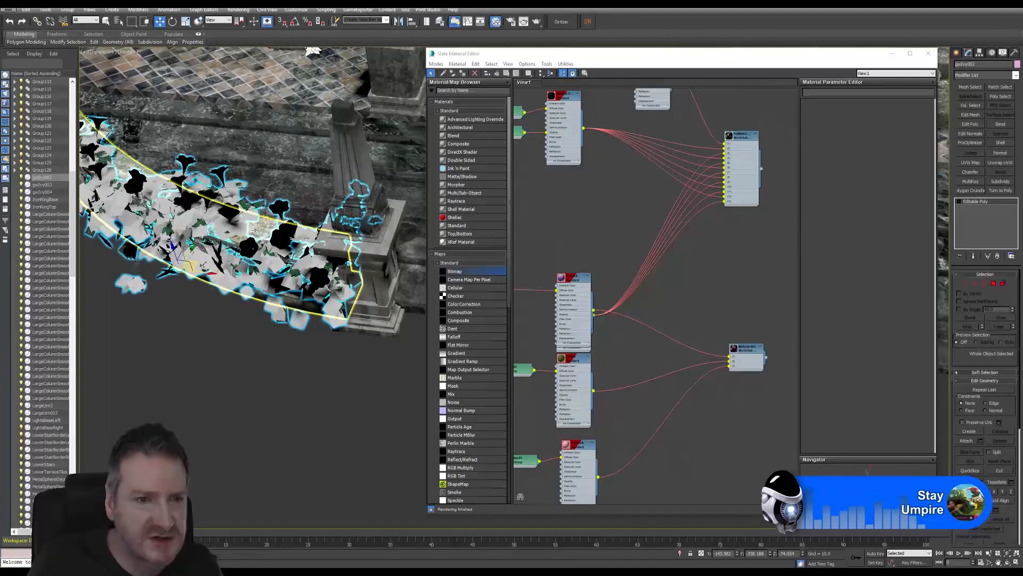
Step: Close the material editor and reload the recent scene Garden_Terrace_R20.max without saving the changes
click(928, 53)
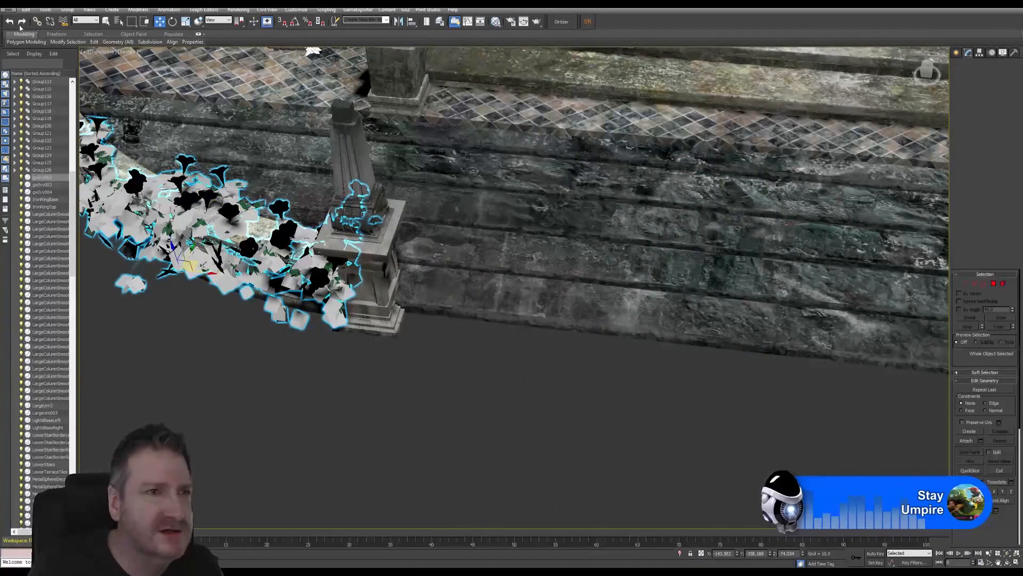
click(8, 9)
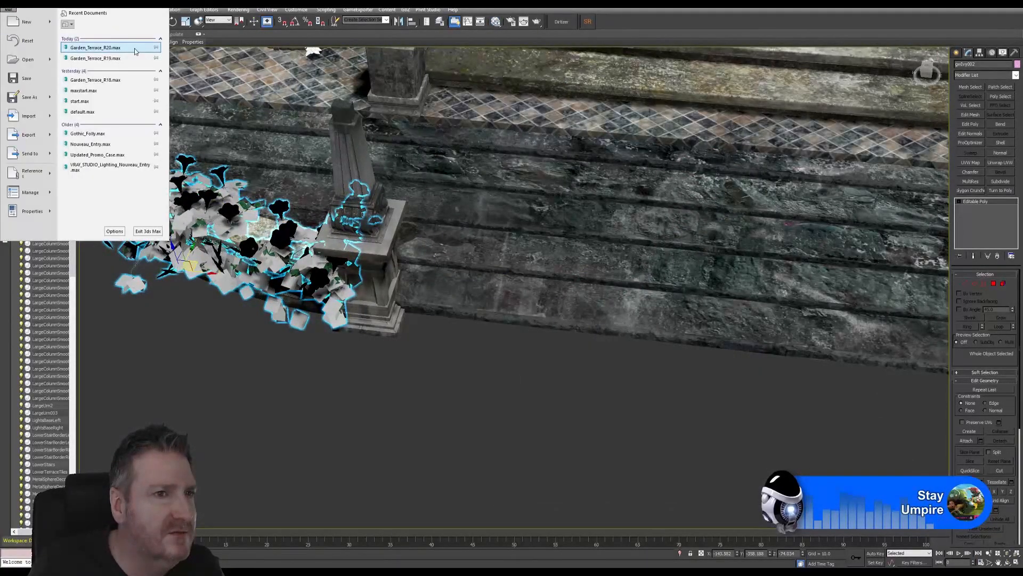
click(101, 48)
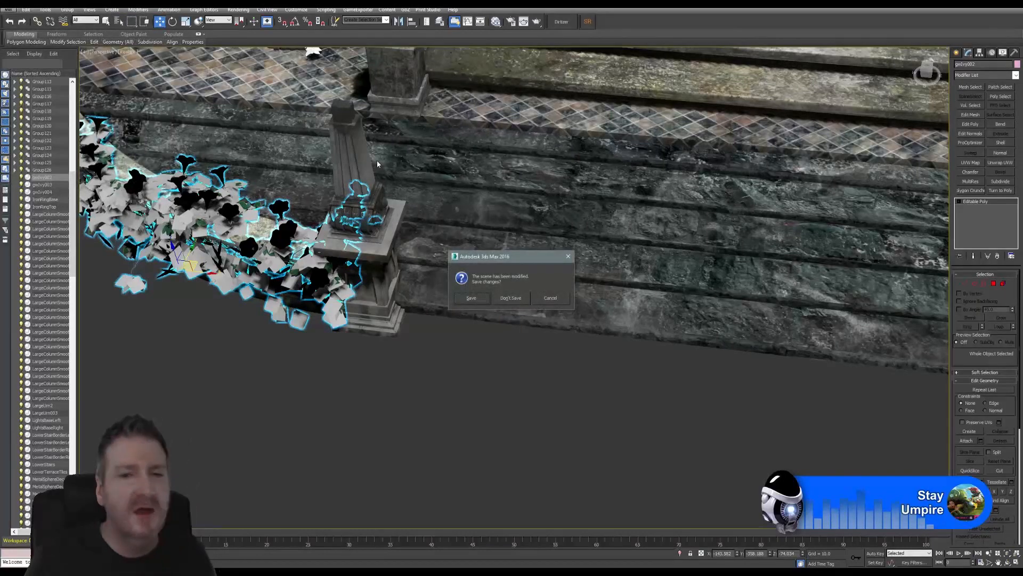
click(510, 299)
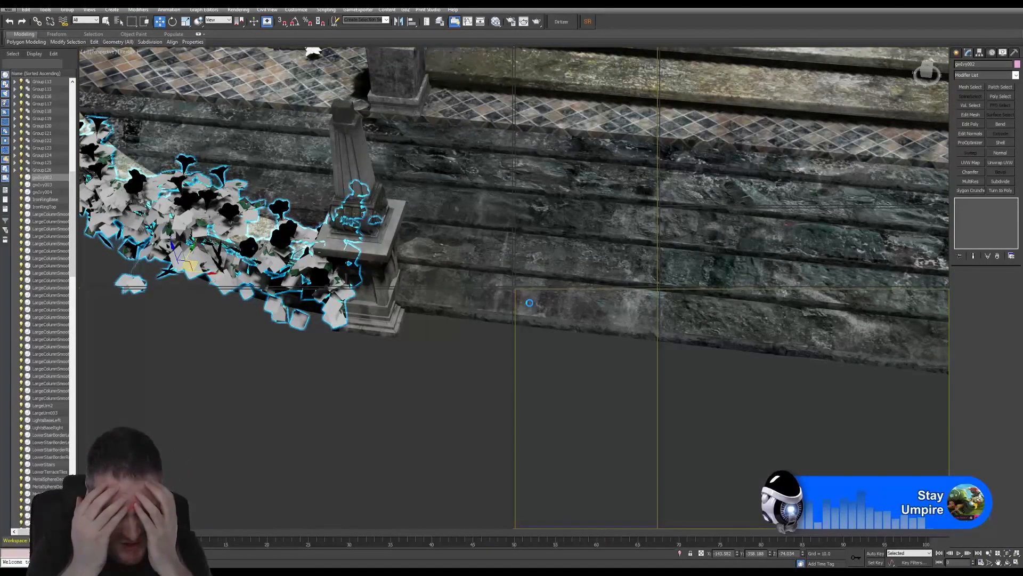